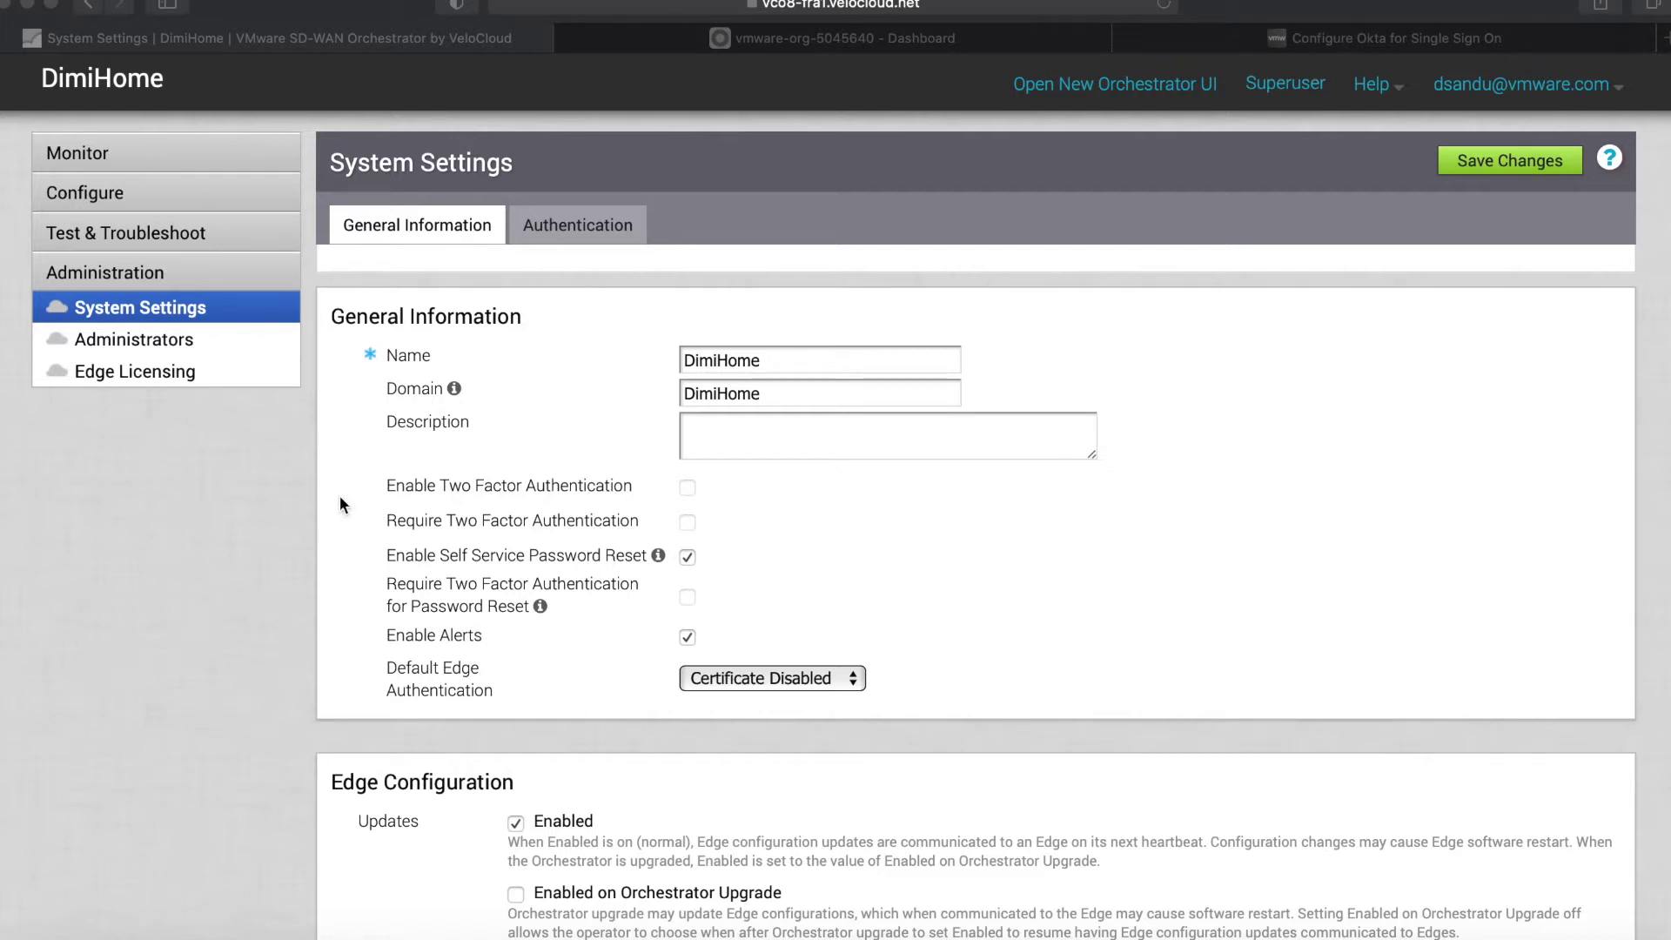
Move from the orchestrator window to the Okta admin dashboard tab.
{"action": "left_click", "coordinate": [201, 467]}
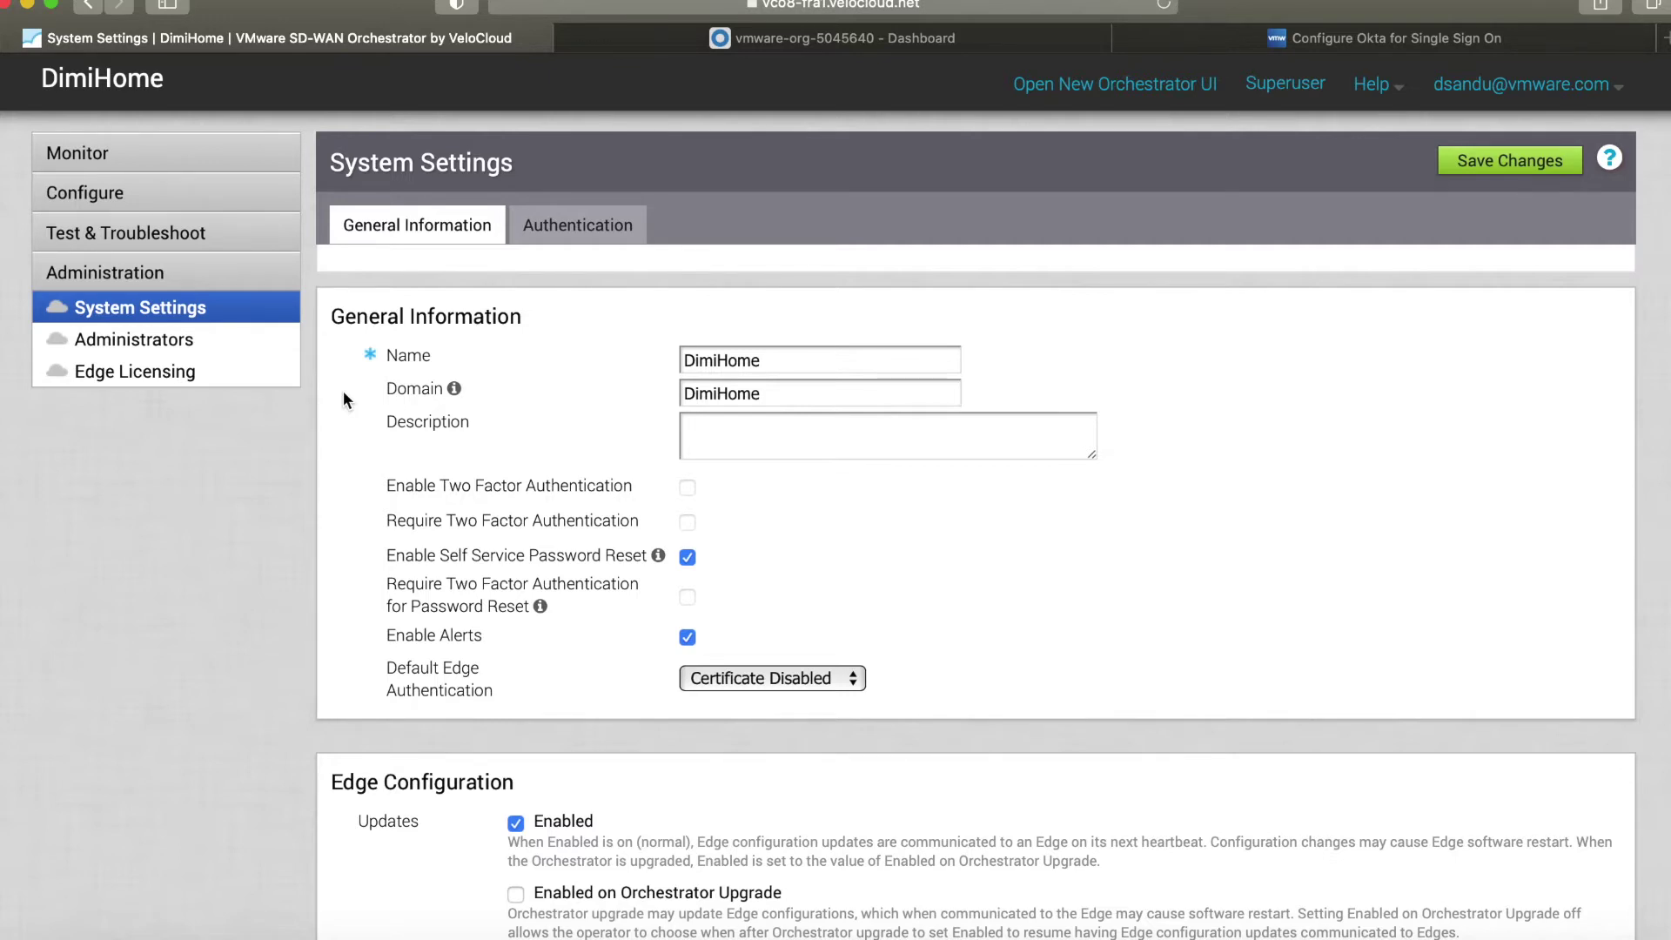
{"action": "left_click", "coordinate": [612, 39]}
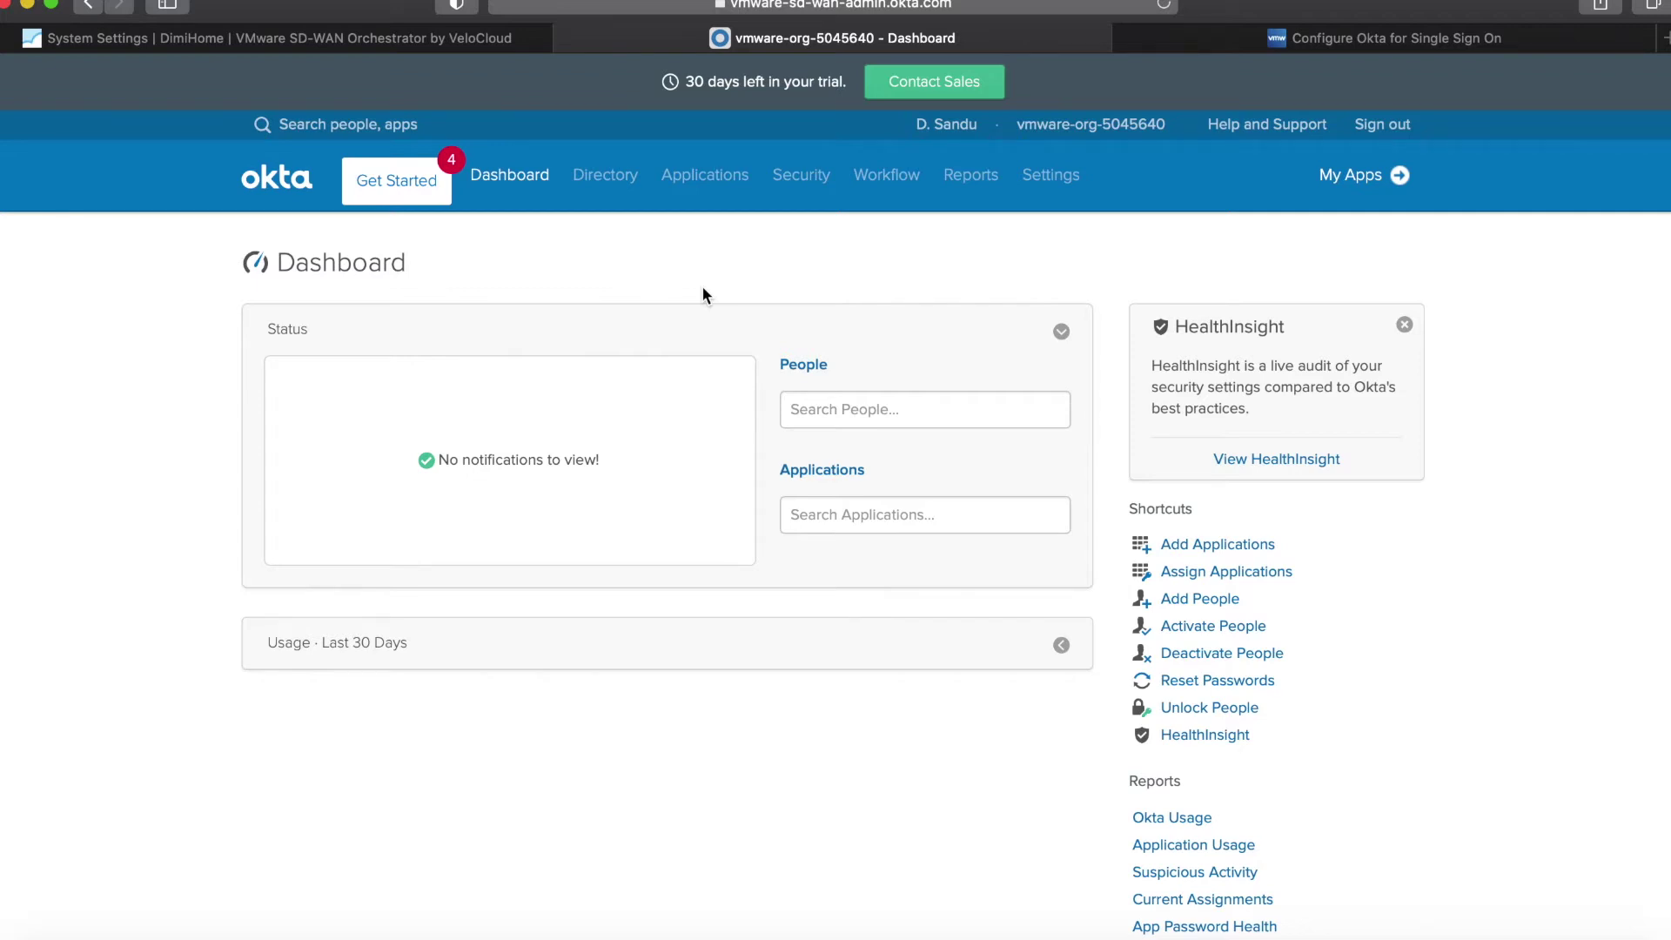
Create a new Okta app integration with the Web platform and the OpenID Connect sign-on method.
{"action": "mouse_move", "coordinate": [701, 174]}
{"action": "left_click", "coordinate": [696, 242]}
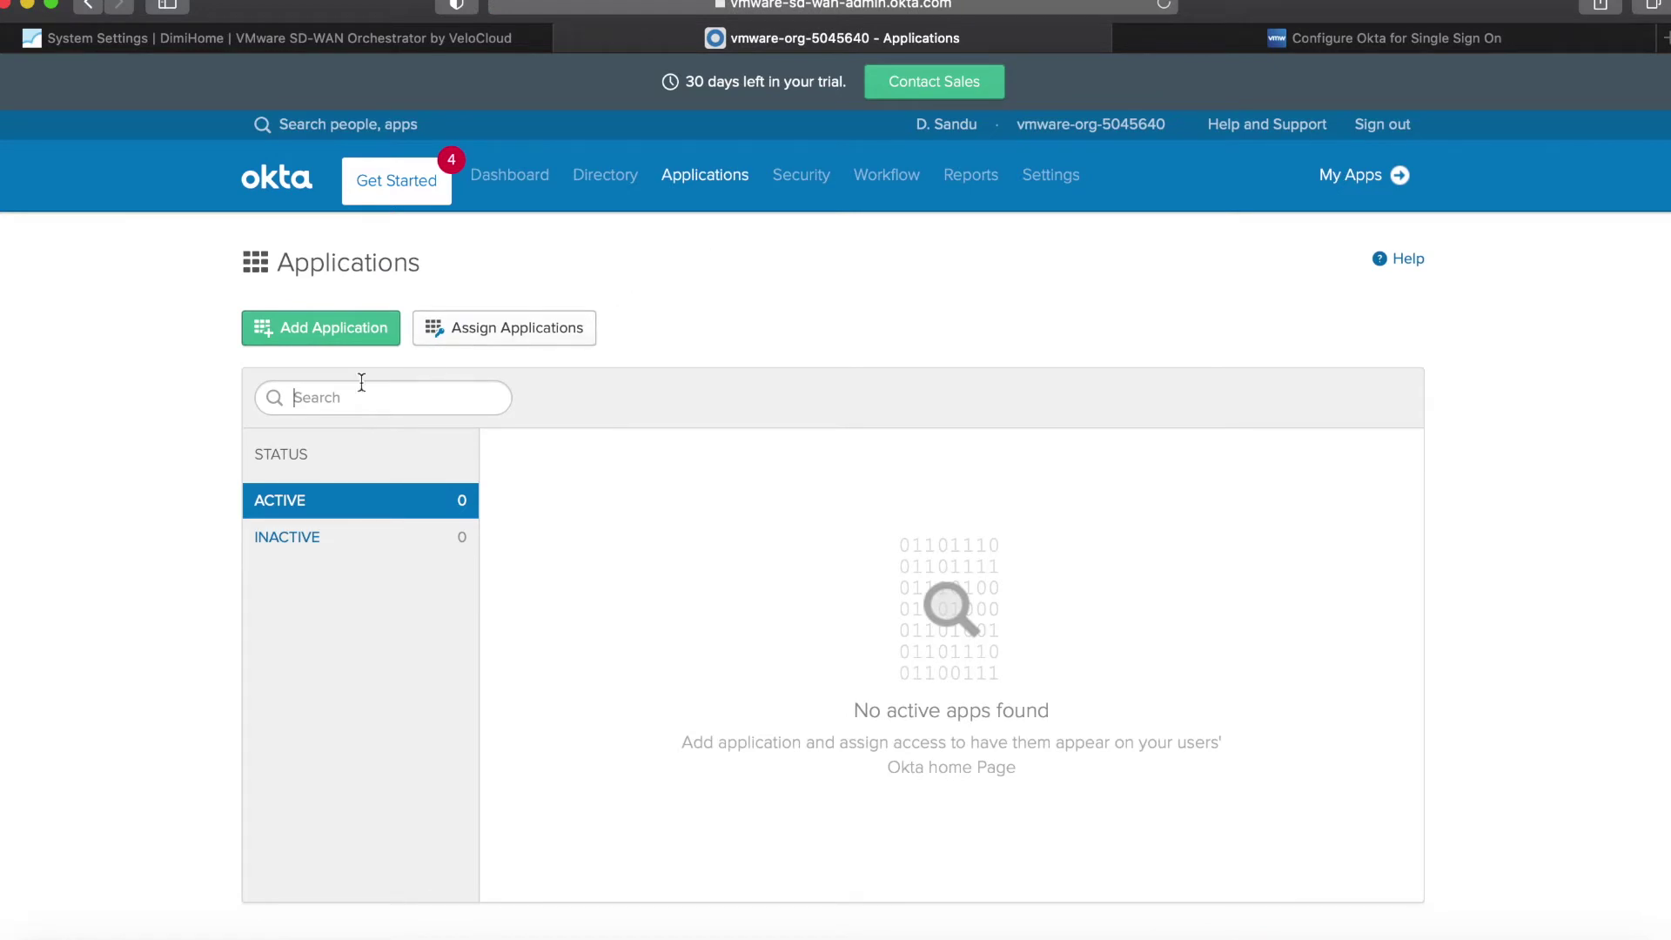
{"action": "left_click", "coordinate": [338, 327]}
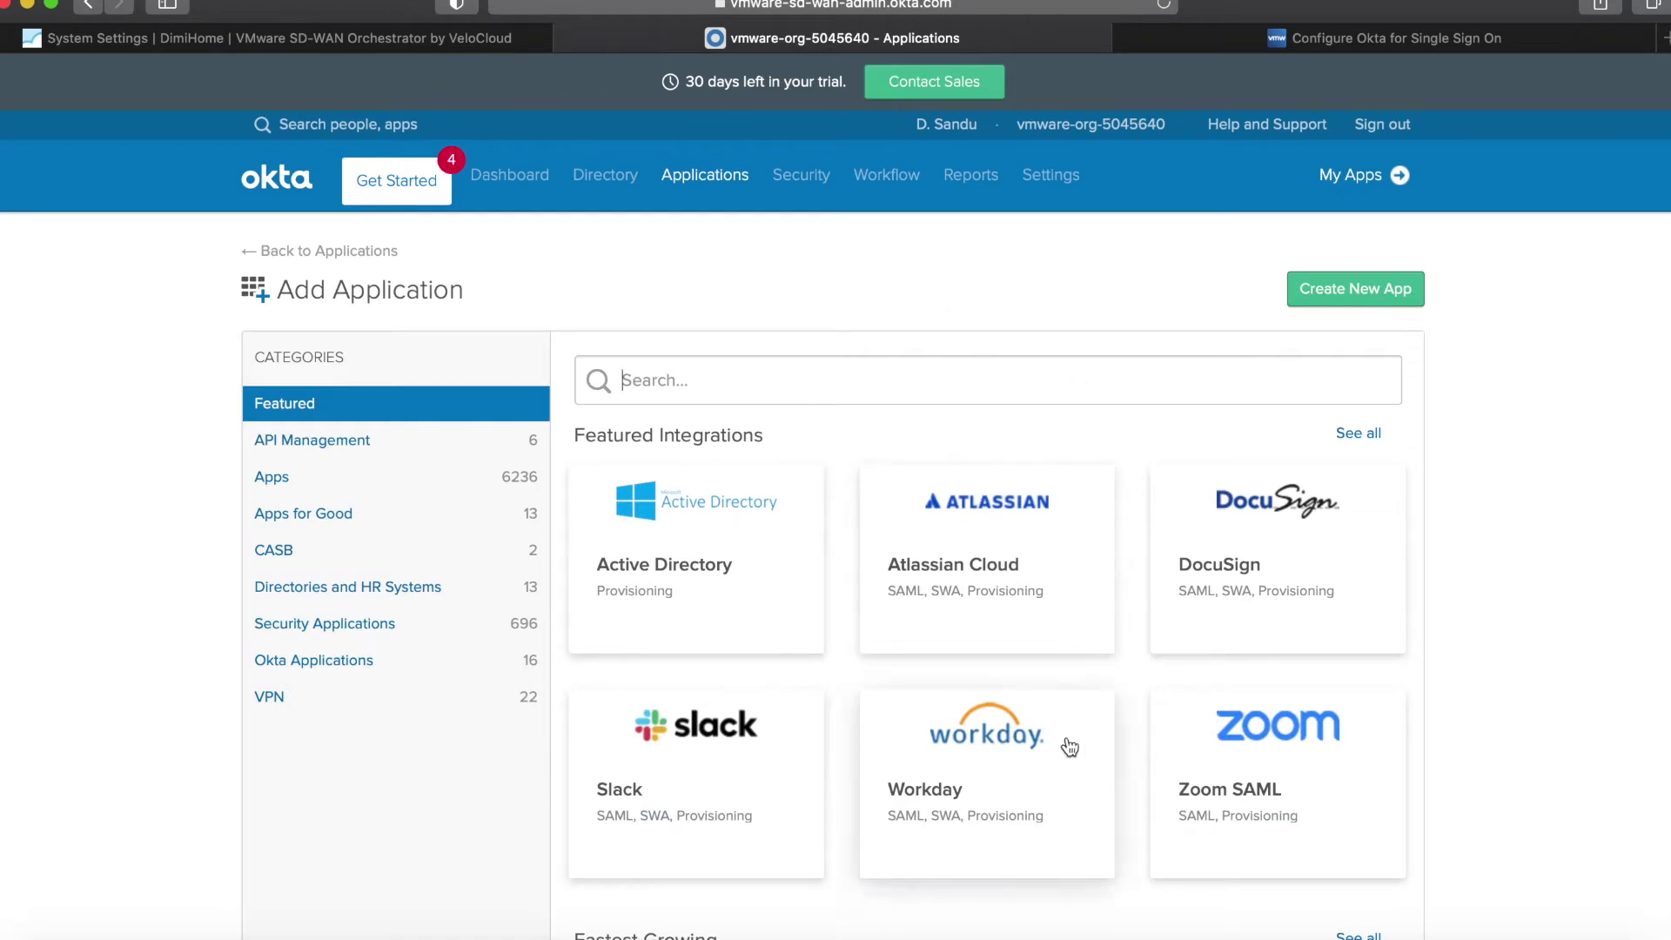
{"action": "scroll", "coordinate": [1070, 748], "scroll_direction": "down", "scroll_amount": 5}
{"action": "scroll", "coordinate": [1062, 746], "scroll_direction": "up", "scroll_amount": 5}
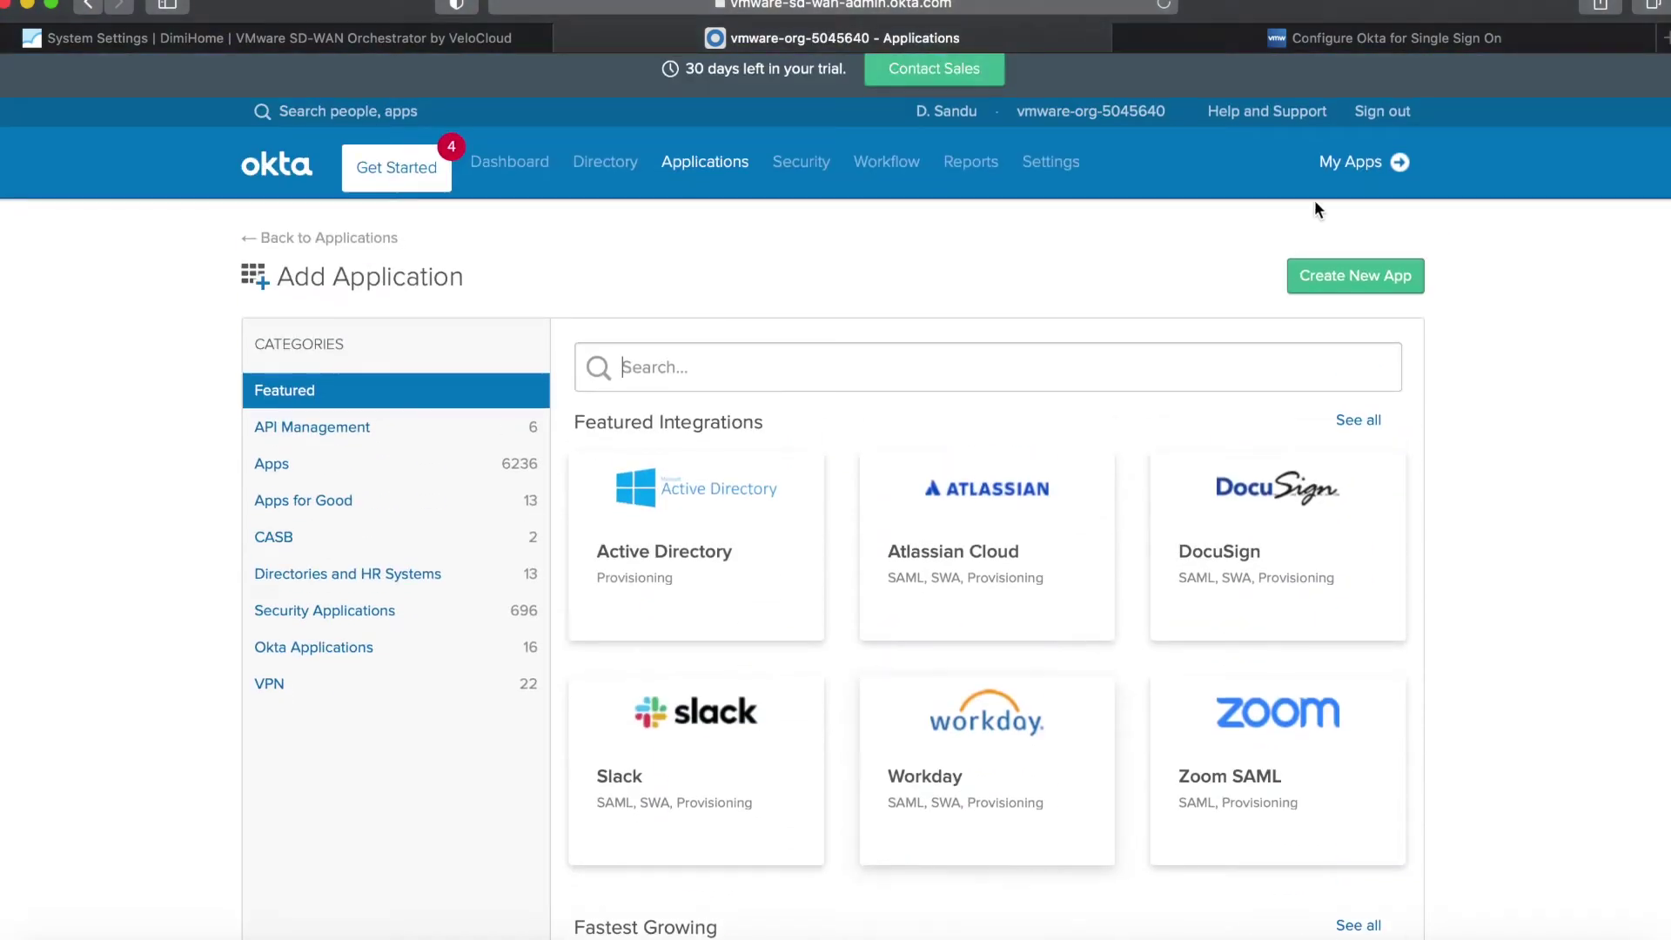
{"action": "left_click", "coordinate": [1326, 279]}
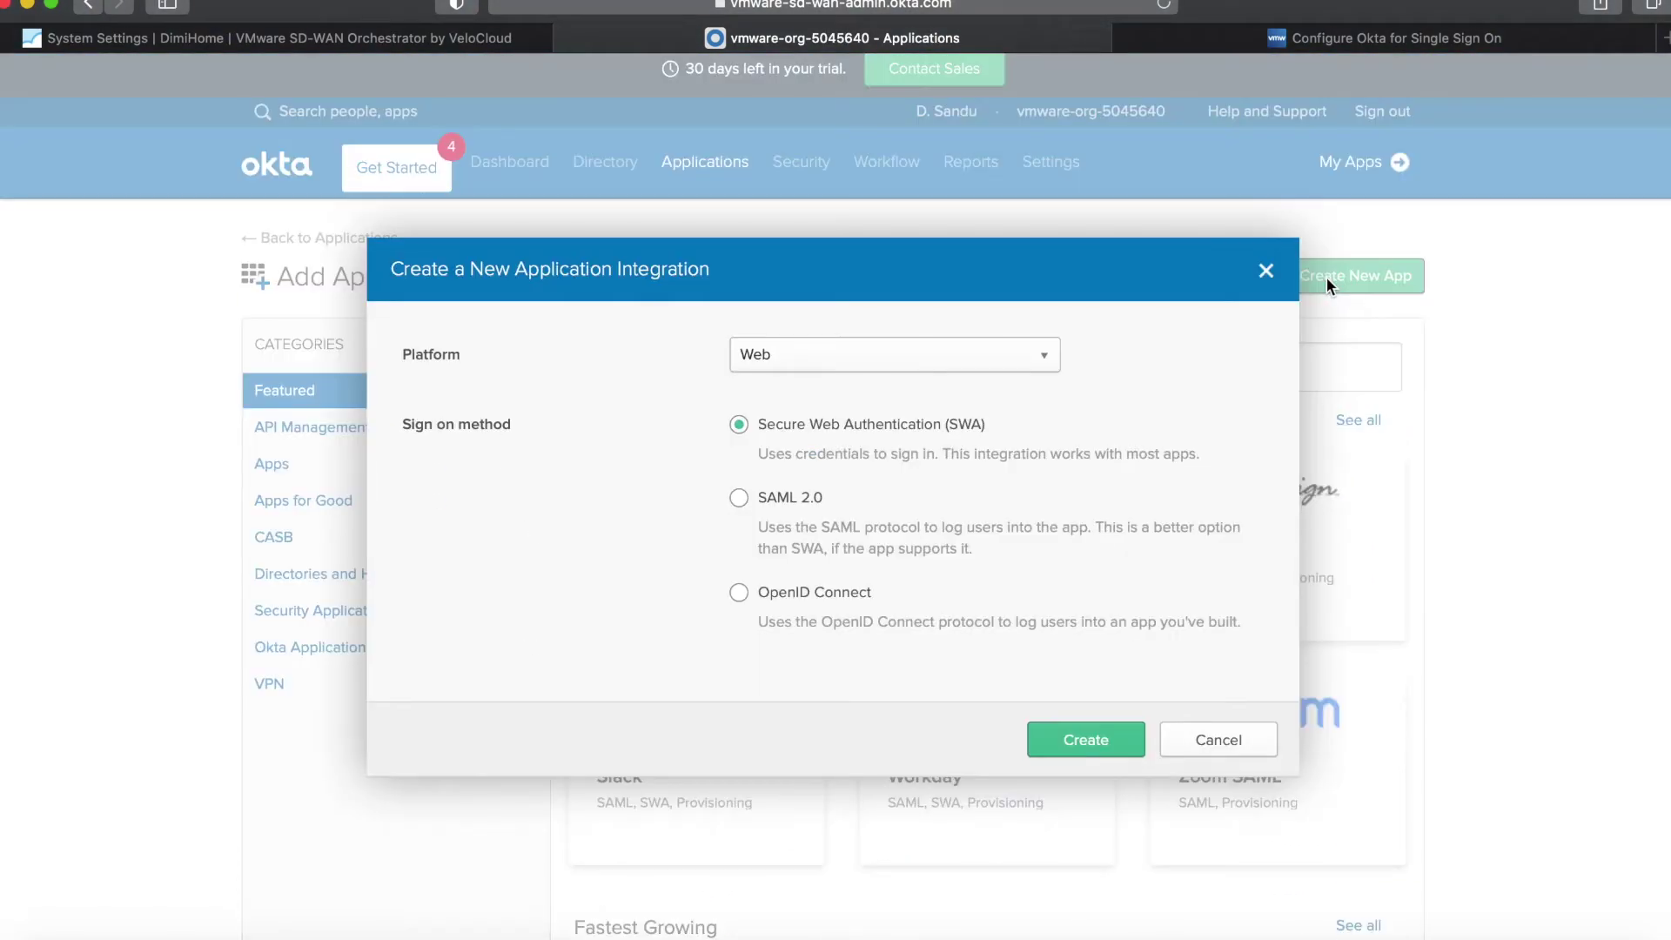
{"action": "left_click", "coordinate": [847, 362]}
{"action": "left_click", "coordinate": [810, 397]}
{"action": "left_click", "coordinate": [755, 606]}
{"action": "left_click", "coordinate": [1089, 745]}
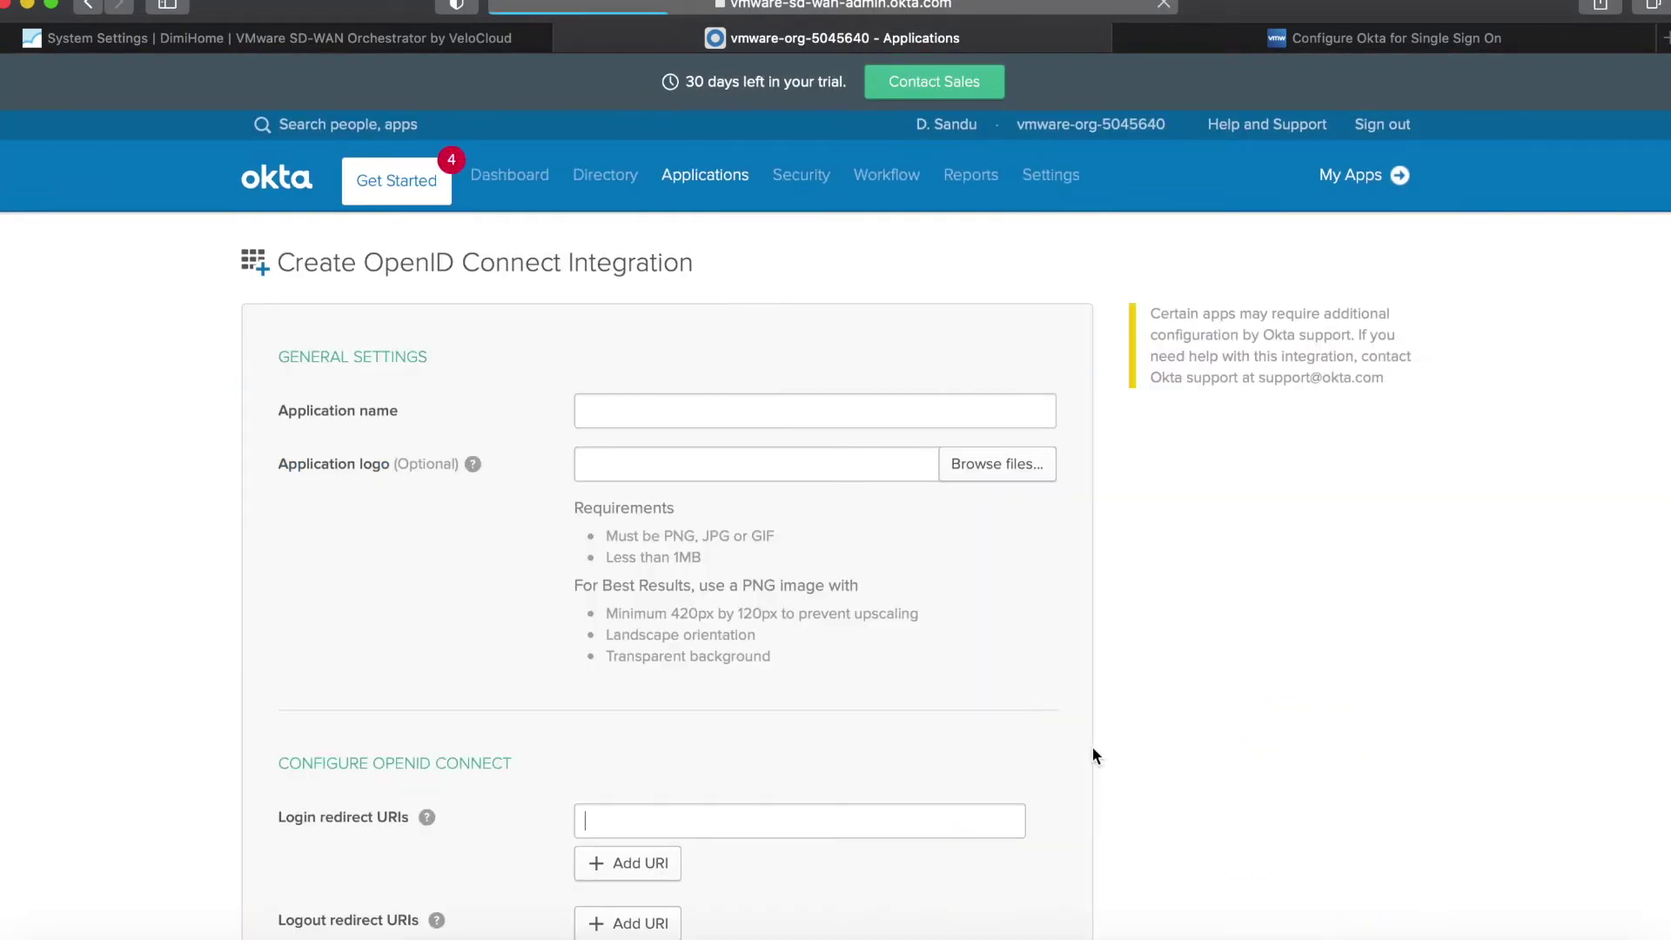
Name the integration 'SD-WAN VCO' and go back to the orchestrator's System Settings.
{"action": "left_click", "coordinate": [701, 401]}
{"action": "type", "text": "SD-WAN VCO"}
{"action": "scroll", "coordinate": [1241, 598], "scroll_direction": "down", "scroll_amount": 5}
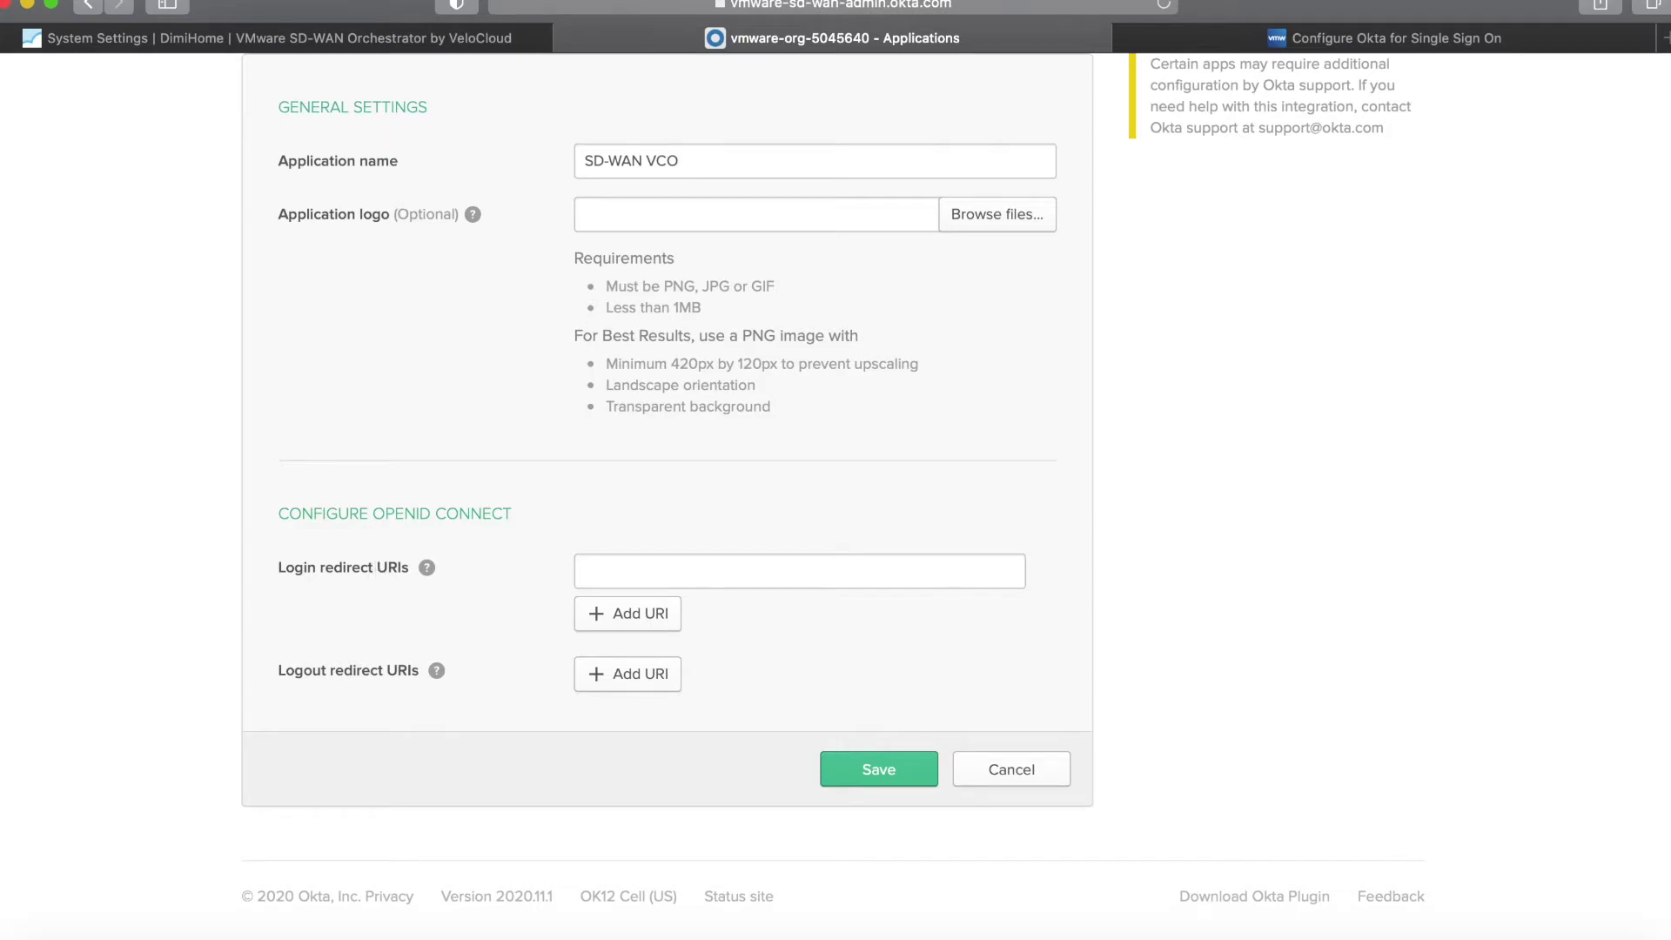
{"action": "left_click", "coordinate": [259, 39]}
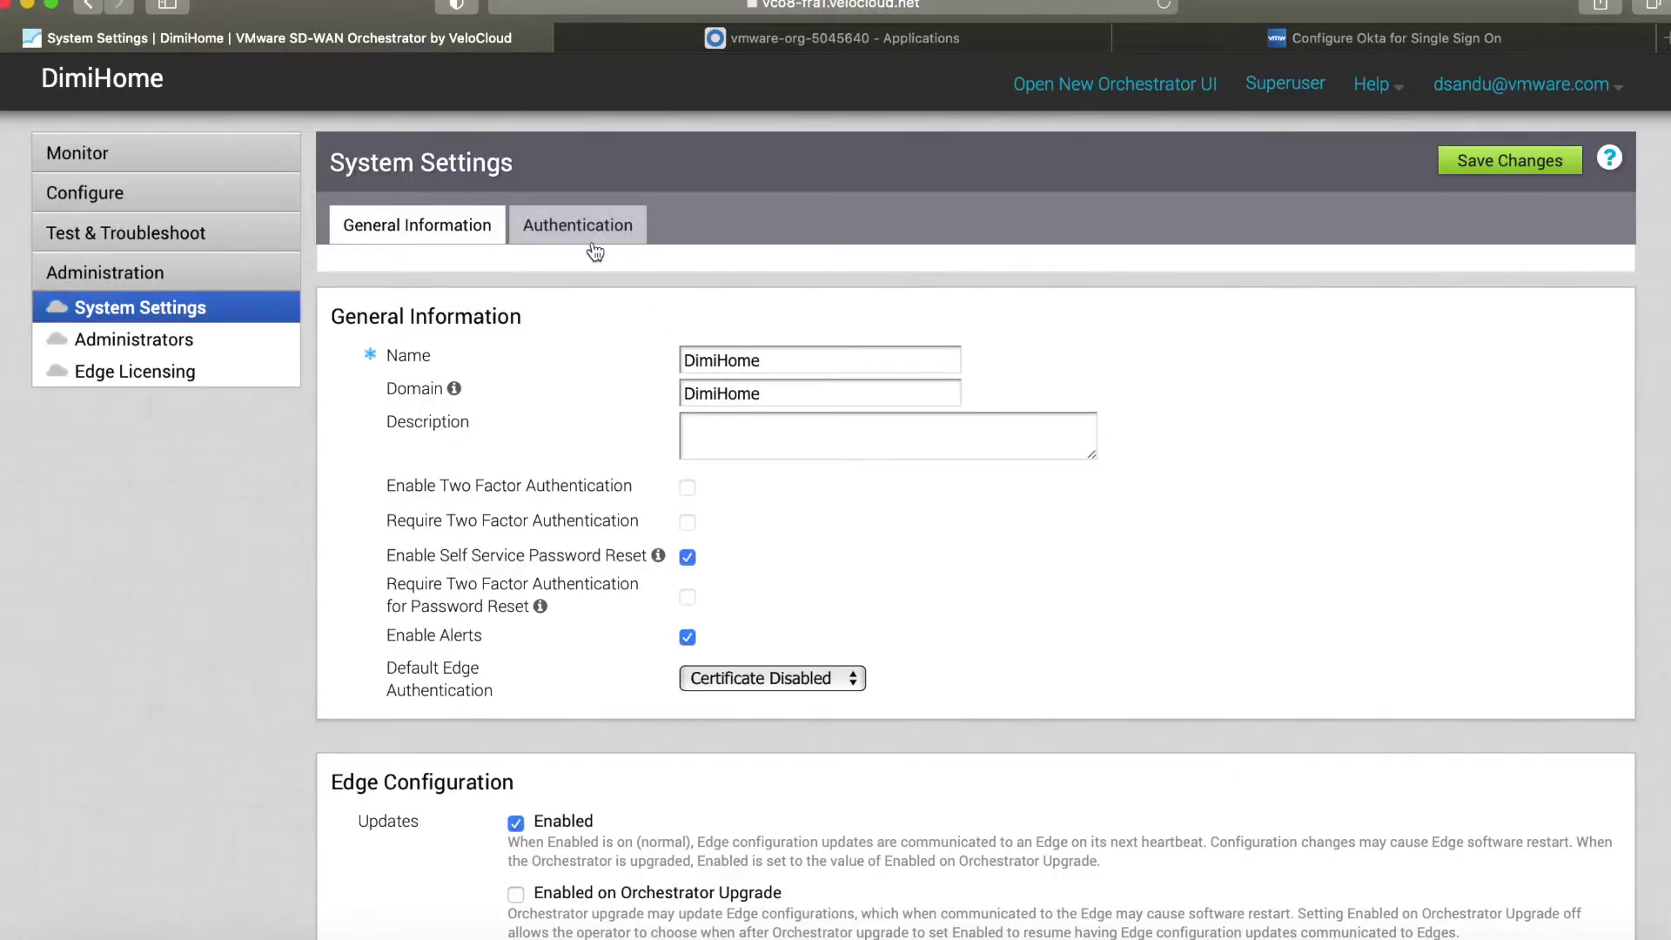
Show the Authentication tab, leaving Enterprise Authentication mode set to Native.
{"action": "left_click", "coordinate": [577, 226]}
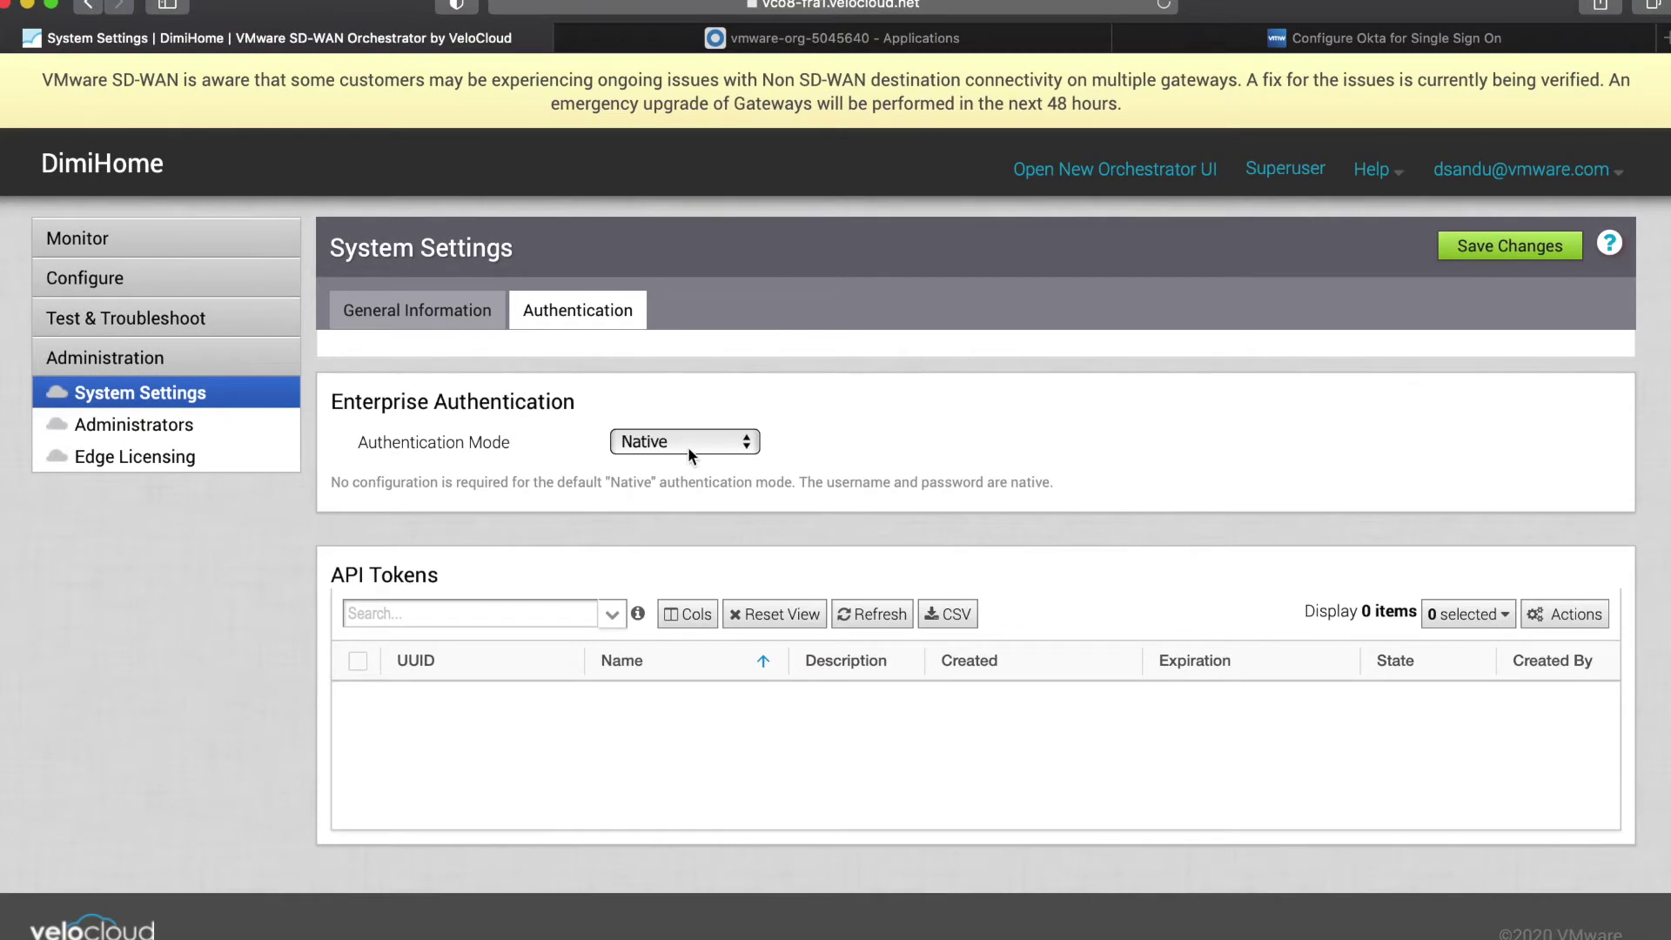
{"action": "left_click", "coordinate": [687, 446]}
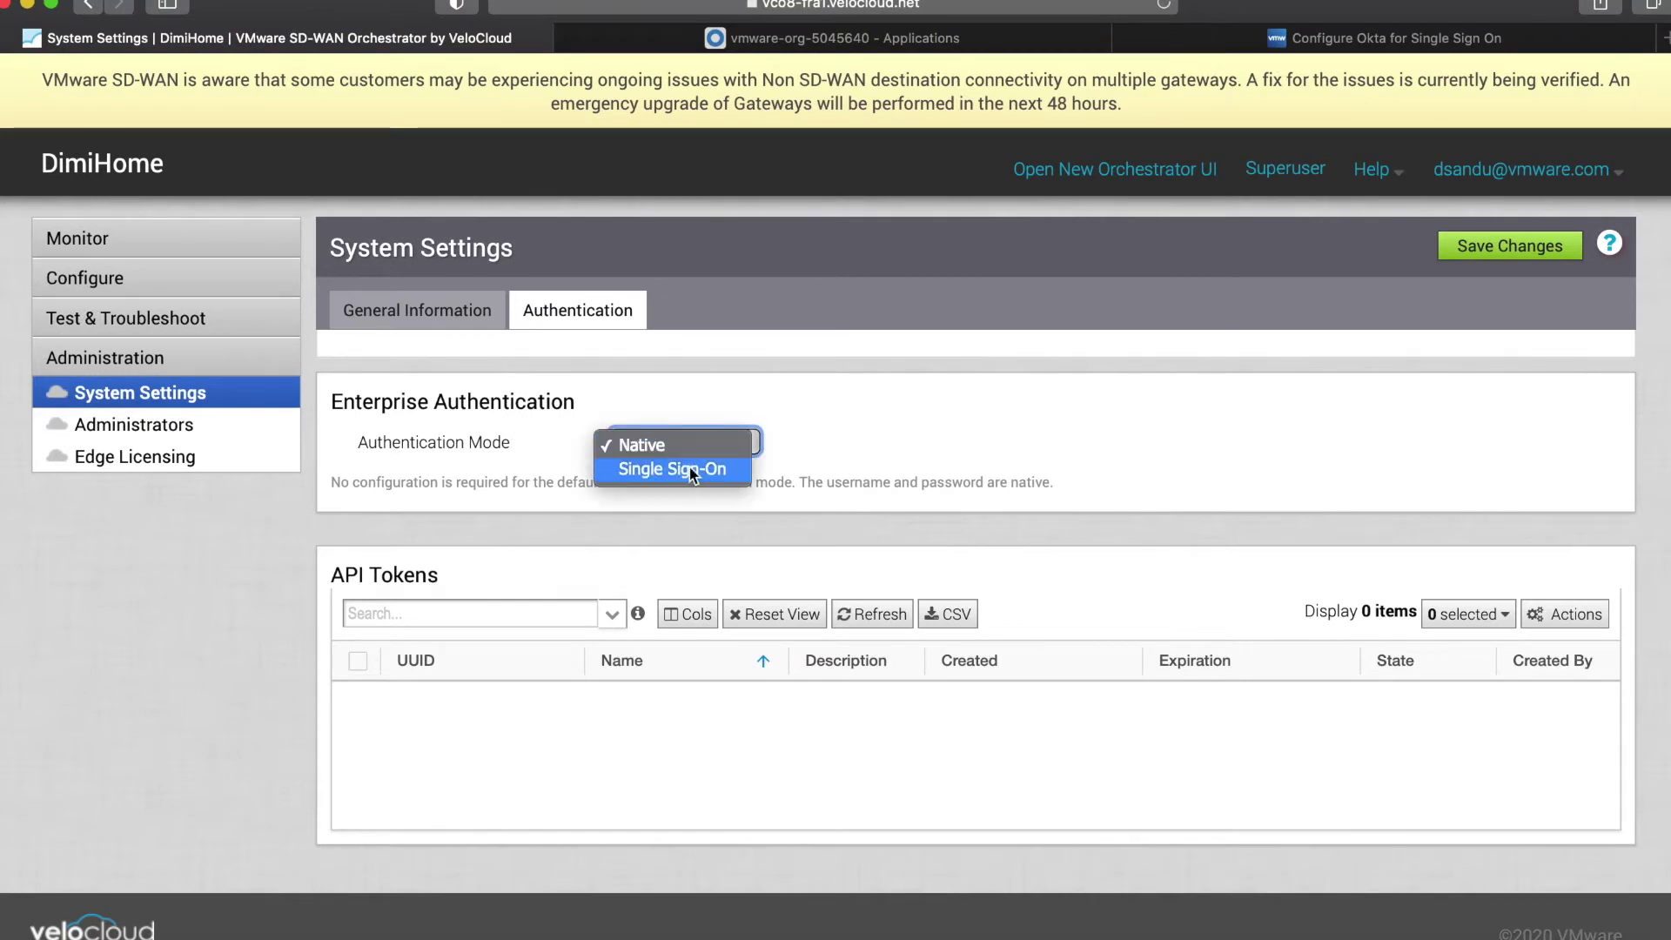
{"action": "left_click", "coordinate": [693, 445]}
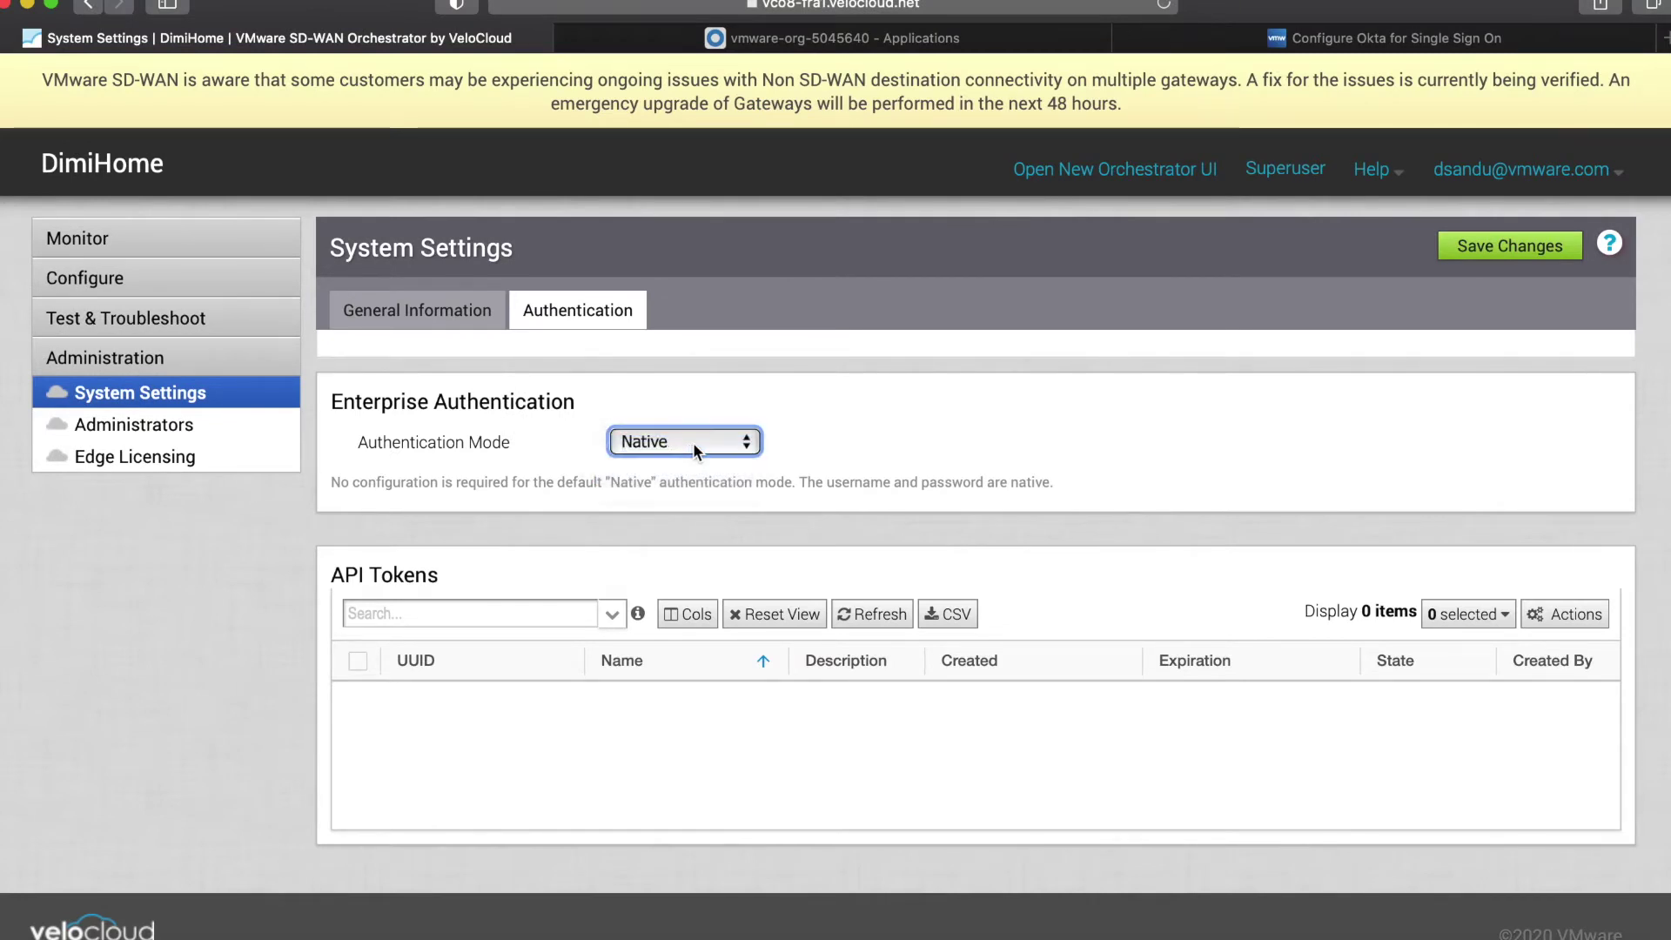
{"action": "left_click", "coordinate": [478, 313]}
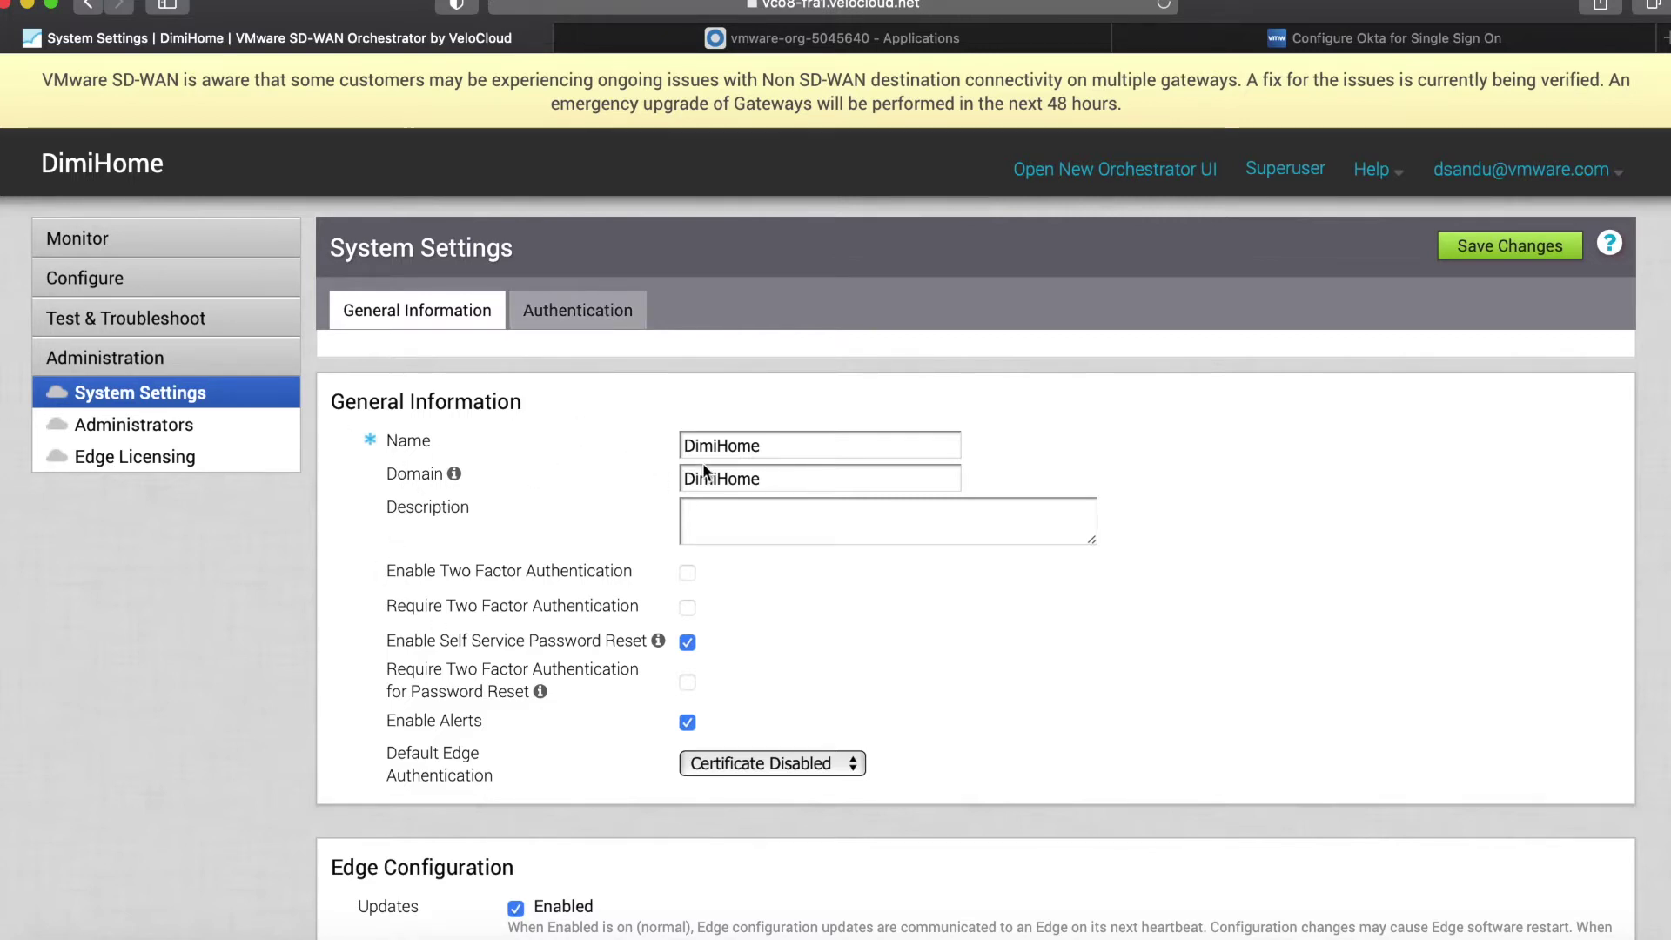
{"action": "left_click", "coordinate": [559, 311]}
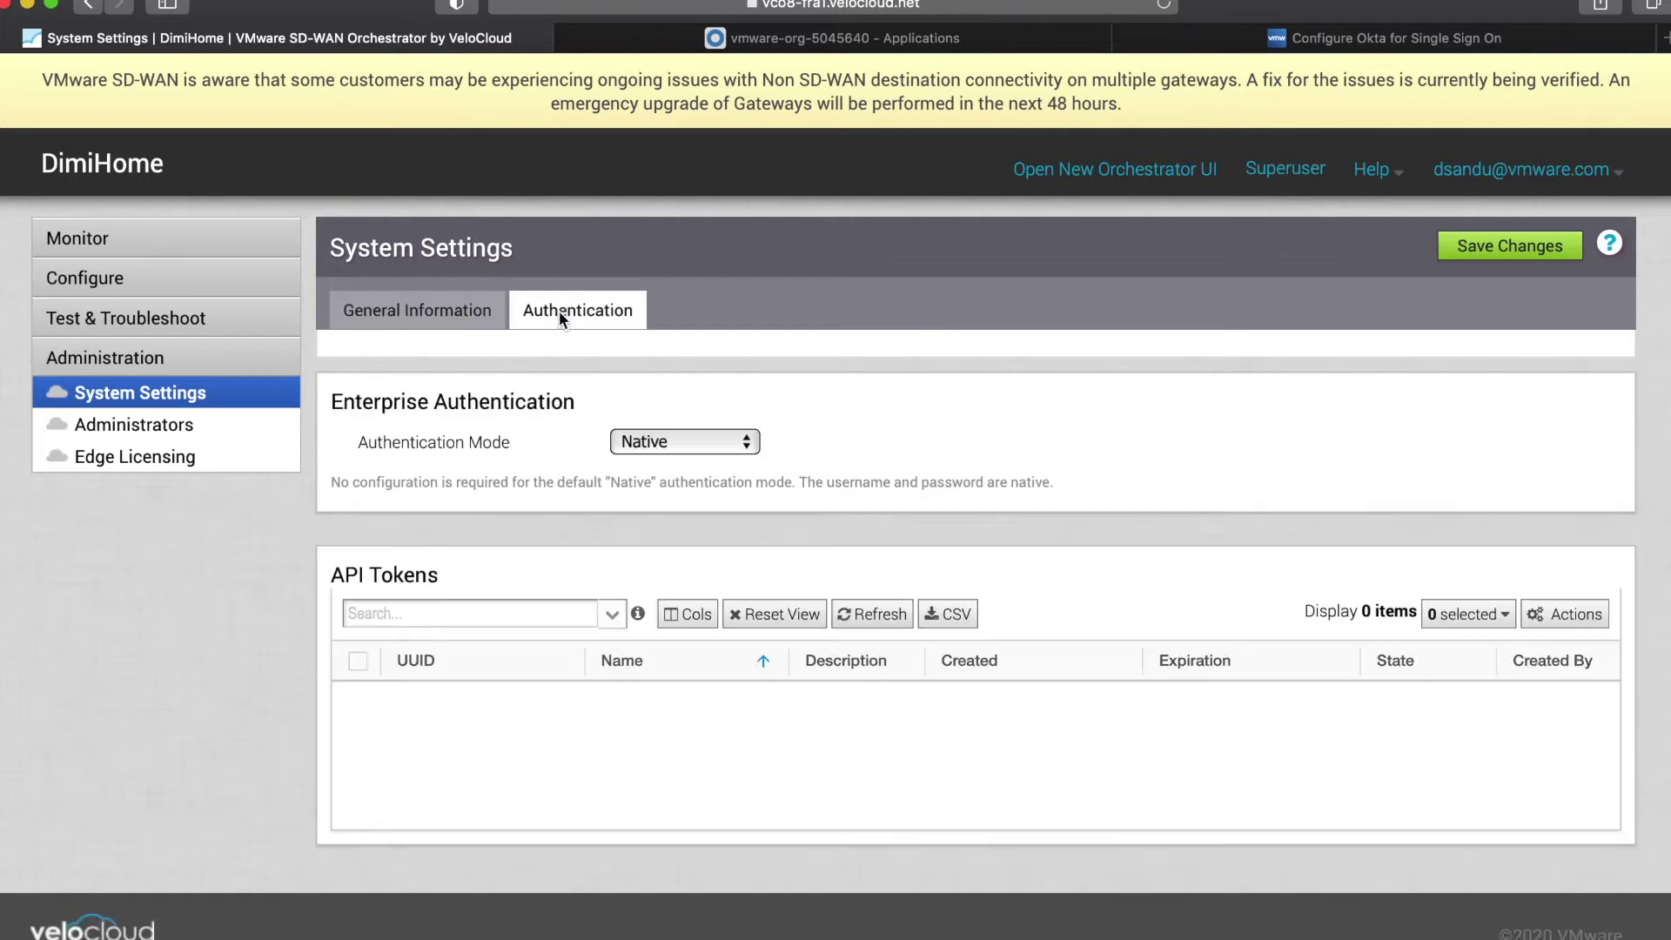
Switch the authentication mode to Single Sign-On with the Okta identity provider template.
{"action": "left_click", "coordinate": [688, 441]}
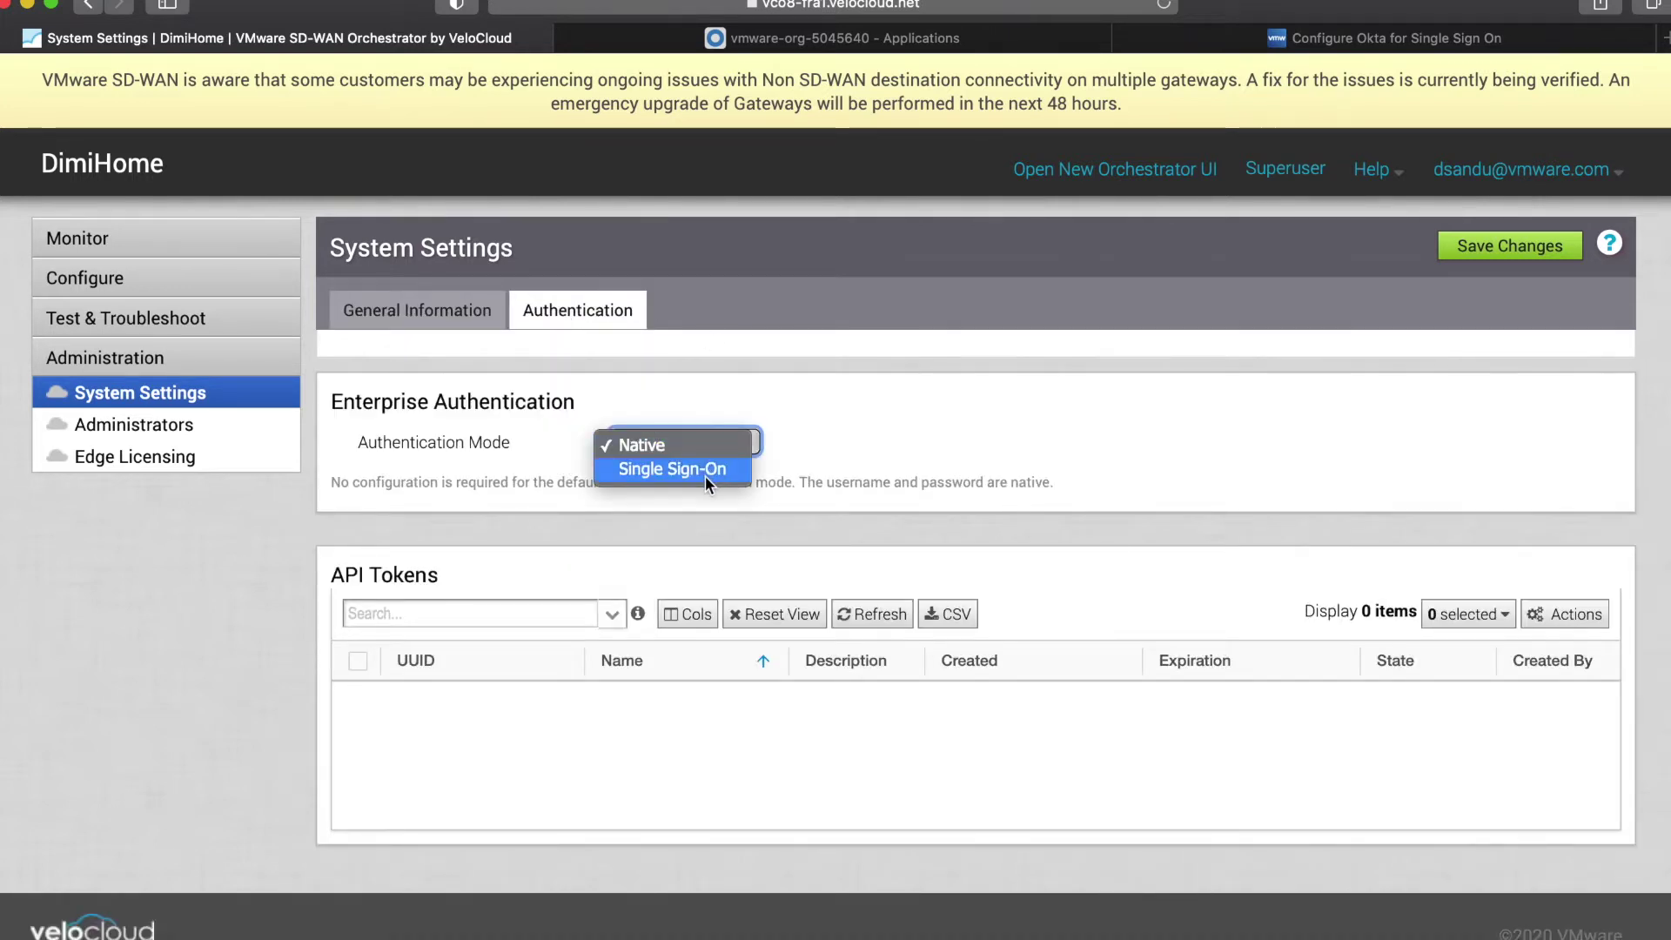
{"action": "left_click", "coordinate": [705, 475]}
{"action": "left_click", "coordinate": [709, 473]}
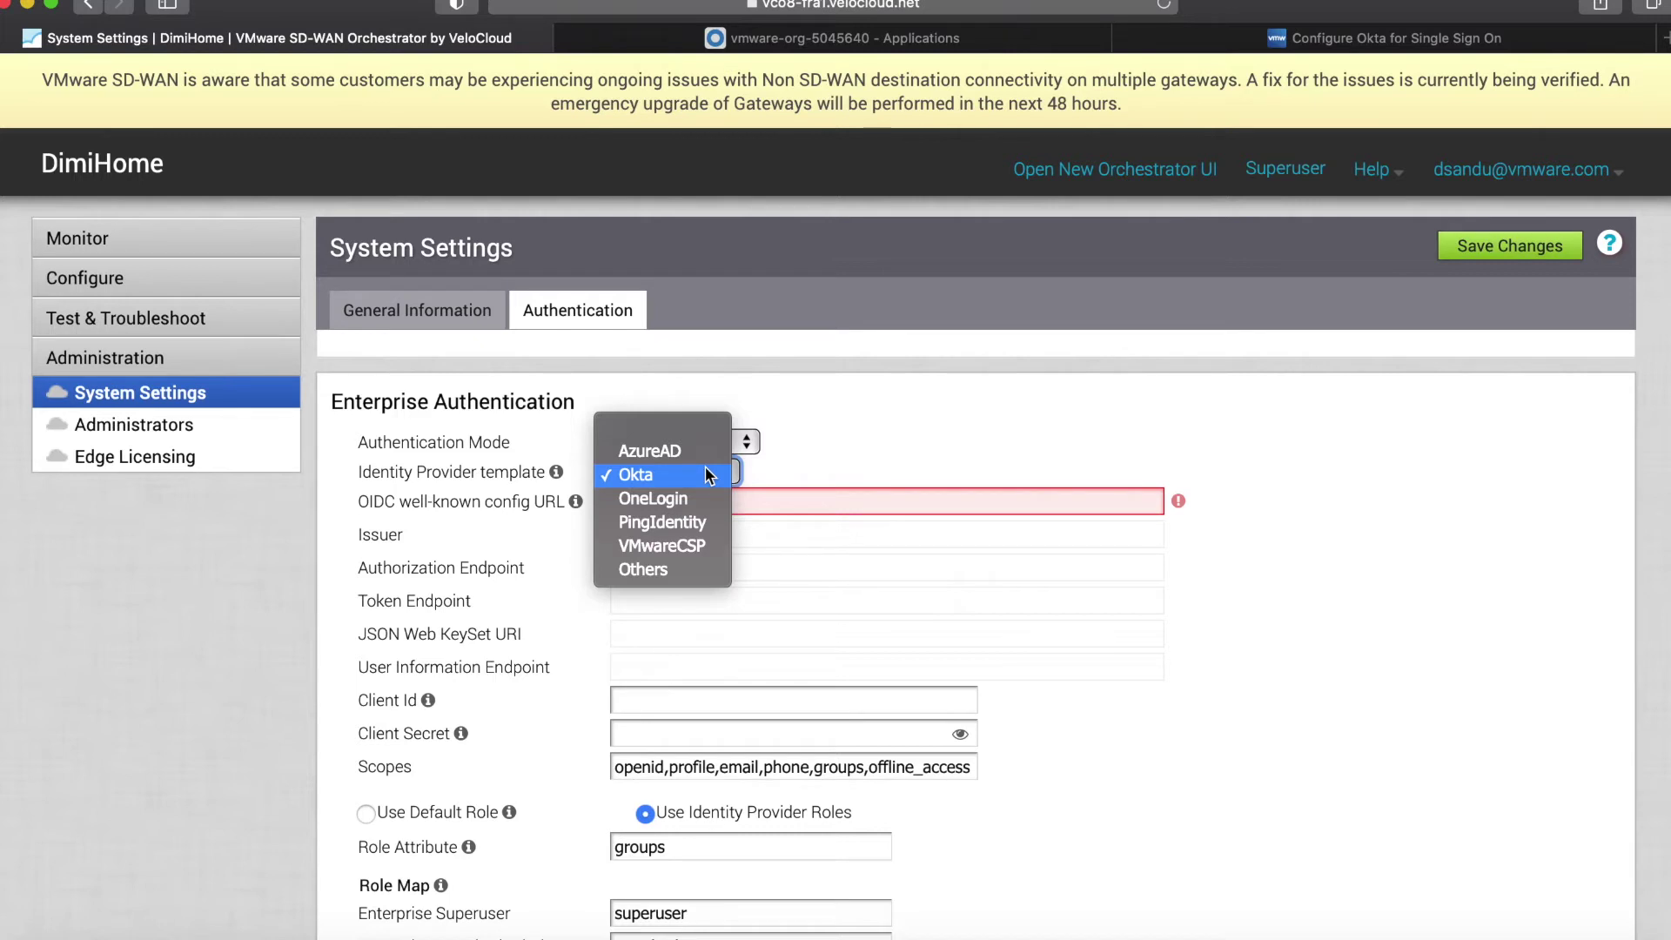
{"action": "left_click", "coordinate": [709, 475]}
Copy the openidCallback redirect URL from the SSO settings.
{"action": "scroll", "coordinate": [765, 566], "scroll_direction": "down", "scroll_amount": 6}
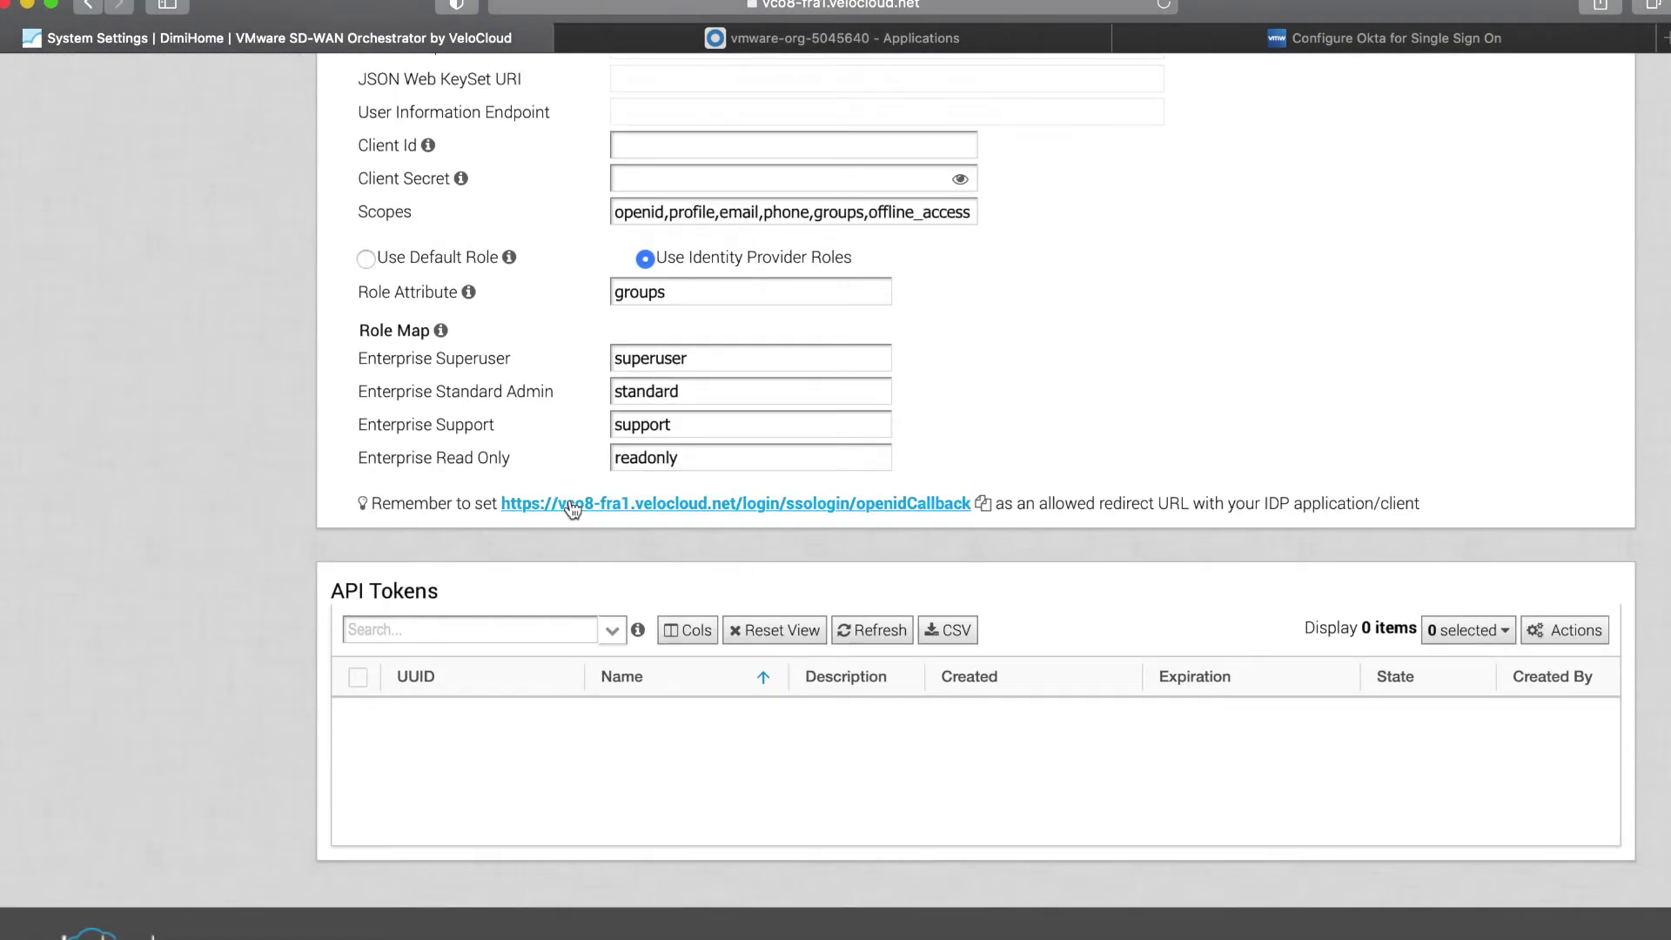
{"action": "right_click", "coordinate": [571, 504]}
{"action": "left_click", "coordinate": [629, 648]}
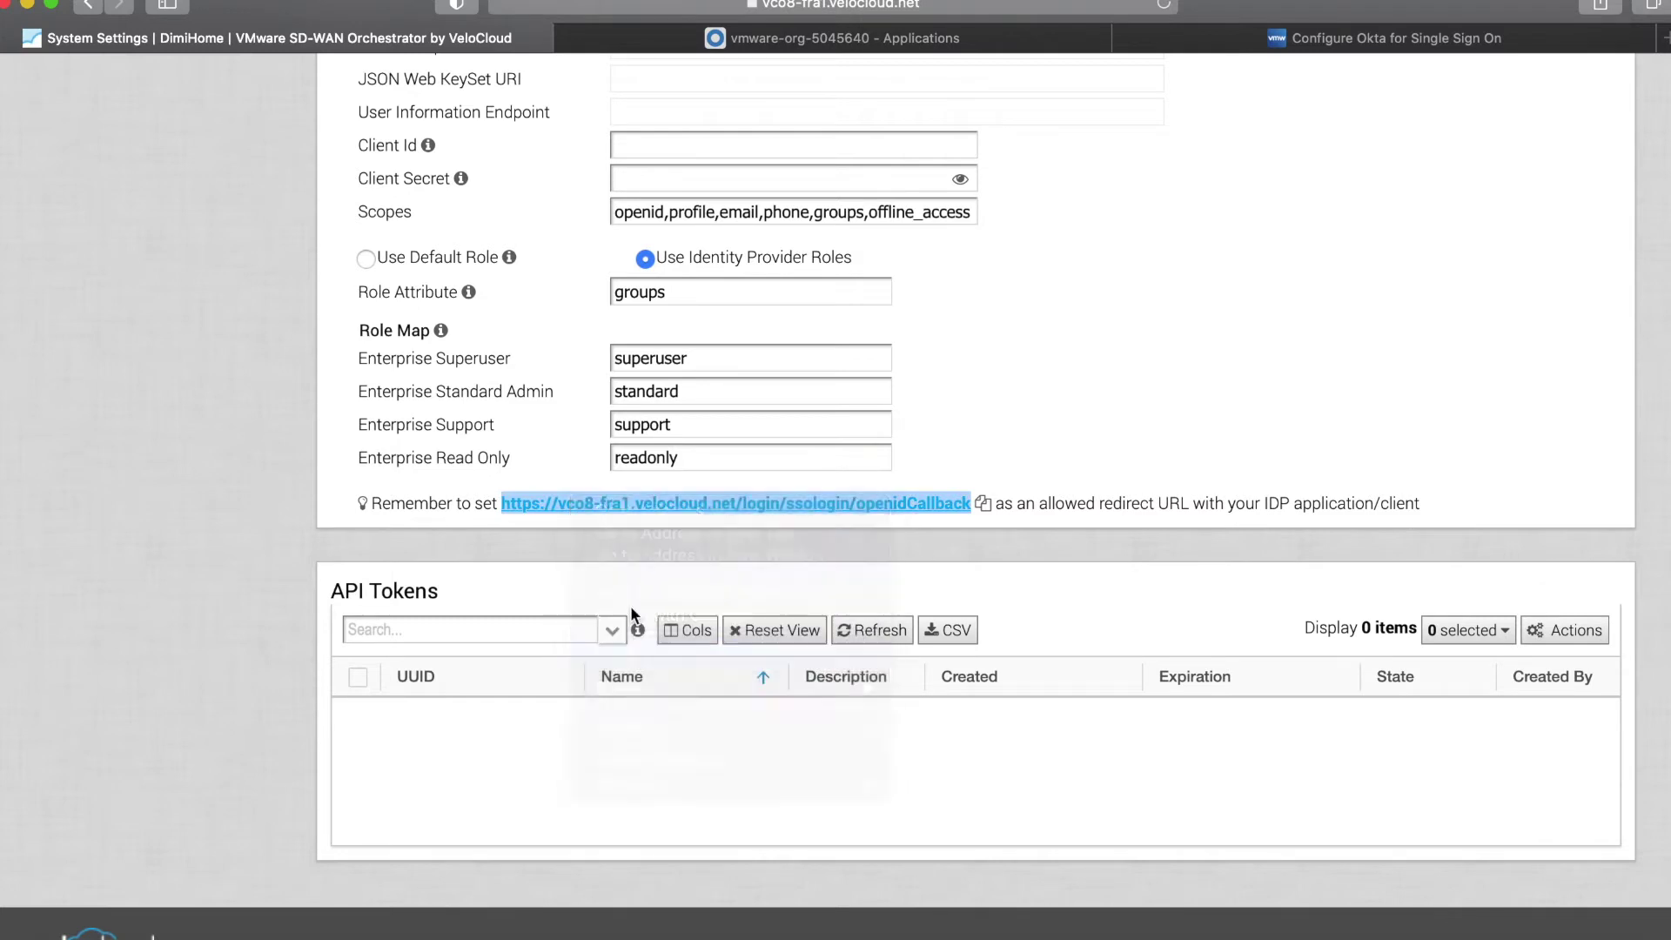
Paste the callback URL as the Okta app's login redirect URI and save the app.
{"action": "left_click", "coordinate": [714, 39]}
{"action": "left_click", "coordinate": [618, 578]}
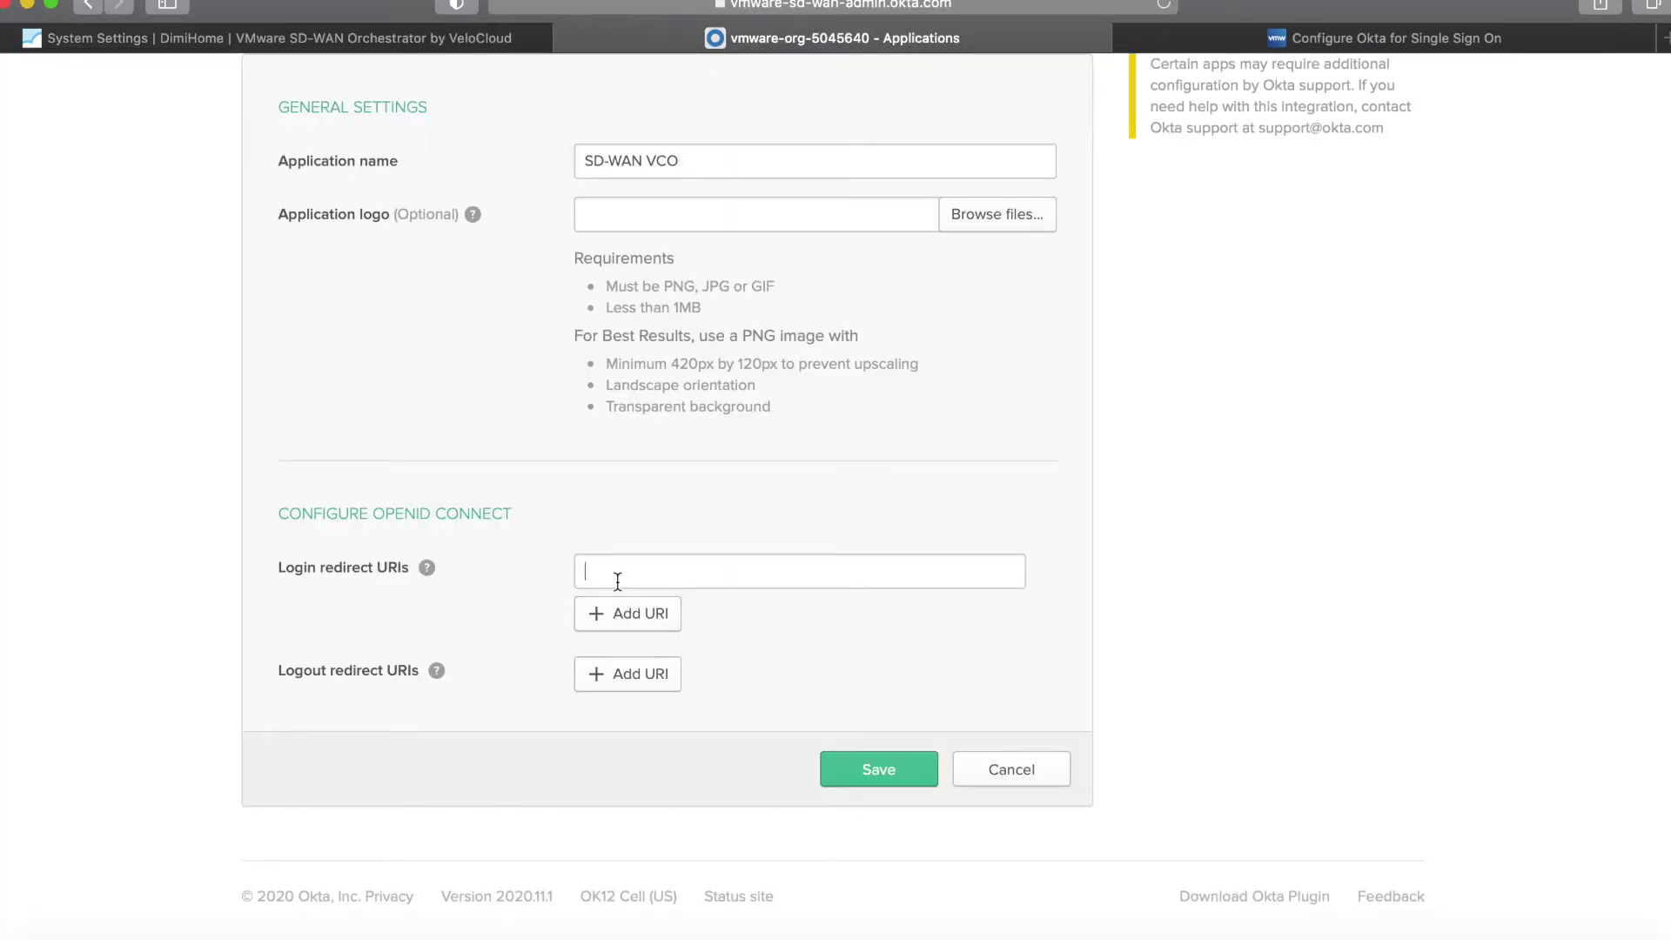
{"action": "key", "text": "ctrl+v"}
{"action": "left_click", "coordinate": [875, 783]}
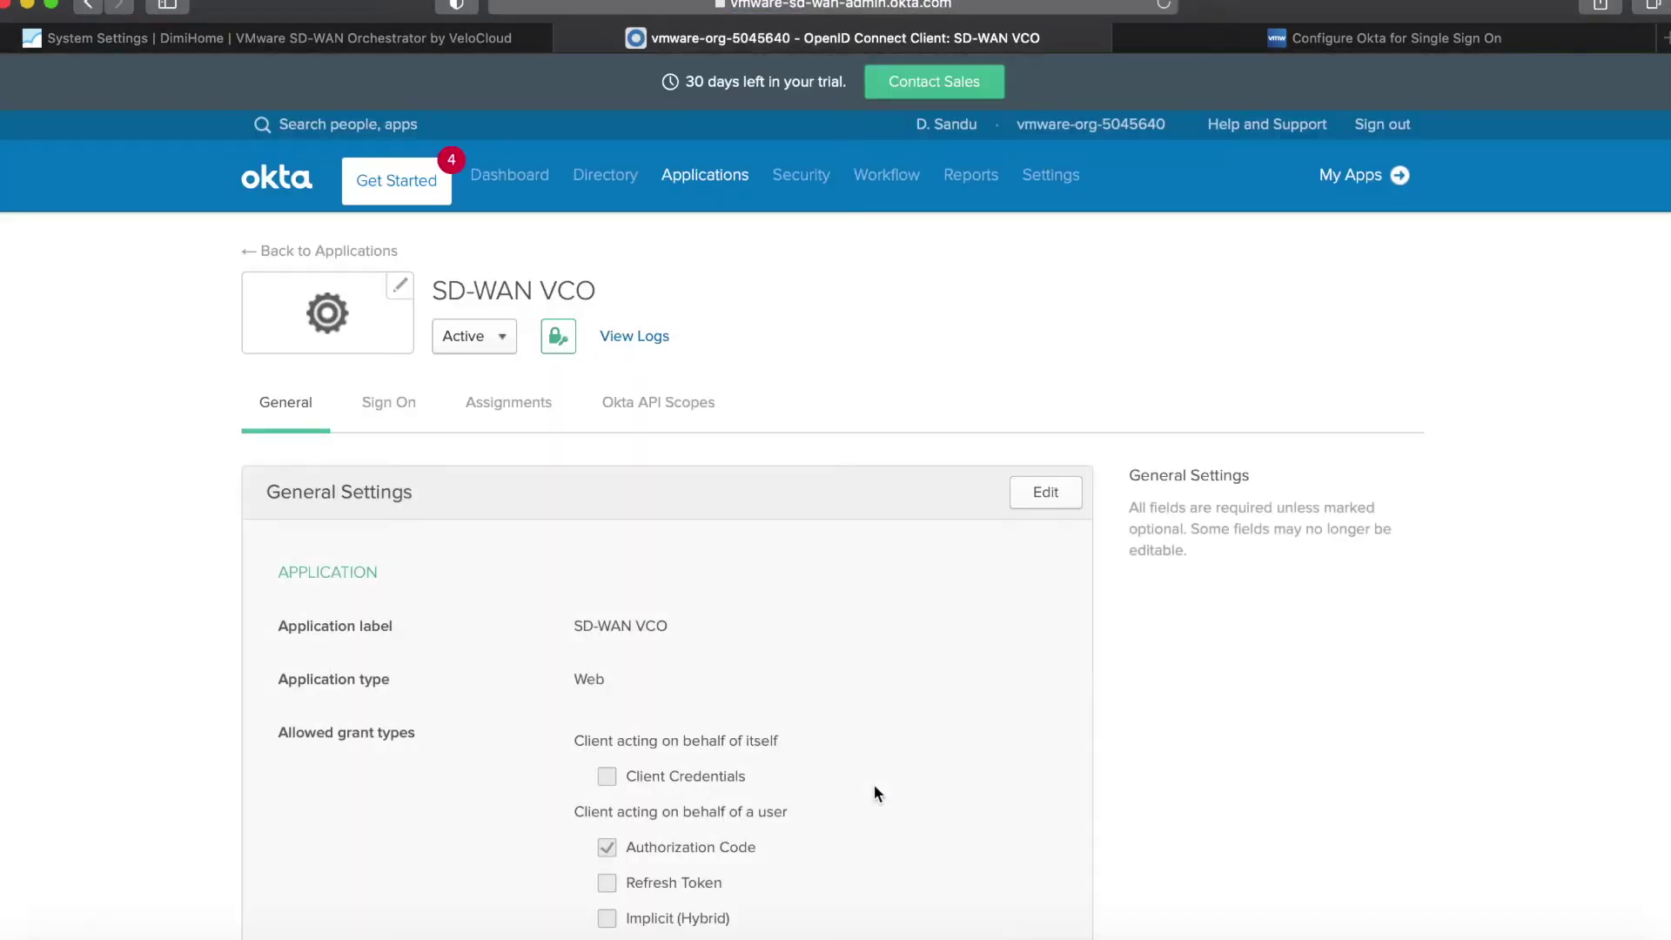
Allow the Refresh Token grant type and copy the app's Client ID.
{"action": "left_click", "coordinate": [1045, 492]}
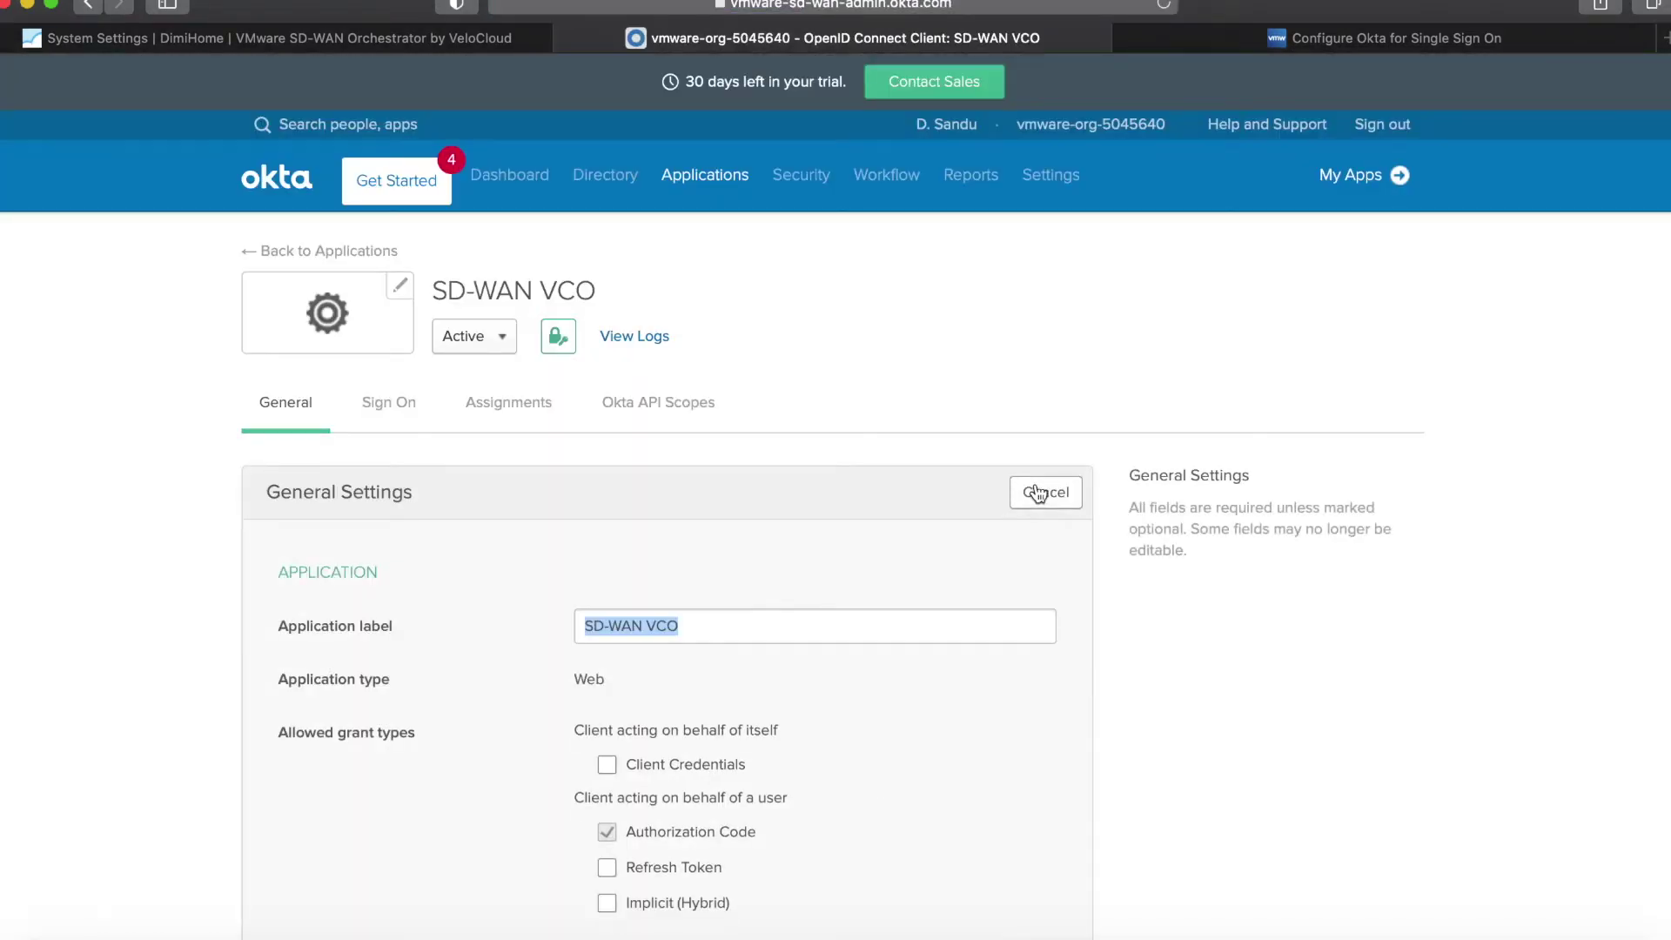
{"action": "left_click", "coordinate": [611, 870]}
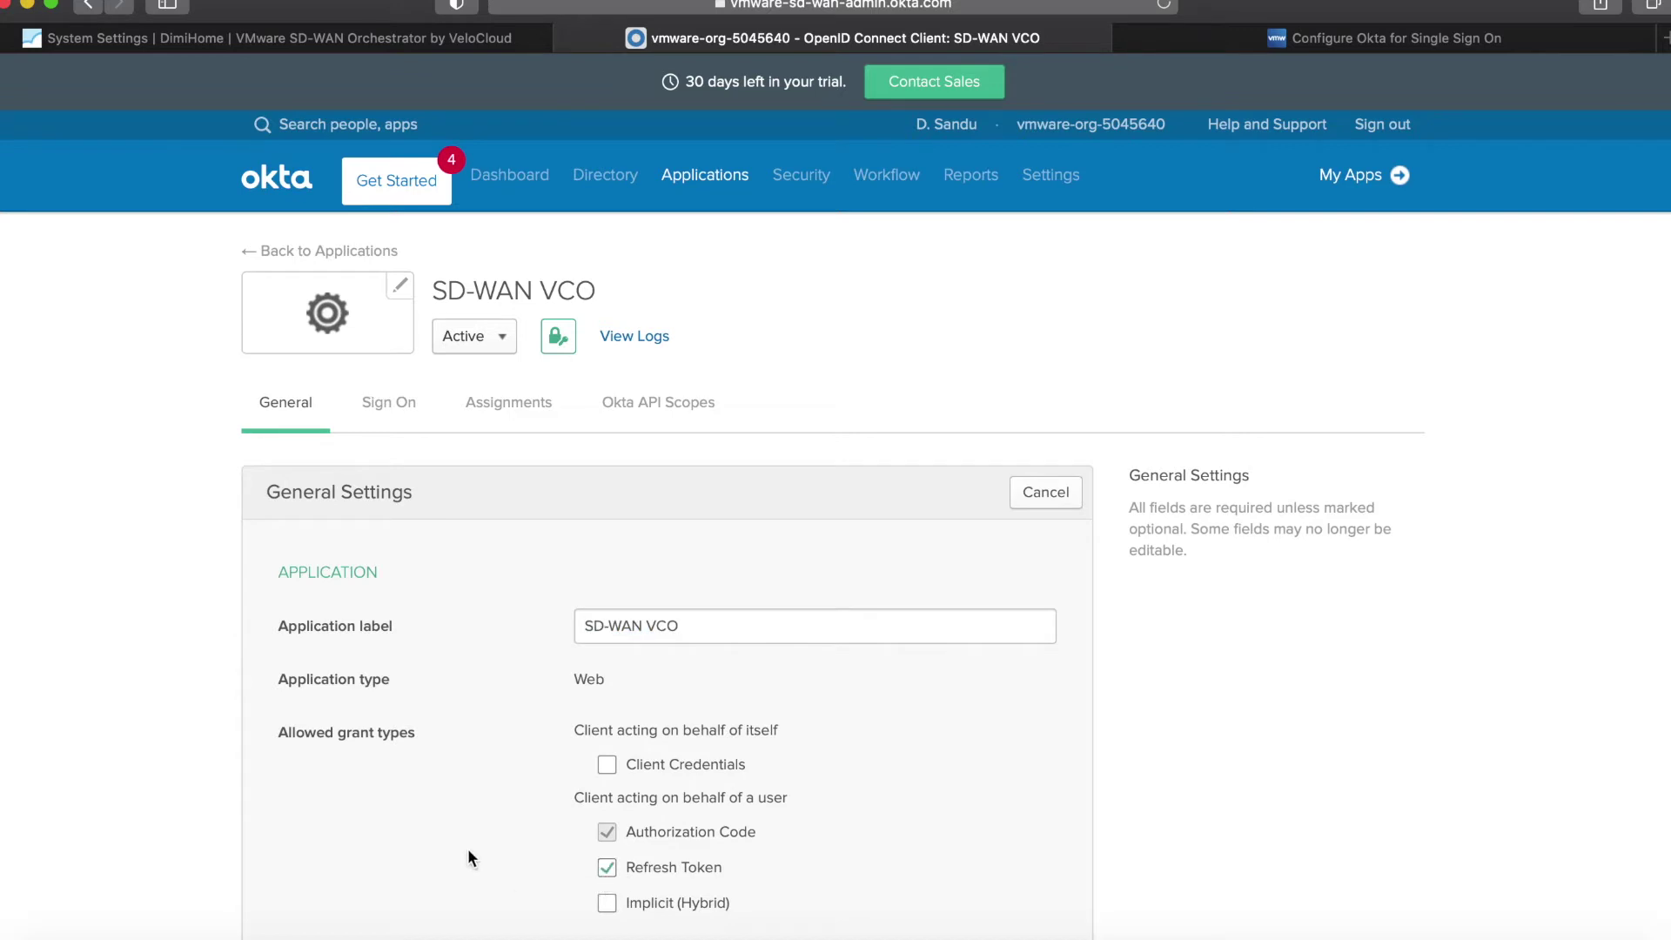
{"action": "scroll", "coordinate": [526, 854], "scroll_direction": "down", "scroll_amount": 5}
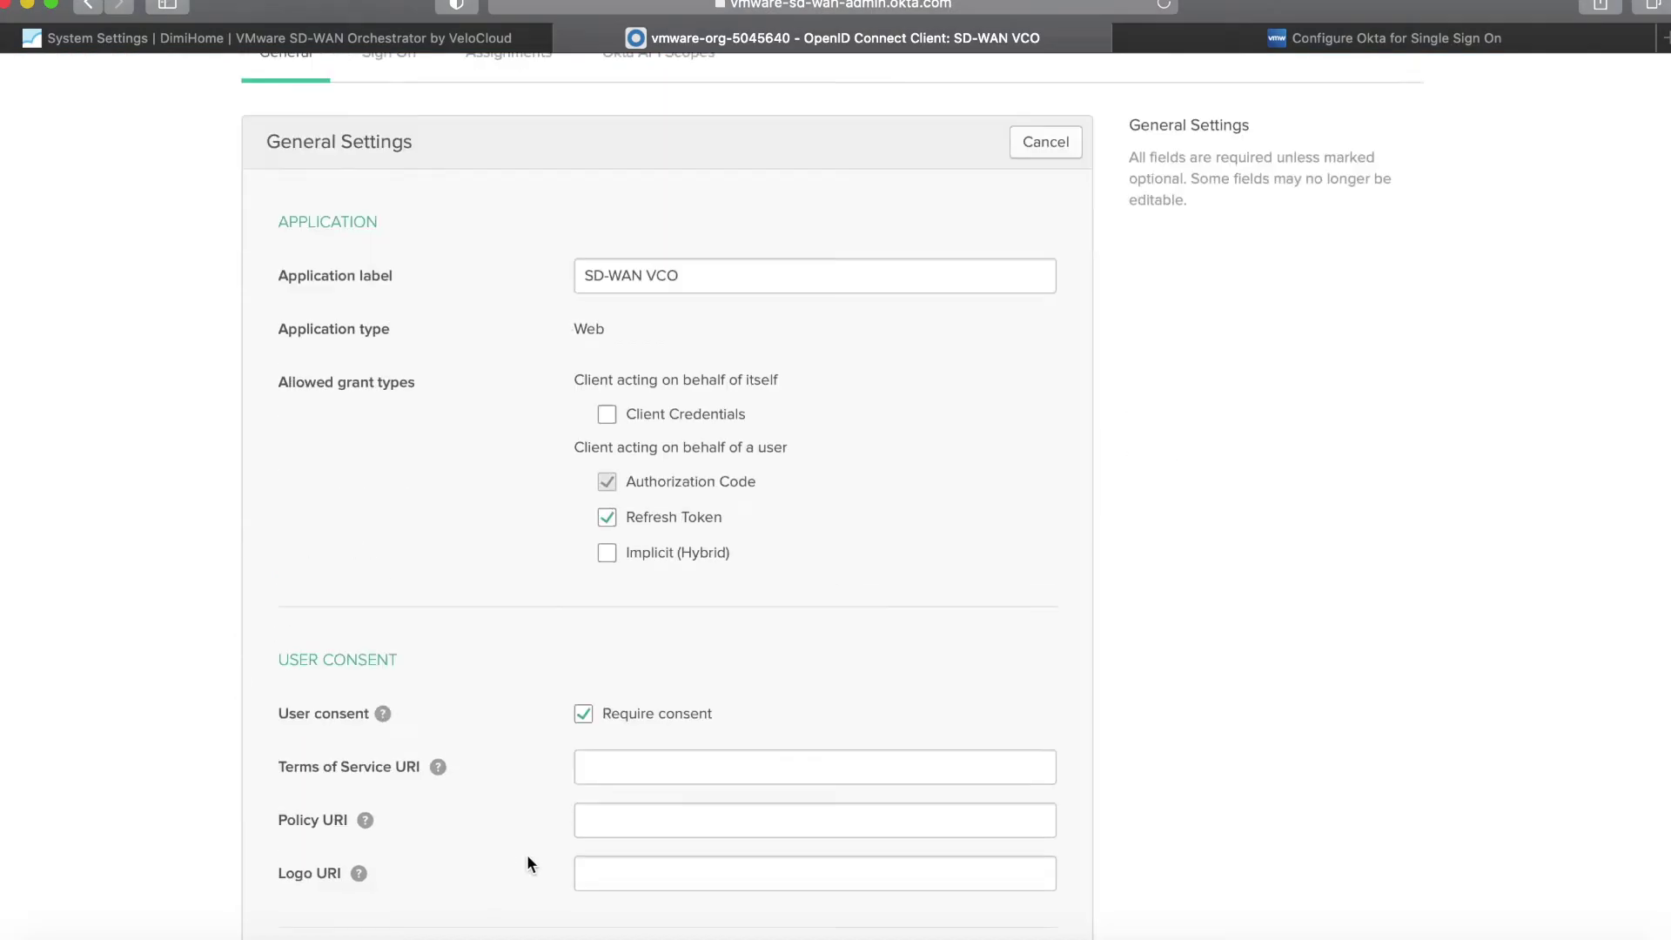
{"action": "scroll", "coordinate": [527, 860], "scroll_direction": "down", "scroll_amount": 8}
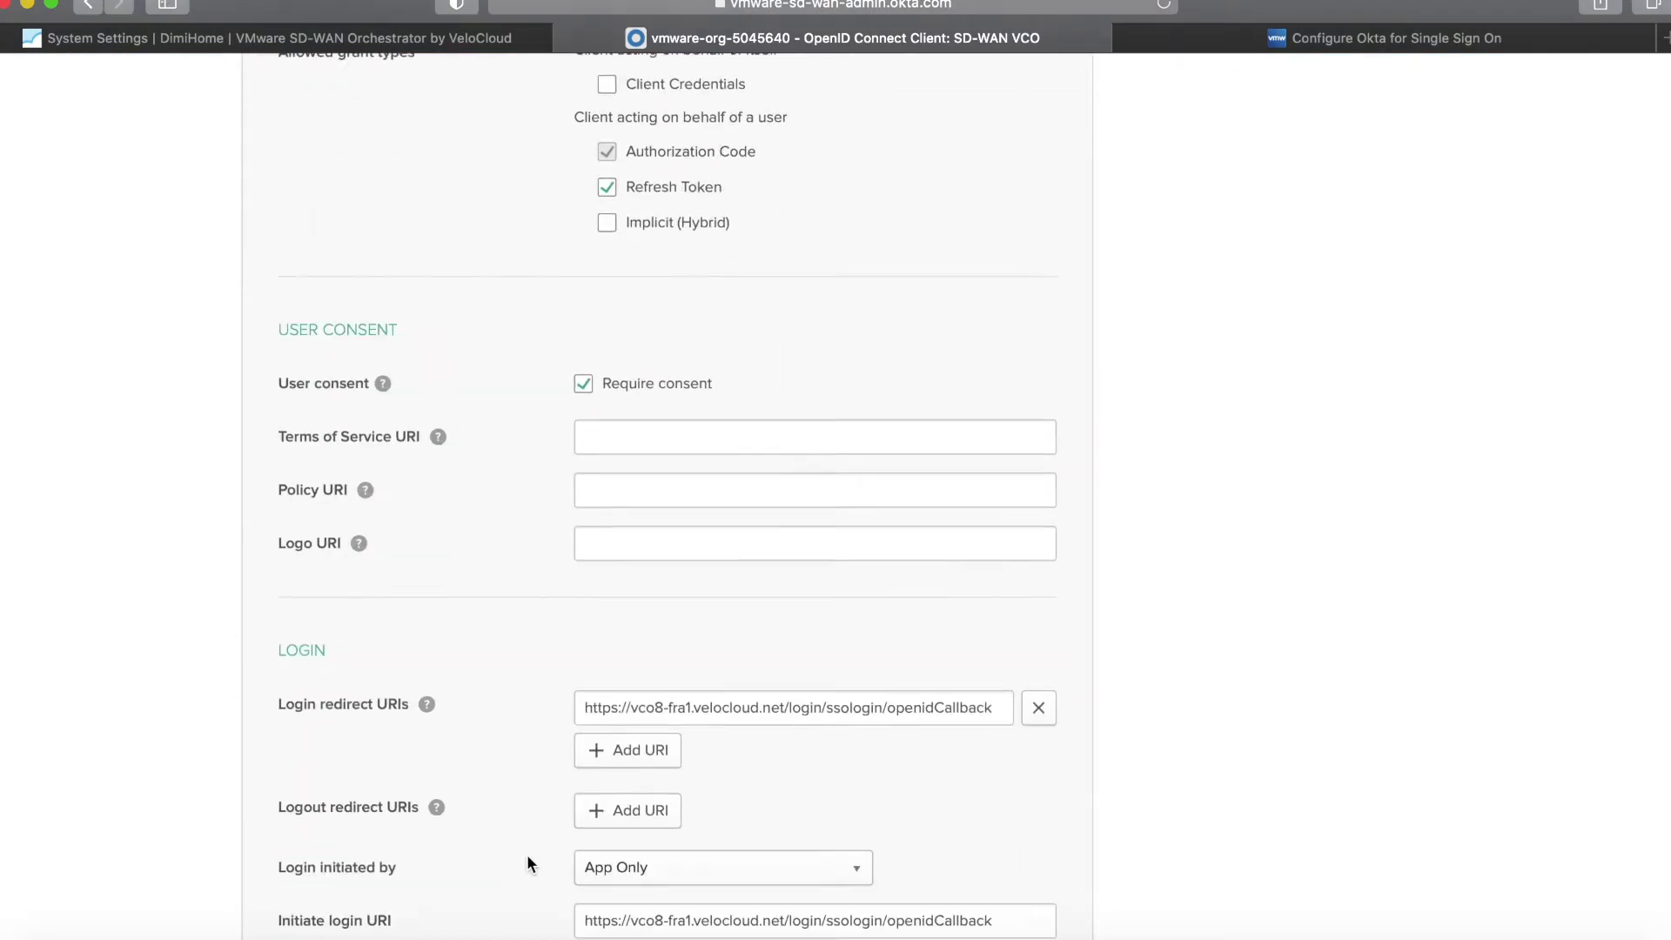
{"action": "scroll", "coordinate": [527, 860], "scroll_direction": "down", "scroll_amount": 2}
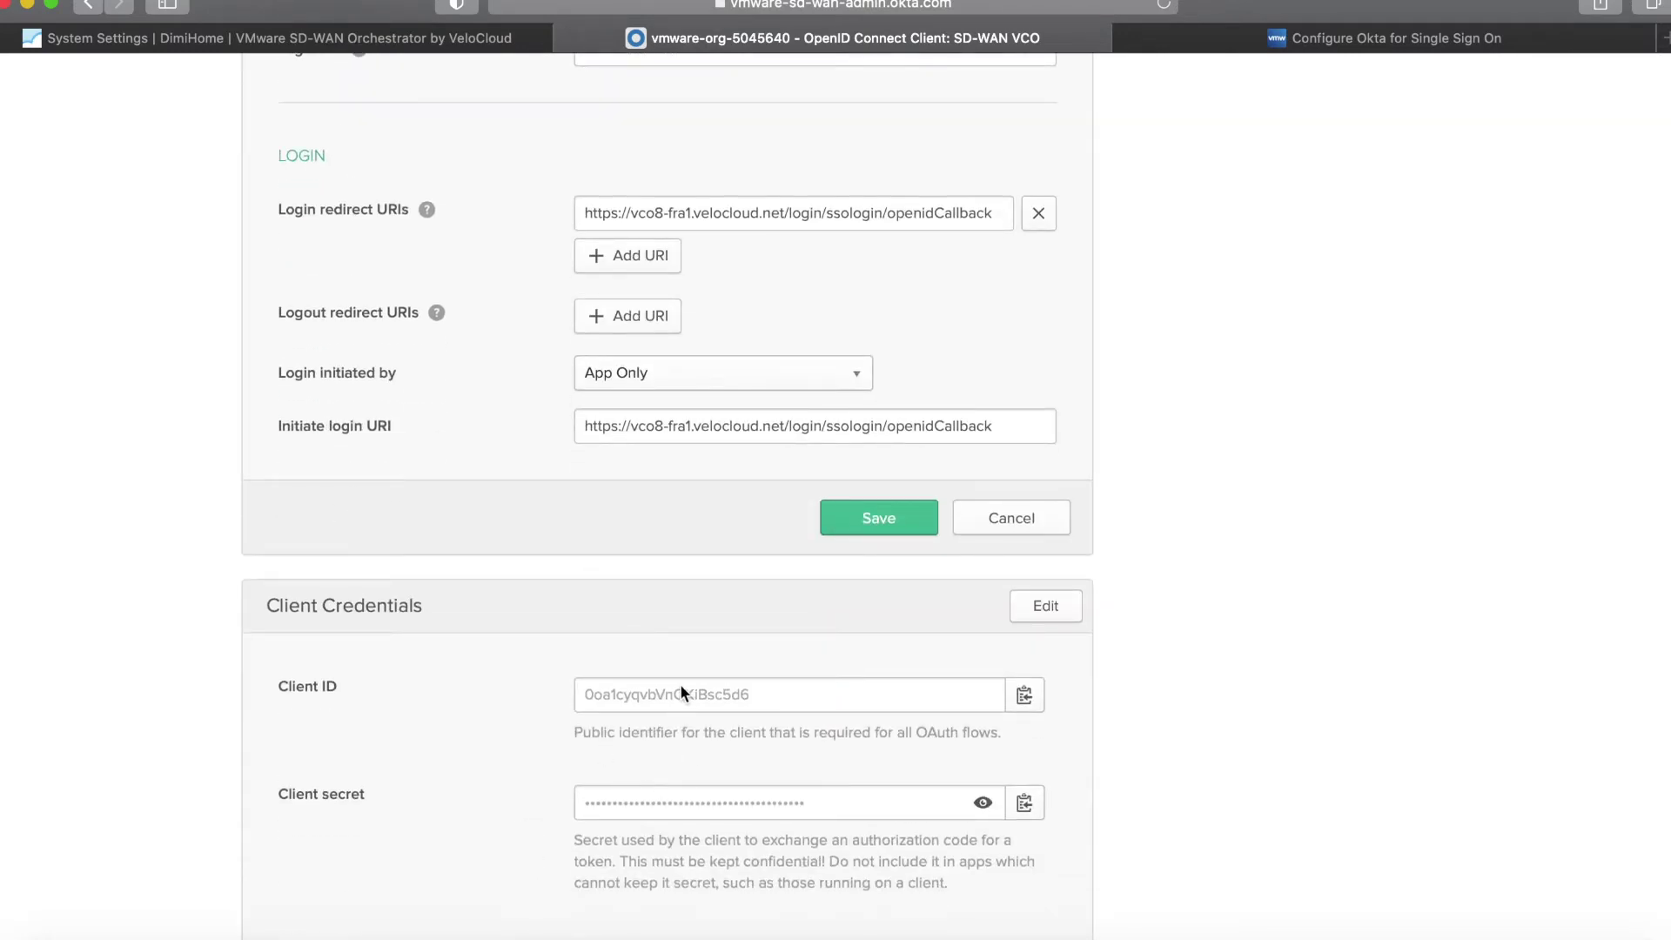
{"action": "left_click", "coordinate": [1025, 700]}
Paste the Okta Client ID into the orchestrator's Client Id field.
{"action": "left_click", "coordinate": [341, 37]}
{"action": "scroll", "coordinate": [489, 333], "scroll_direction": "up", "scroll_amount": 3}
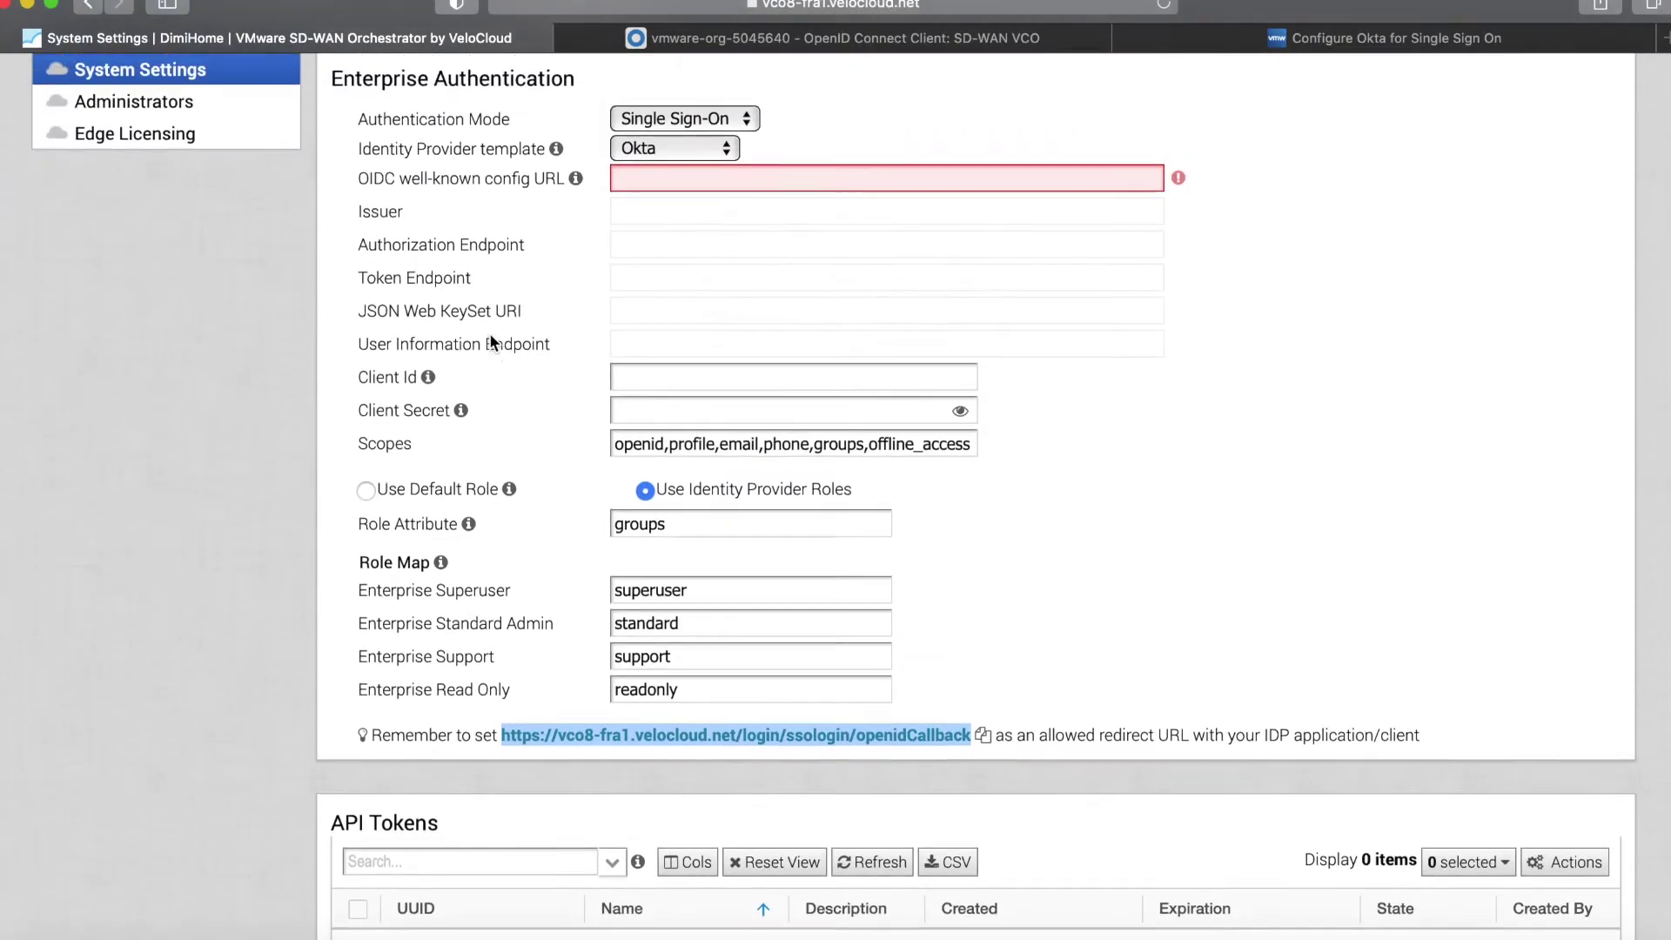
{"action": "left_click", "coordinate": [656, 379]}
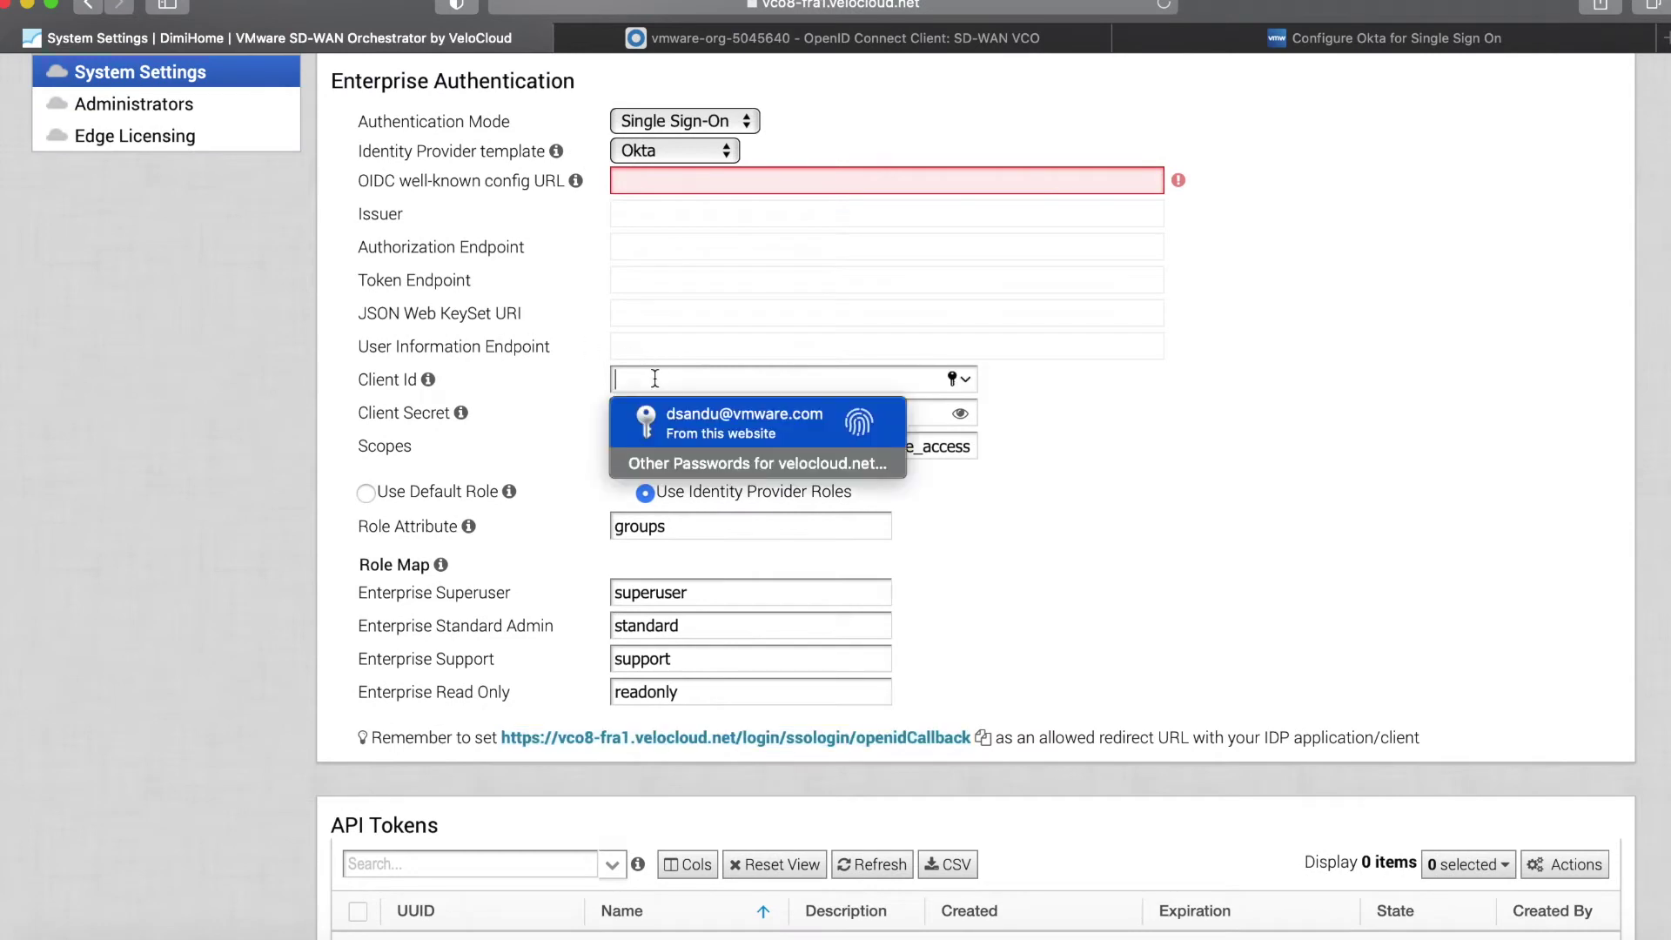
{"action": "key", "text": "super+v"}
Copy the Okta client secret and paste it into the orchestrator's Client Secret field.
{"action": "left_click", "coordinate": [694, 35]}
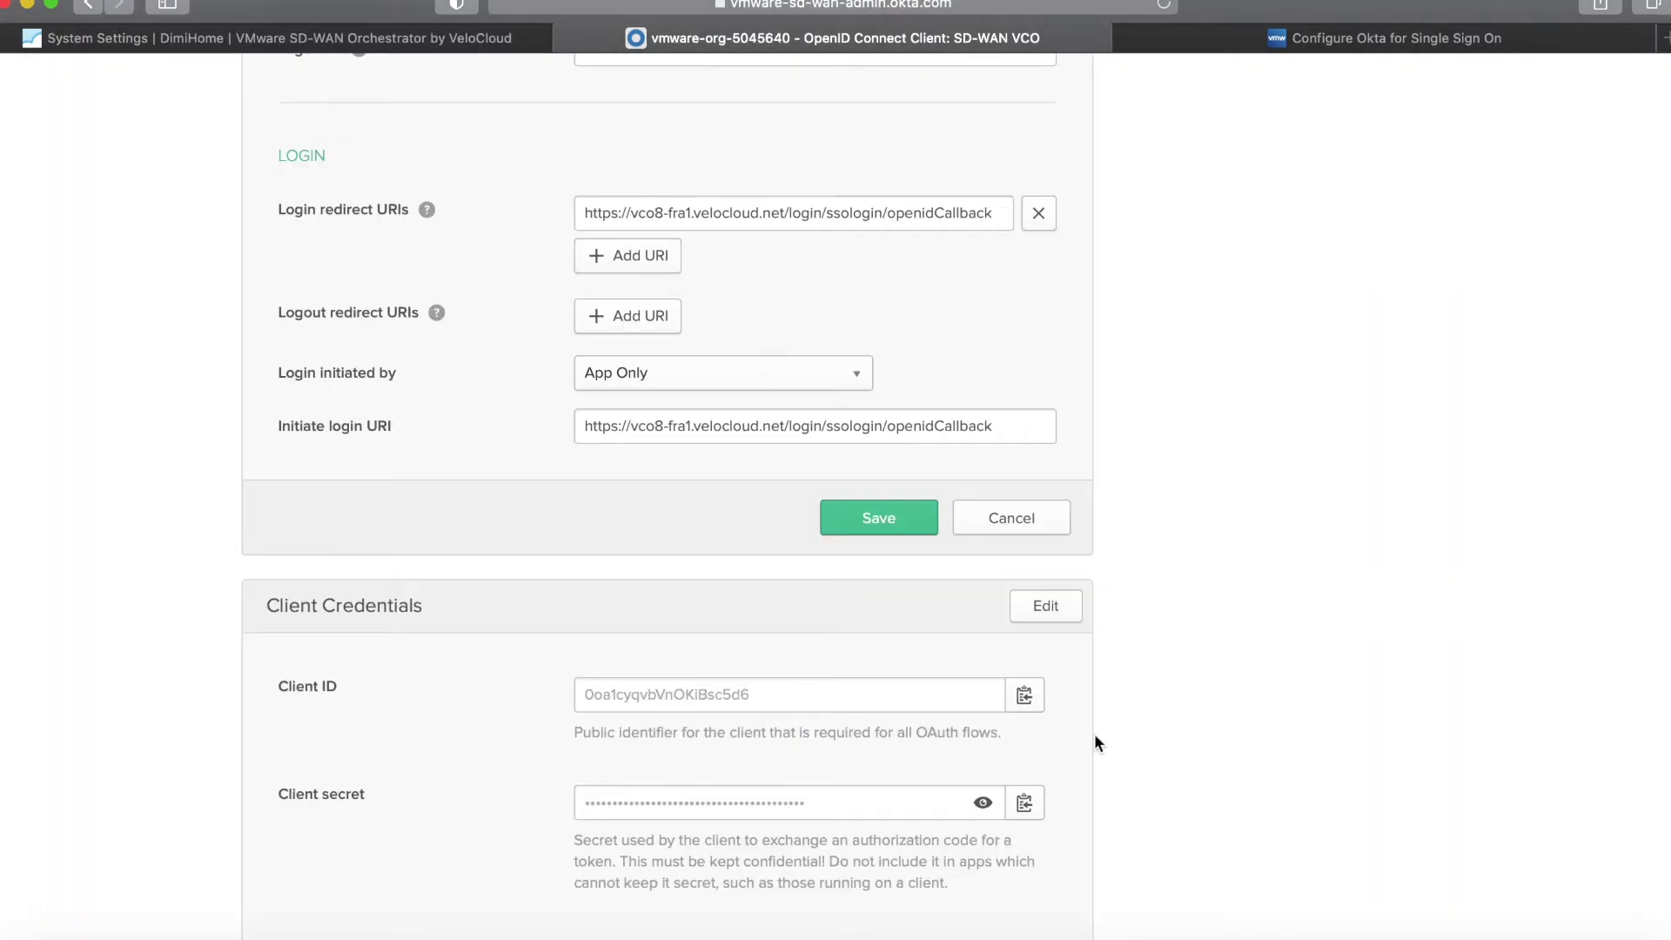
{"action": "left_click", "coordinate": [1024, 802]}
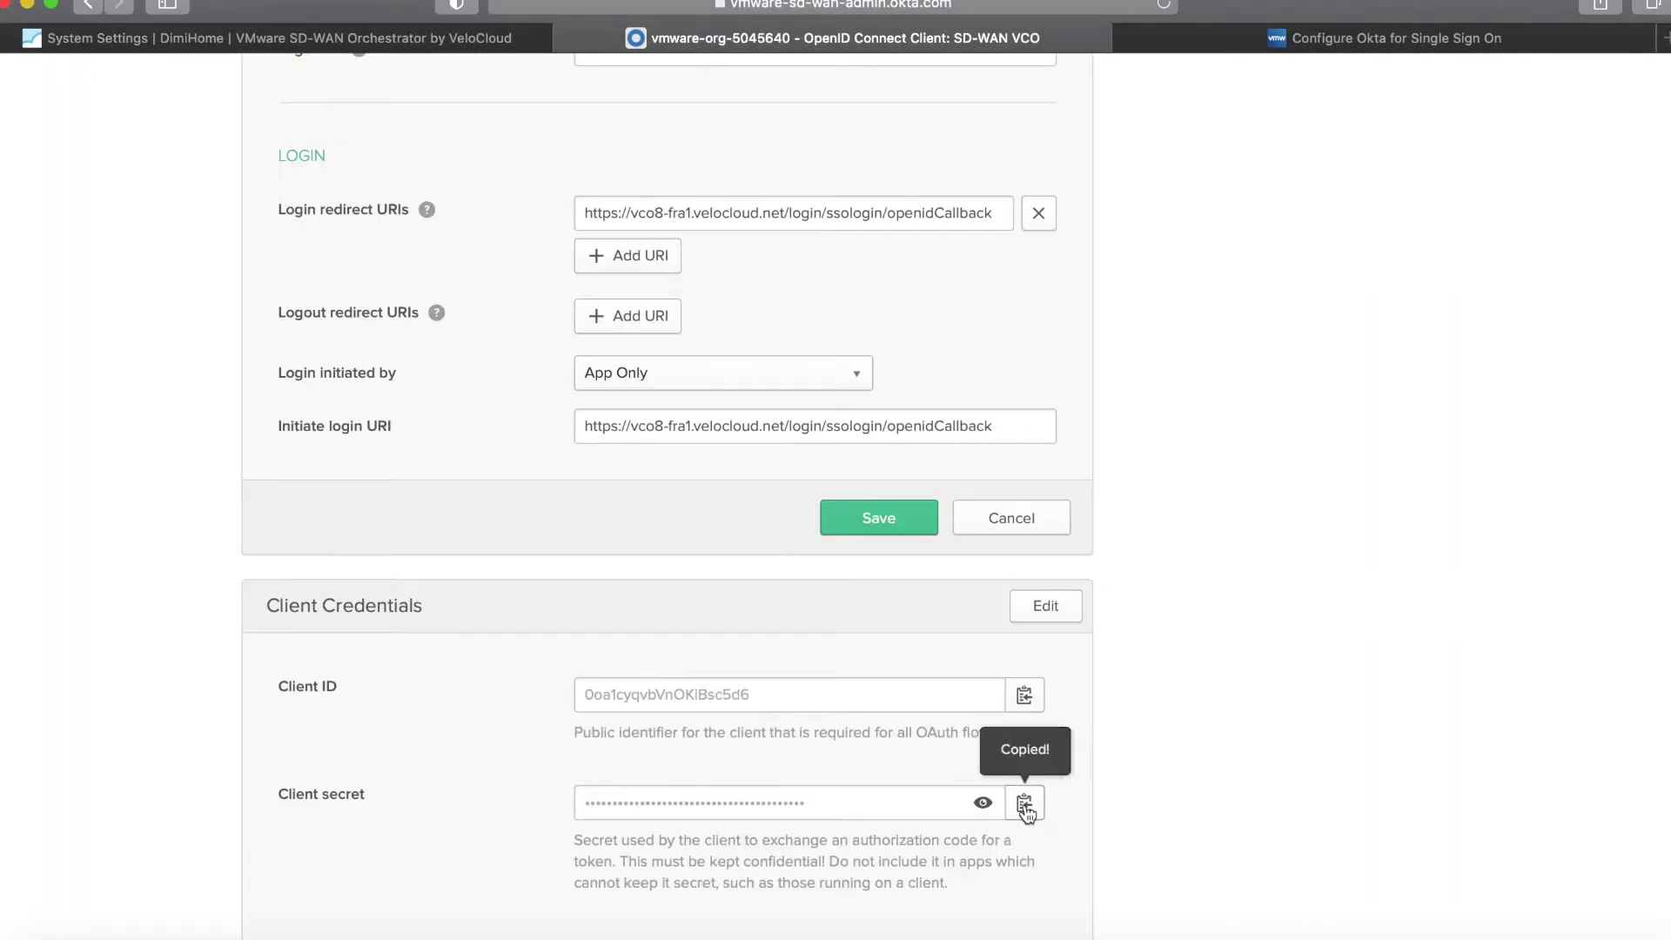
{"action": "left_click", "coordinate": [224, 38]}
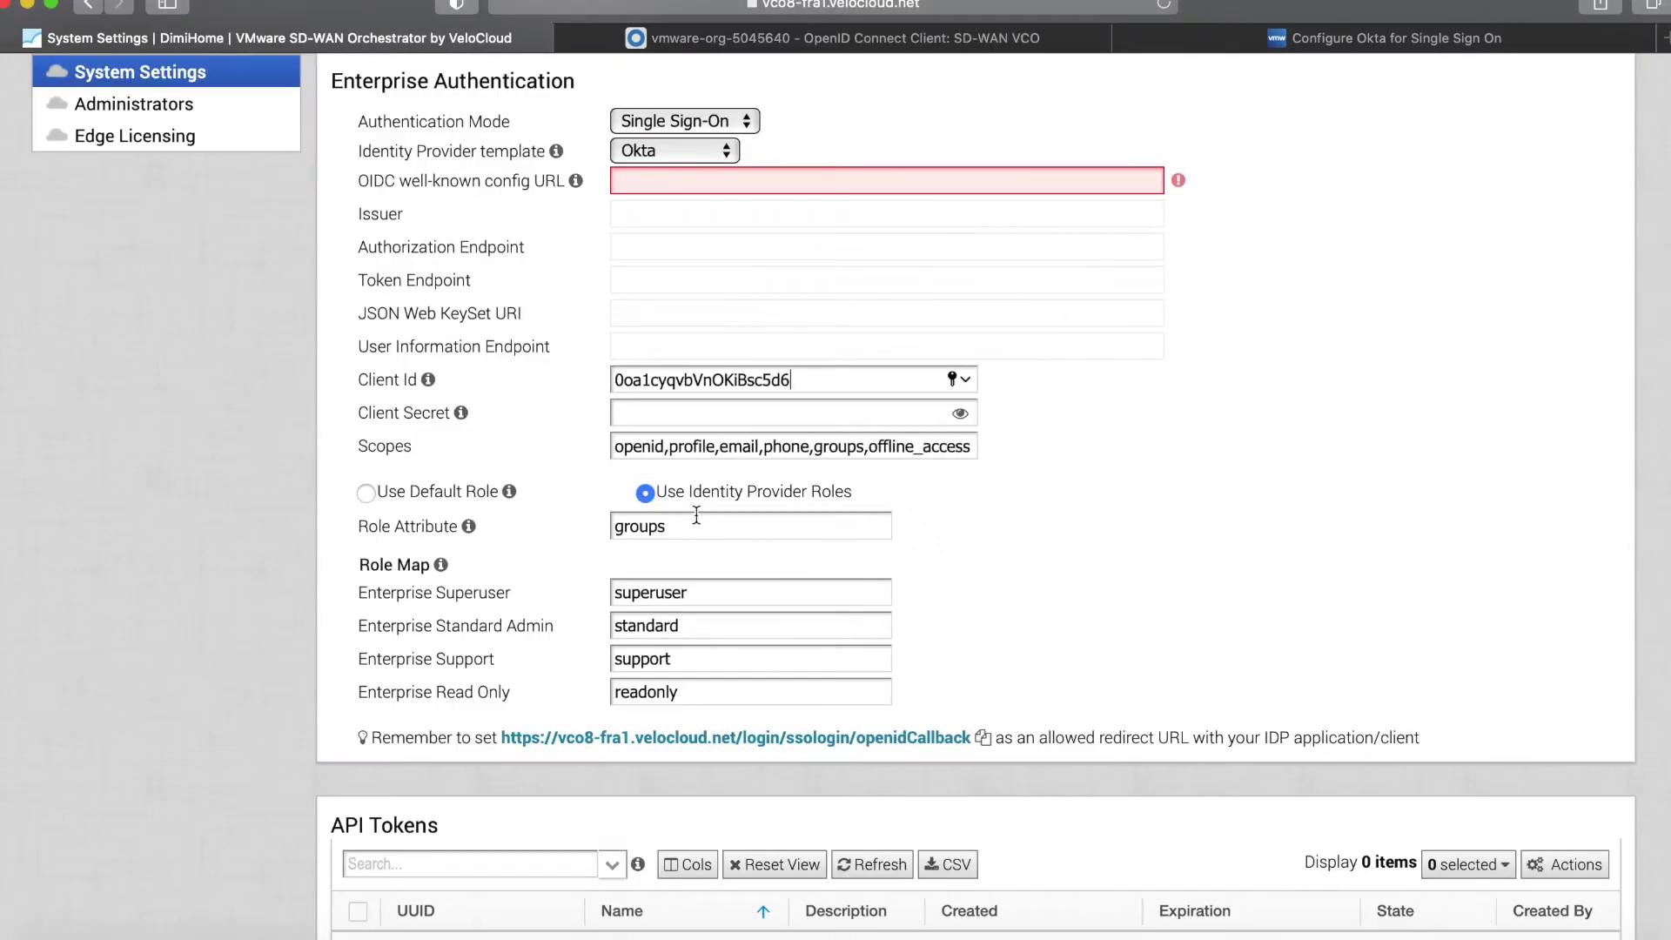
{"action": "left_click", "coordinate": [650, 415]}
{"action": "key", "text": "super+v"}
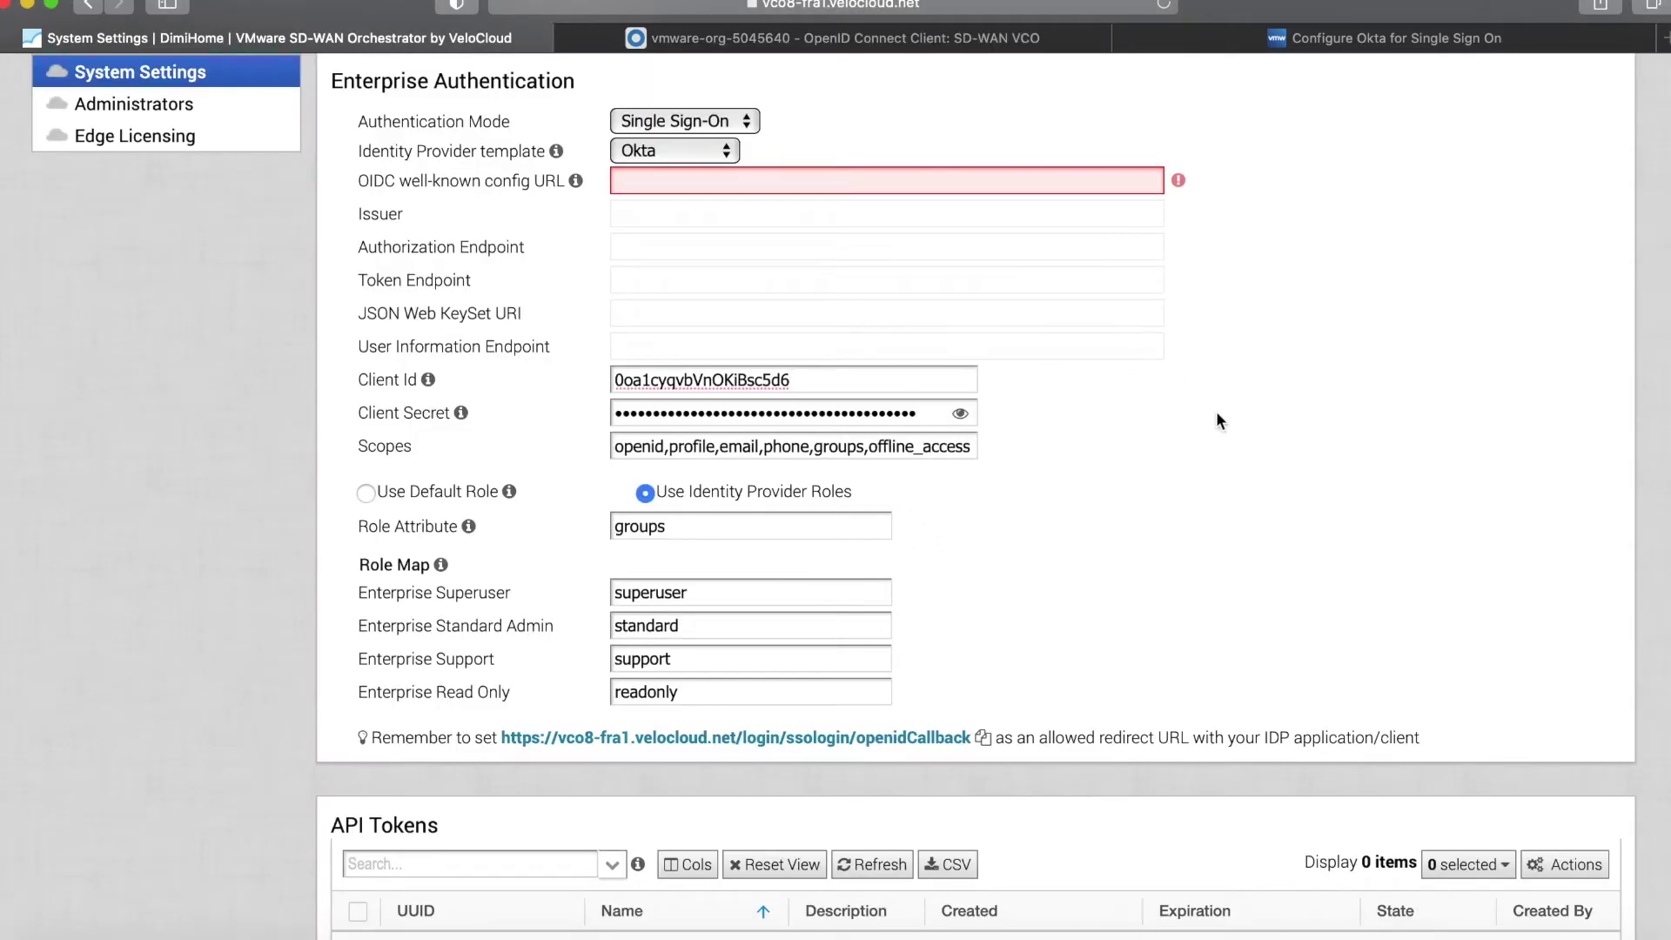
{"action": "left_click", "coordinate": [695, 38]}
{"action": "left_click", "coordinate": [427, 45]}
{"action": "scroll", "coordinate": [383, 356], "scroll_direction": "up", "scroll_amount": 1}
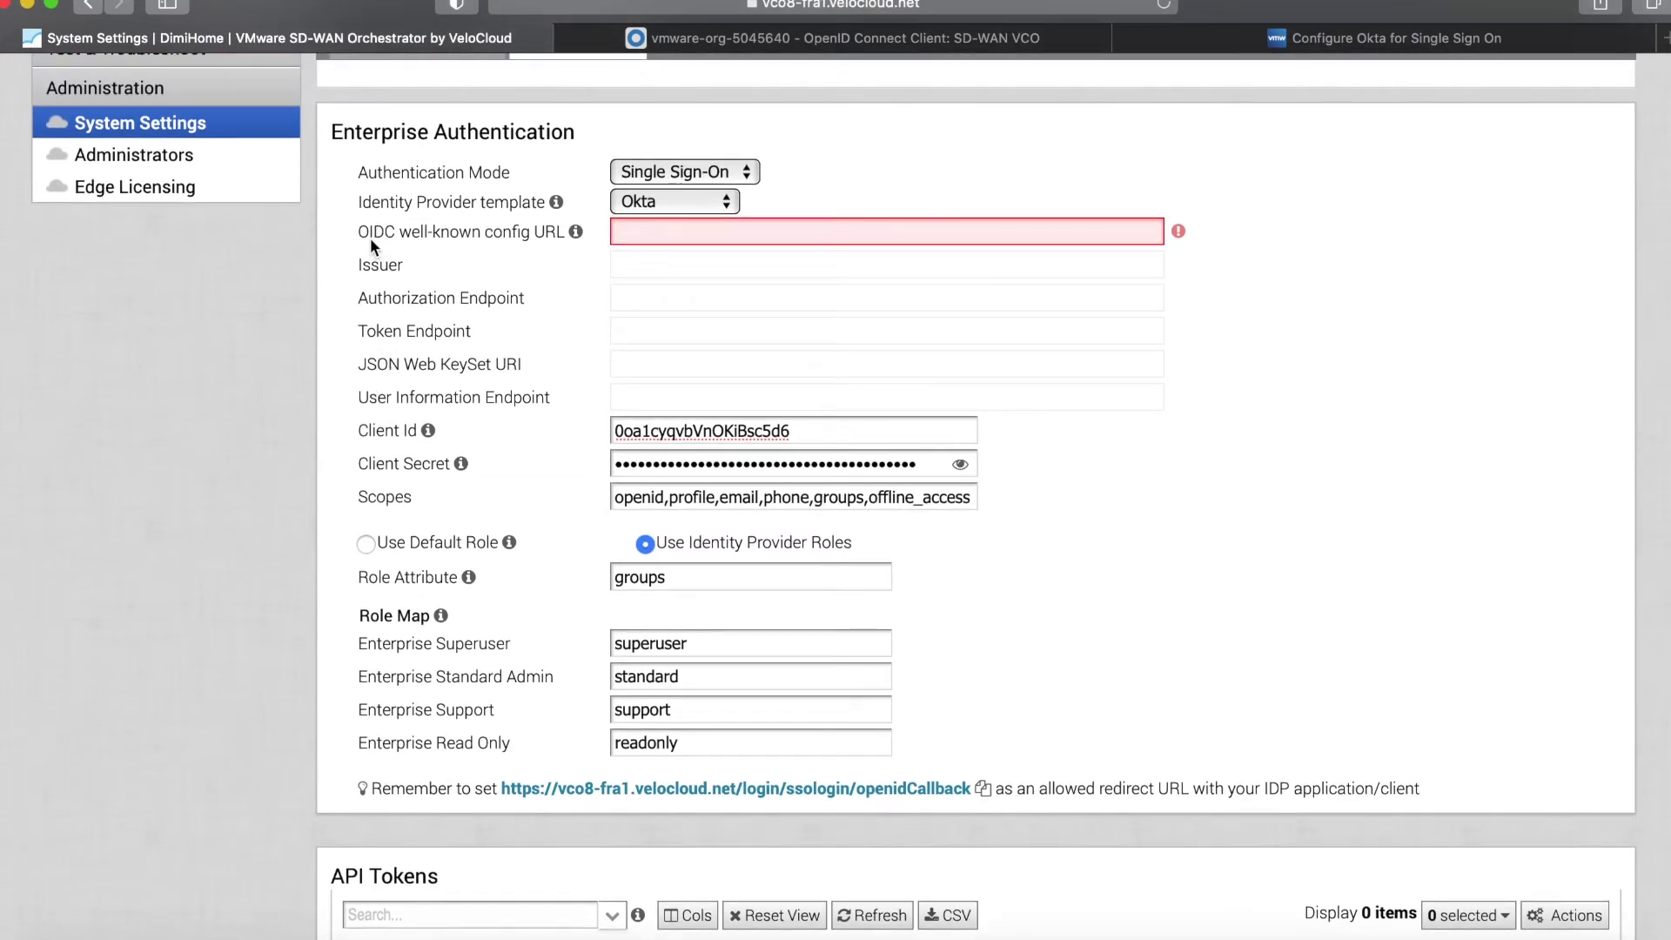
{"action": "left_click", "coordinate": [682, 35]}
Set the OIDC well-known config URL to the Okta org address plus '.well-known/openid-configuration'.
{"action": "left_click", "coordinate": [648, 4]}
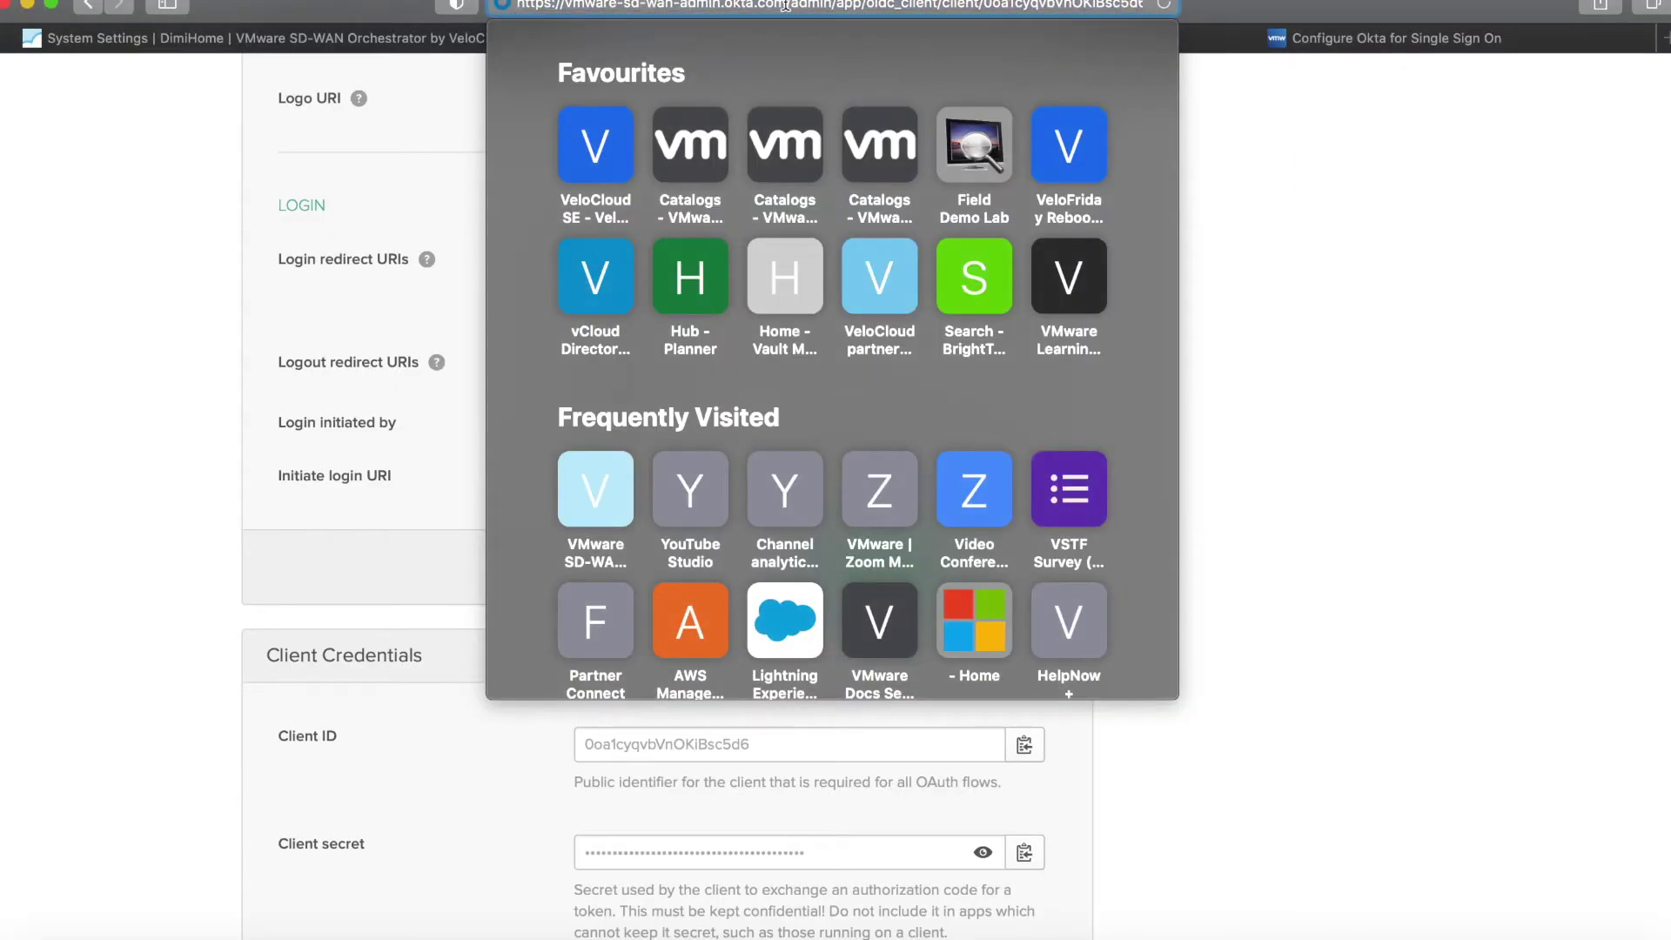
{"action": "left_click_drag", "start_coordinate": [515, 7], "coordinate": [790, 10]}
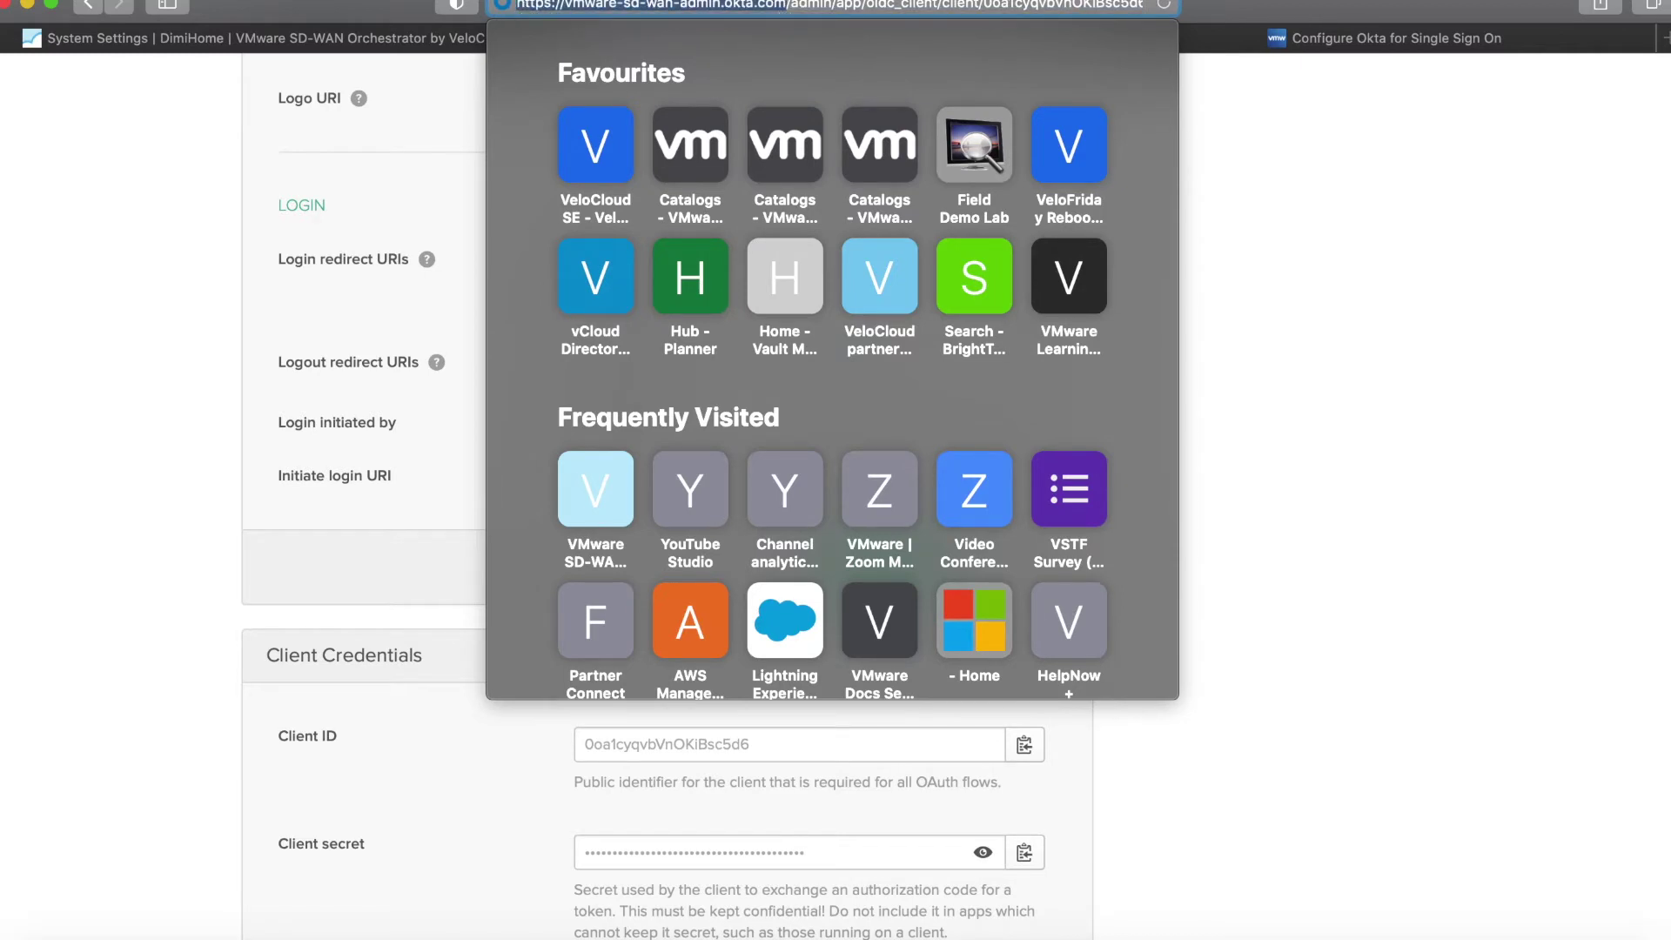
{"action": "key", "text": "super+c"}
{"action": "left_click", "coordinate": [299, 37]}
{"action": "left_click", "coordinate": [700, 230]}
{"action": "key", "text": "super+v"}
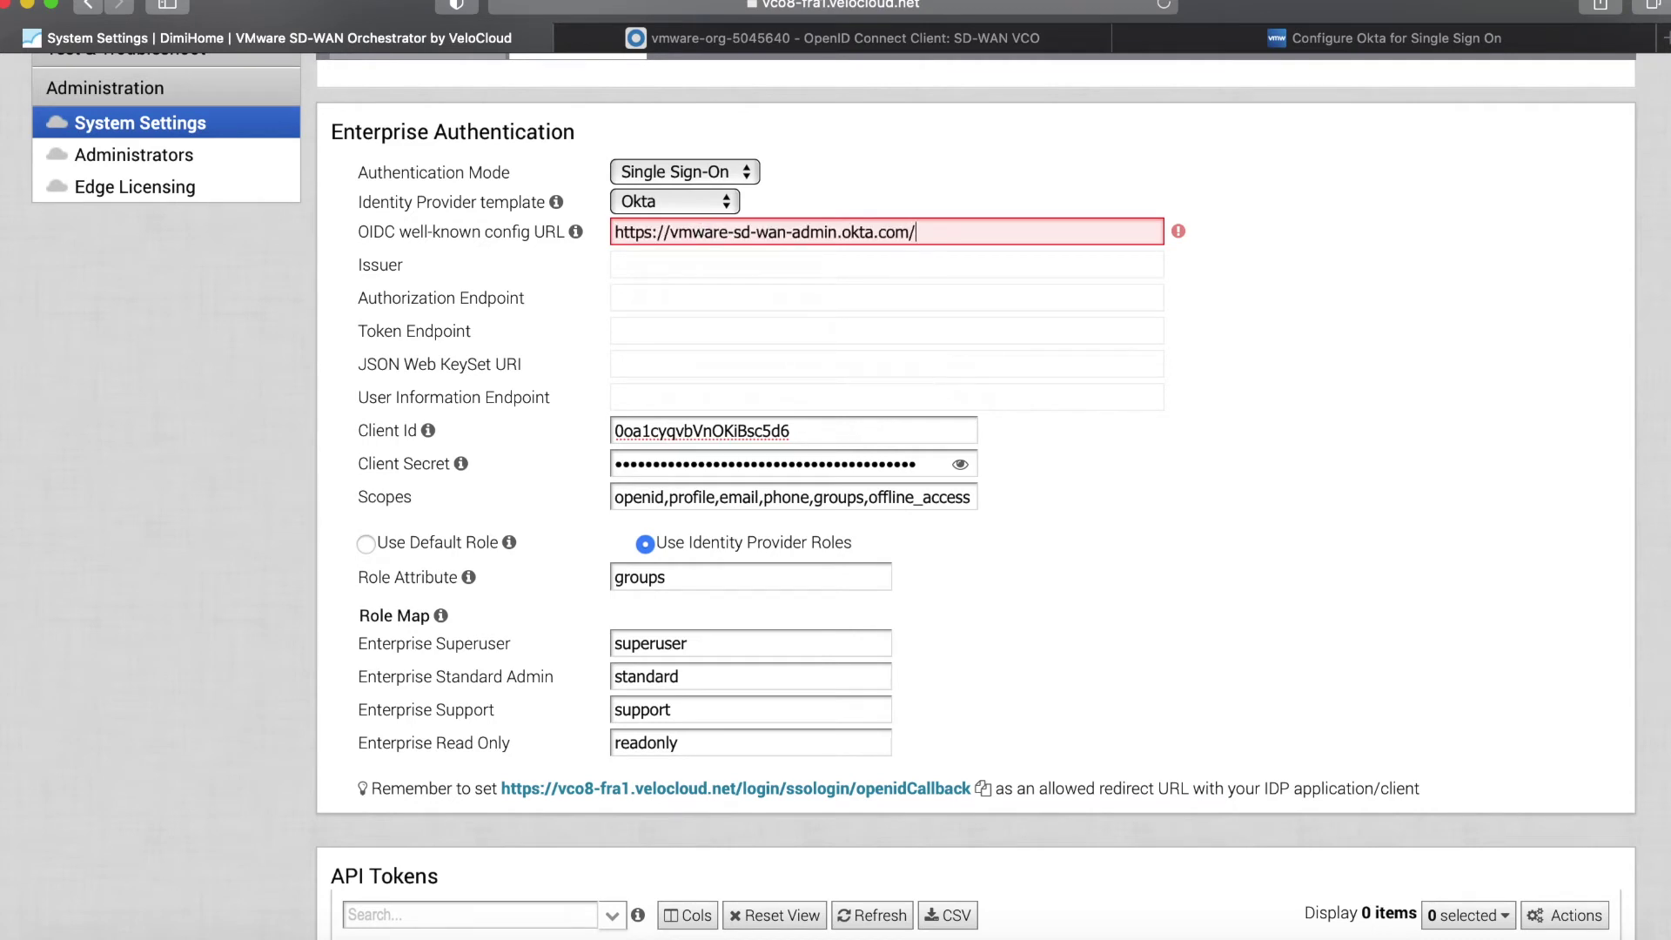
{"action": "type", "text": ".well-known/openid-configuration"}
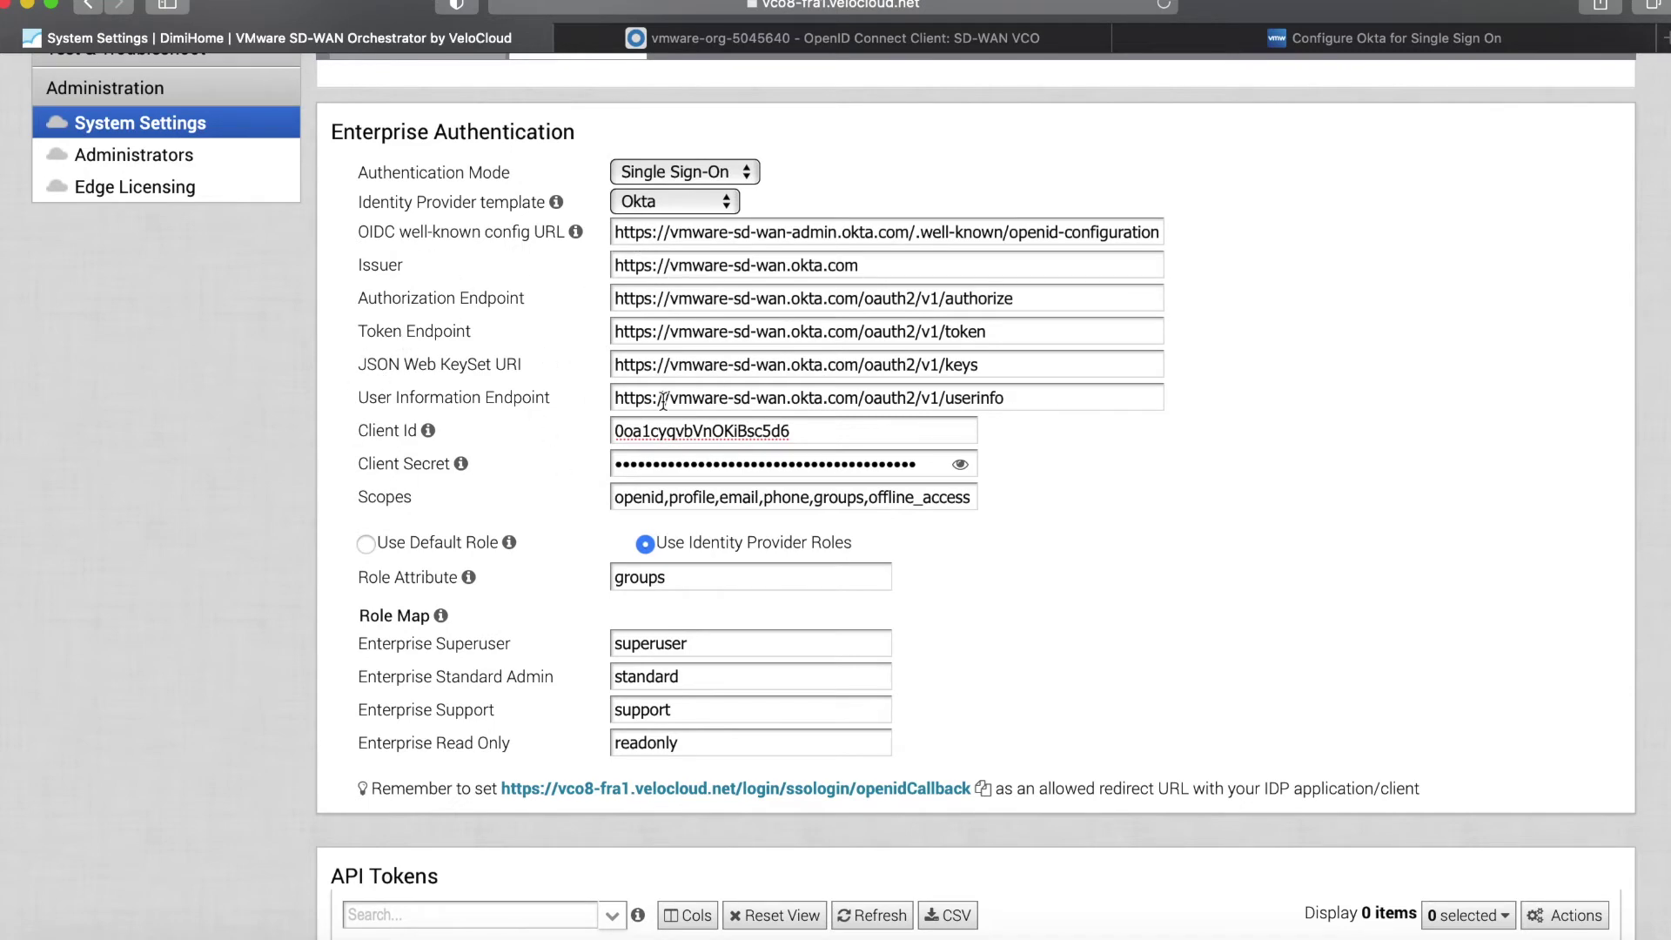
{"action": "scroll", "coordinate": [663, 401], "scroll_direction": "down", "scroll_amount": 3}
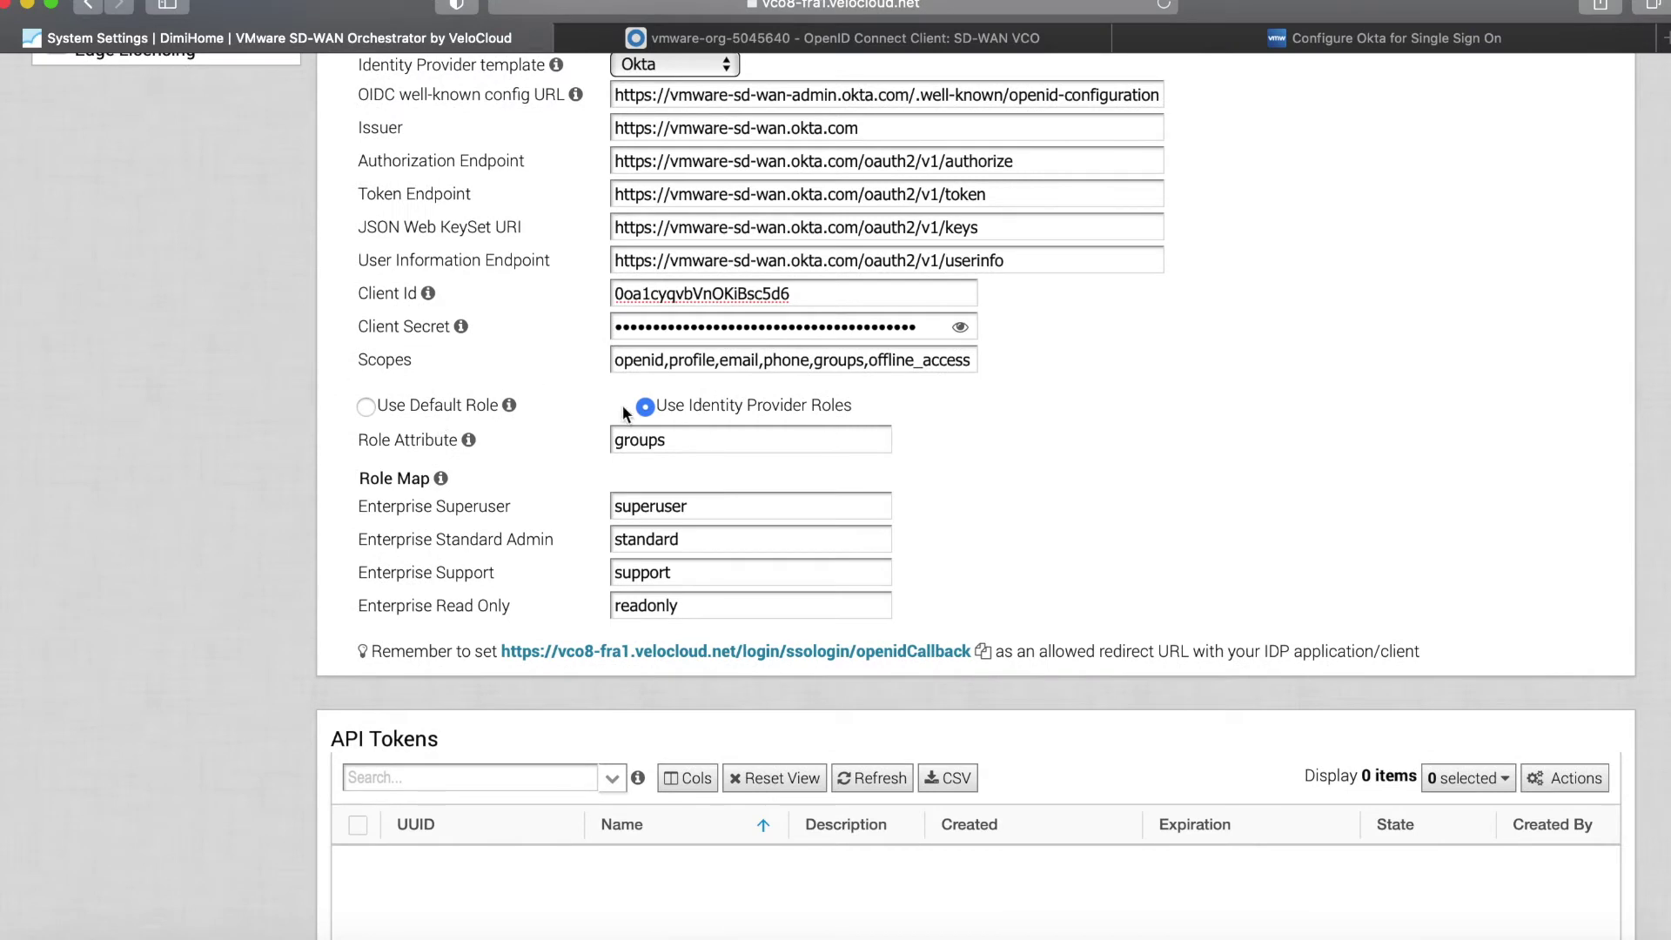
Use Enterprise Superuser as the default role, save SSO settings, then save Okta's General Settings.
{"action": "left_click", "coordinate": [406, 412]}
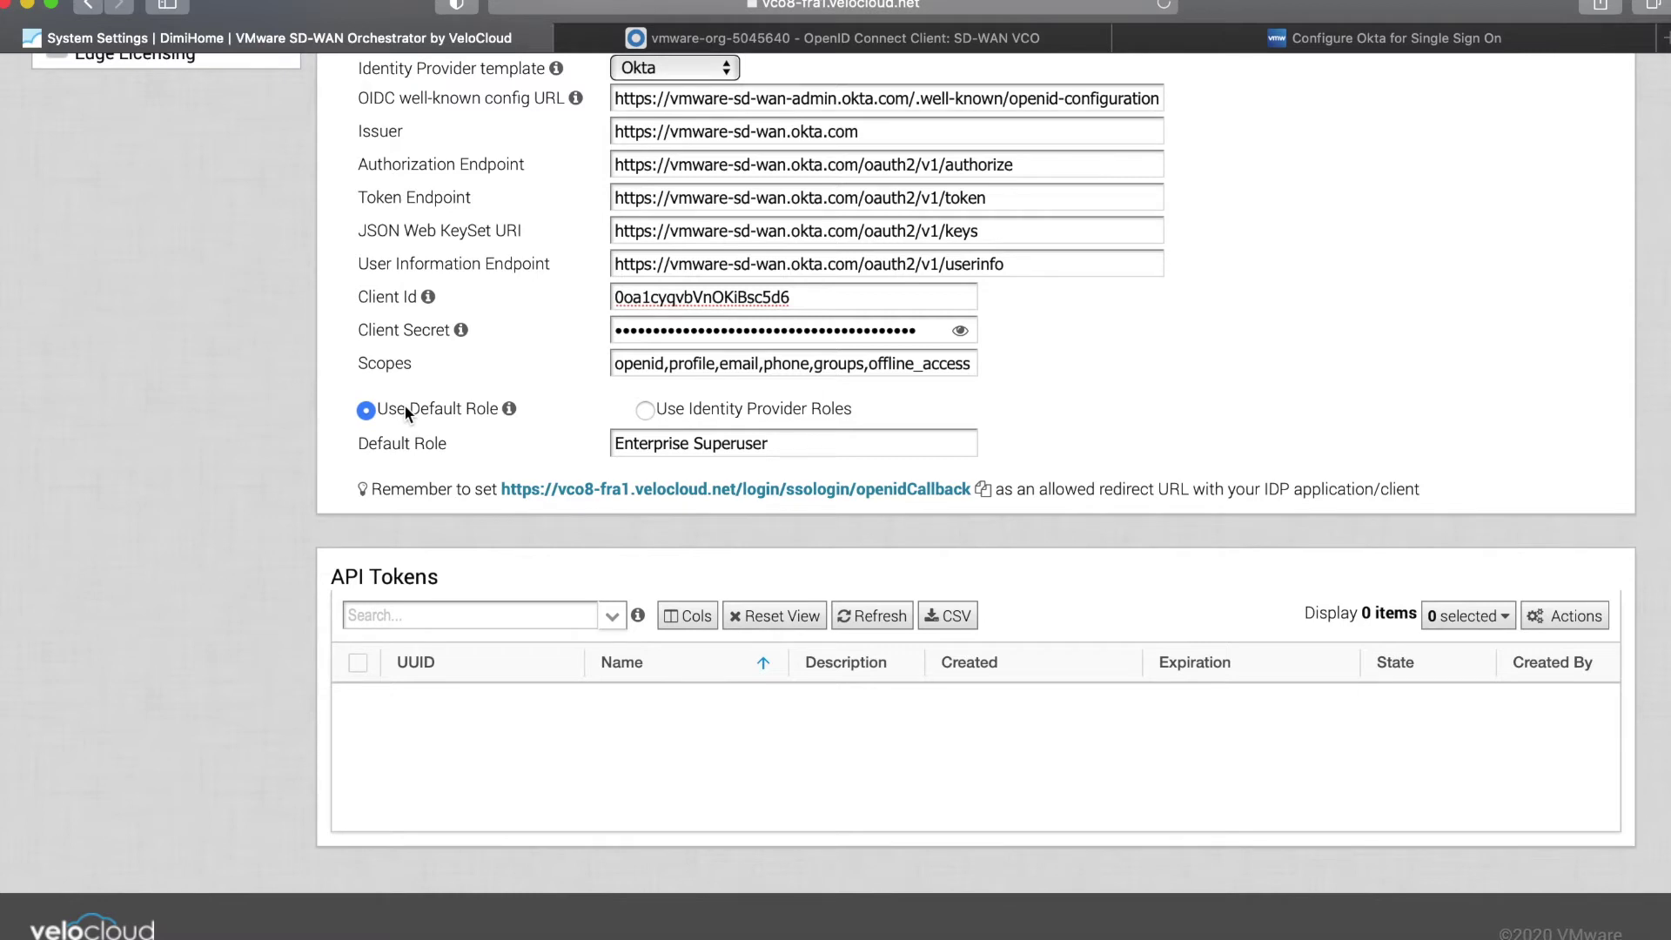
{"action": "scroll", "coordinate": [404, 411], "scroll_direction": "up", "scroll_amount": 3}
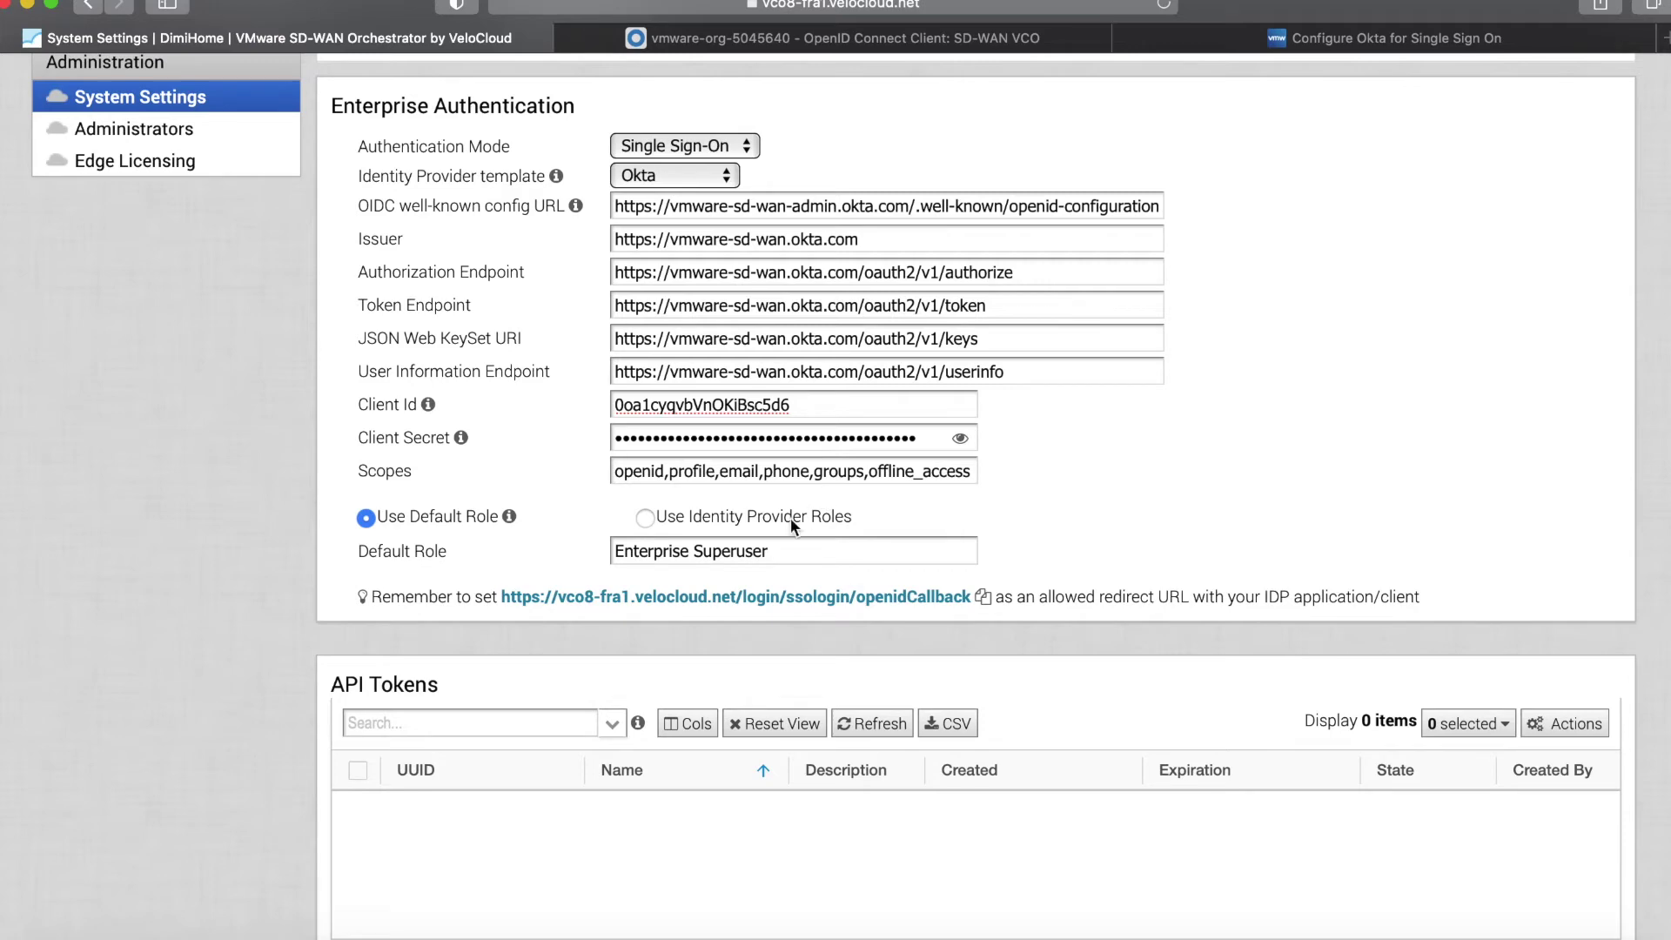
{"action": "scroll", "coordinate": [790, 519], "scroll_direction": "up", "scroll_amount": 5}
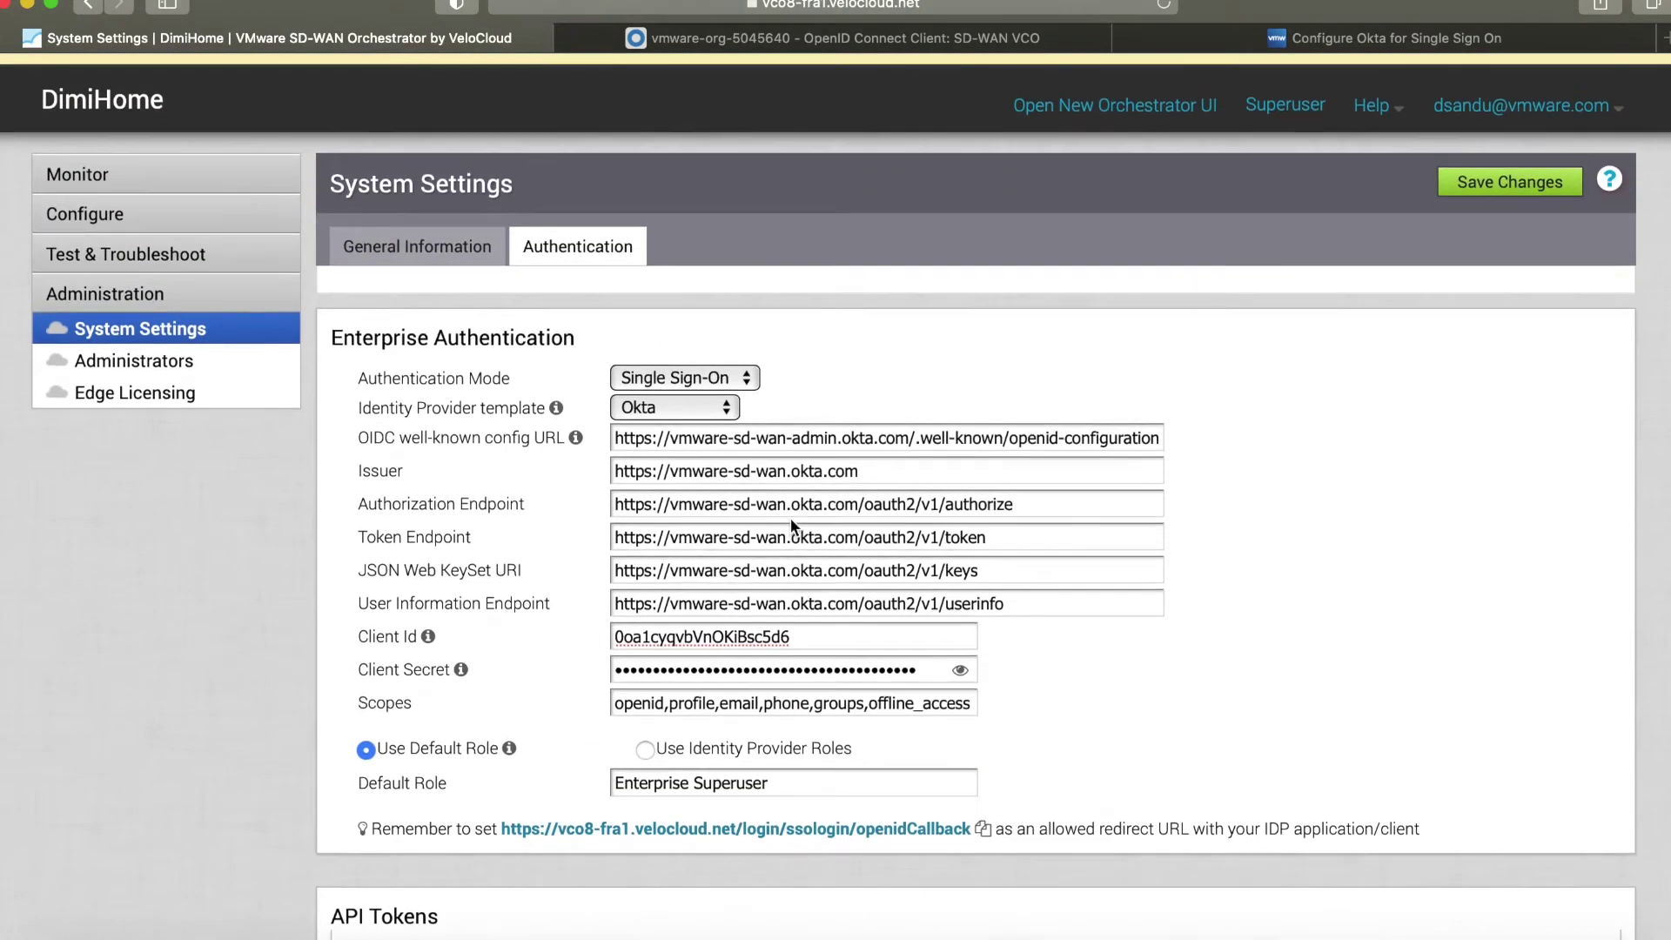
{"action": "left_click", "coordinate": [1485, 178]}
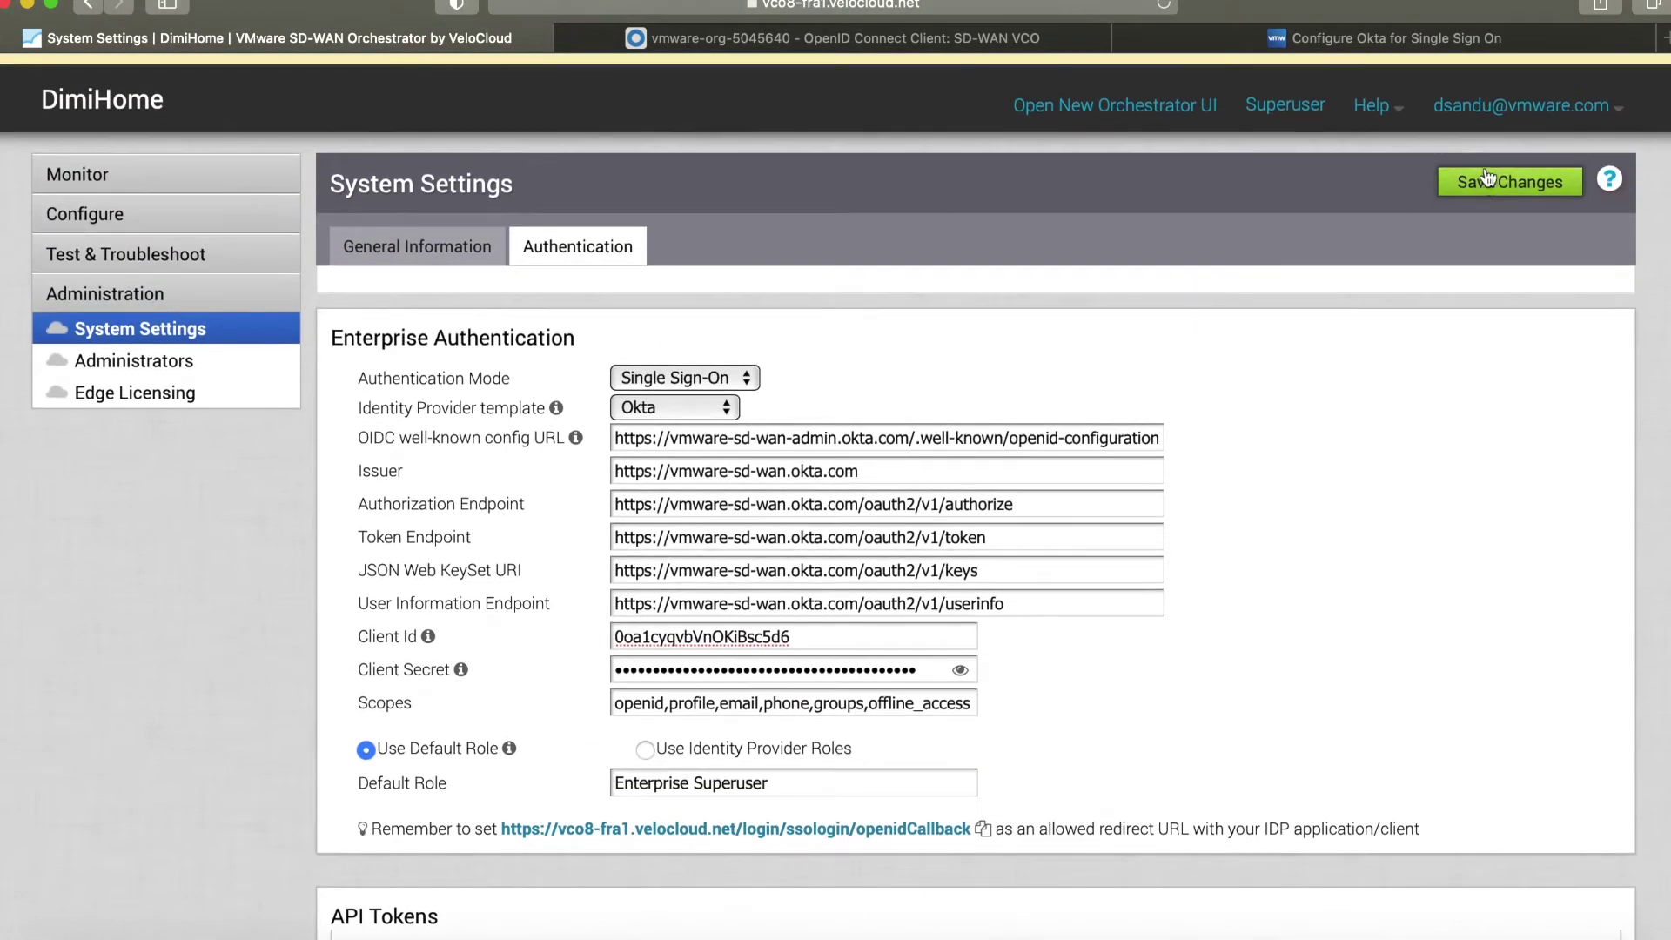
{"action": "left_click", "coordinate": [752, 40]}
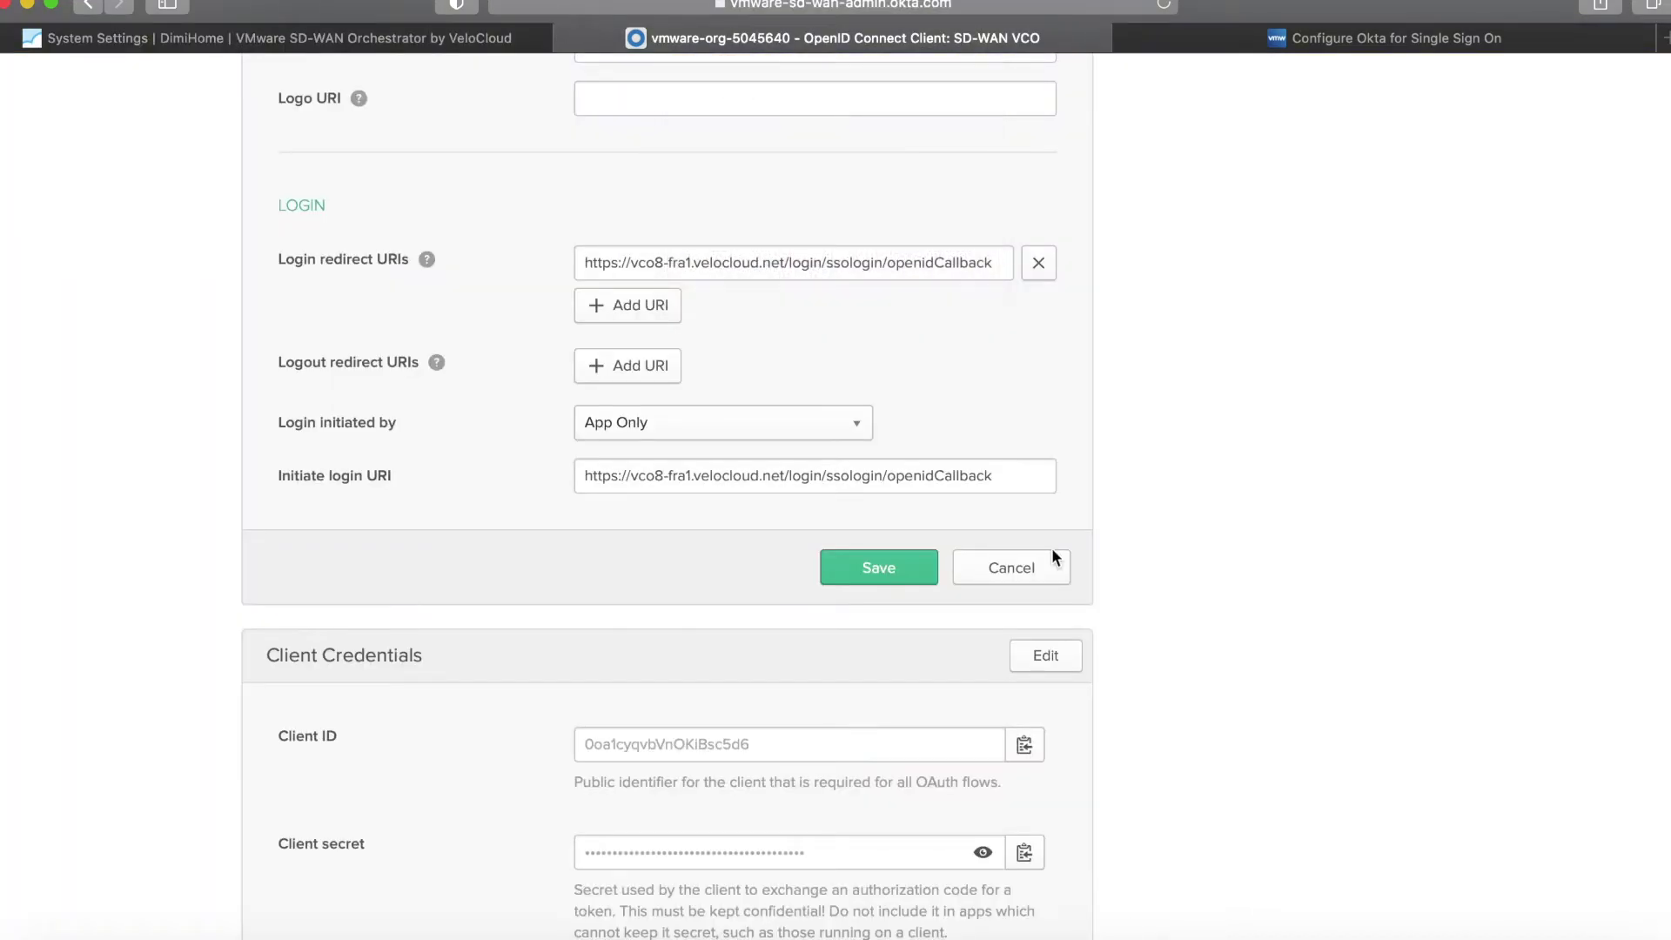
{"action": "left_click", "coordinate": [856, 551]}
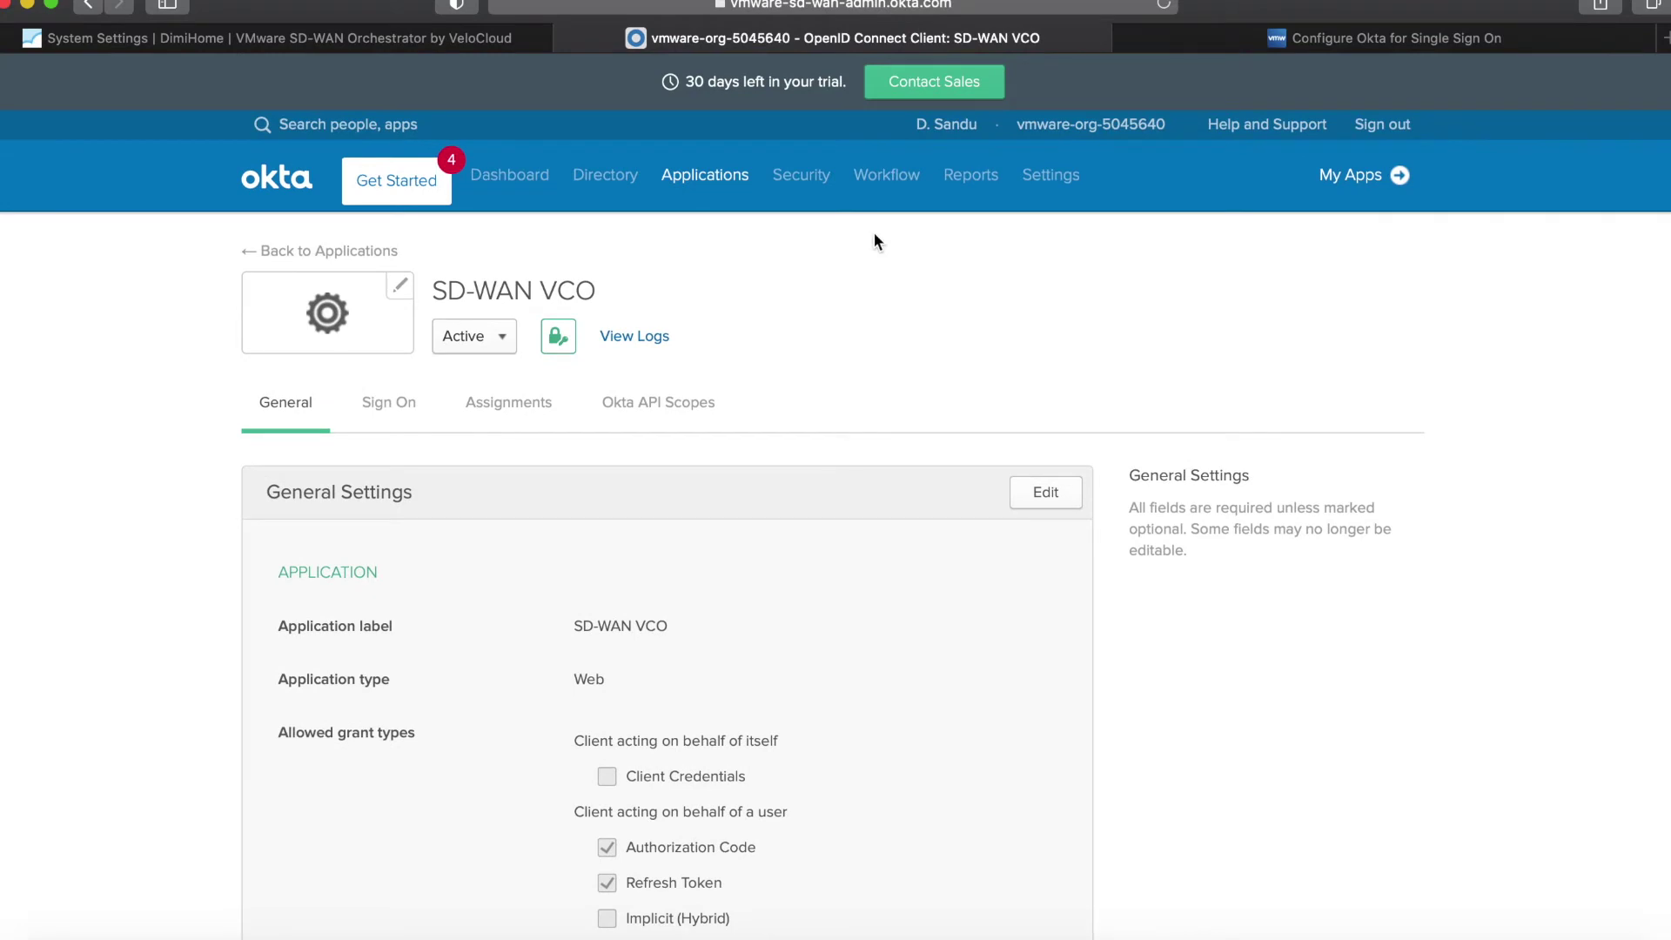
Assign the SD-WAN VCO app to your own Okta user, then run the orchestrator's Test Configuration.
{"action": "left_click", "coordinate": [485, 409]}
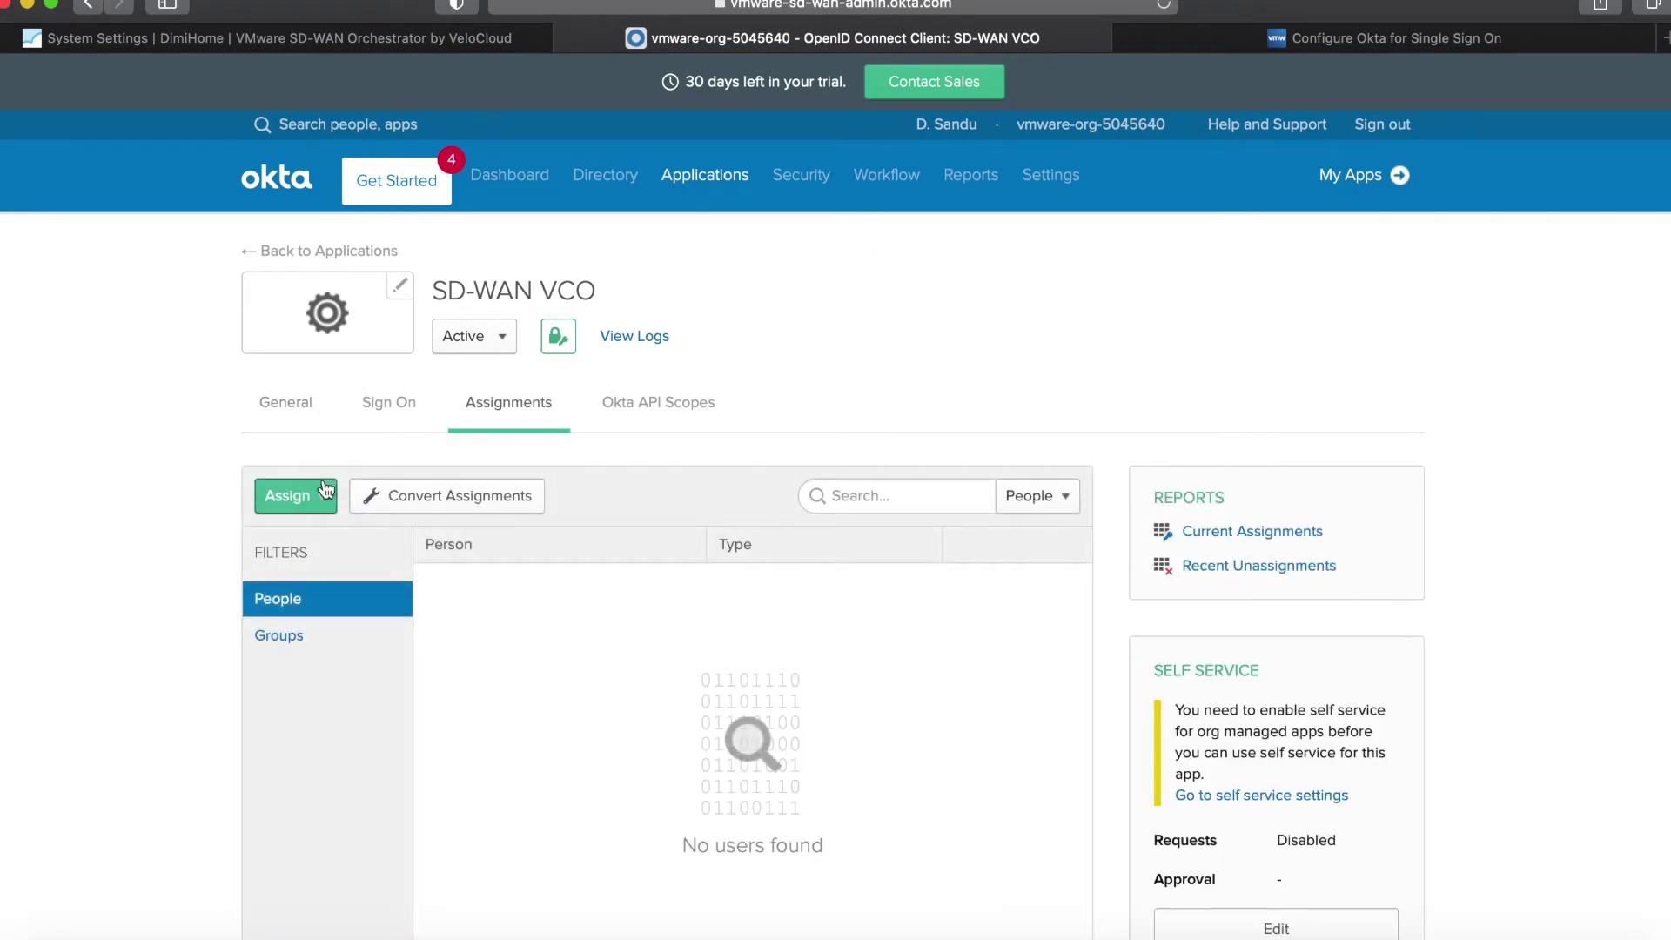
{"action": "scroll", "coordinate": [442, 672], "scroll_direction": "down", "scroll_amount": 3}
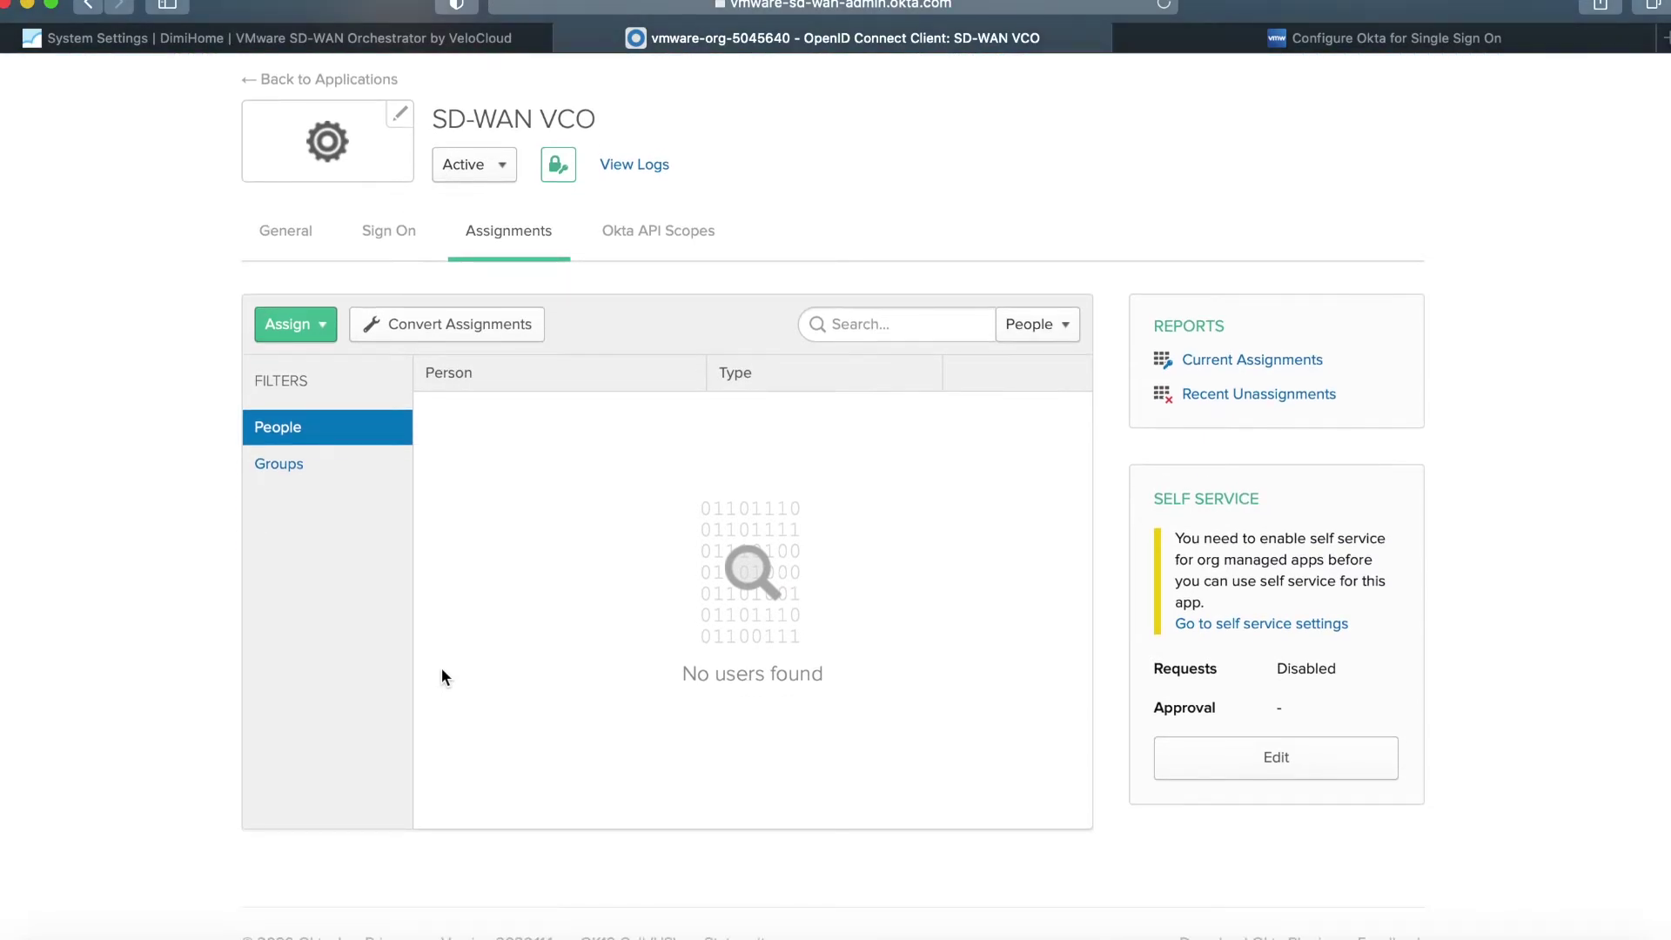
{"action": "scroll", "coordinate": [441, 667], "scroll_direction": "up", "scroll_amount": 3}
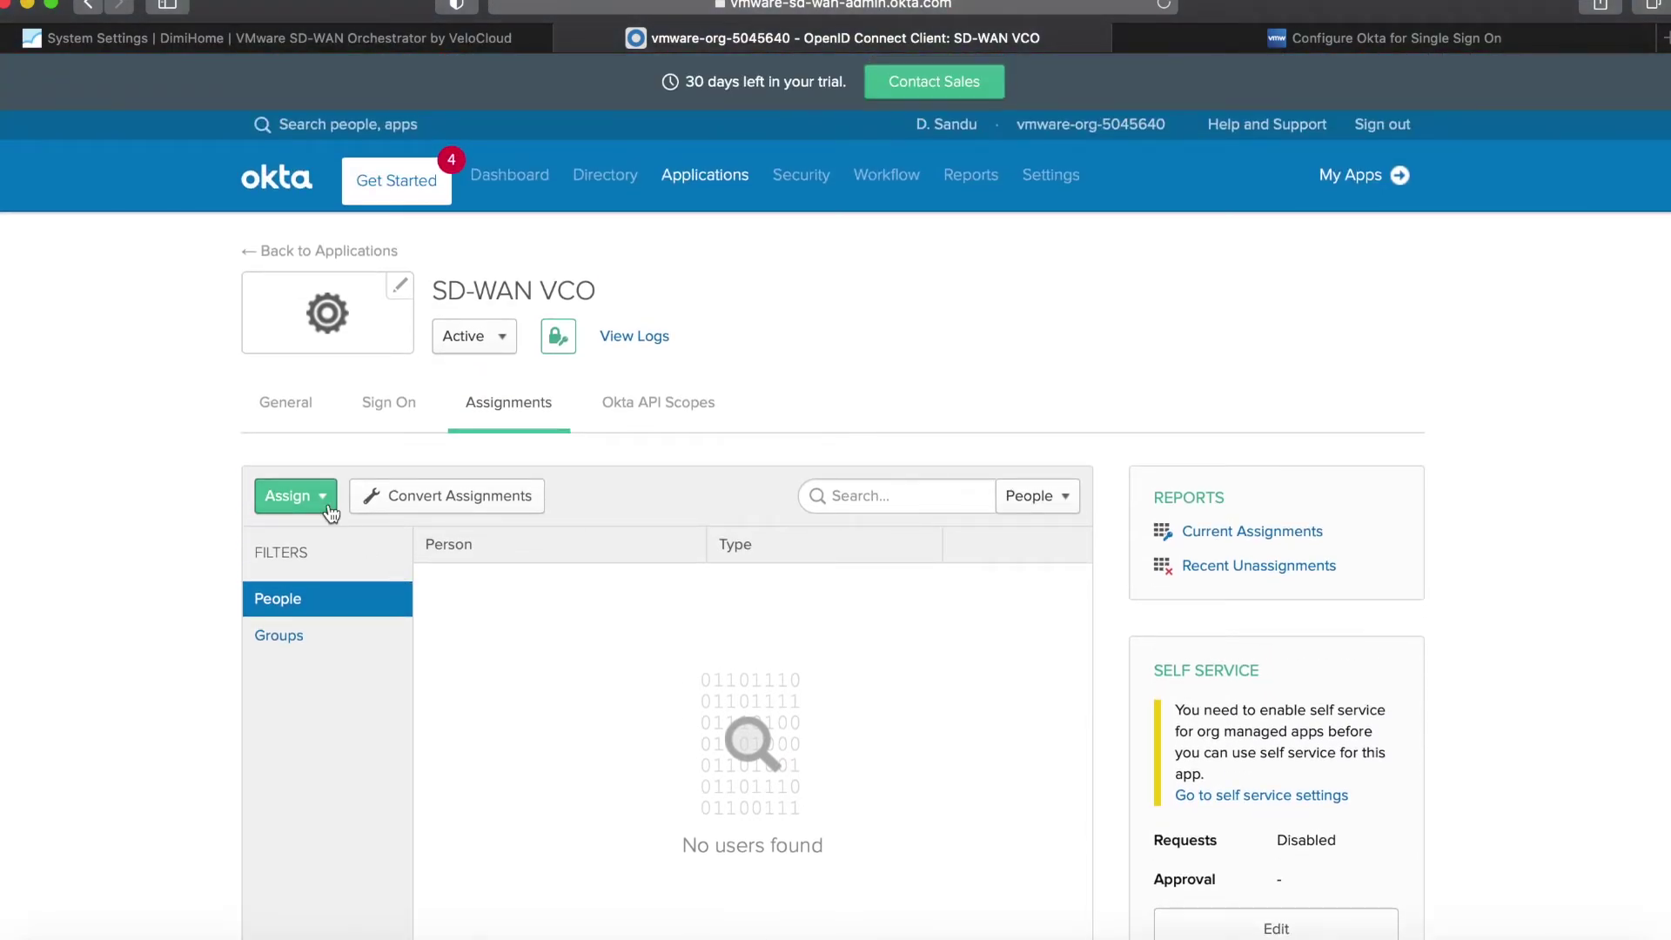
{"action": "left_click", "coordinate": [322, 496]}
{"action": "left_click", "coordinate": [327, 543]}
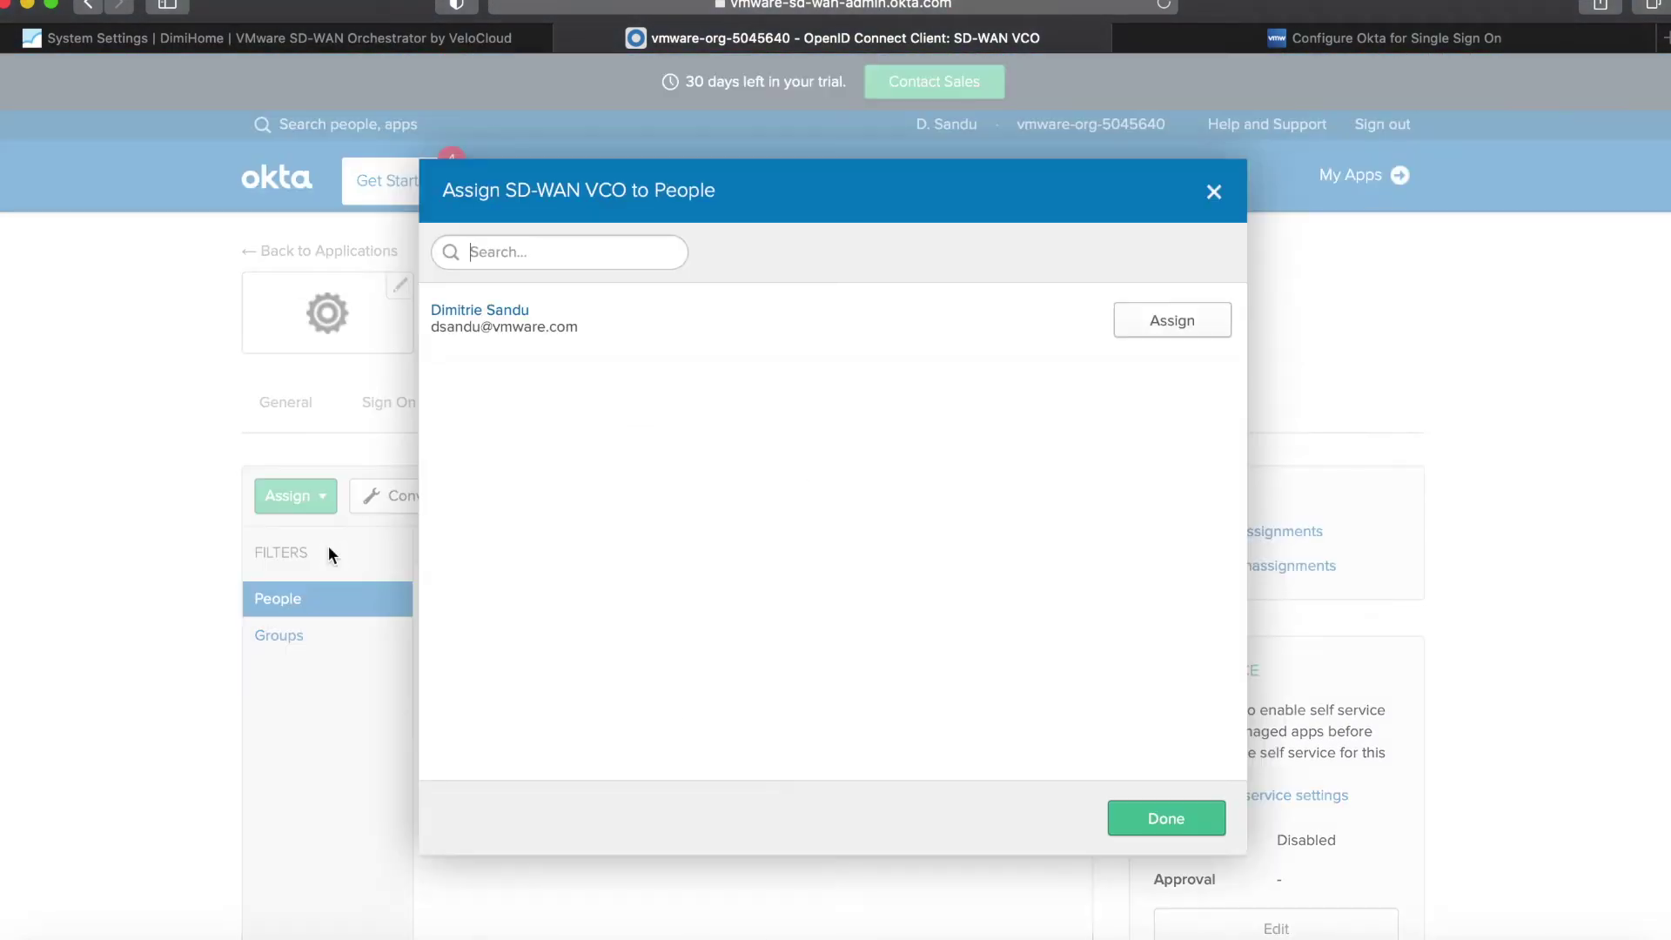
{"action": "left_click", "coordinate": [1166, 320]}
{"action": "left_click", "coordinate": [1166, 818]}
{"action": "scroll", "coordinate": [1166, 815], "scroll_direction": "up", "scroll_amount": 3}
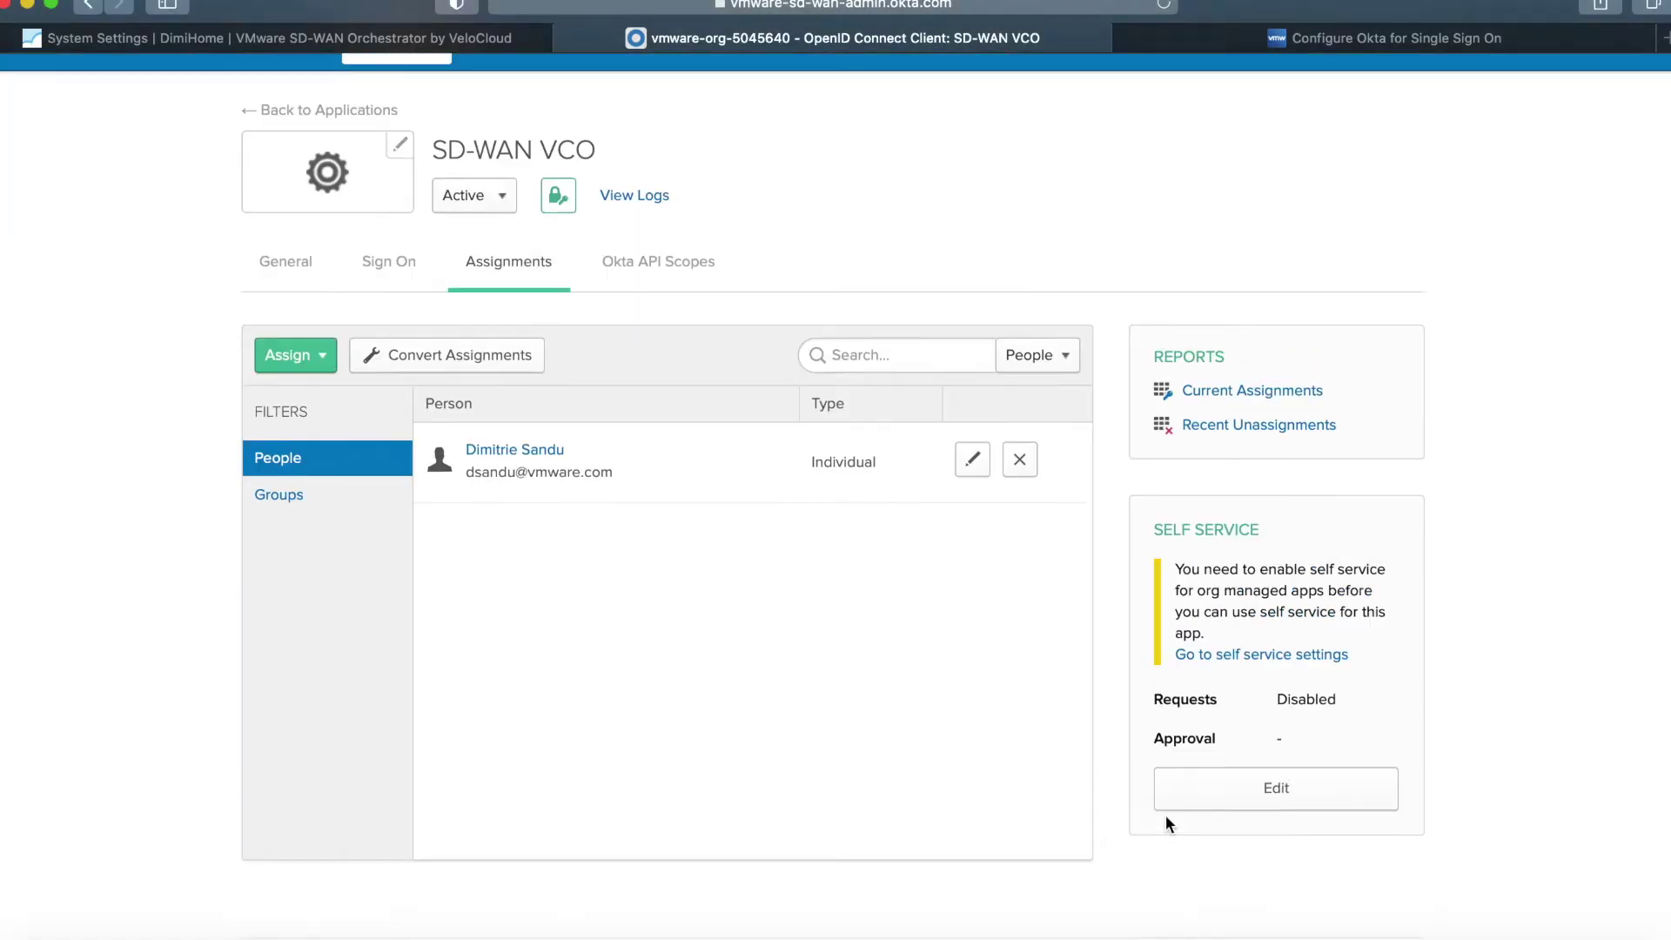
{"action": "left_click", "coordinate": [387, 38]}
{"action": "left_click", "coordinate": [1407, 182]}
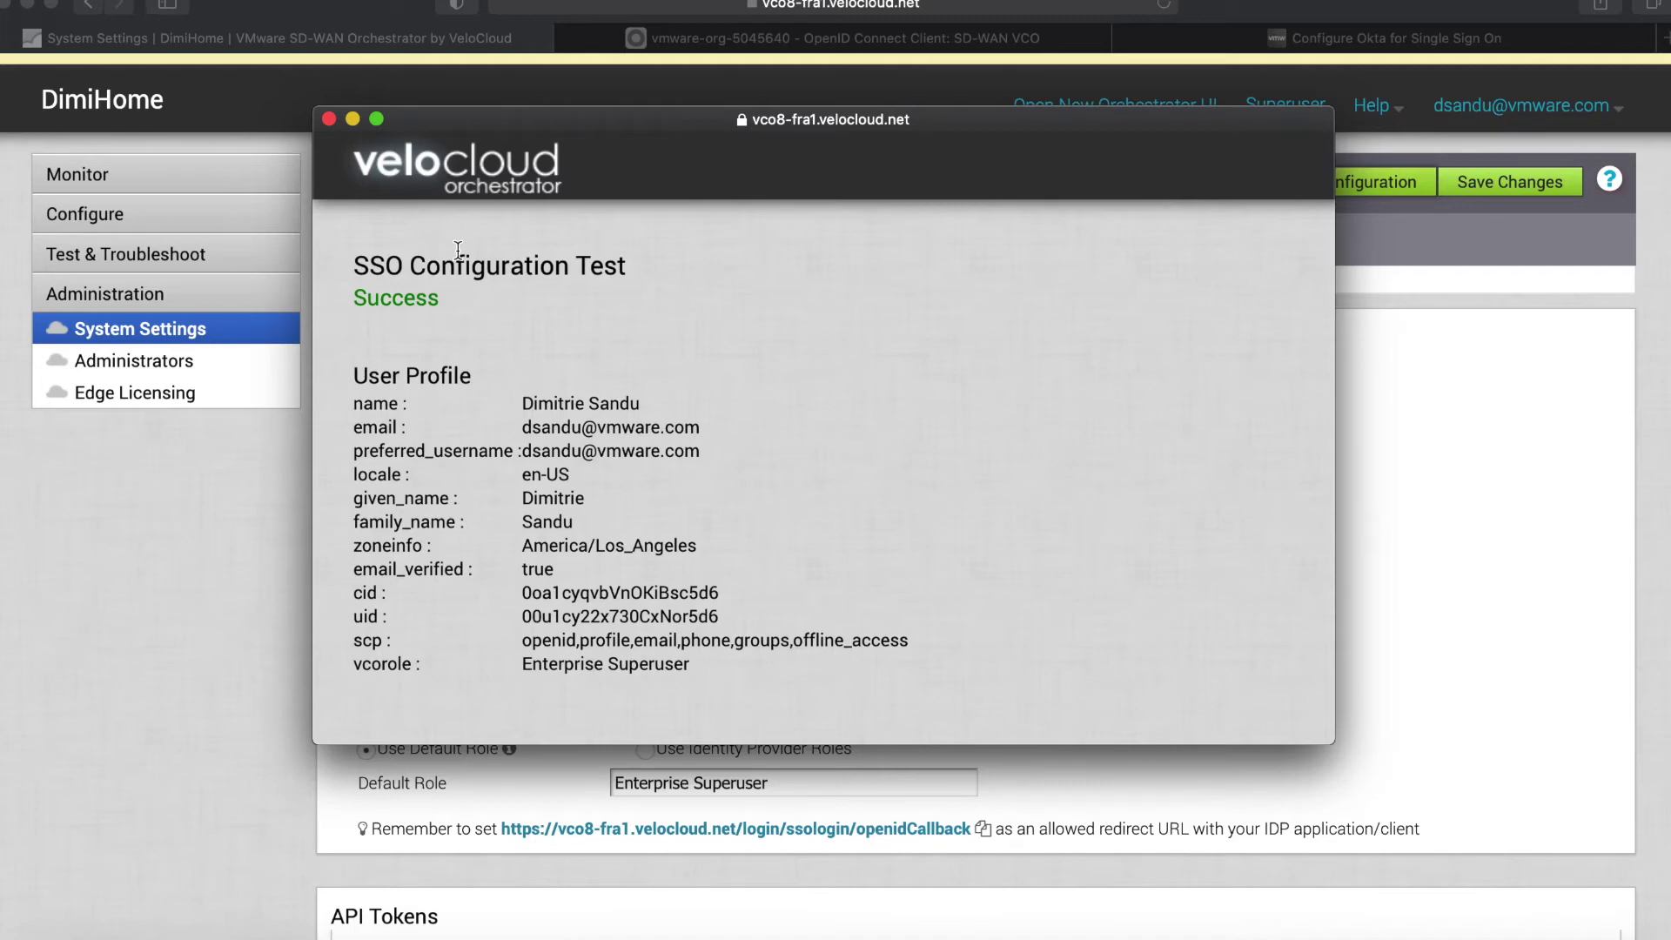
Close the SSO Configuration Test Success window.
{"action": "left_click", "coordinate": [329, 119]}
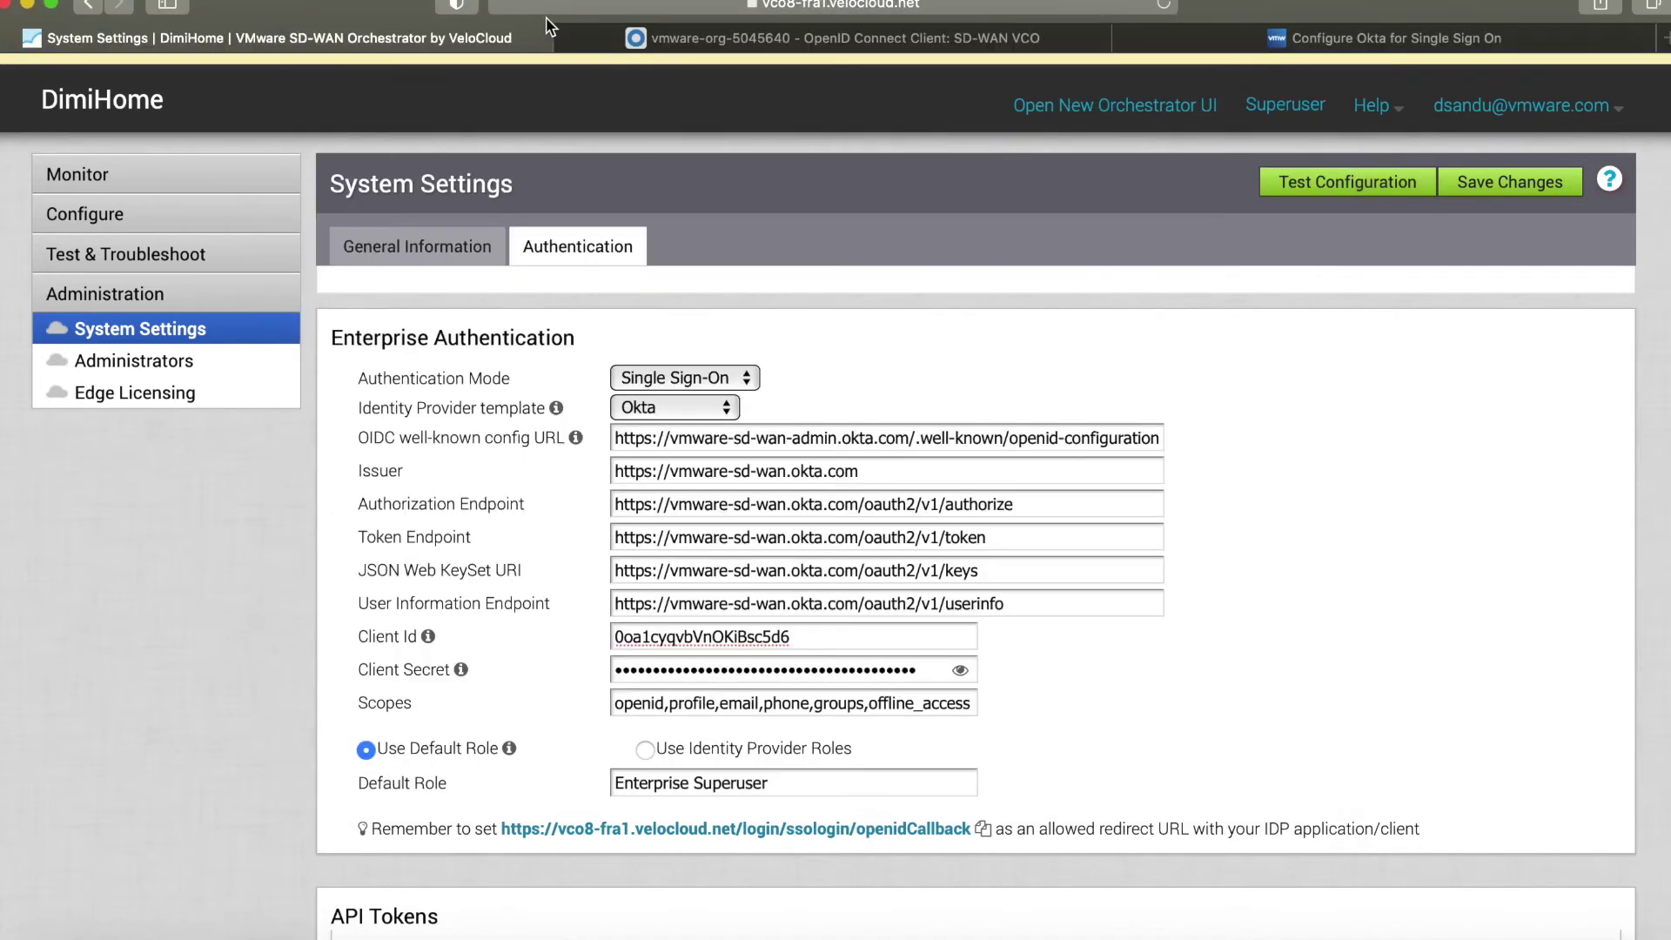
Open a new private browser window and load the Orchestrator login page.
{"action": "left_click", "coordinate": [117, 0]}
{"action": "left_click", "coordinate": [143, 11]}
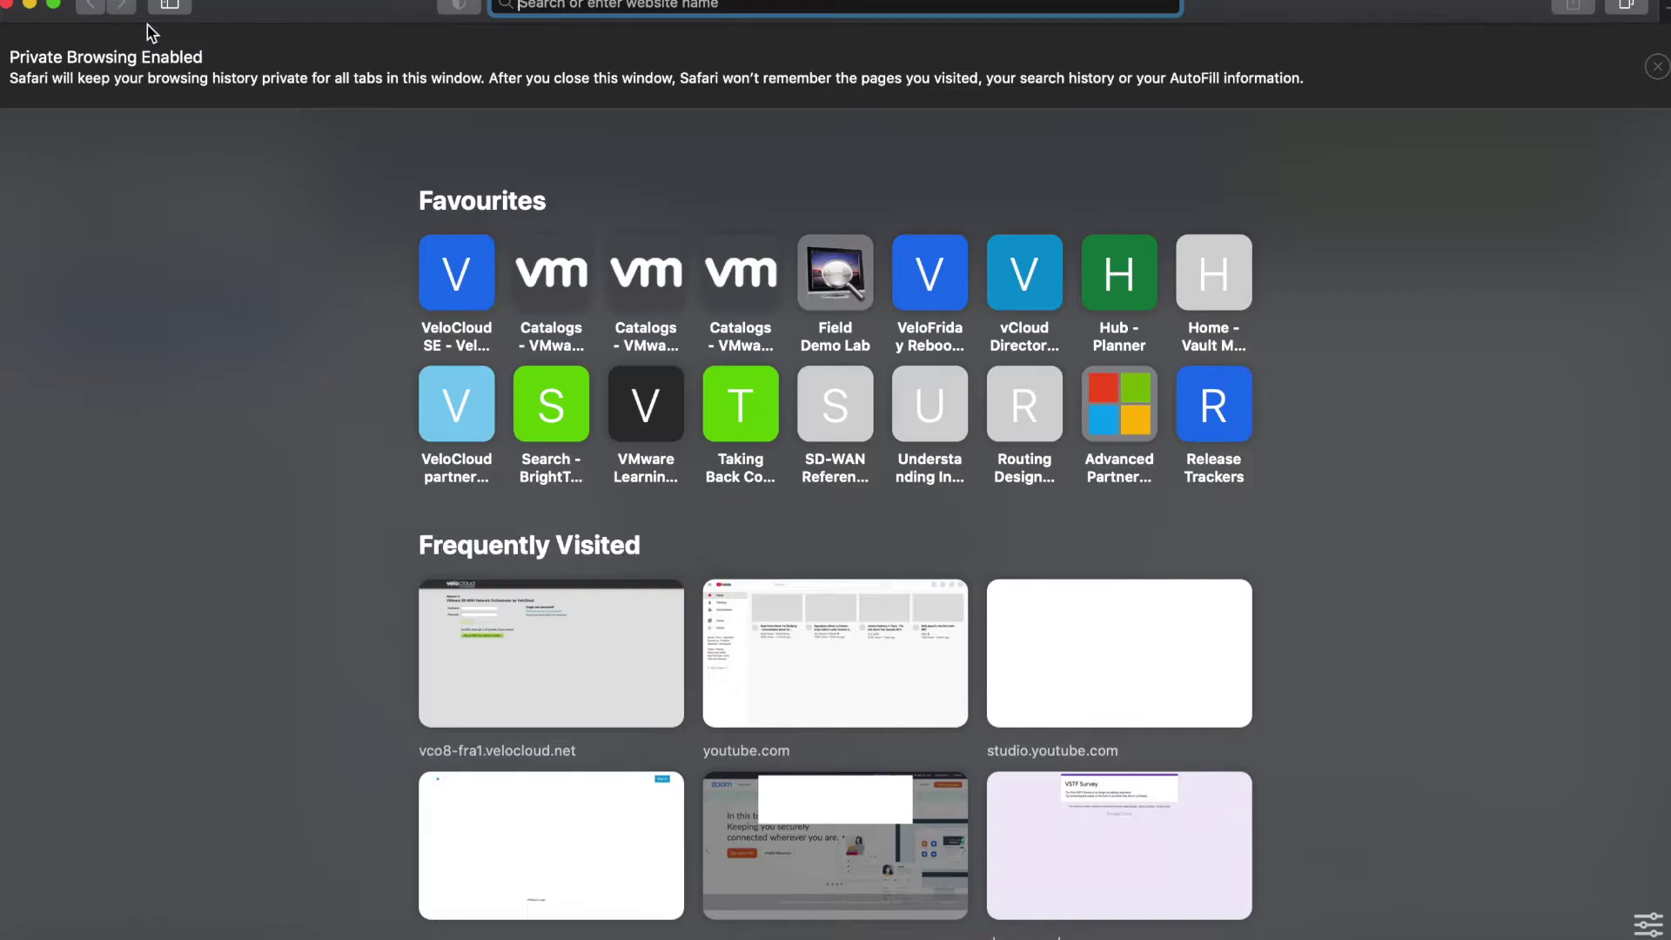
{"action": "type", "text": "vco"}
{"action": "key", "text": "Return"}
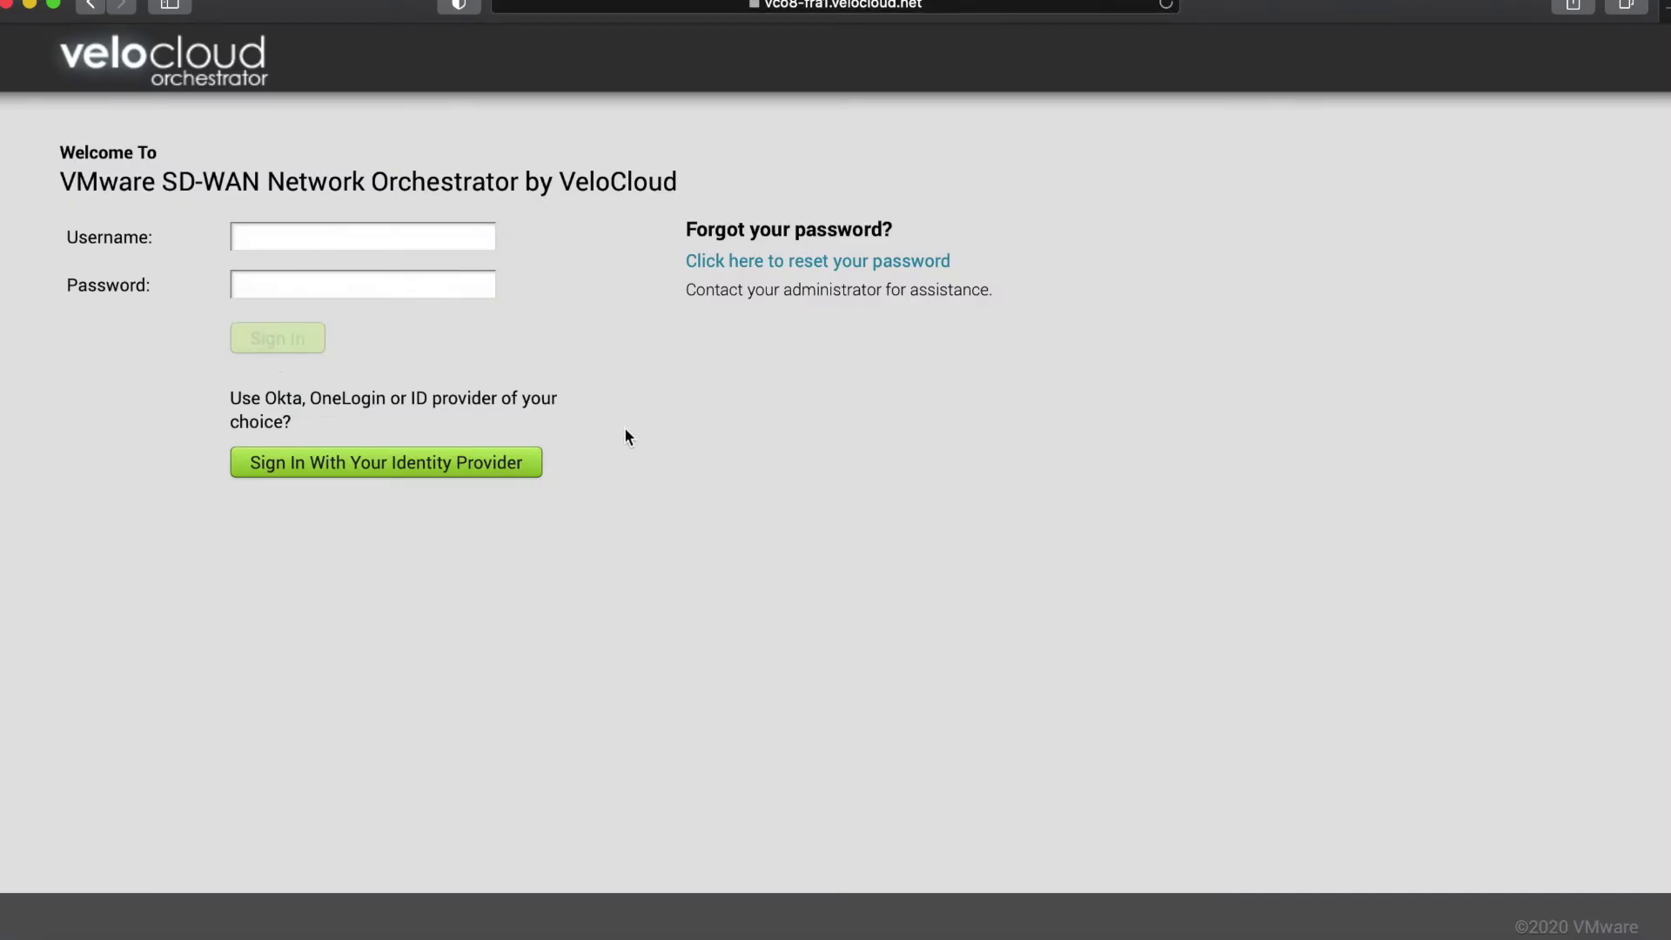
Sign in with organization domain DimiHome, using the Okta username and saved password.
{"action": "left_click", "coordinate": [332, 470]}
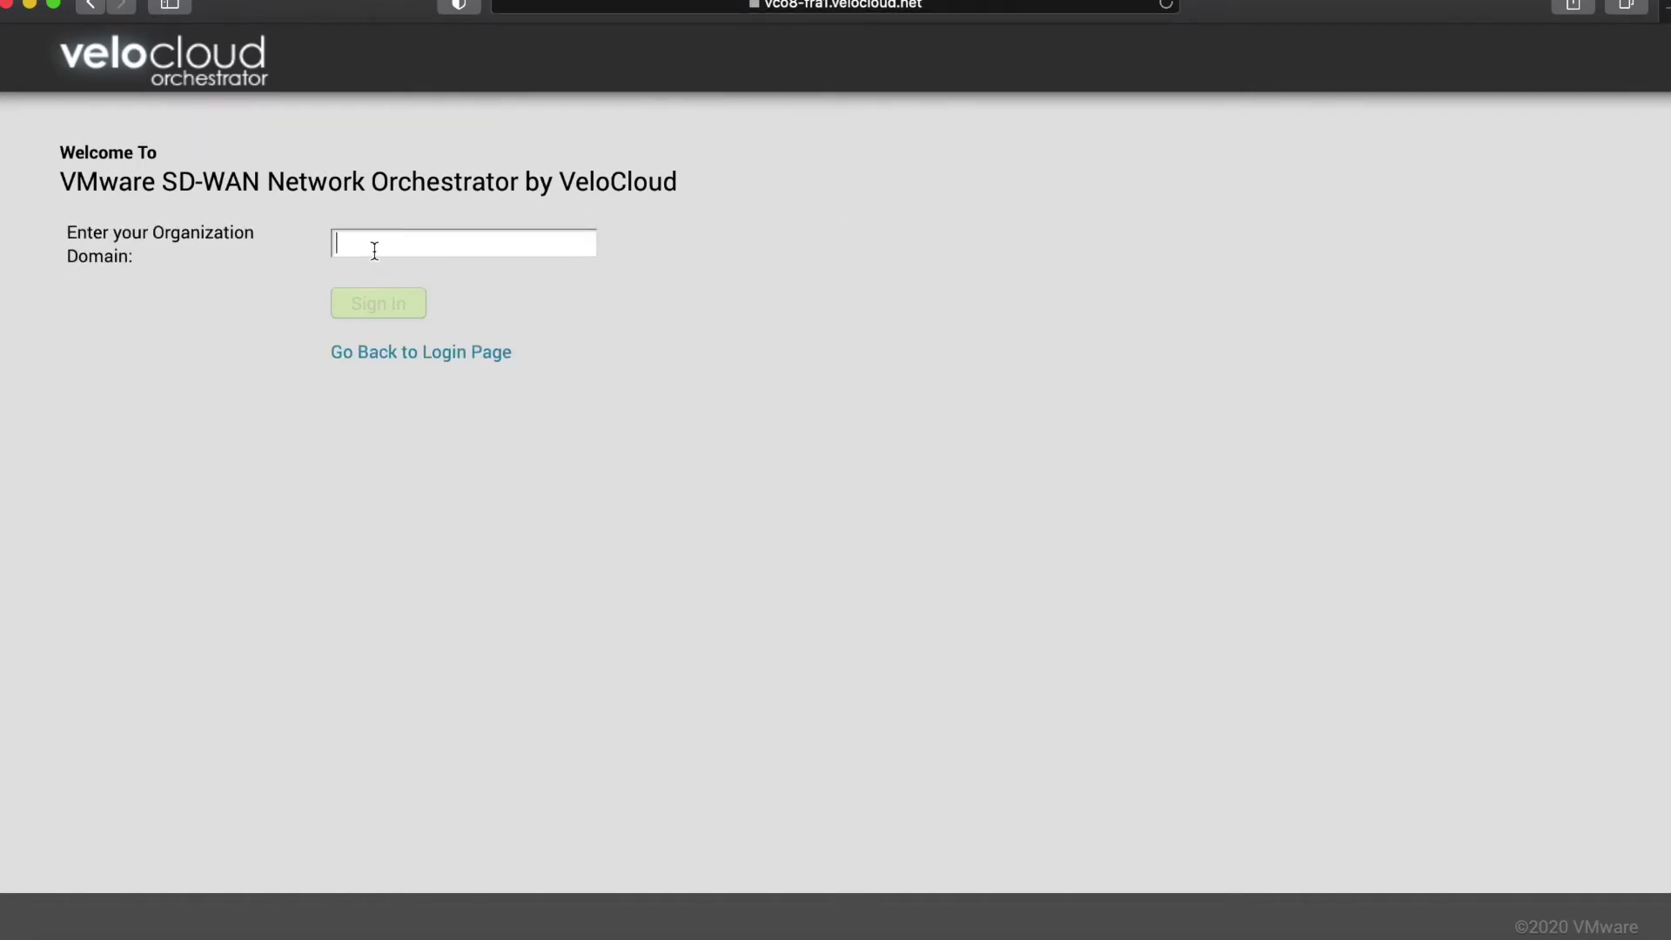
{"action": "type", "text": "Dimi"}
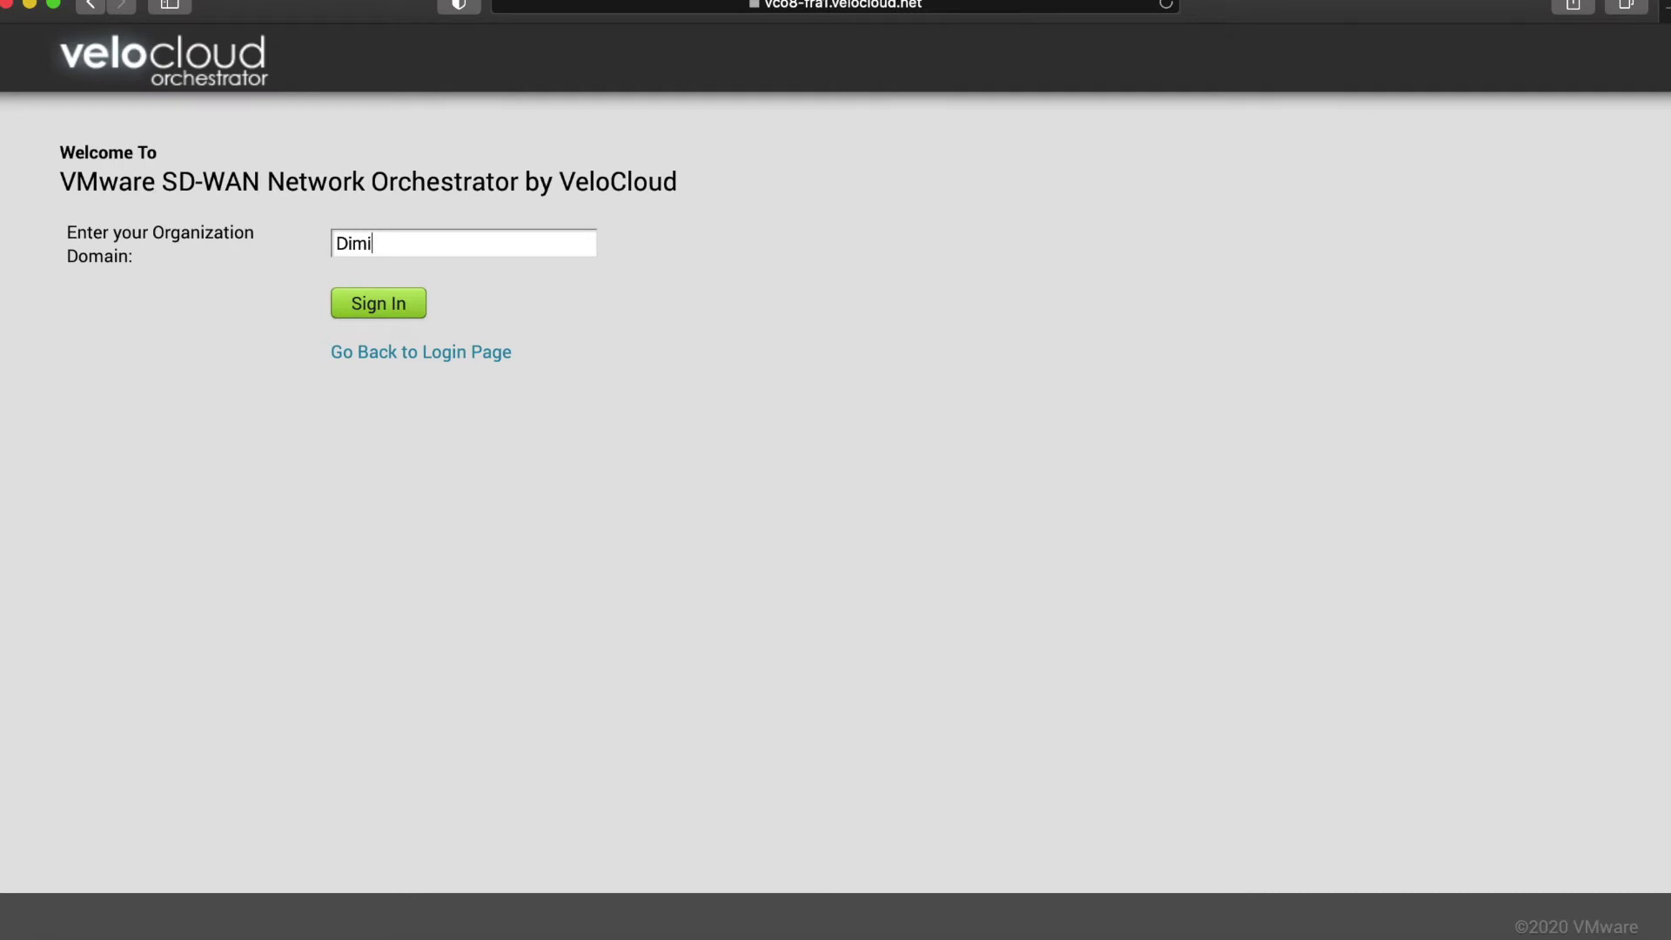
{"action": "type", "text": "Home"}
{"action": "left_click", "coordinate": [380, 320]}
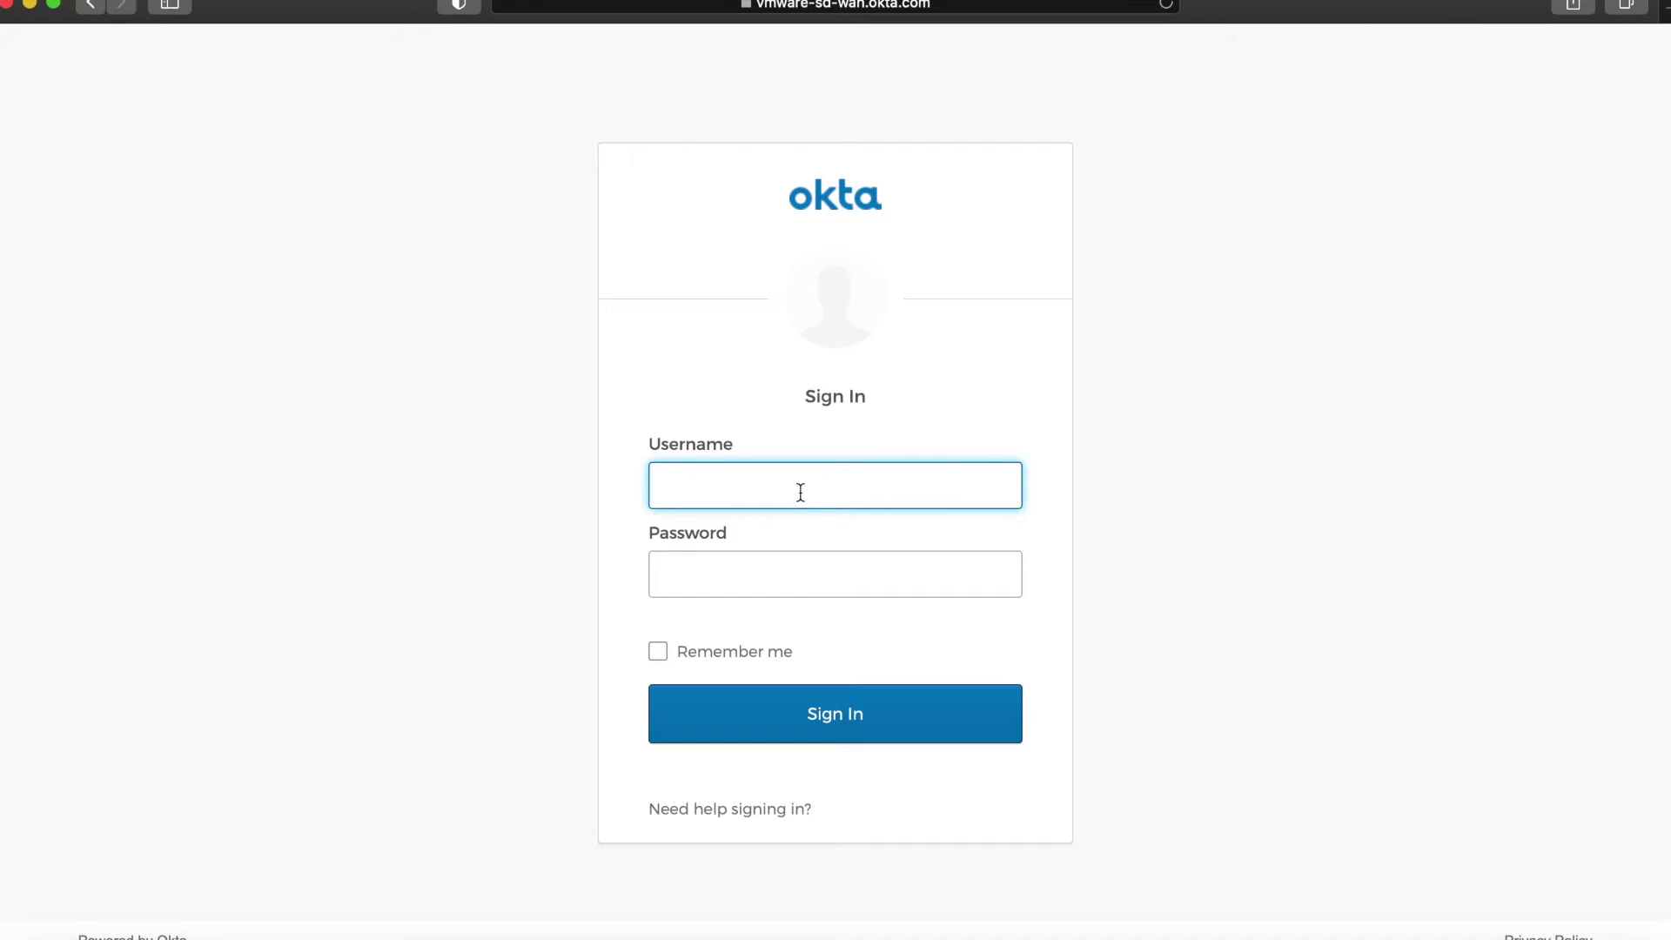
{"action": "key", "text": "Tab"}
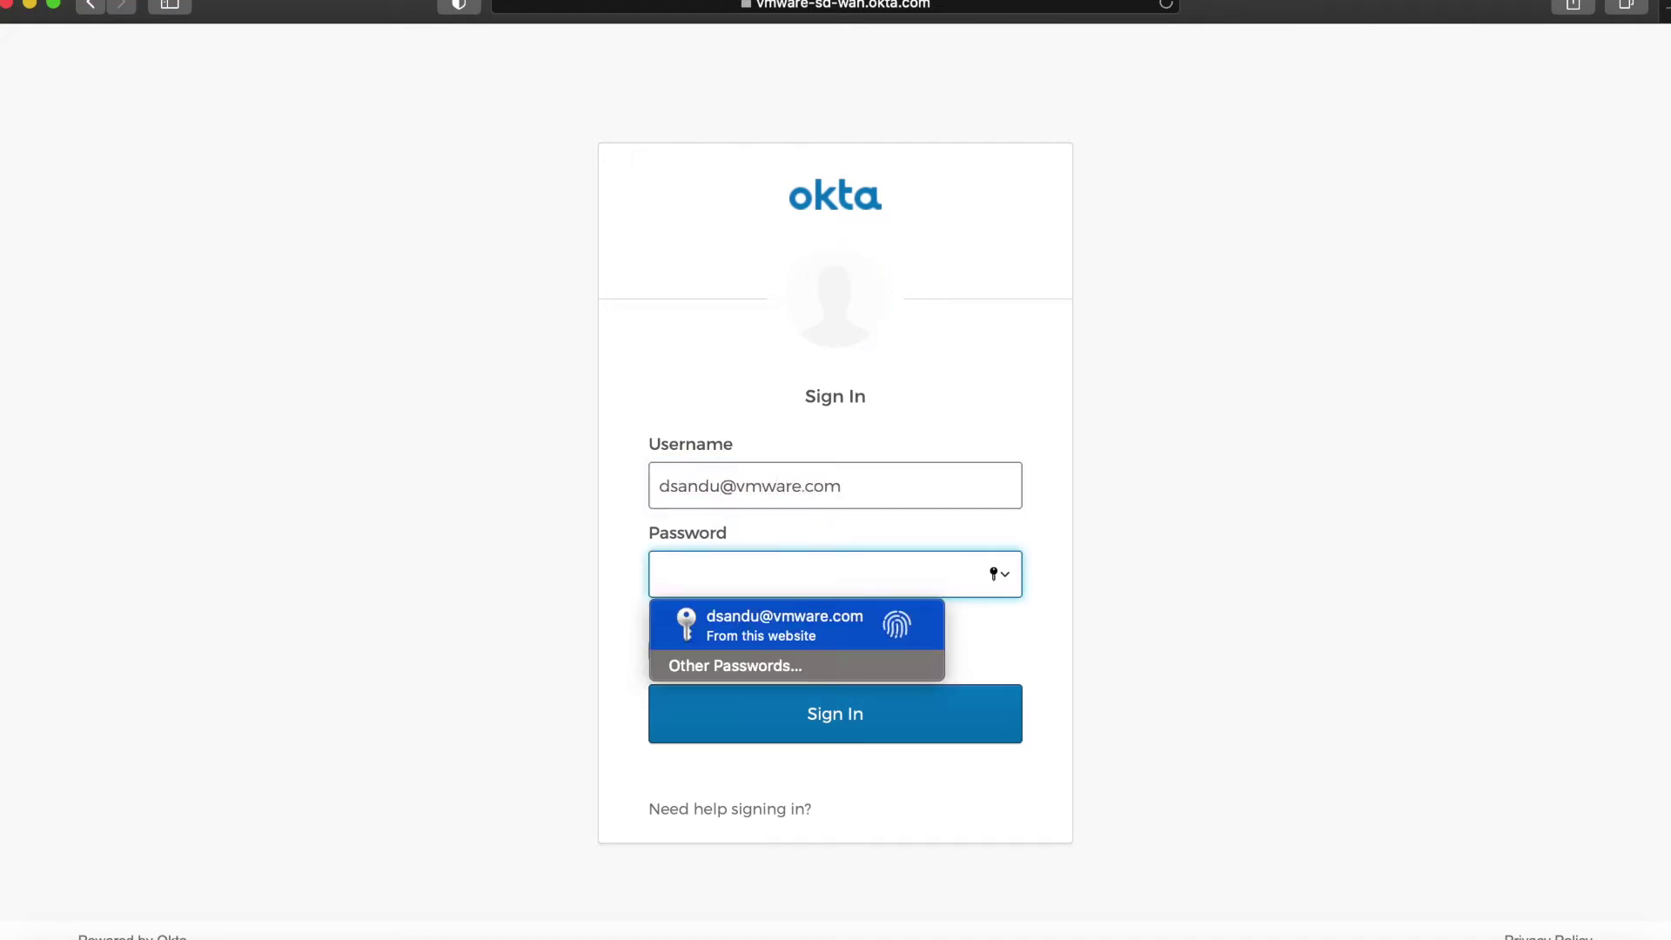
{"action": "key", "text": "Return"}
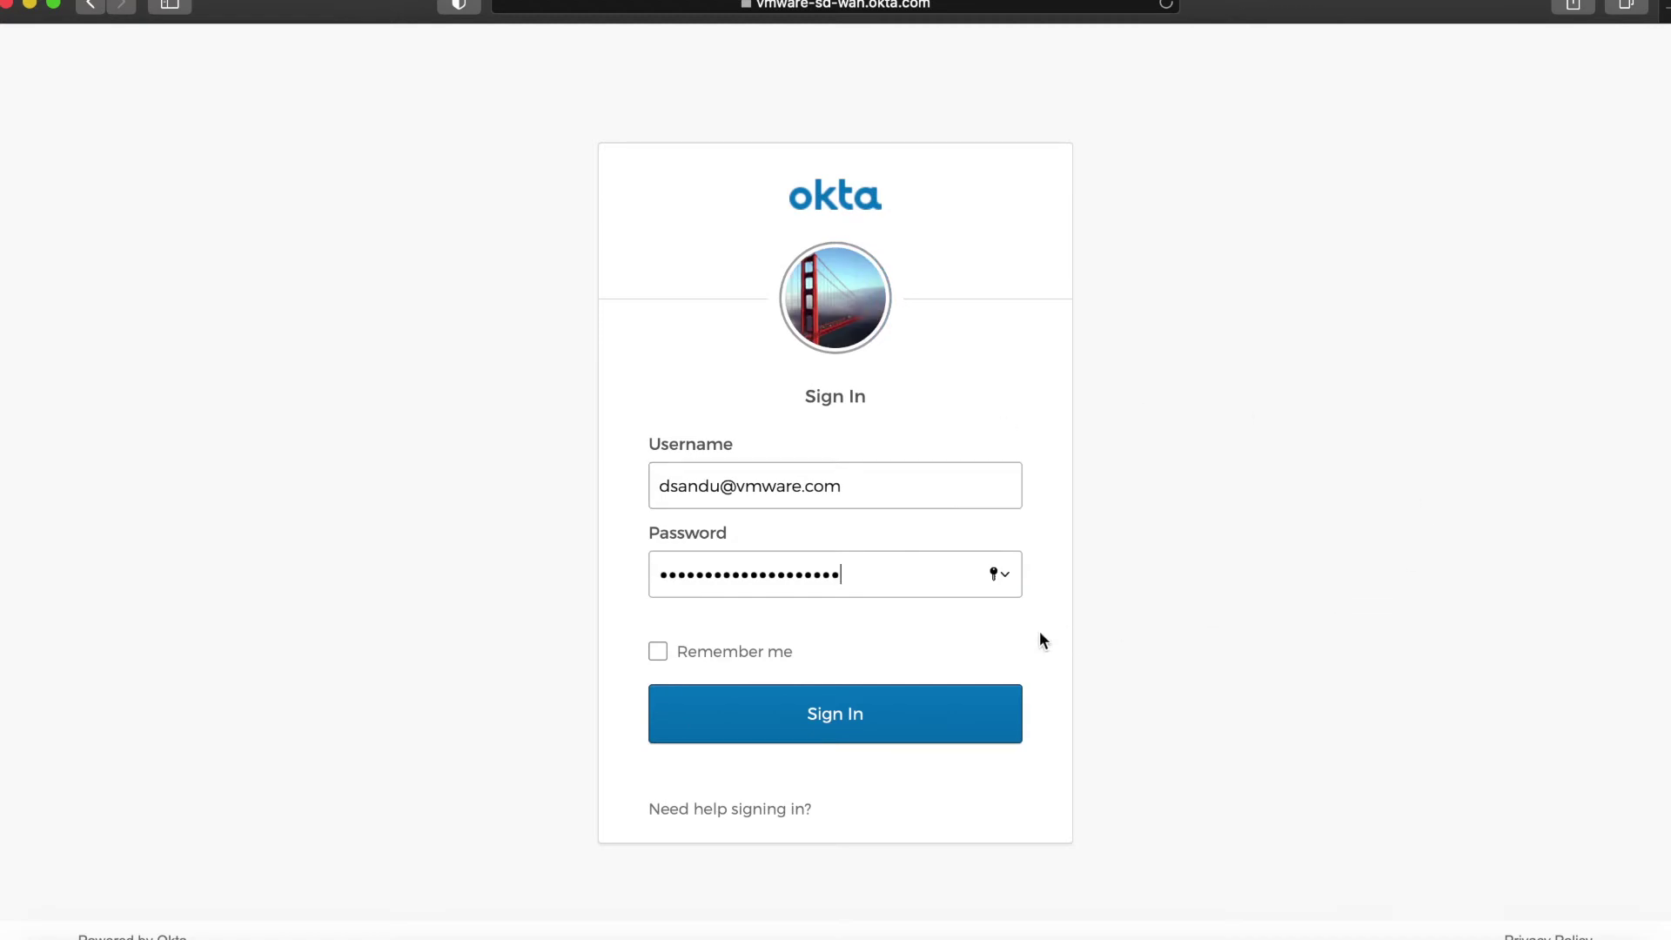
{"action": "left_click", "coordinate": [894, 744]}
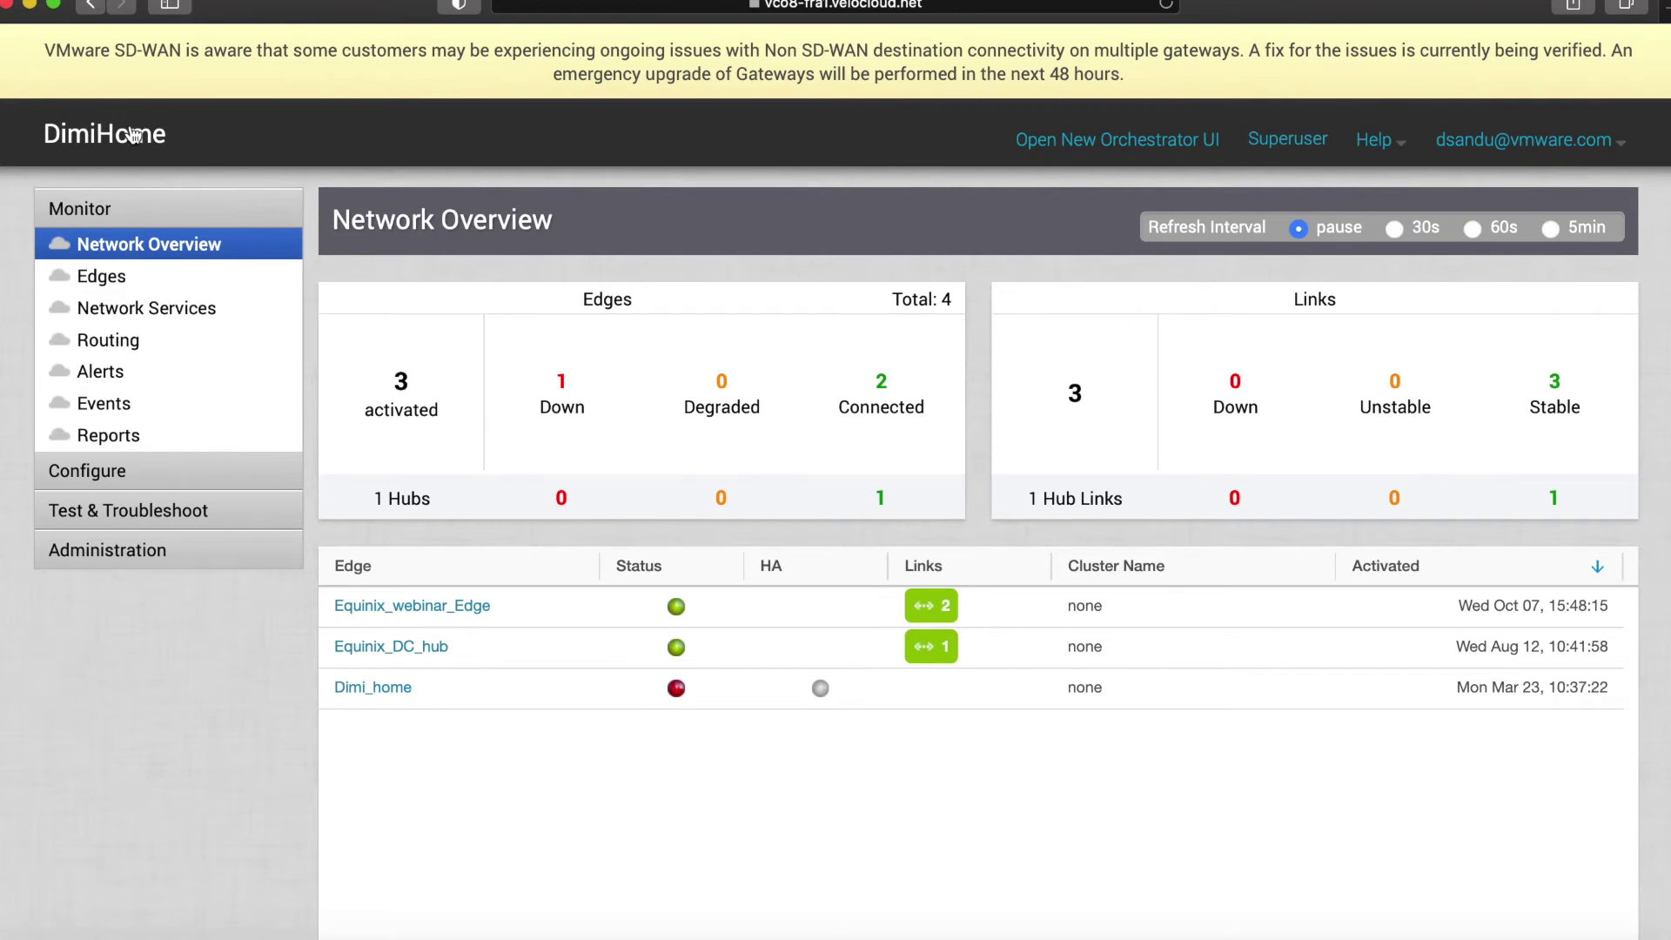
{"action": "left_click", "coordinate": [182, 474]}
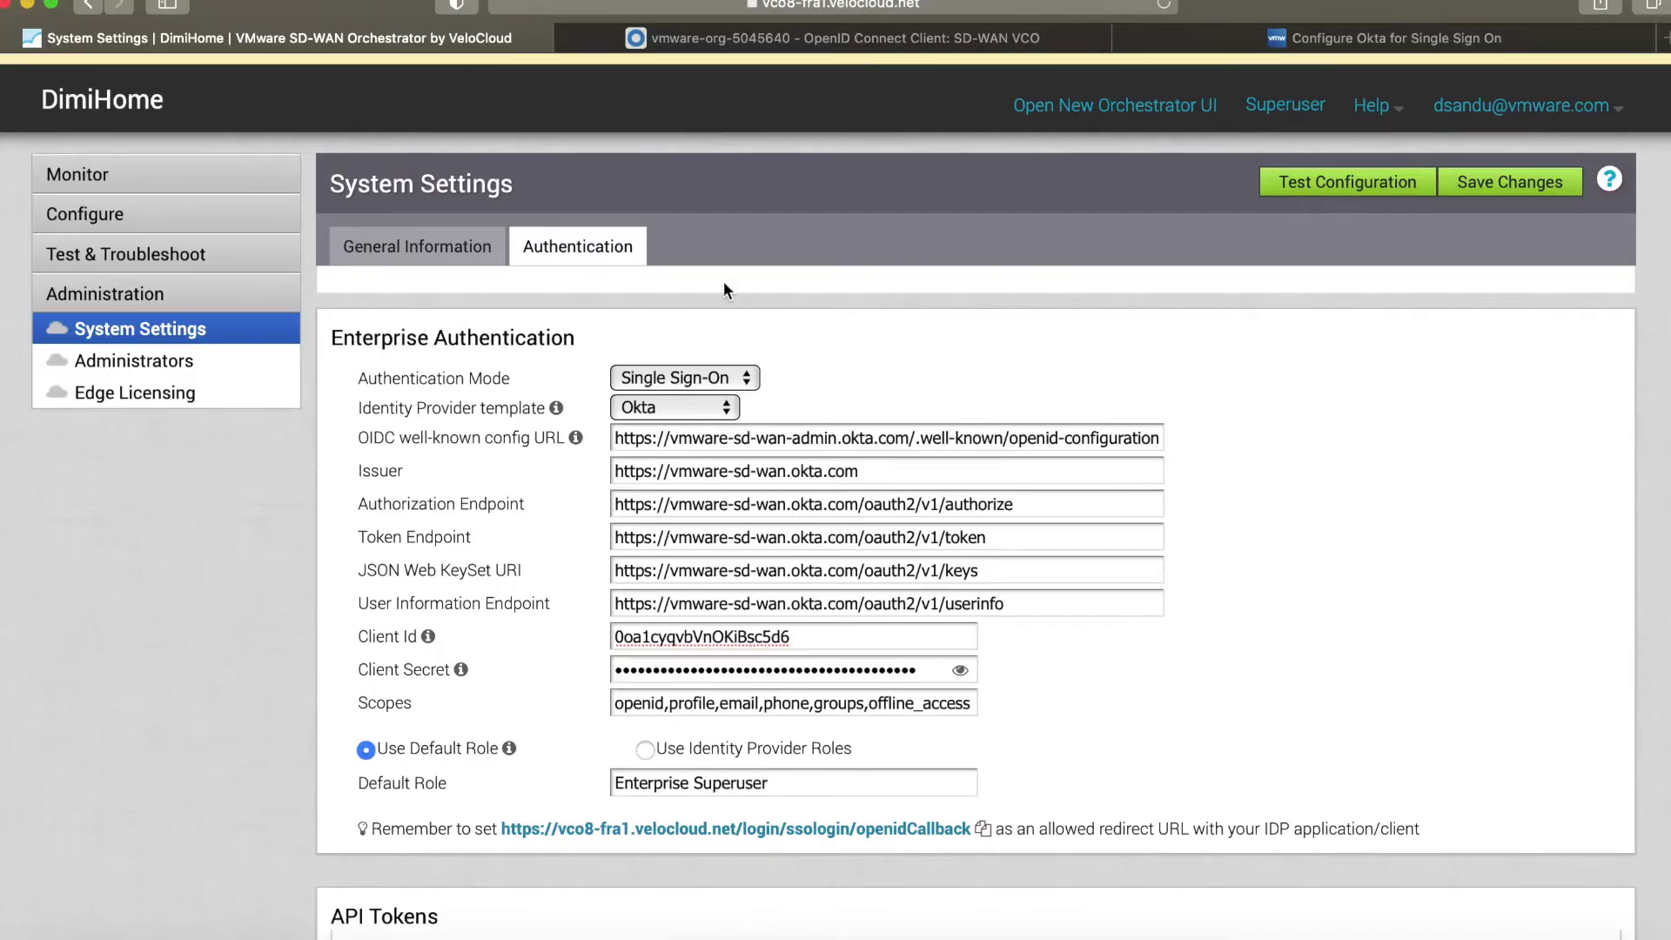
Switch SSO to Use Identity Provider Roles and review the role map down to readonly.
{"action": "scroll", "coordinate": [448, 649], "scroll_direction": "down", "scroll_amount": 3}
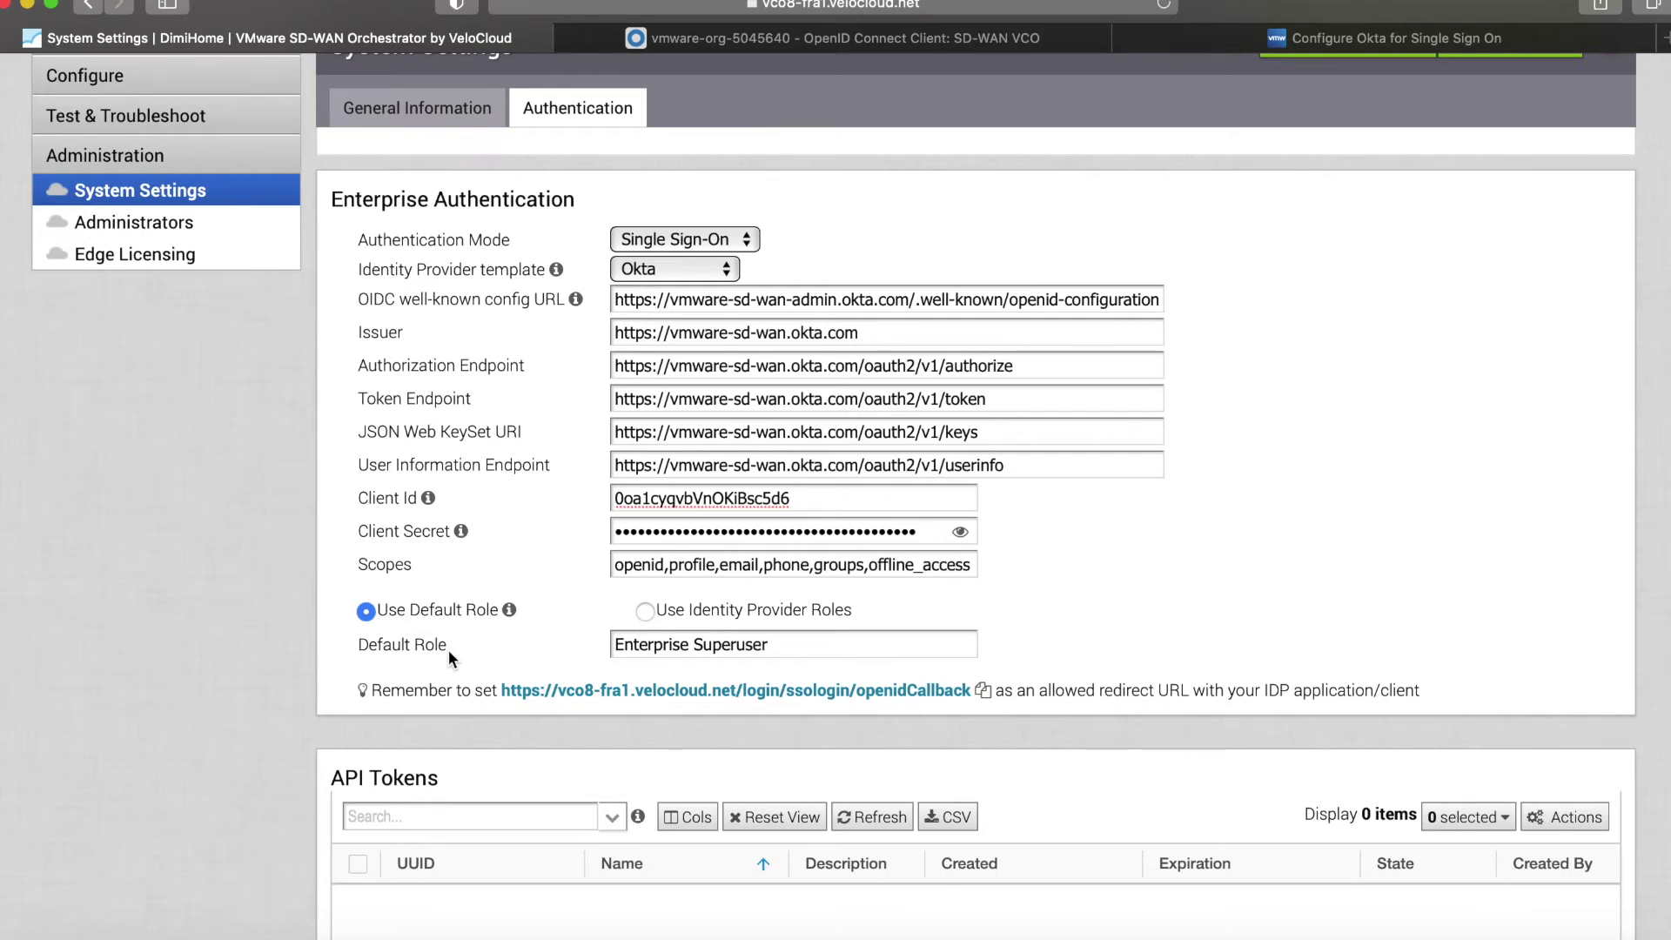
{"action": "left_click", "coordinate": [646, 611]}
{"action": "scroll", "coordinate": [494, 537], "scroll_direction": "down", "scroll_amount": 3}
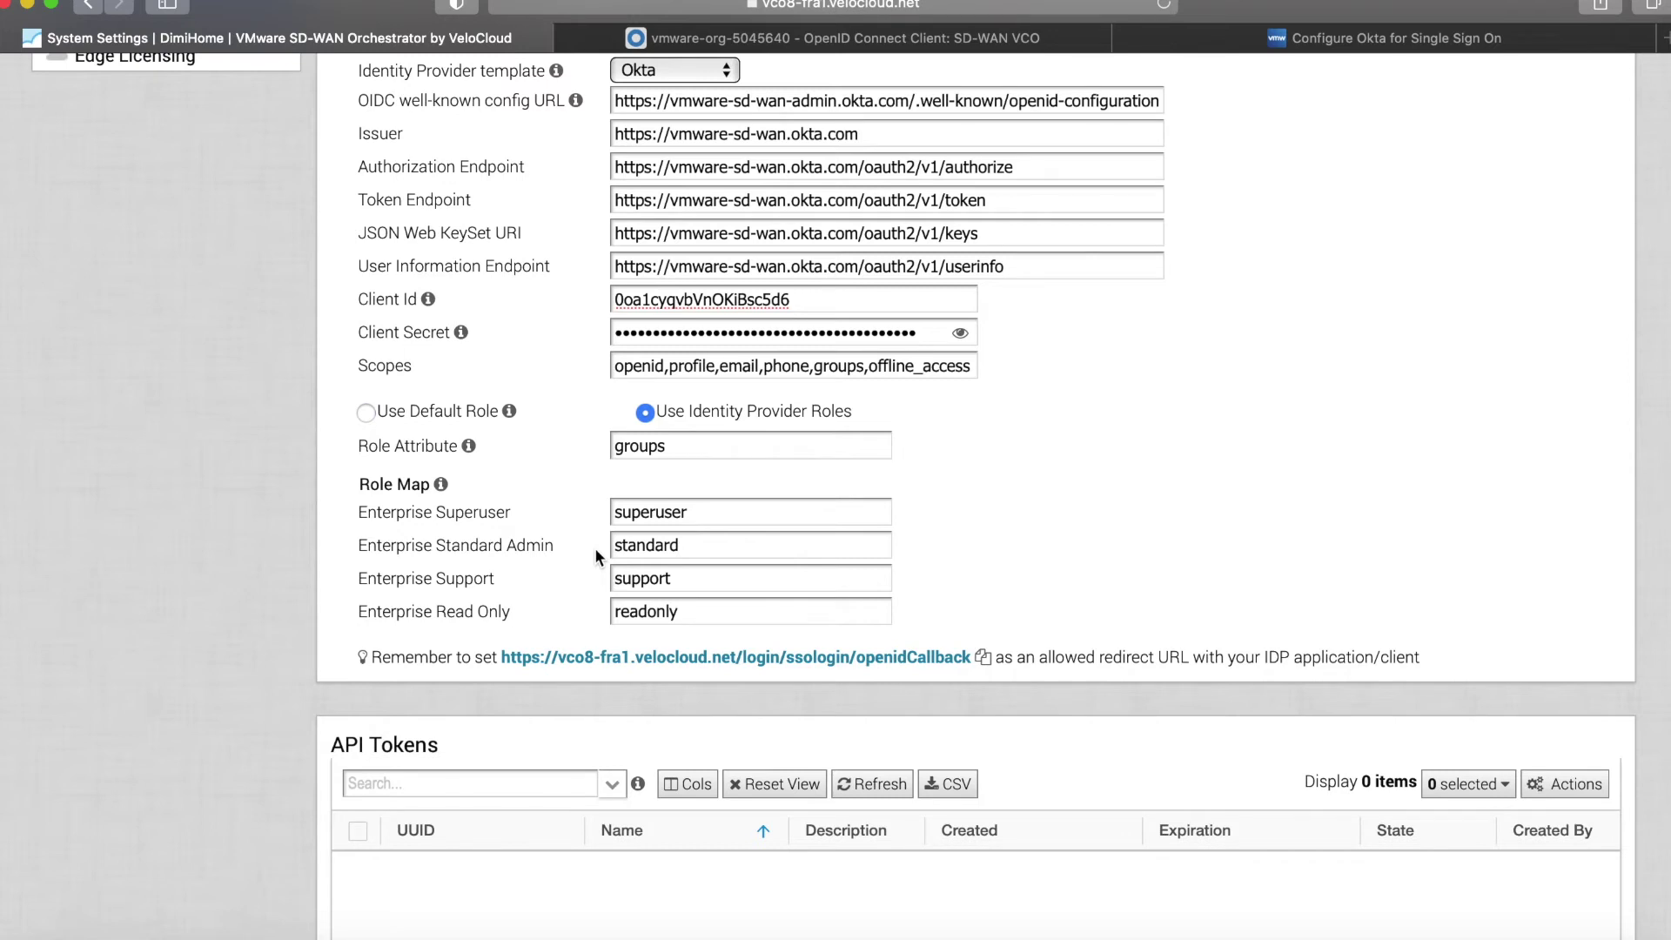
{"action": "double_click", "coordinate": [645, 613]}
{"action": "left_click", "coordinate": [617, 39]}
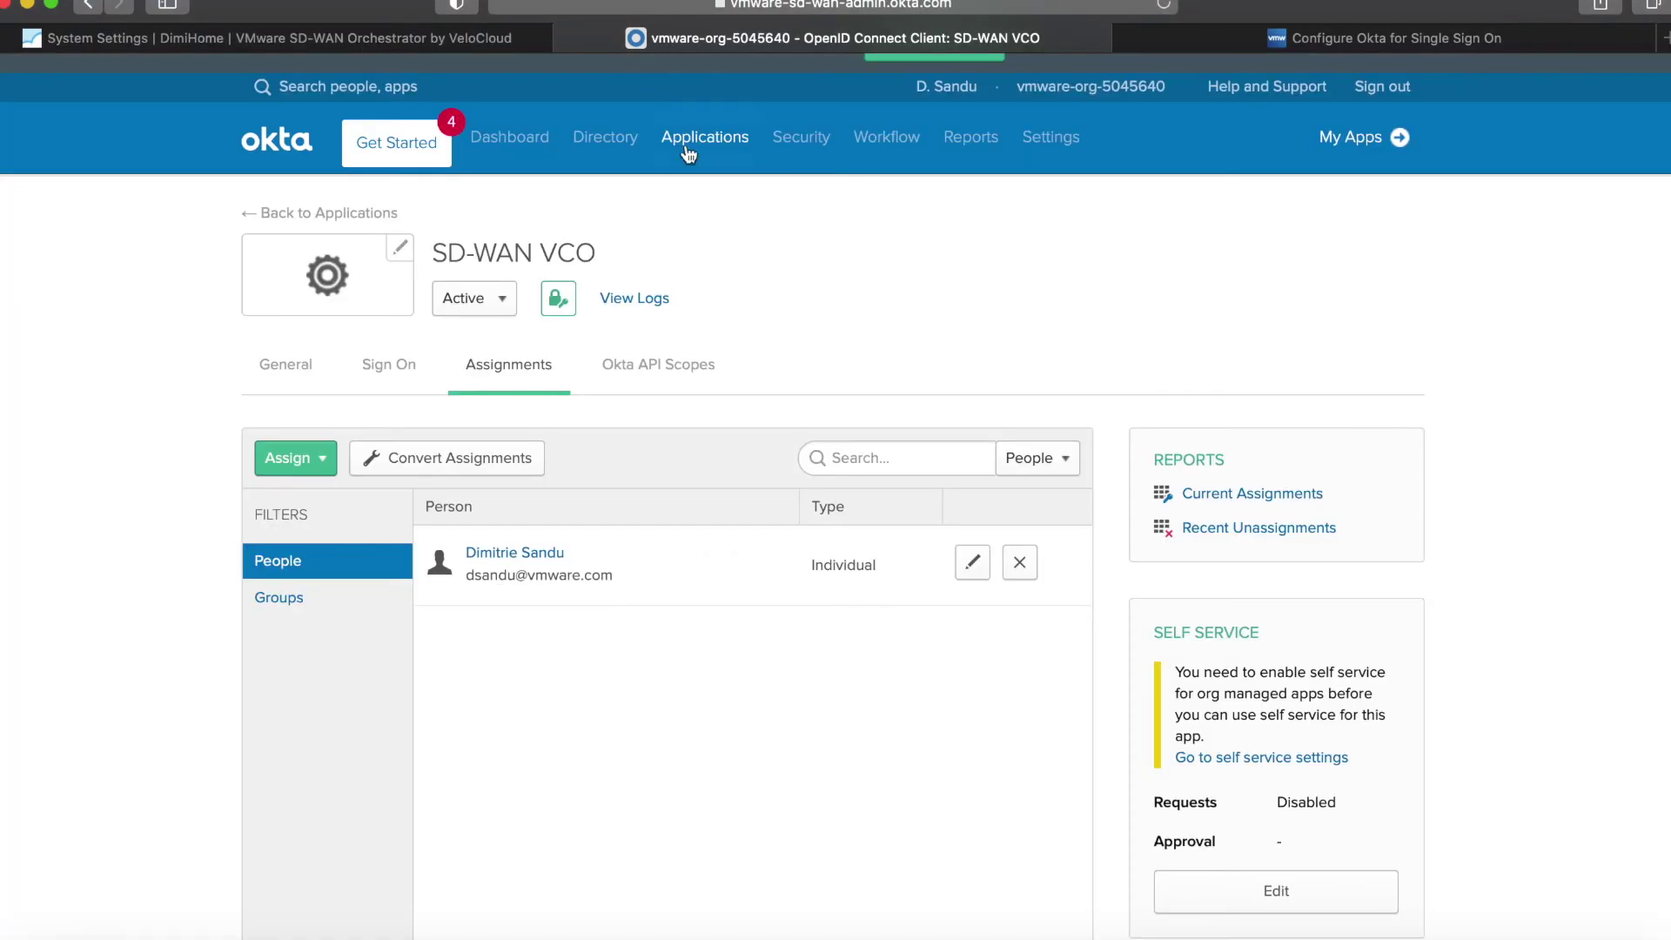
Add an Okta group readonly with description 'VCO RO access', matching the orchestrator role name.
{"action": "mouse_move", "coordinate": [608, 146]}
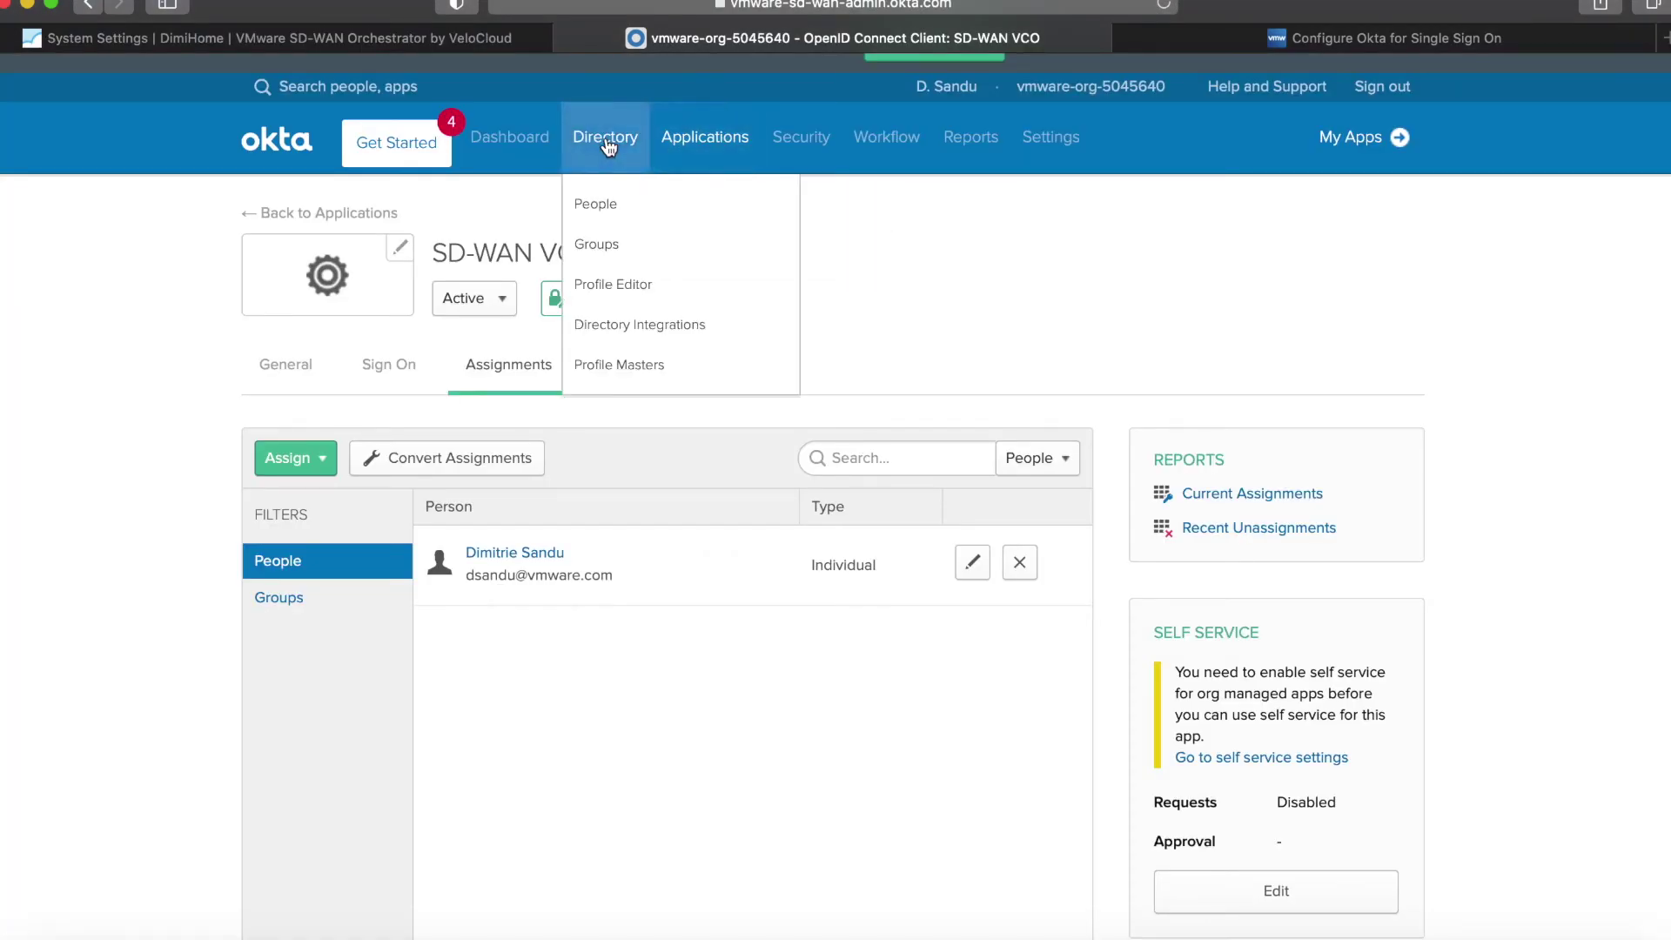
{"action": "left_click", "coordinate": [592, 246]}
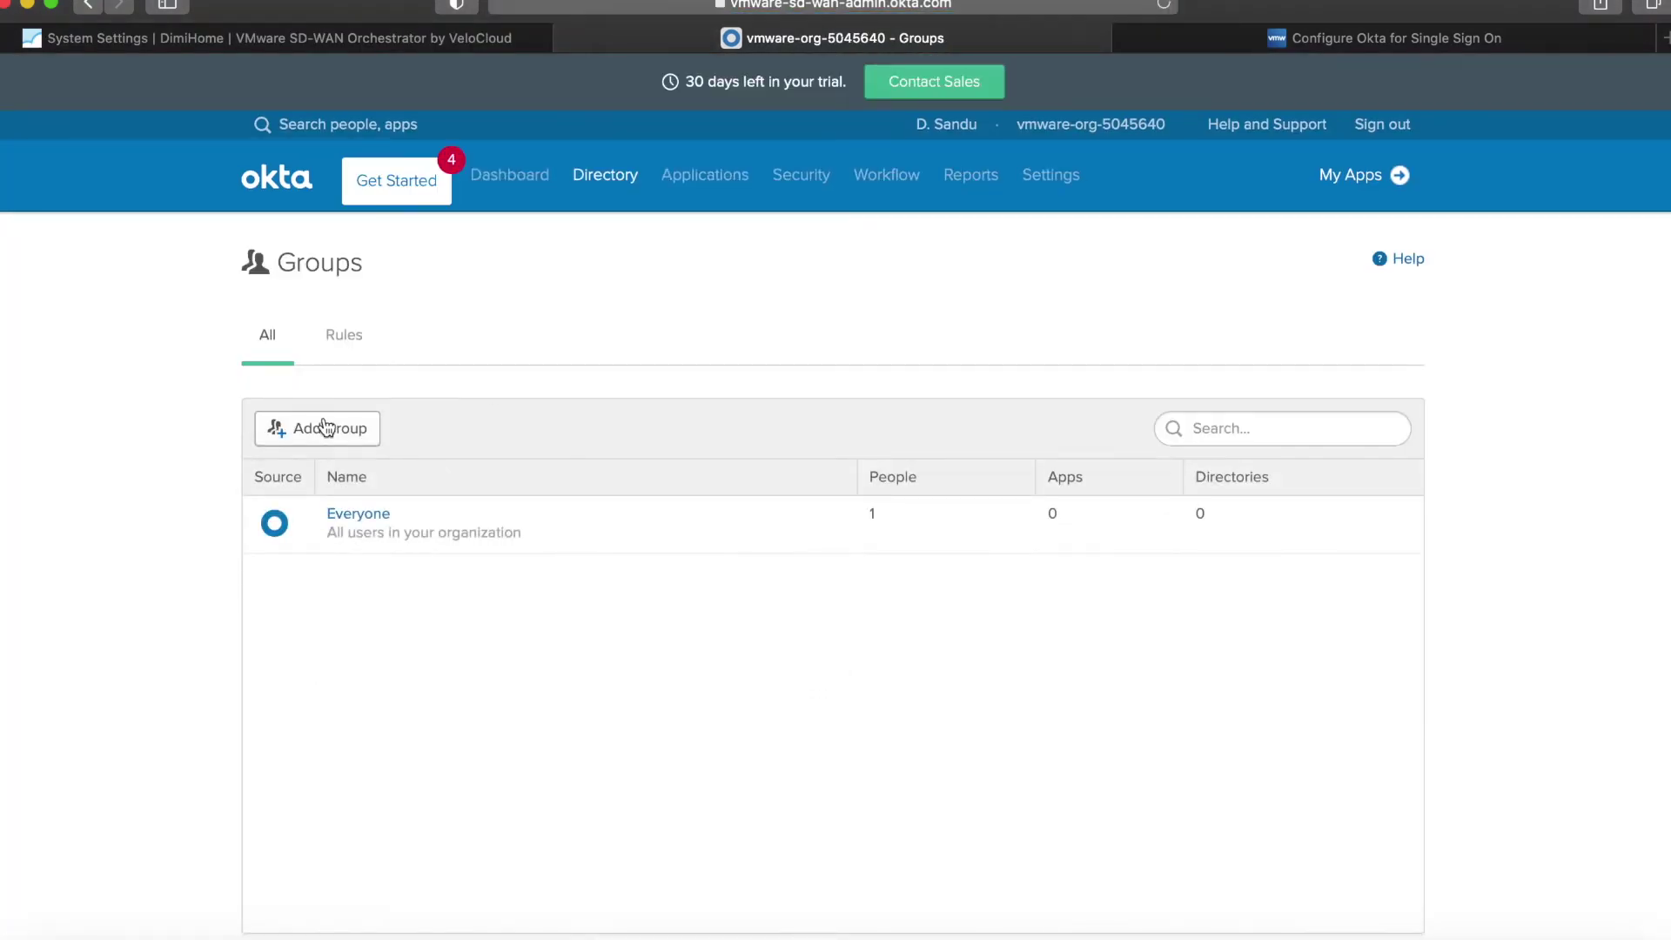
{"action": "left_click", "coordinate": [322, 429]}
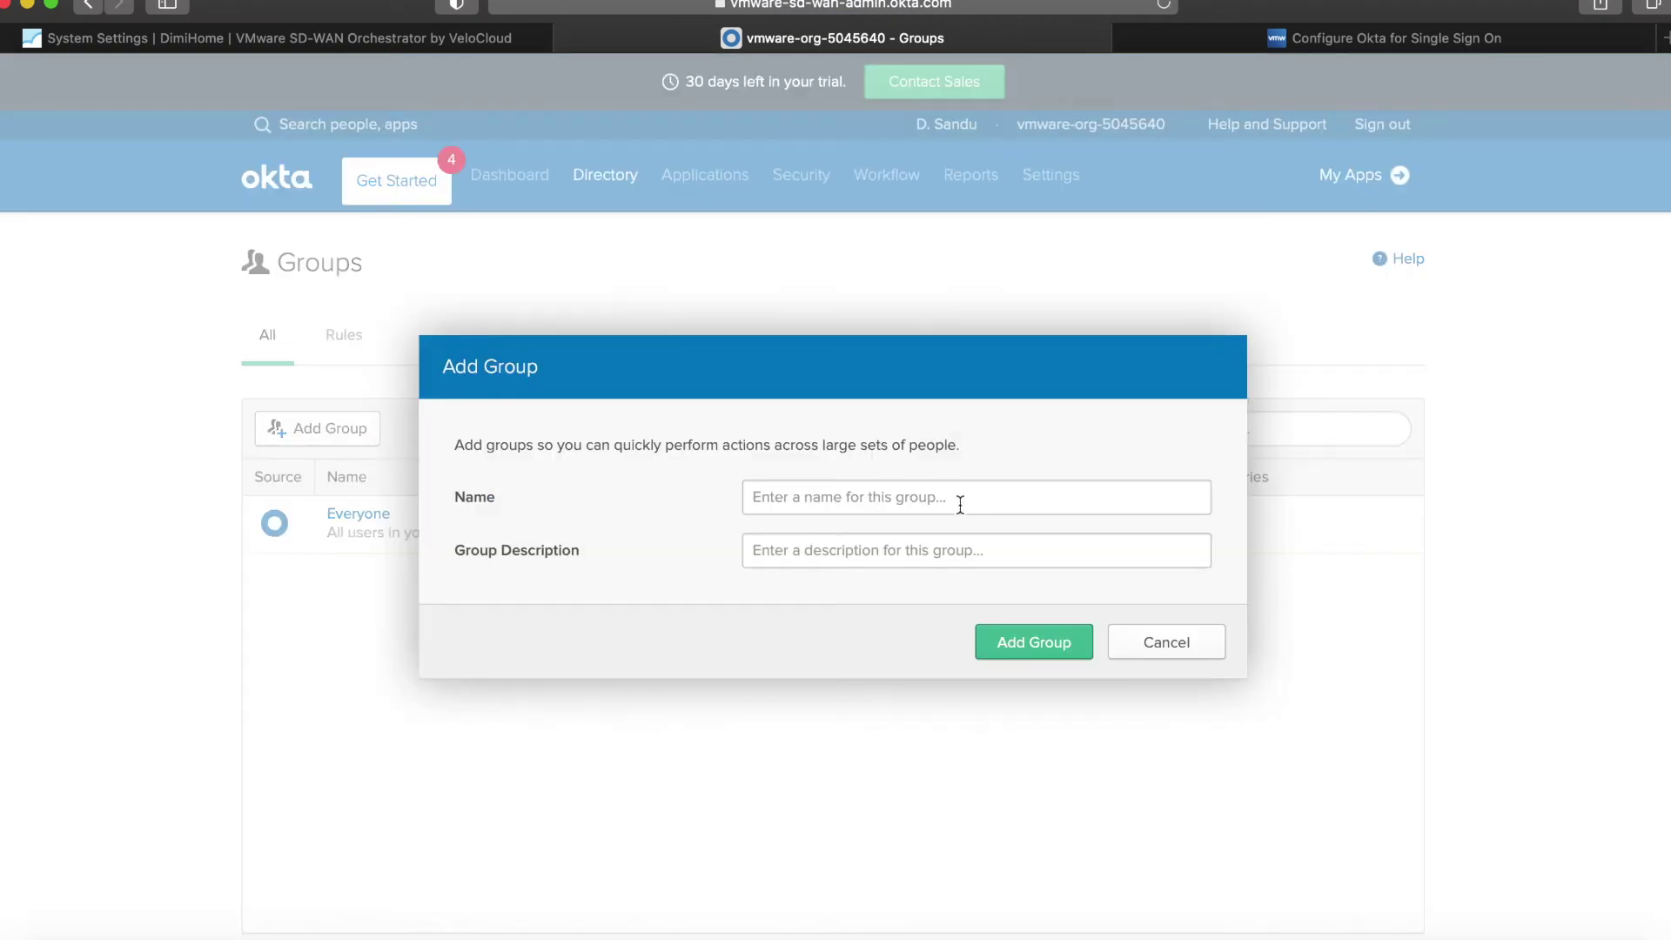
{"action": "type", "text": "readonly"}
{"action": "left_click", "coordinate": [441, 41]}
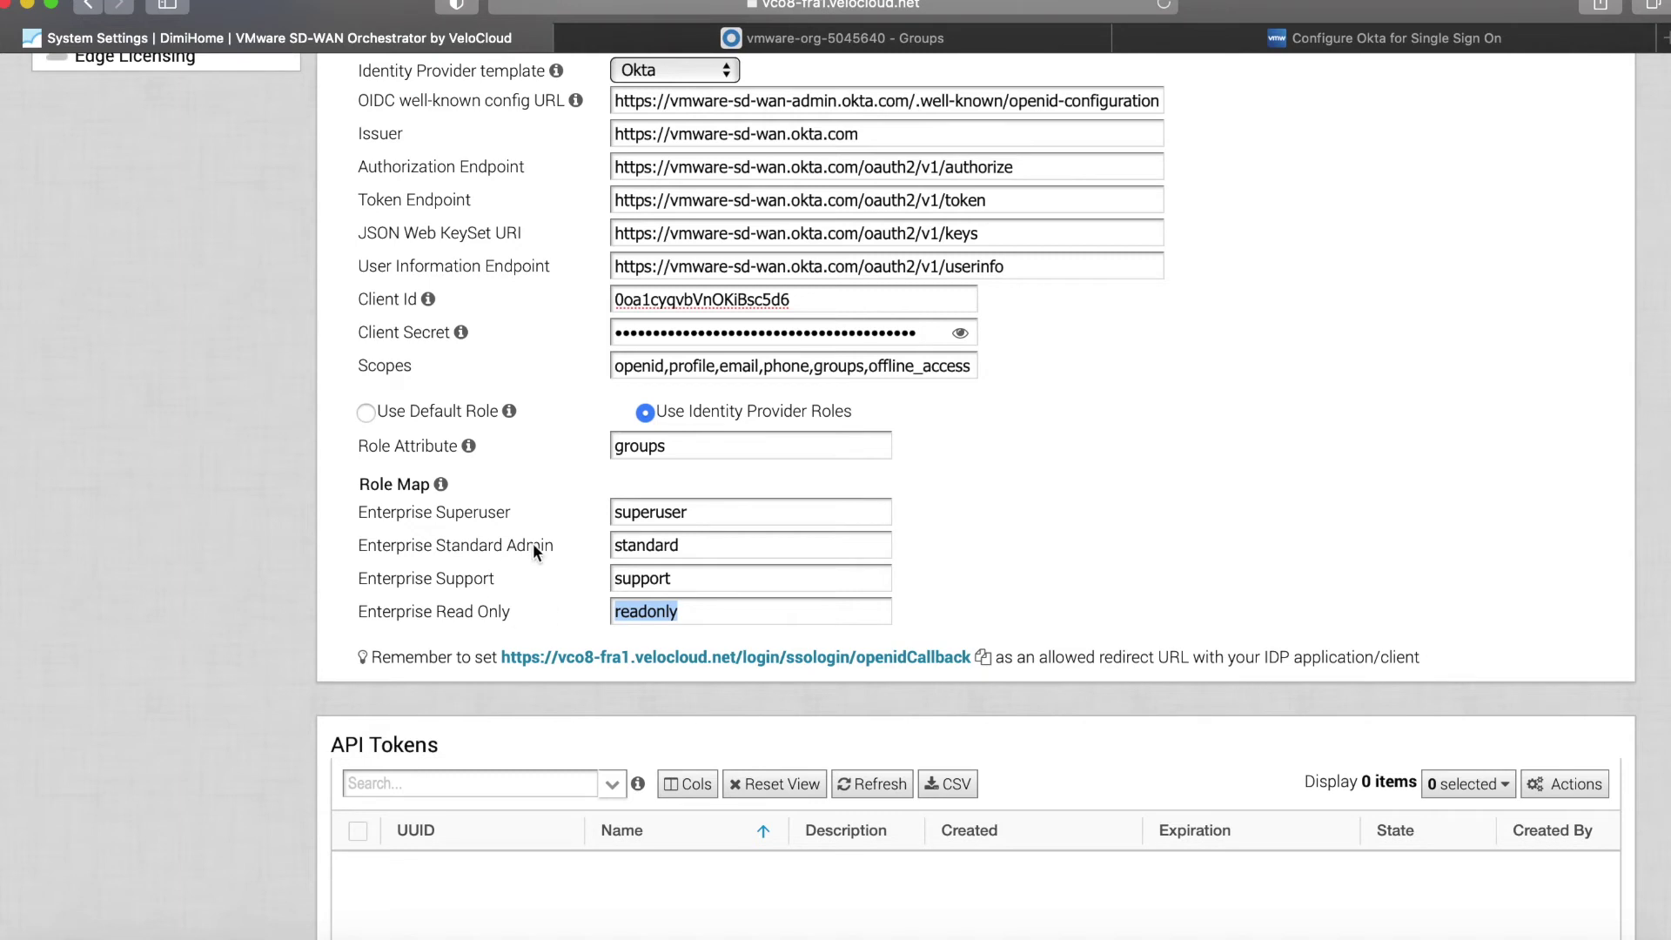
{"action": "left_click", "coordinate": [833, 38]}
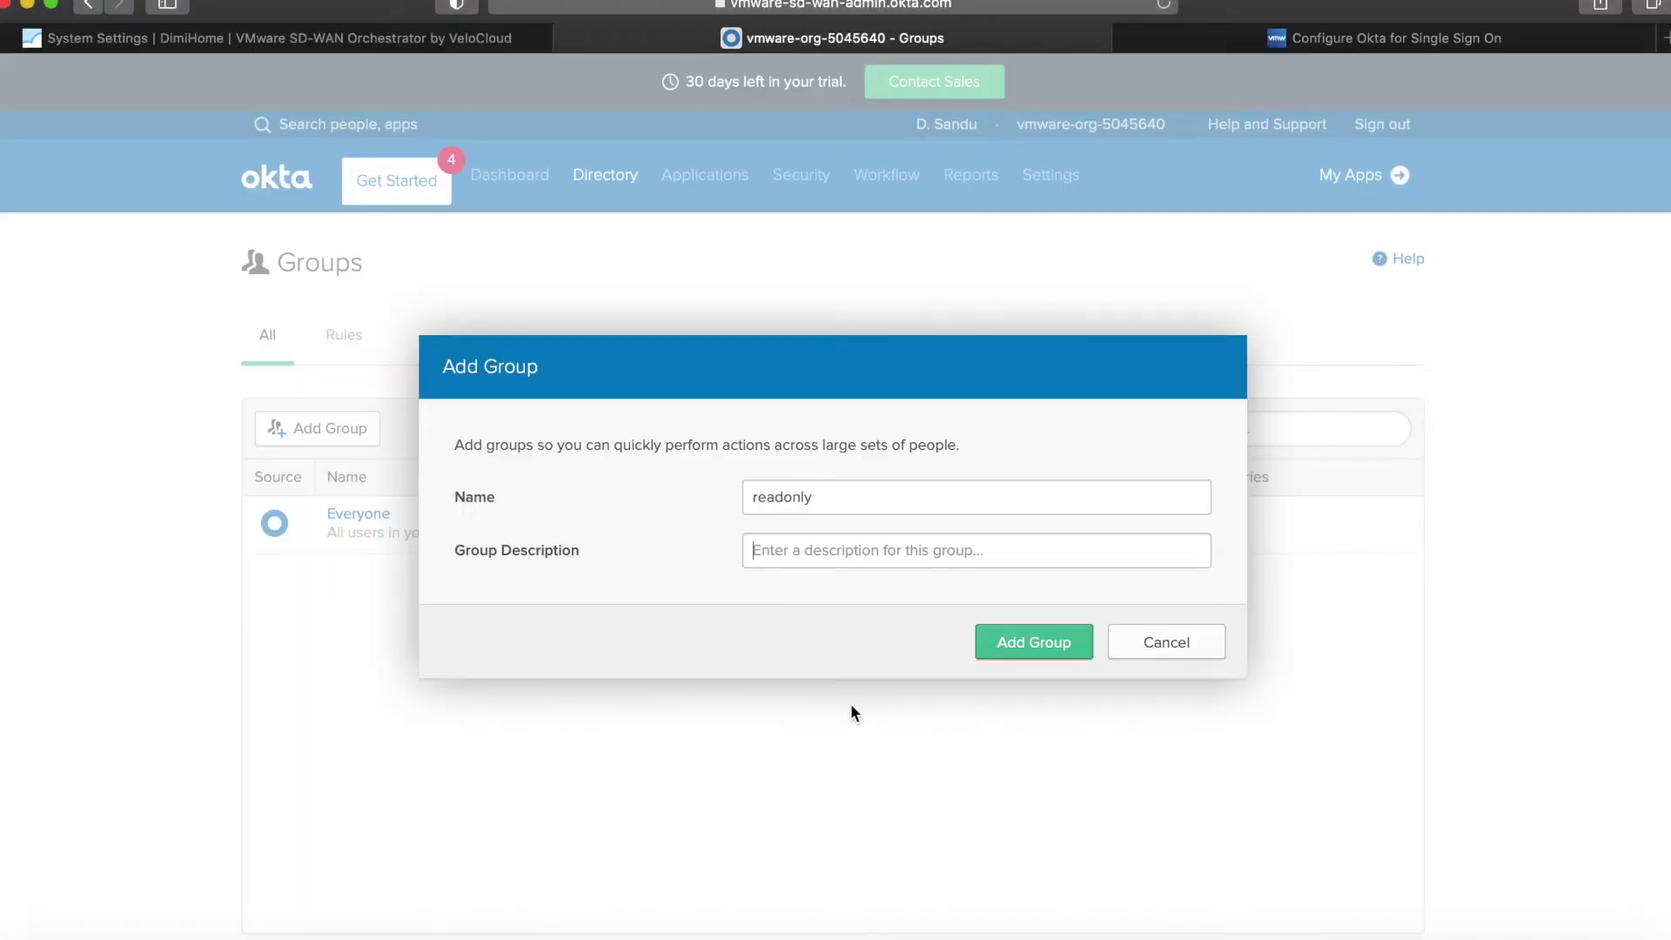
{"action": "type", "text": "VCO"}
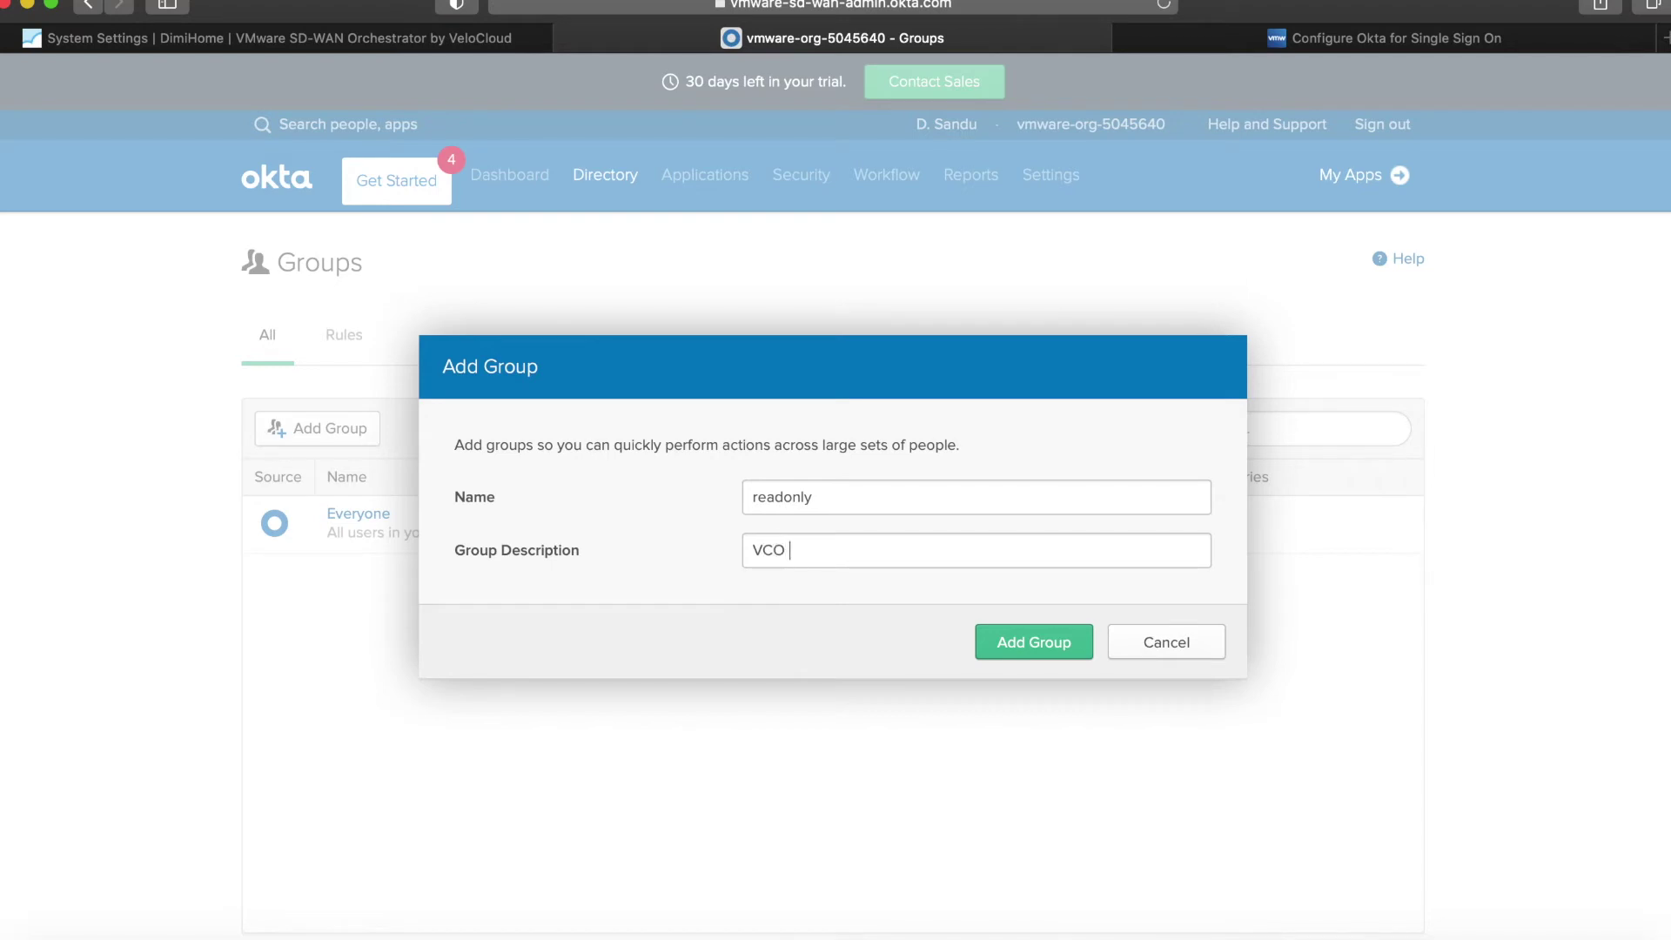
{"action": "type", "text": " RO access"}
{"action": "left_click", "coordinate": [985, 640]}
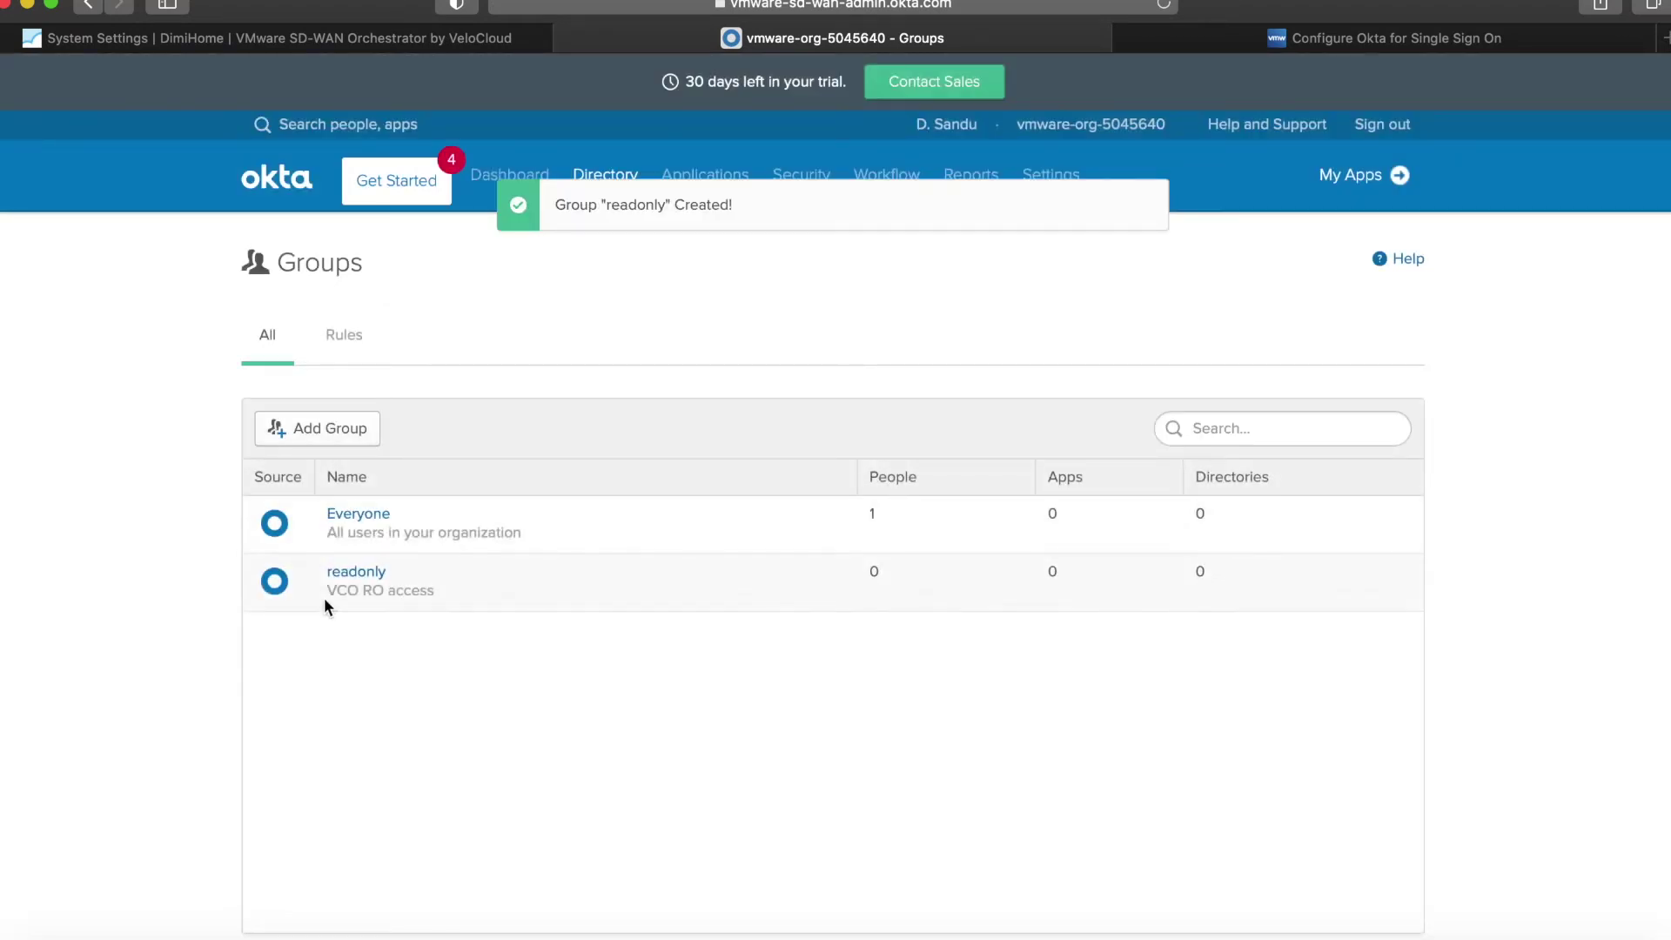
Add the admin user to the readonly group's members and save the membership.
{"action": "left_click", "coordinate": [355, 572]}
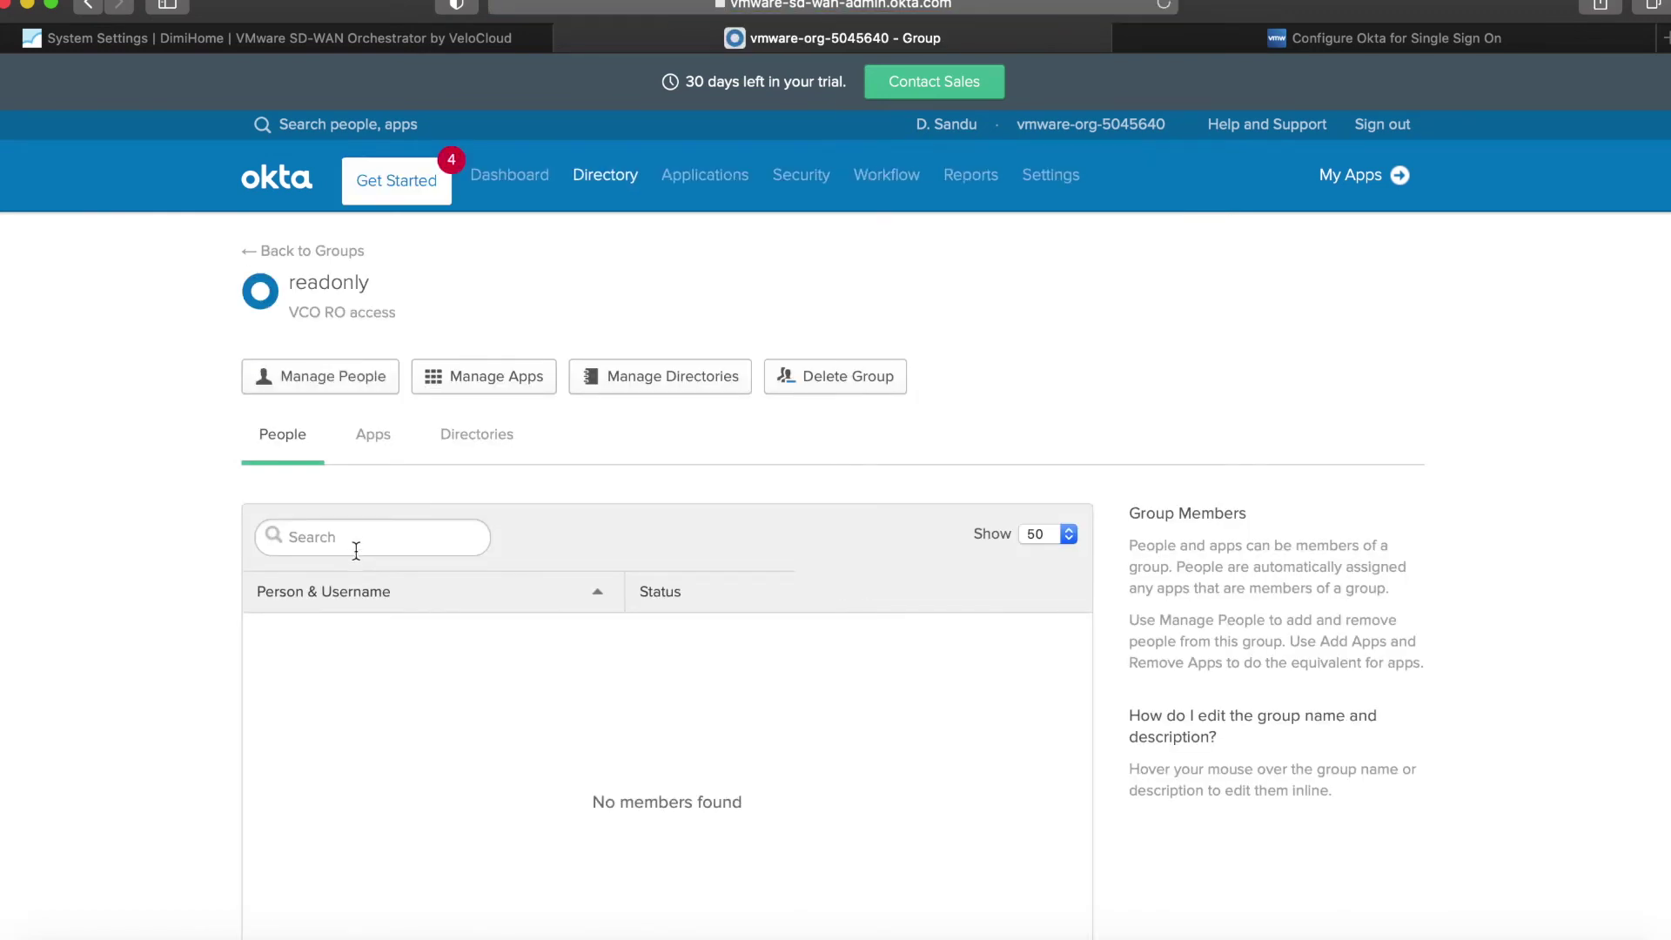
{"action": "left_click", "coordinate": [372, 383]}
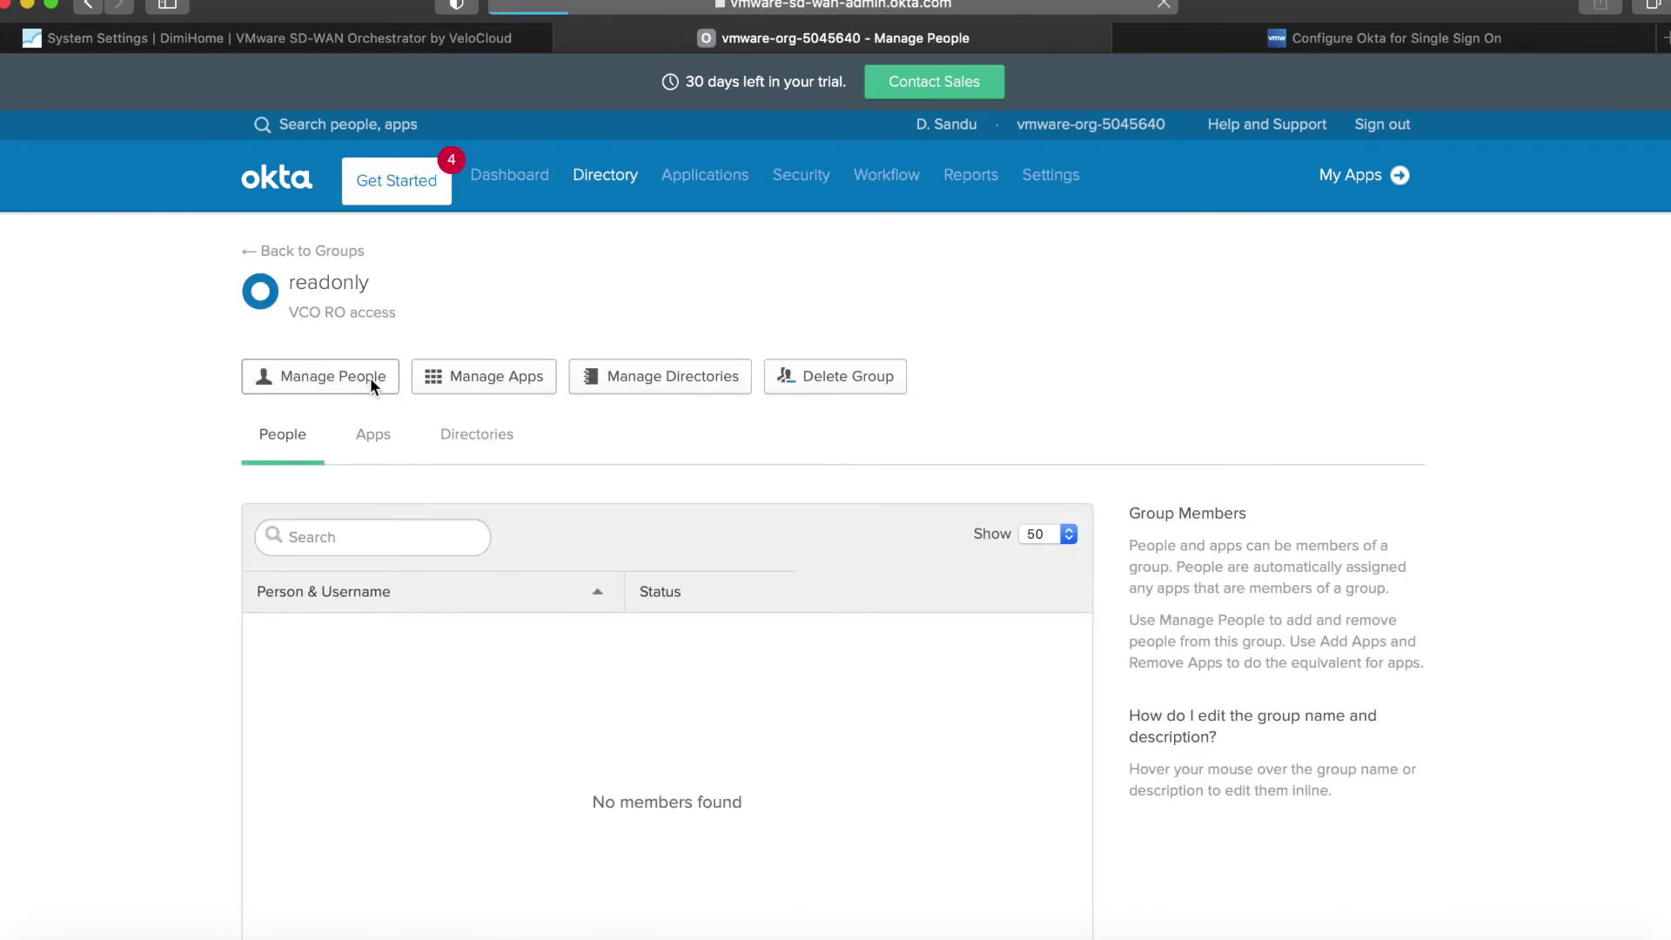
{"action": "left_click", "coordinate": [779, 768]}
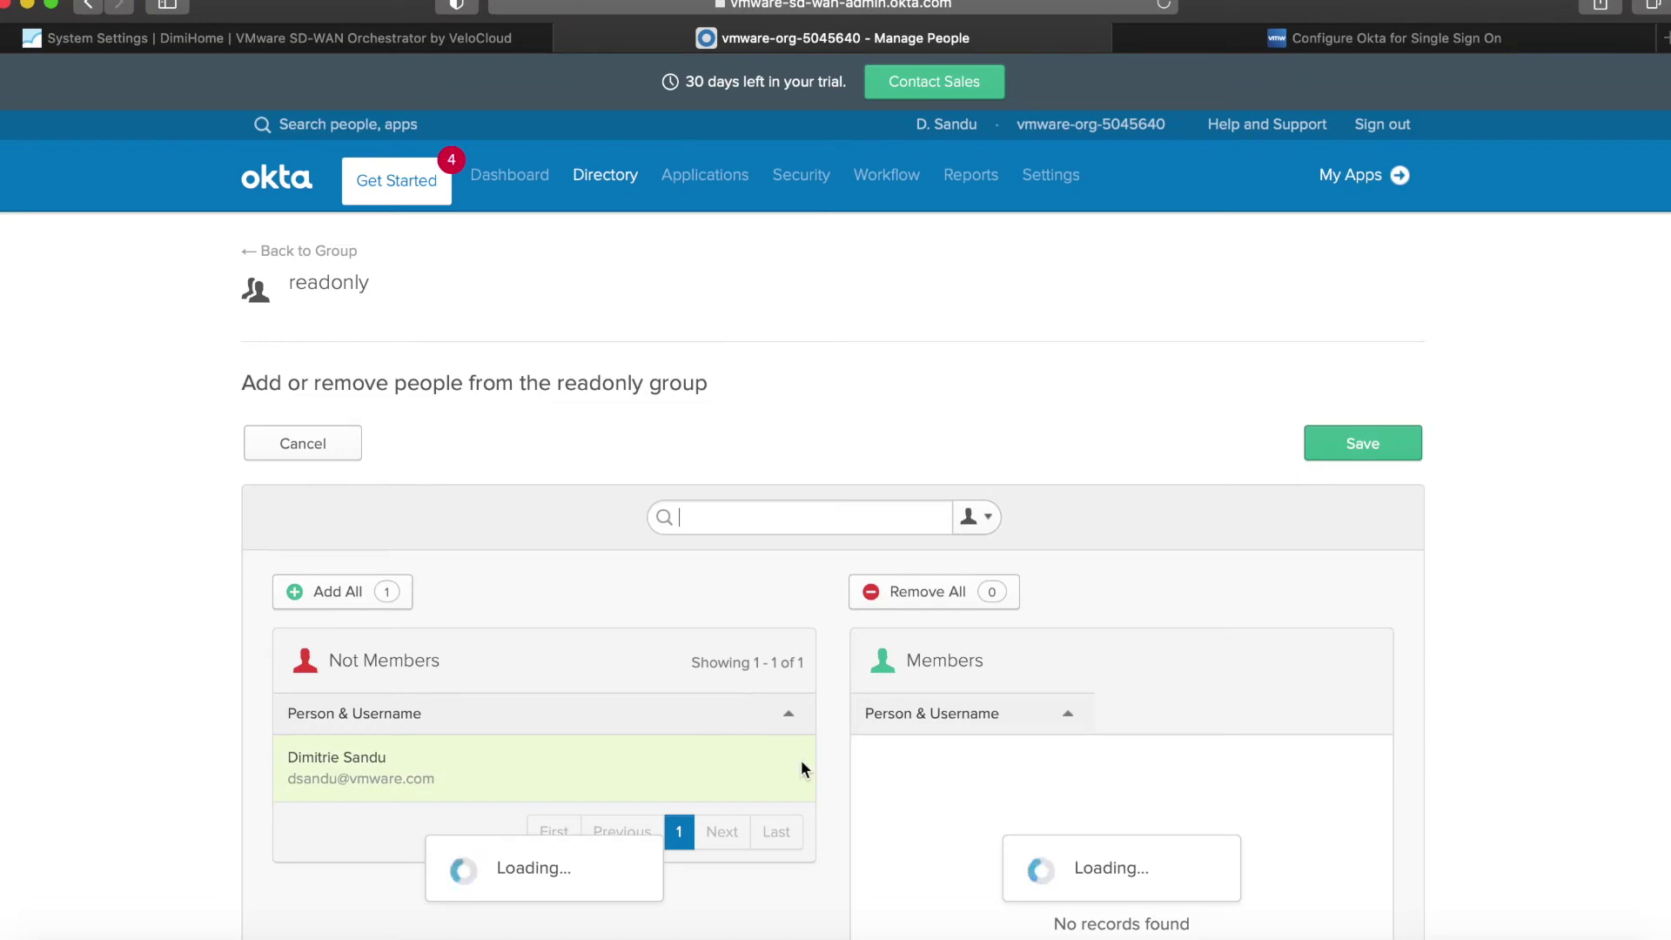
{"action": "left_click", "coordinate": [1349, 440]}
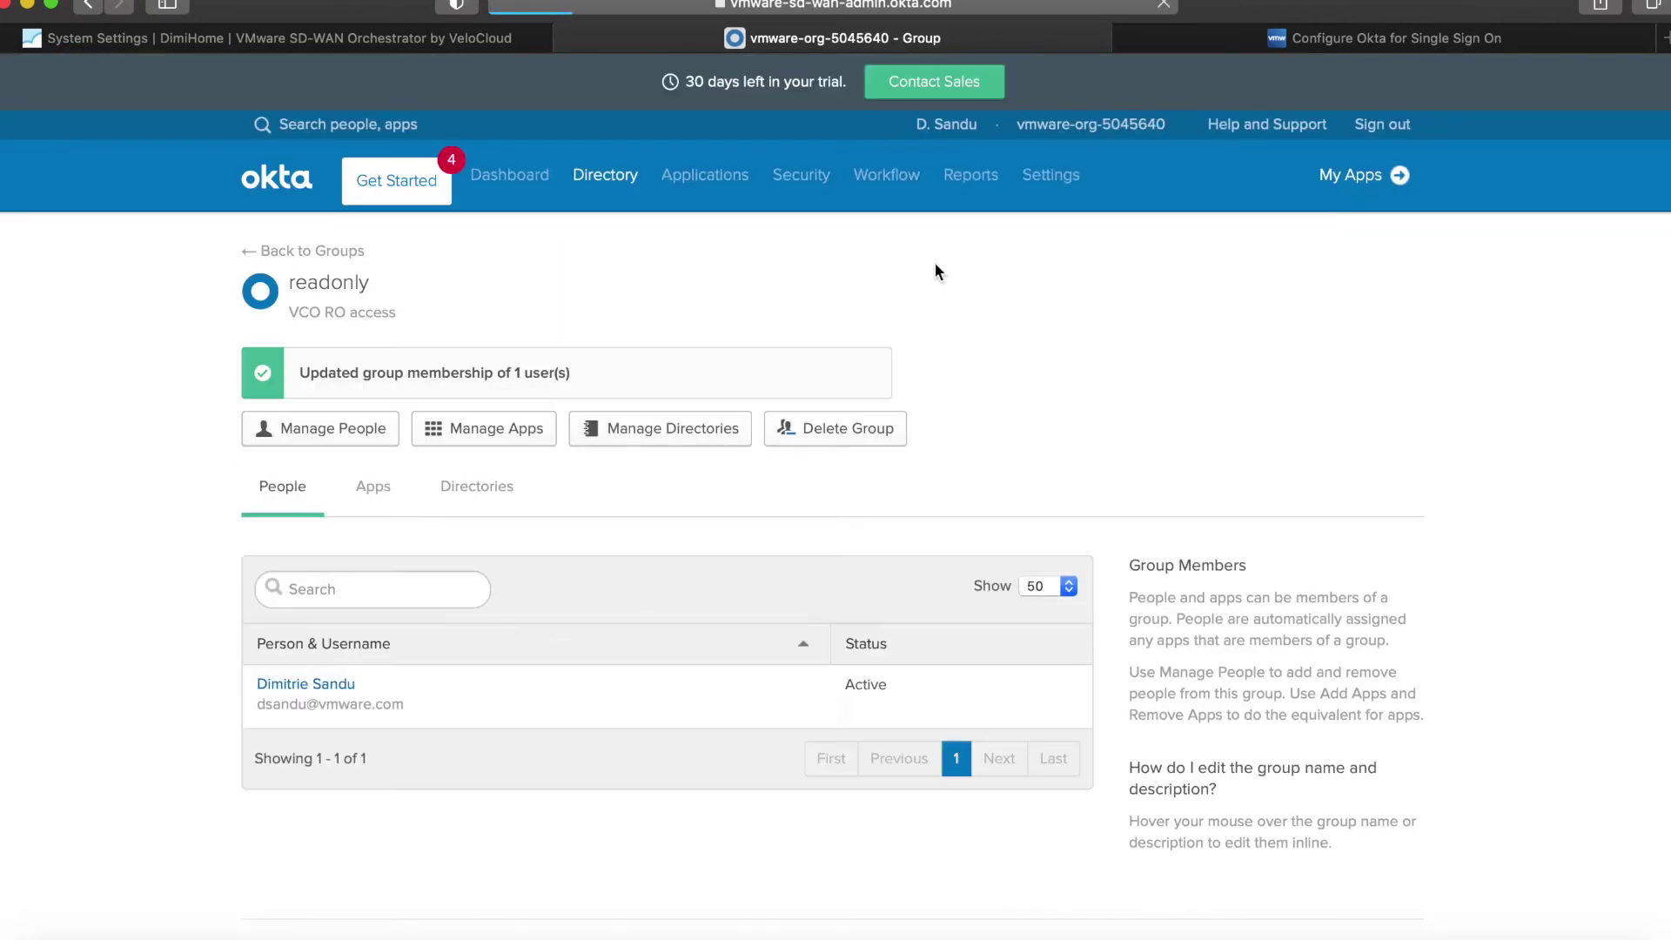
{"action": "left_click", "coordinate": [320, 254]}
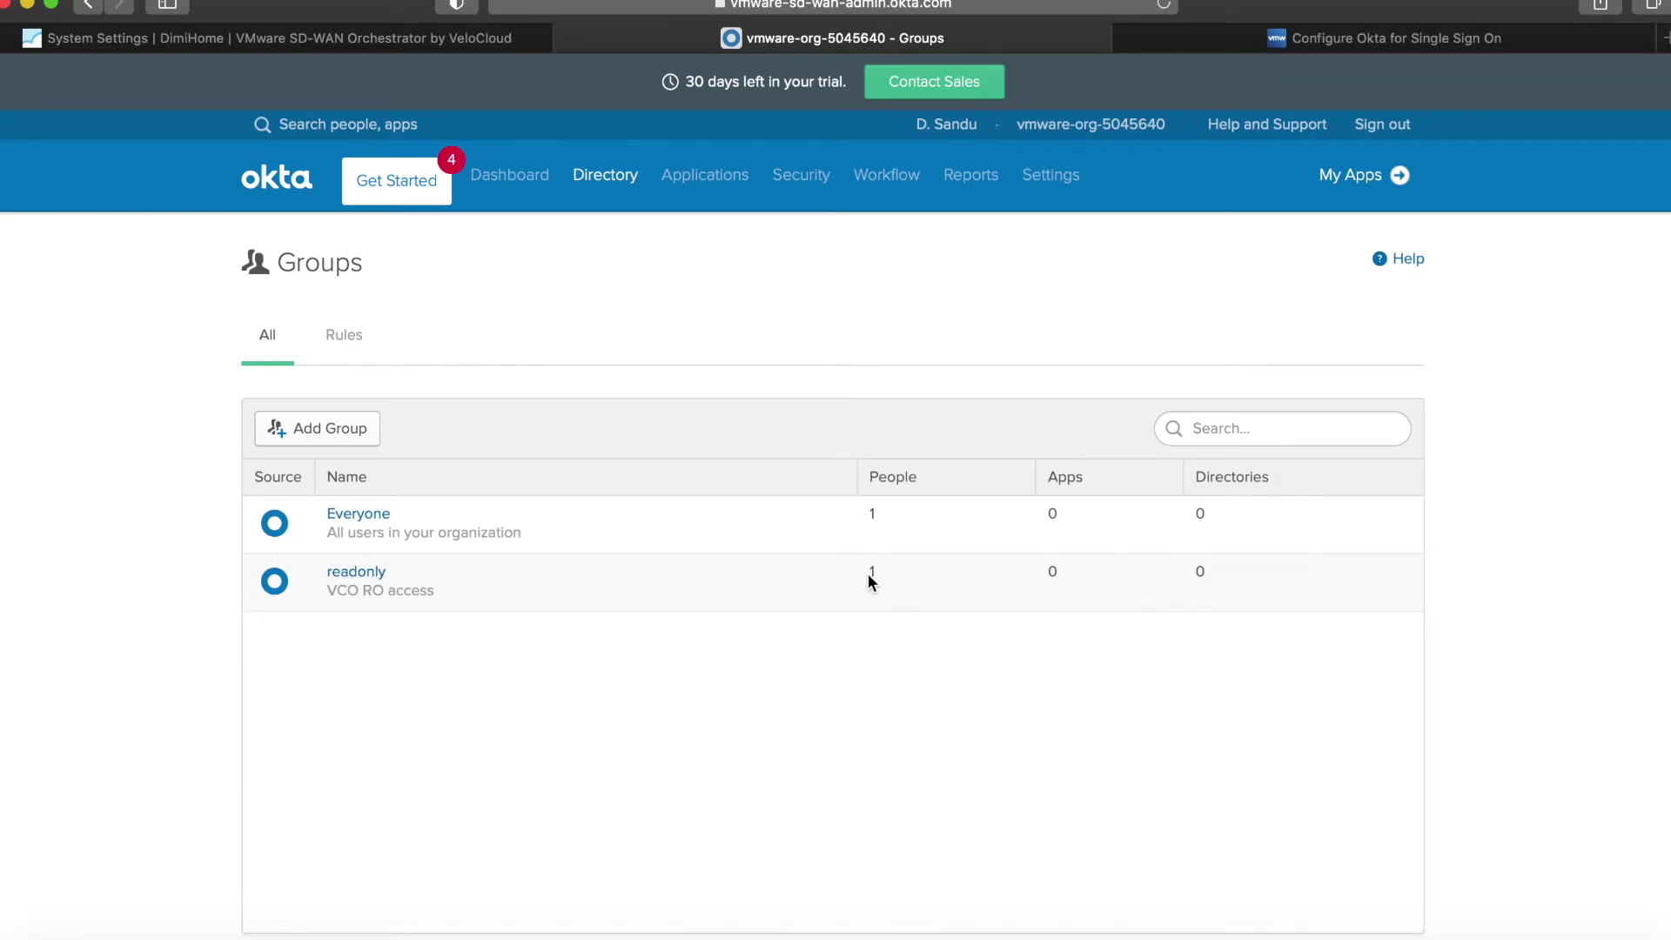
Open the SD-WAN VCO application's Sign On settings in Okta.
{"action": "mouse_move", "coordinate": [705, 179]}
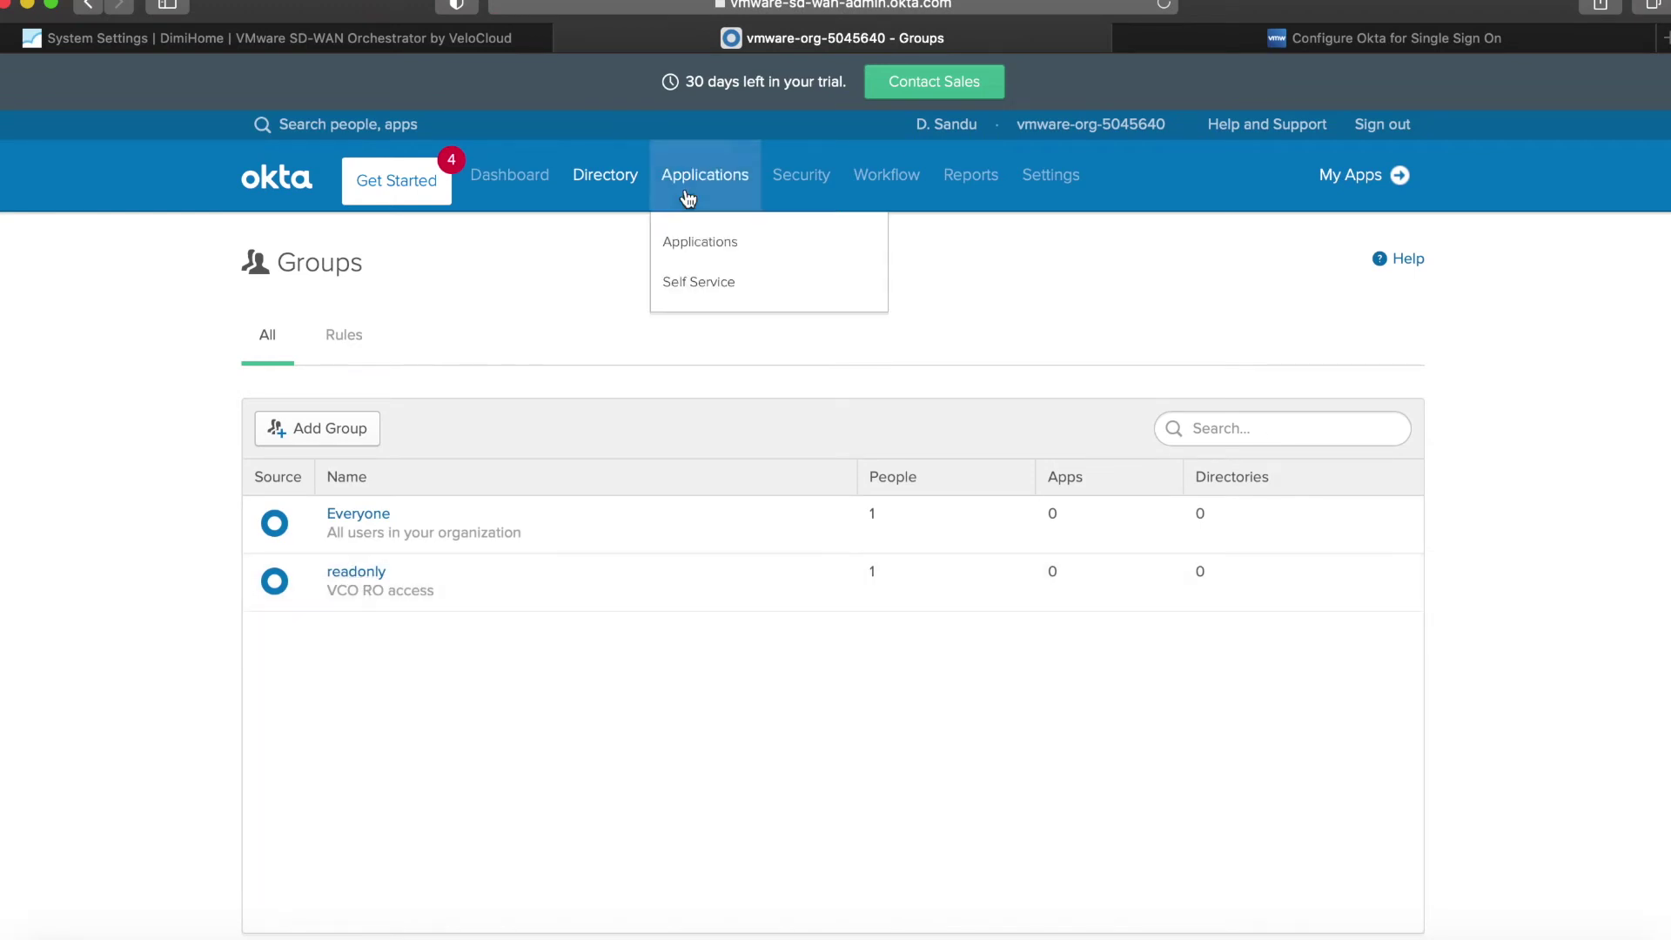
{"action": "left_click", "coordinate": [686, 250]}
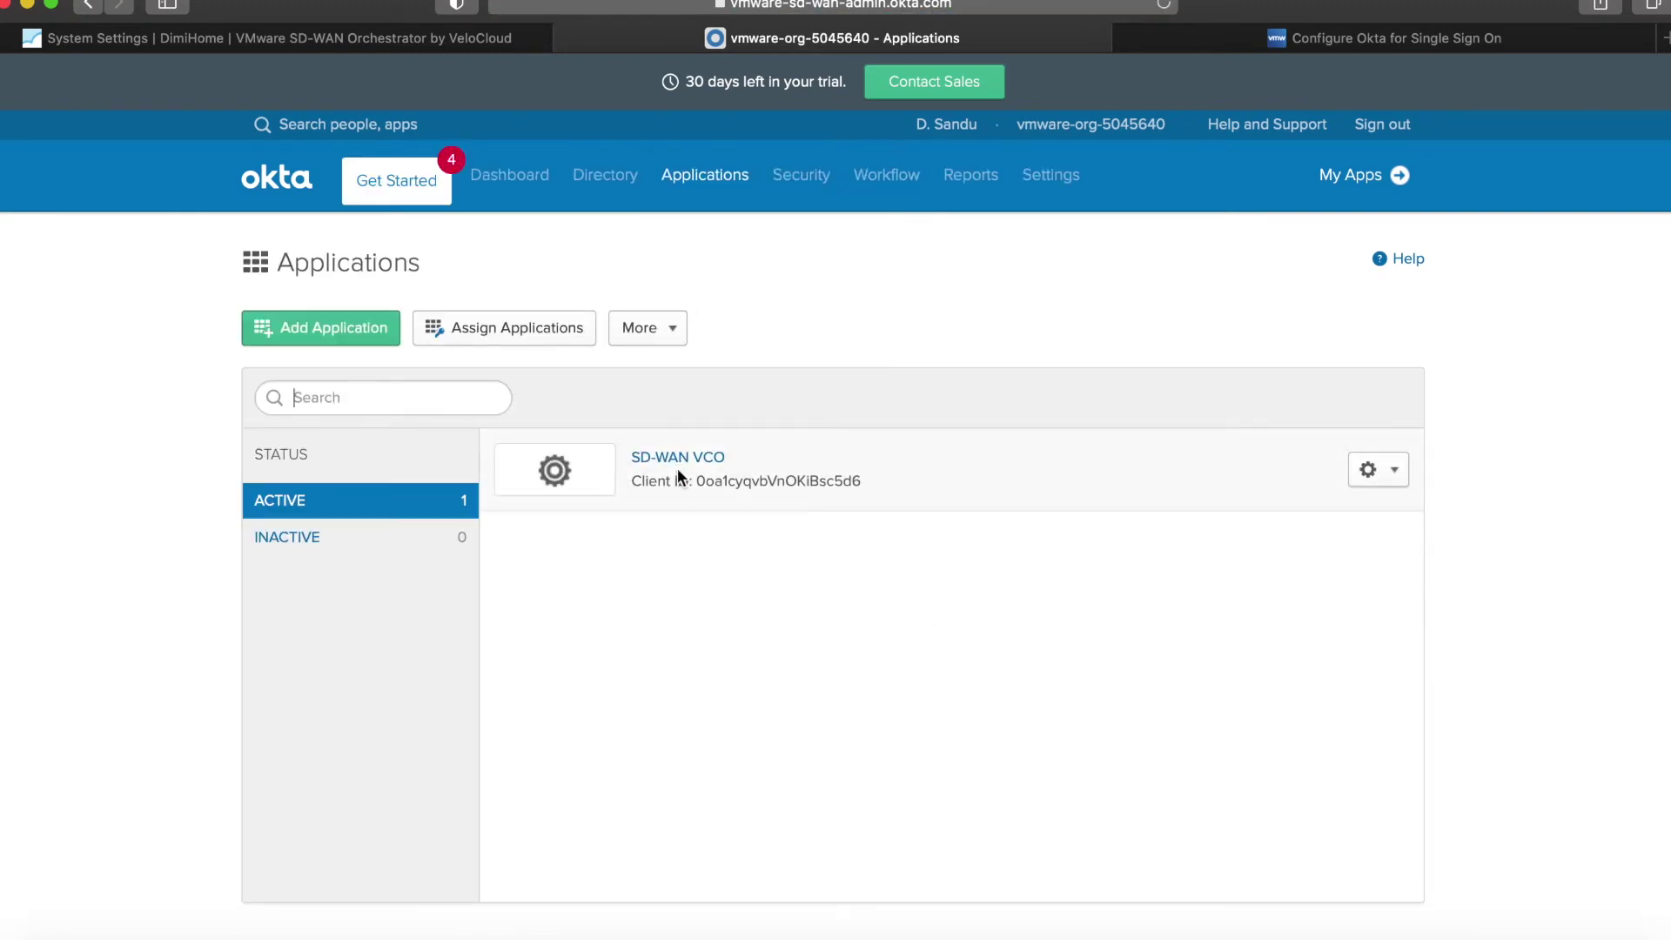
{"action": "left_click", "coordinate": [675, 459]}
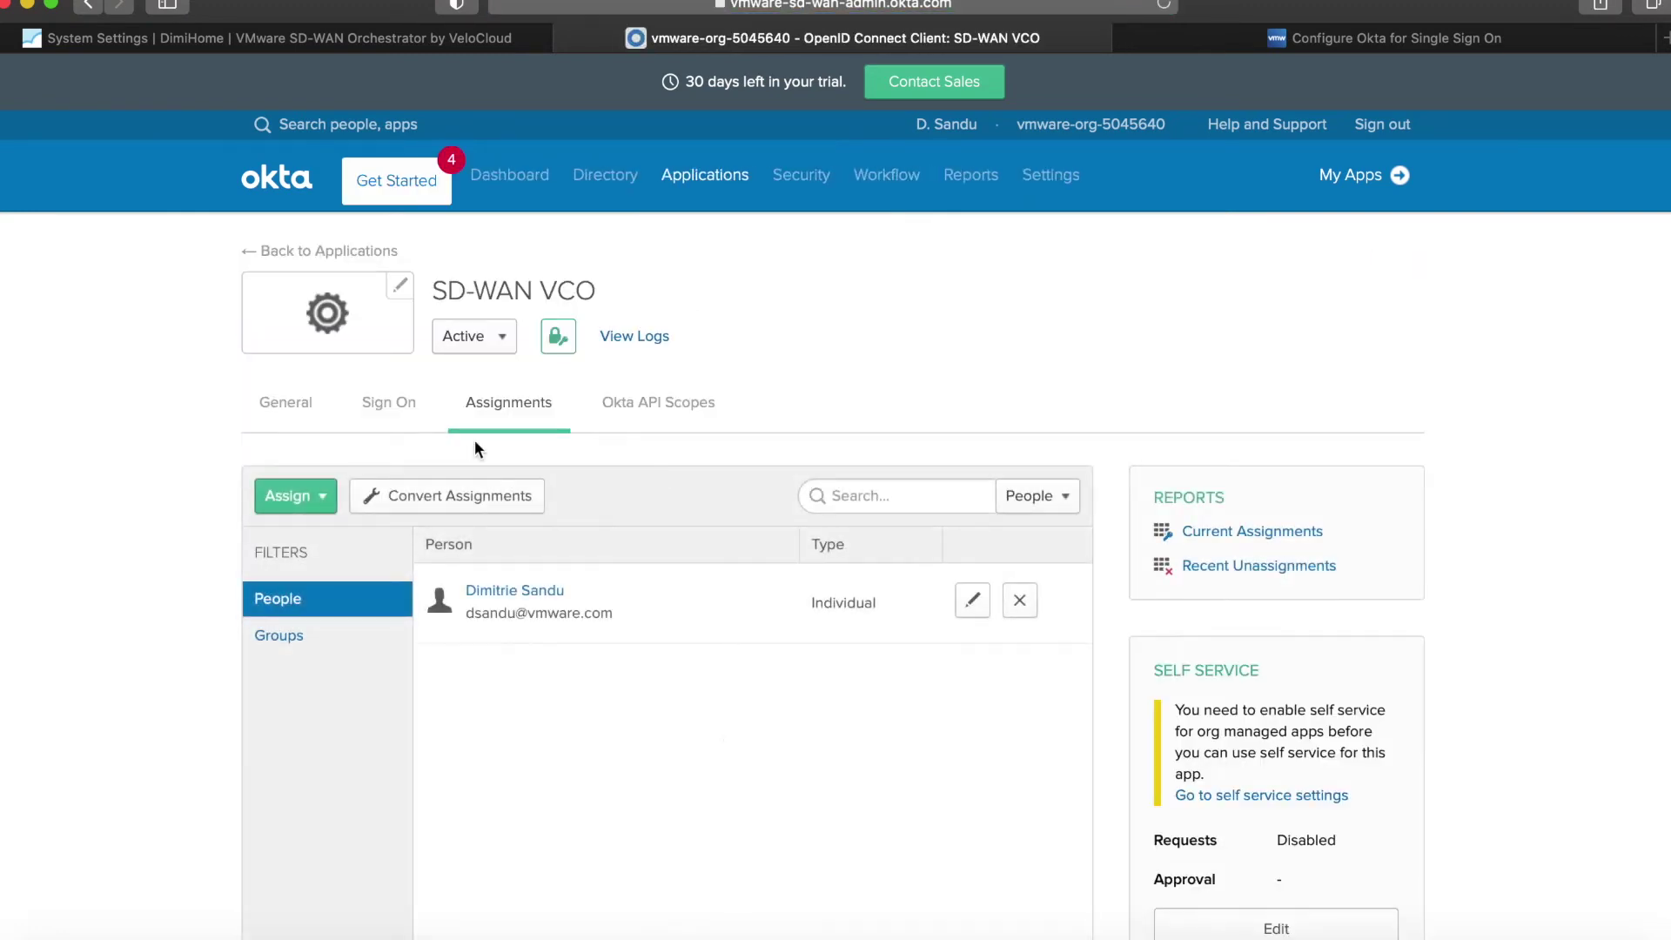
{"action": "left_click", "coordinate": [362, 402]}
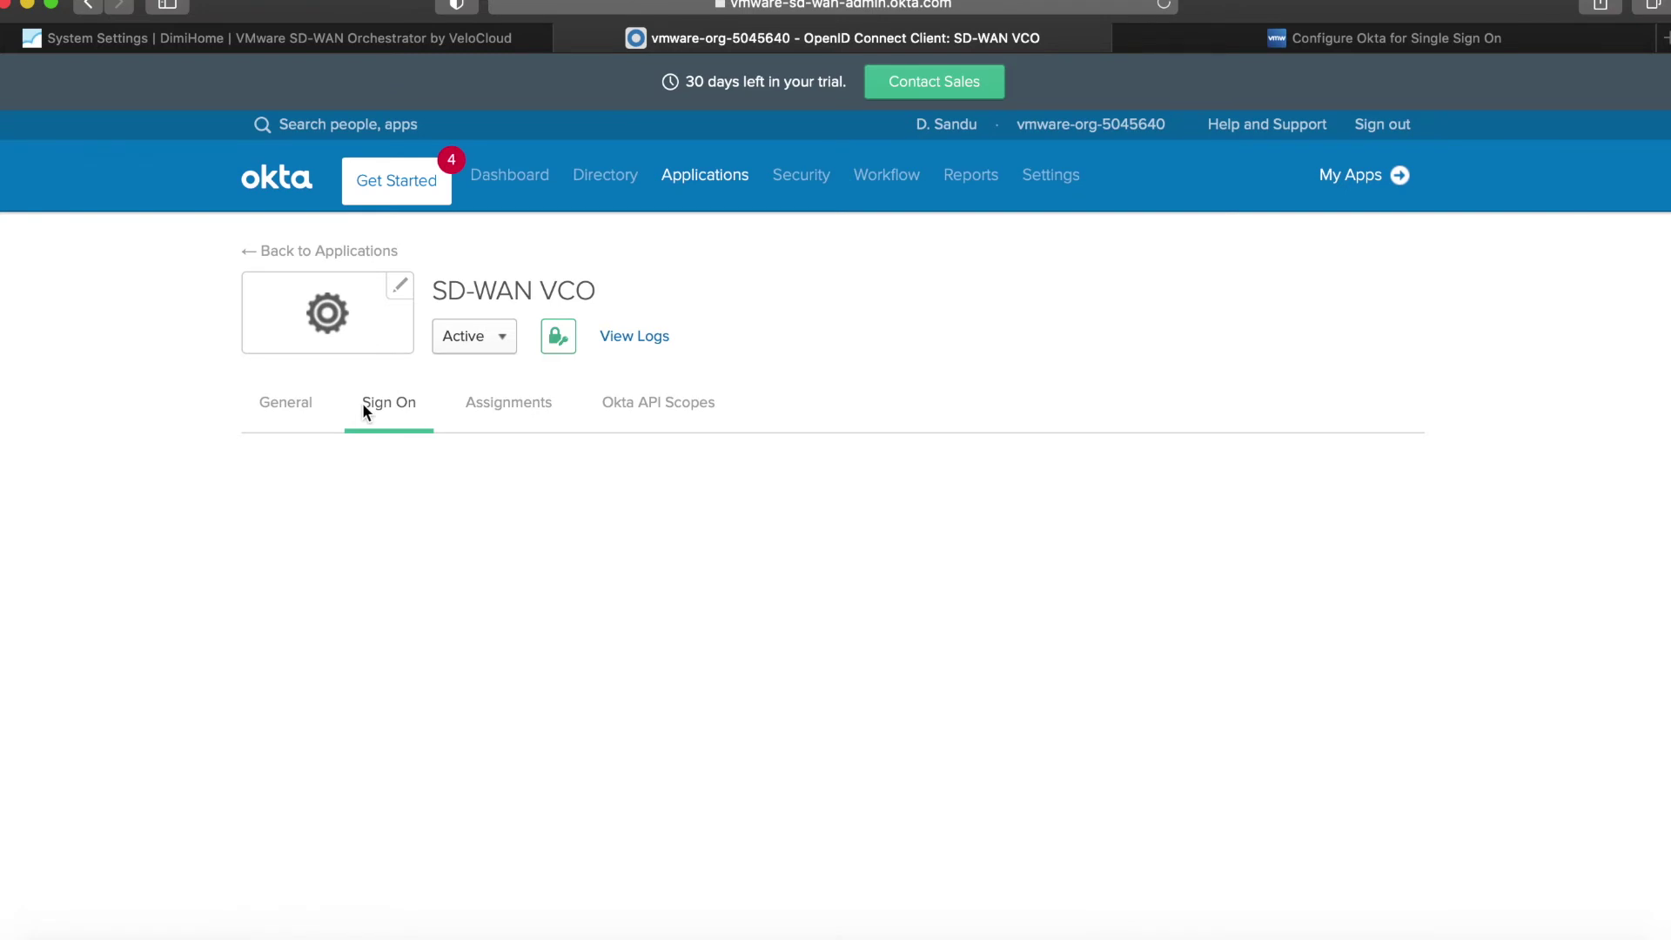
{"action": "scroll", "coordinate": [225, 640], "scroll_direction": "down", "scroll_amount": 7}
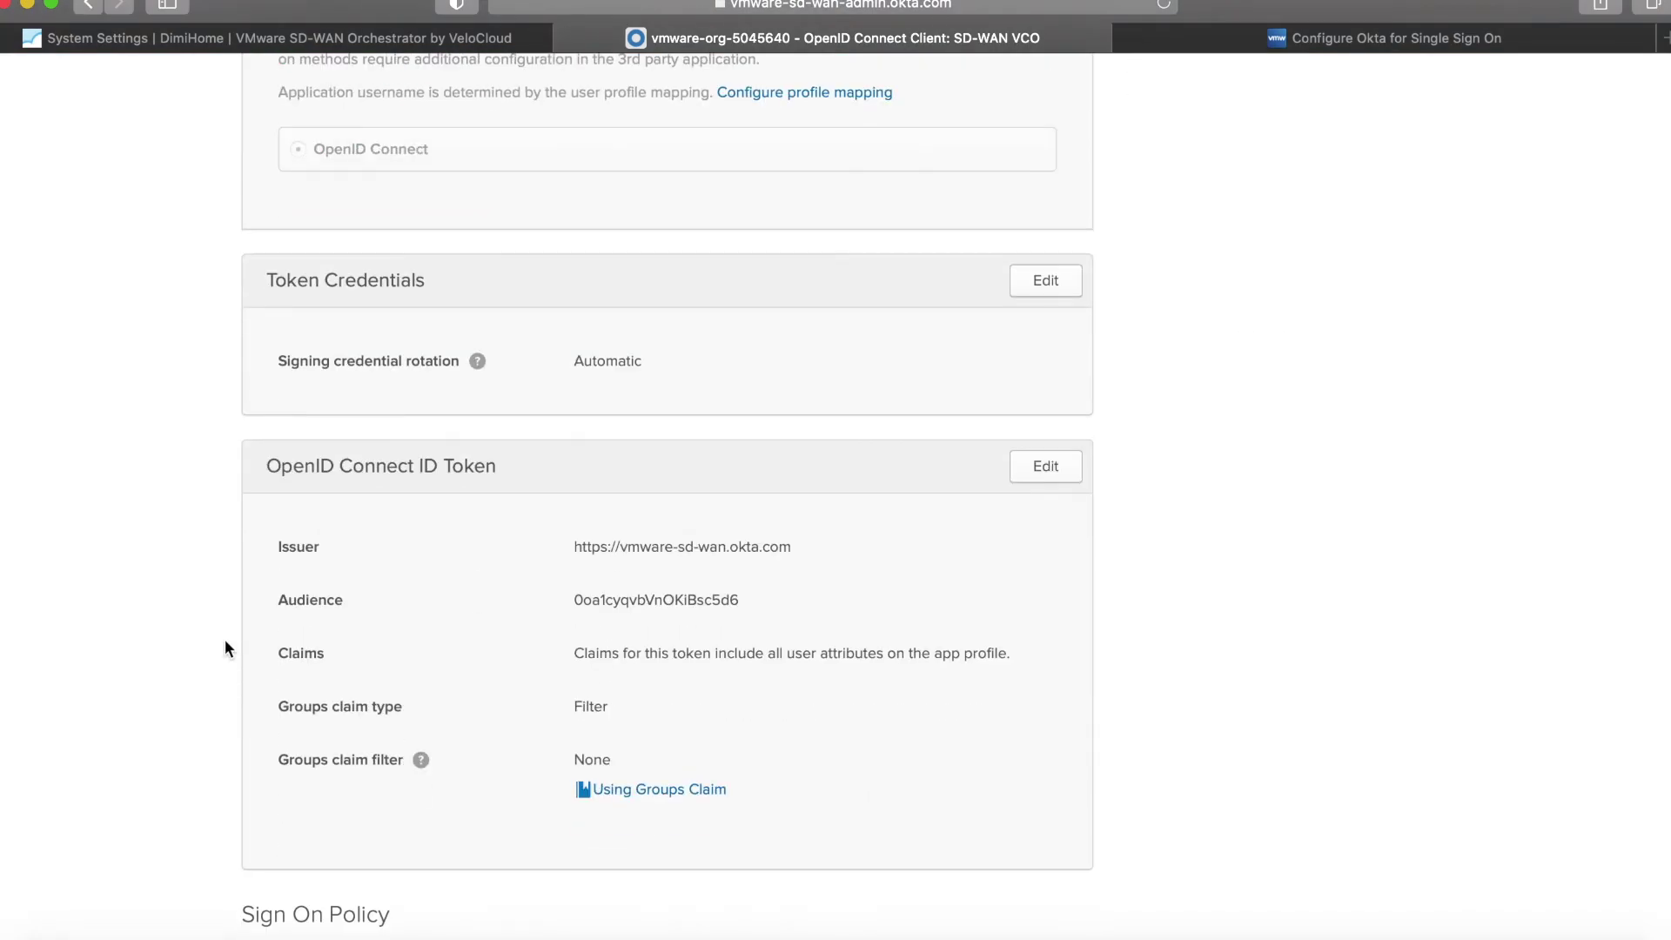
{"action": "scroll", "coordinate": [224, 647], "scroll_direction": "up", "scroll_amount": 4}
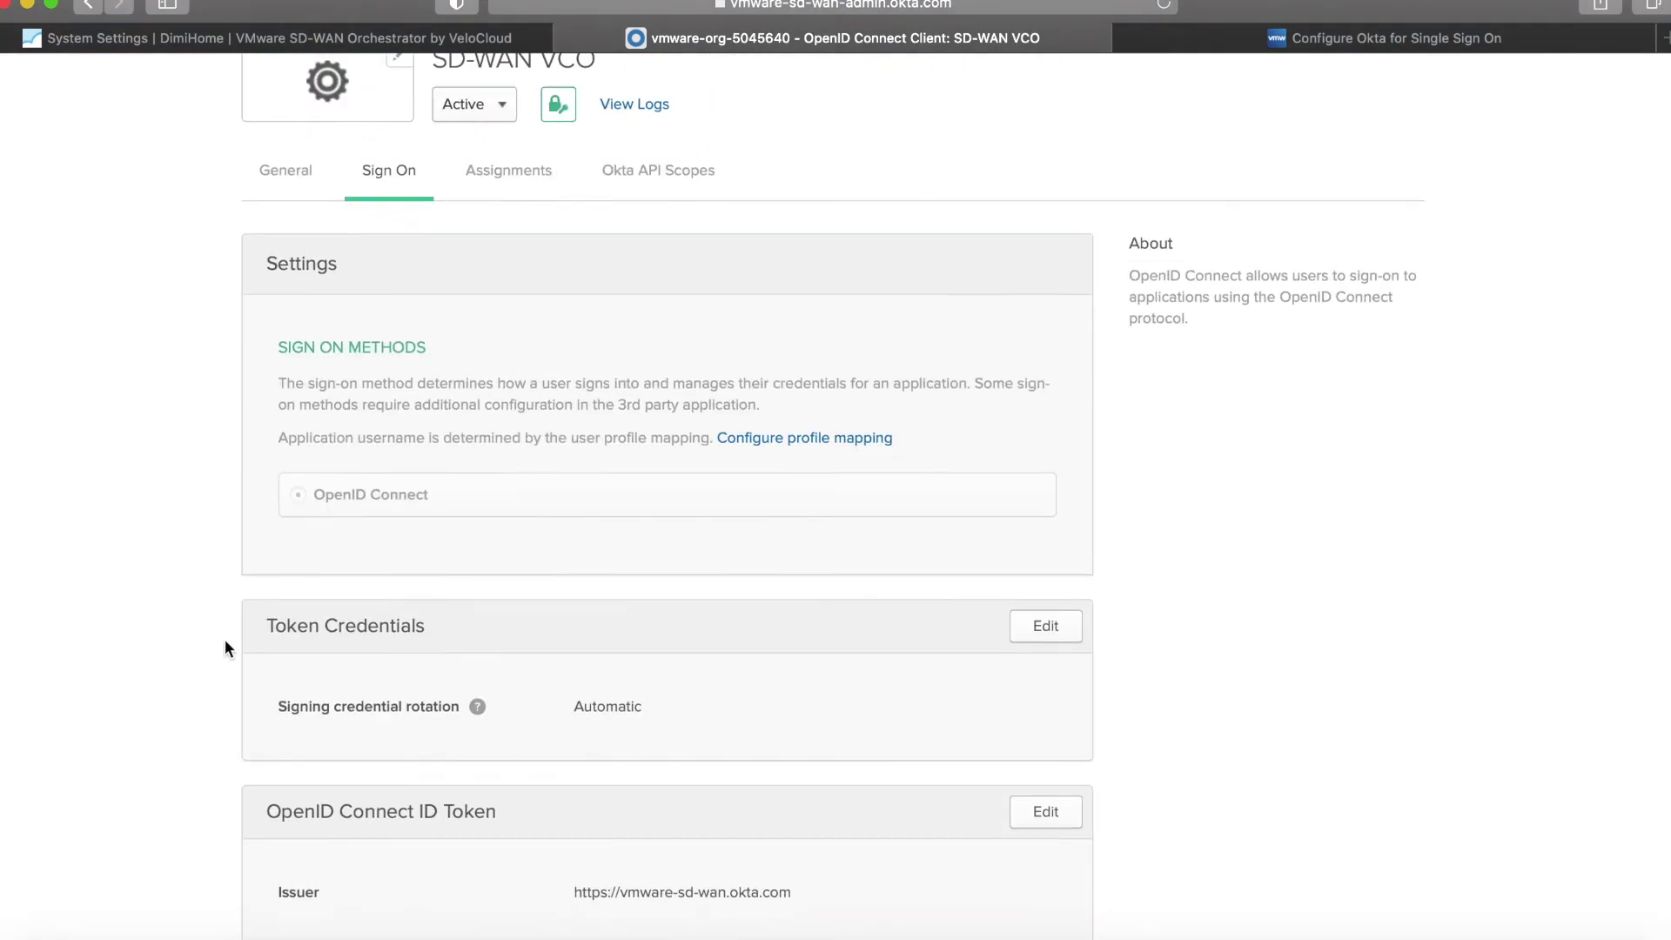
{"action": "scroll", "coordinate": [224, 647], "scroll_direction": "down", "scroll_amount": 5}
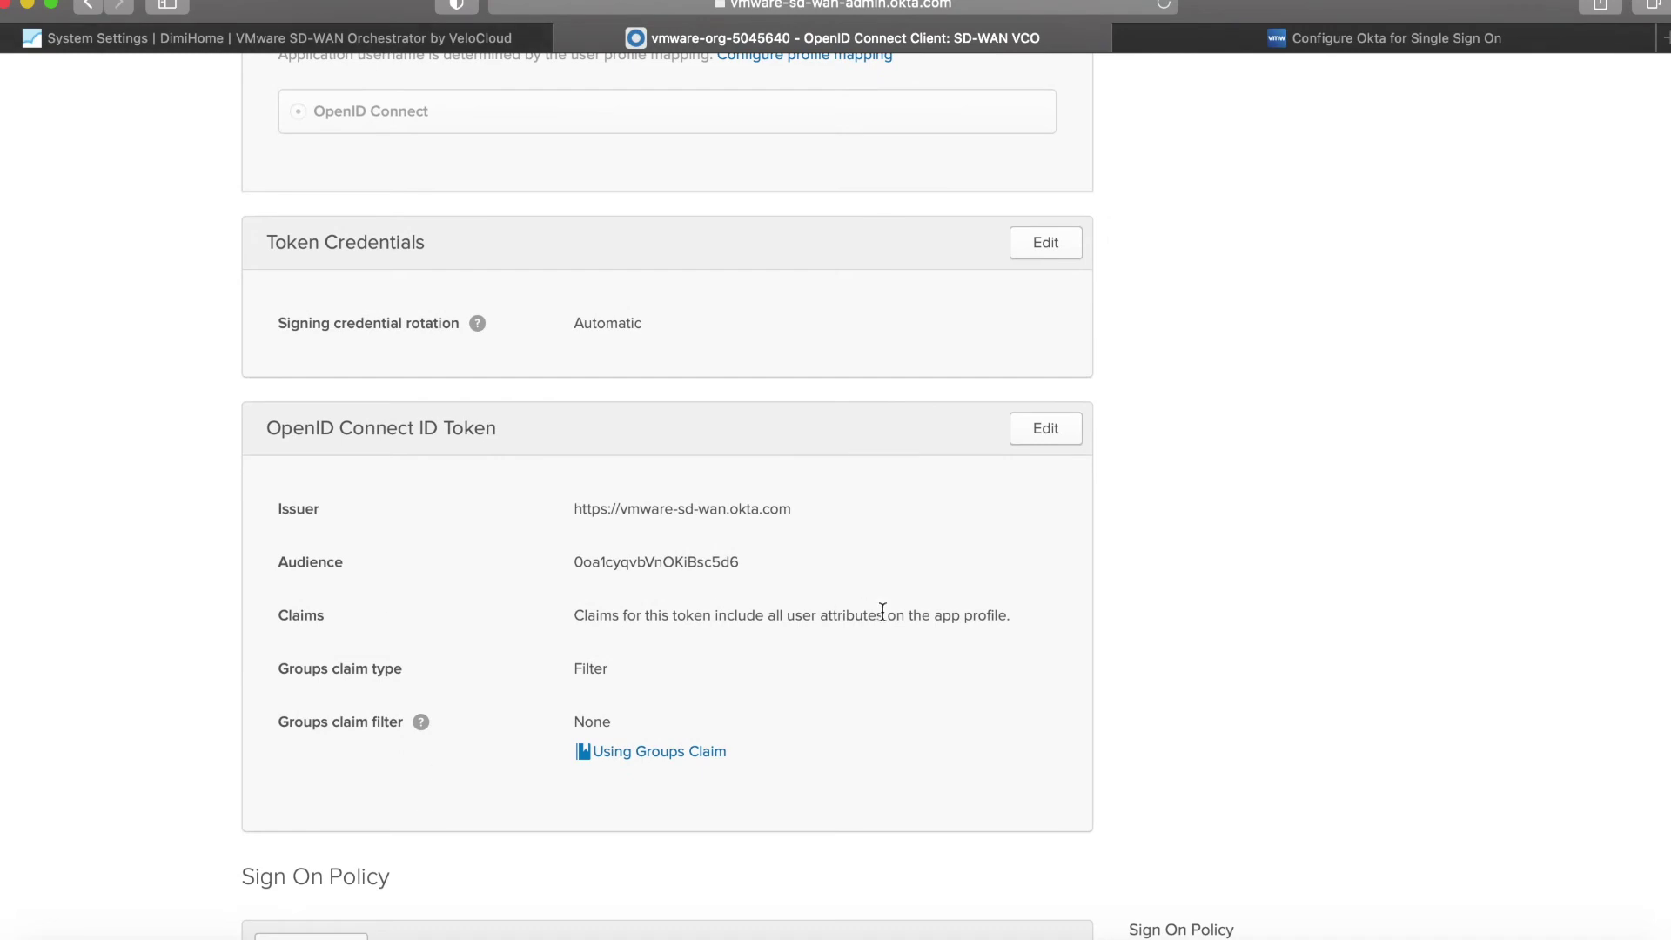
Set the ID token's groups claim filter to Matches regex '.*' and save it.
{"action": "left_click", "coordinate": [1045, 427]}
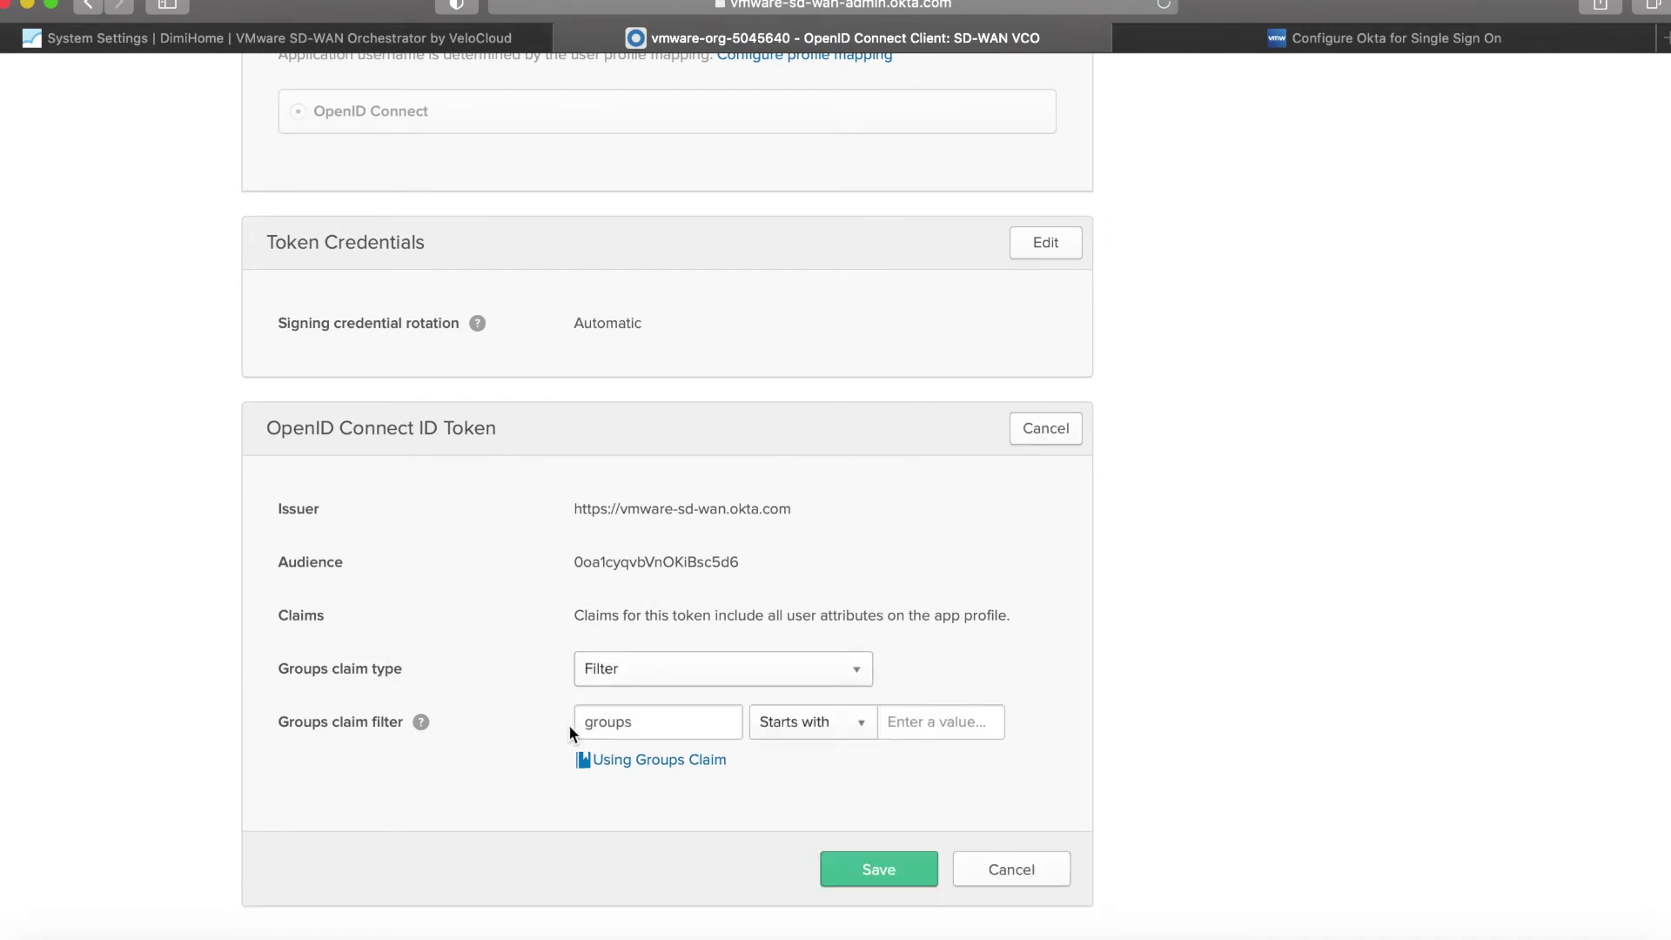
{"action": "left_click", "coordinate": [815, 735]}
{"action": "left_click", "coordinate": [810, 867]}
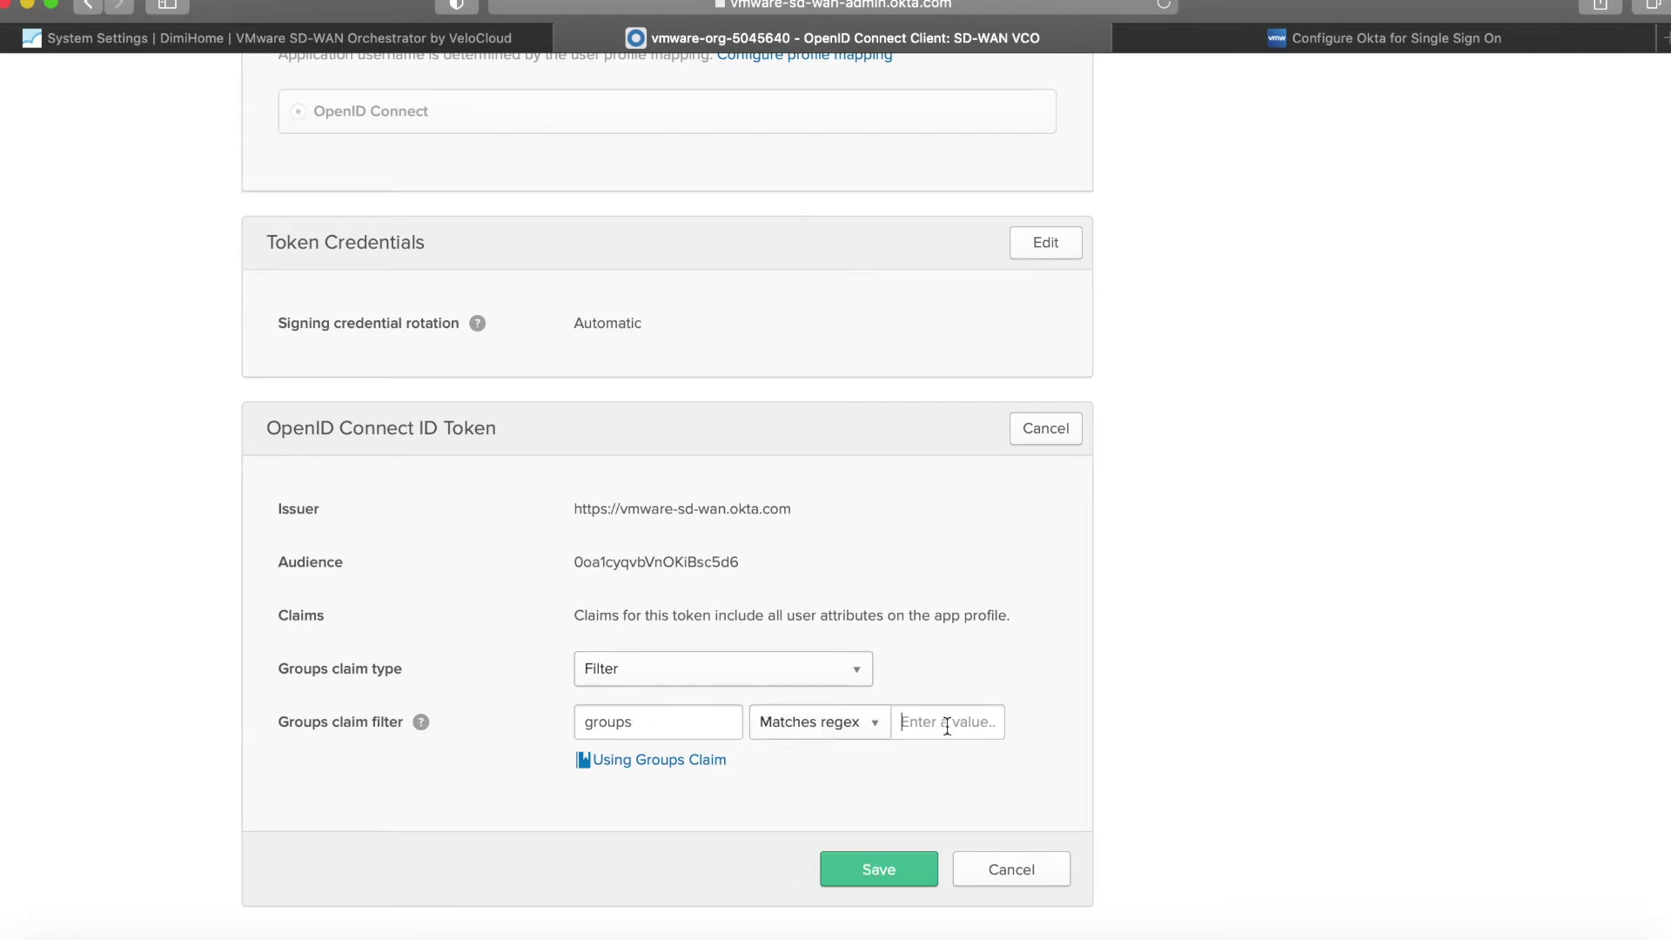
{"action": "type", "text": ".*"}
{"action": "left_click", "coordinate": [866, 860]}
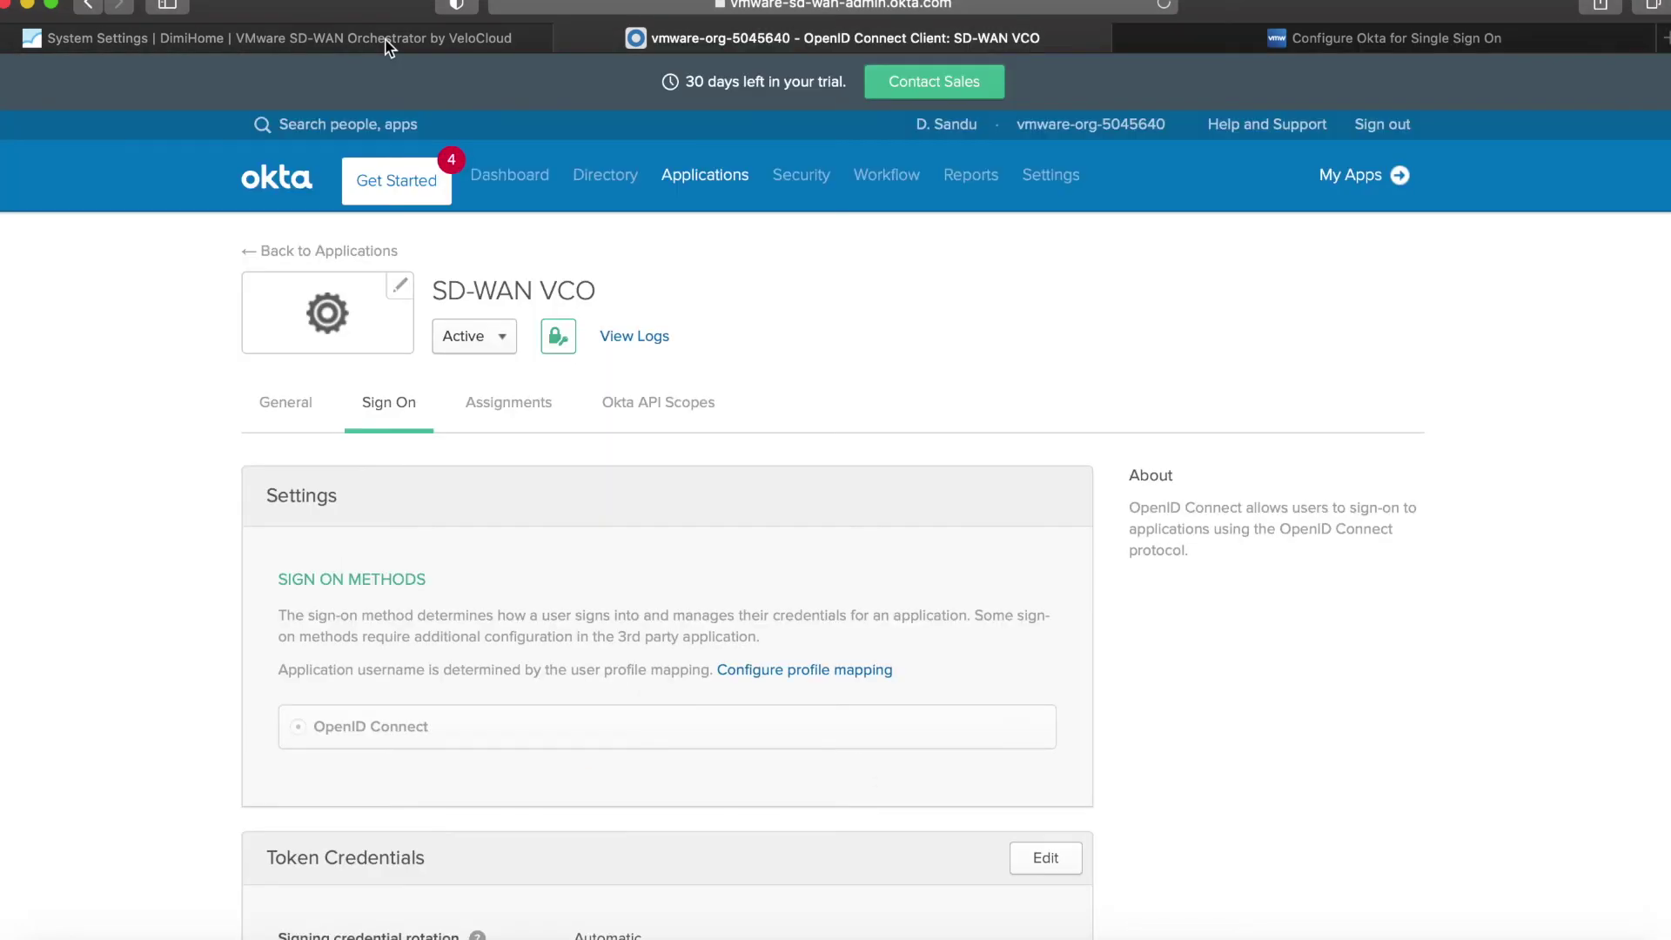
{"action": "left_click", "coordinate": [388, 43]}
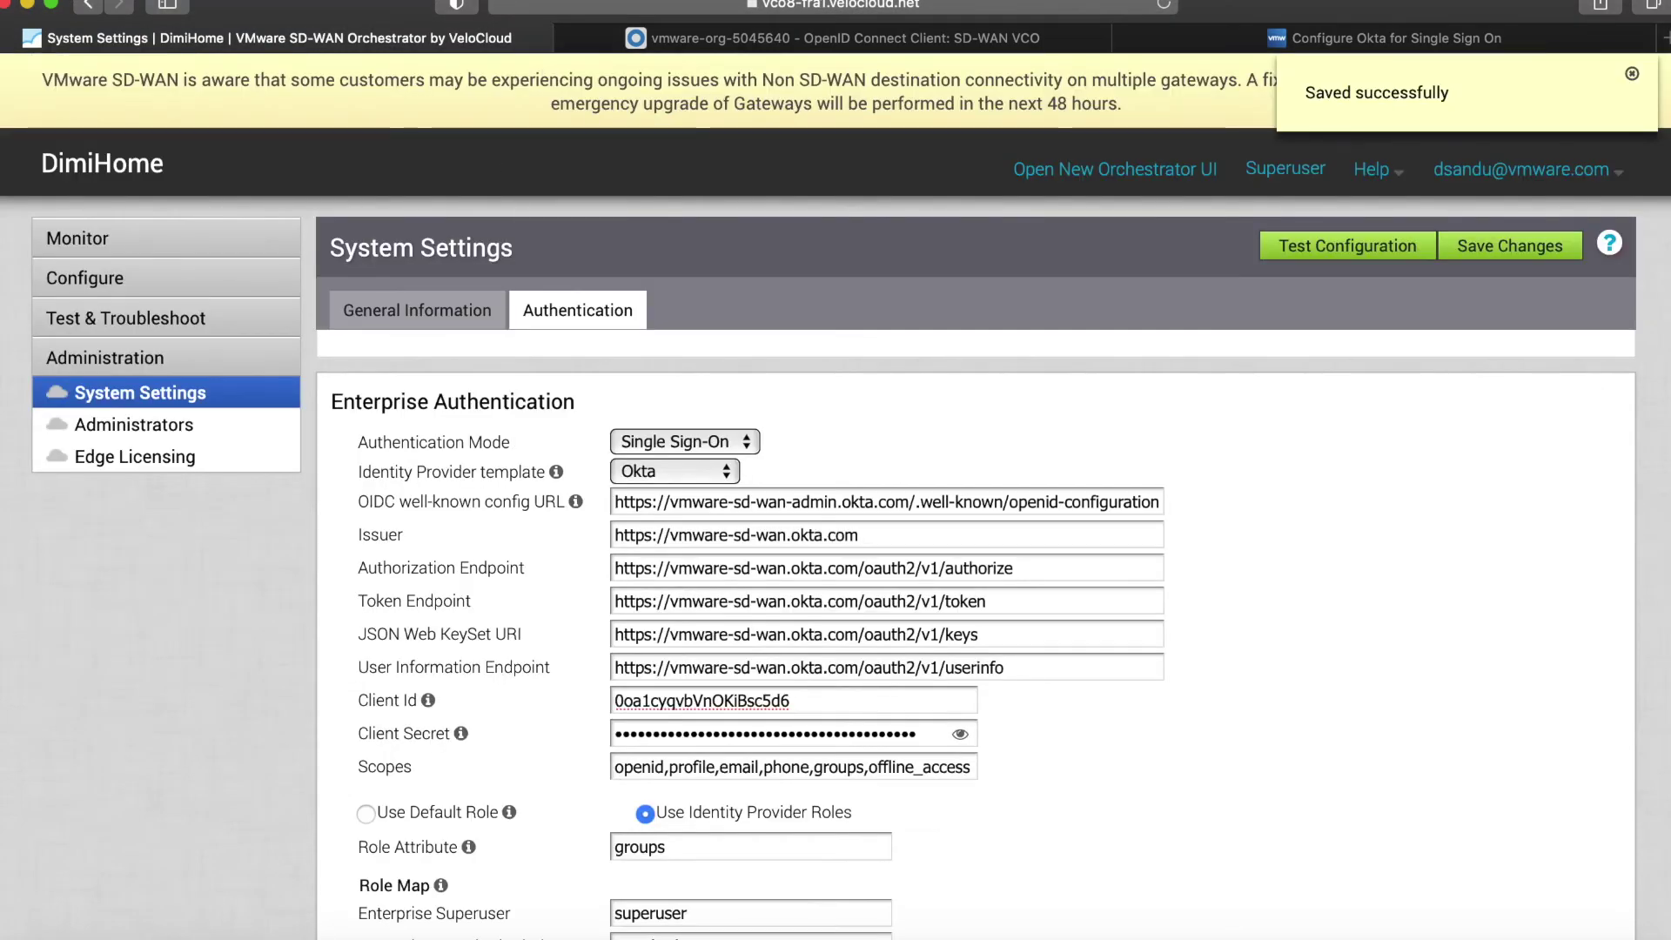
Start a new private Safari window from the File menu.
{"action": "left_click", "coordinate": [143, 3]}
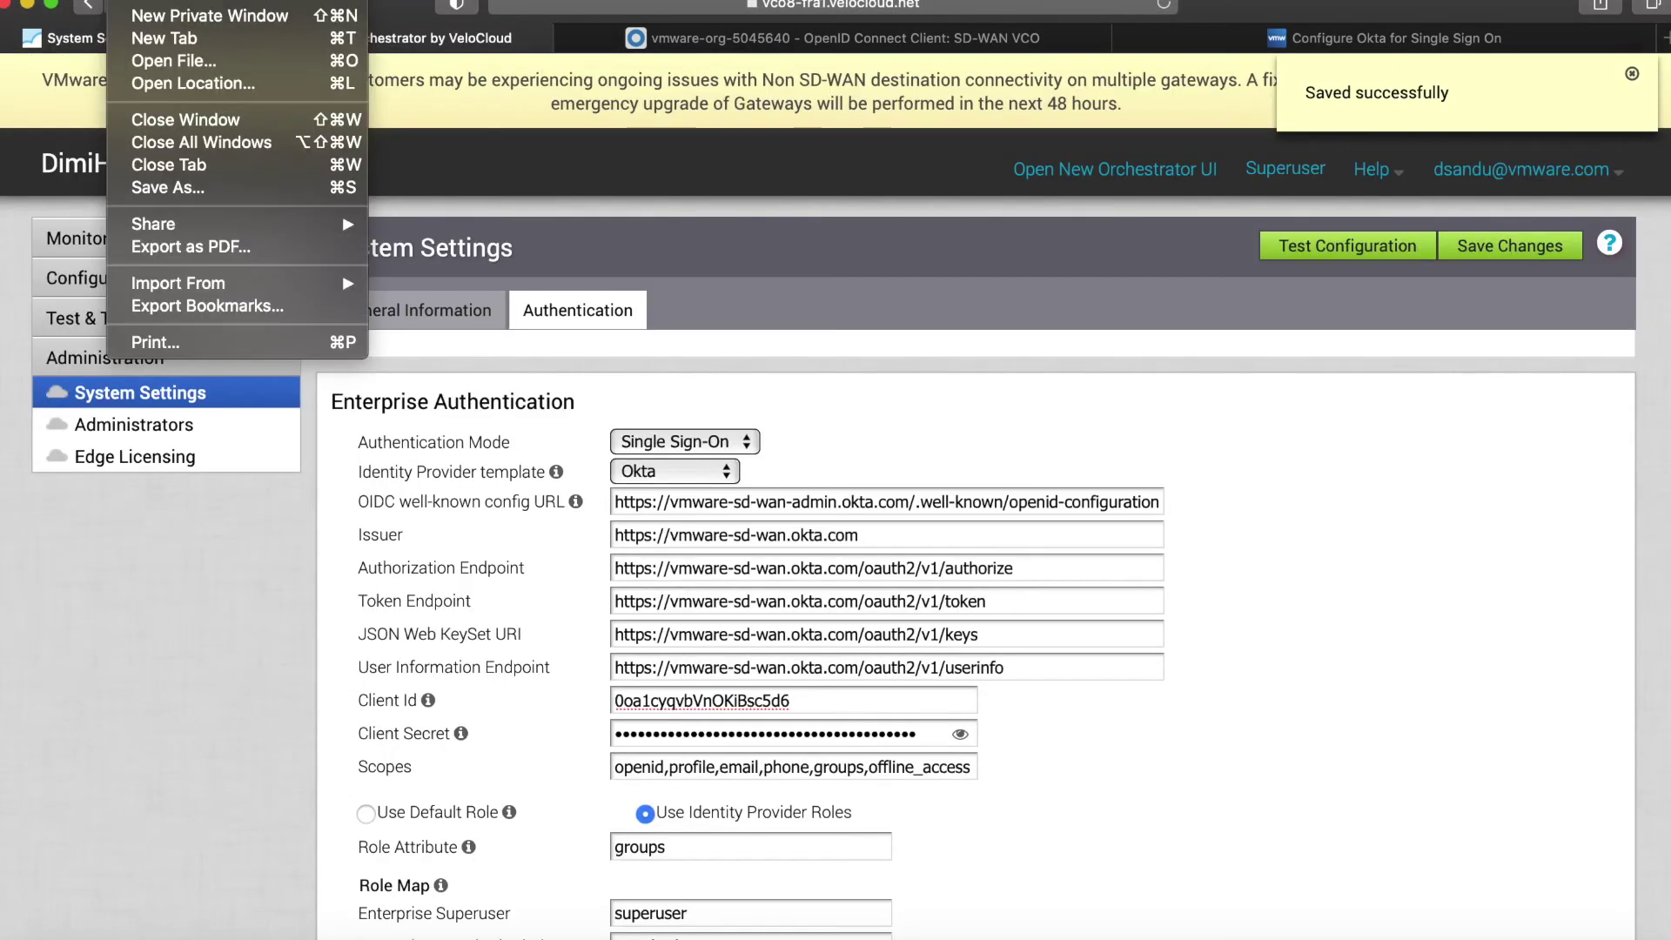
Load the VeloCloud orchestrator in a private window and sign in through Okta.
{"action": "left_click", "coordinate": [164, 16]}
{"action": "type", "text": "v"}
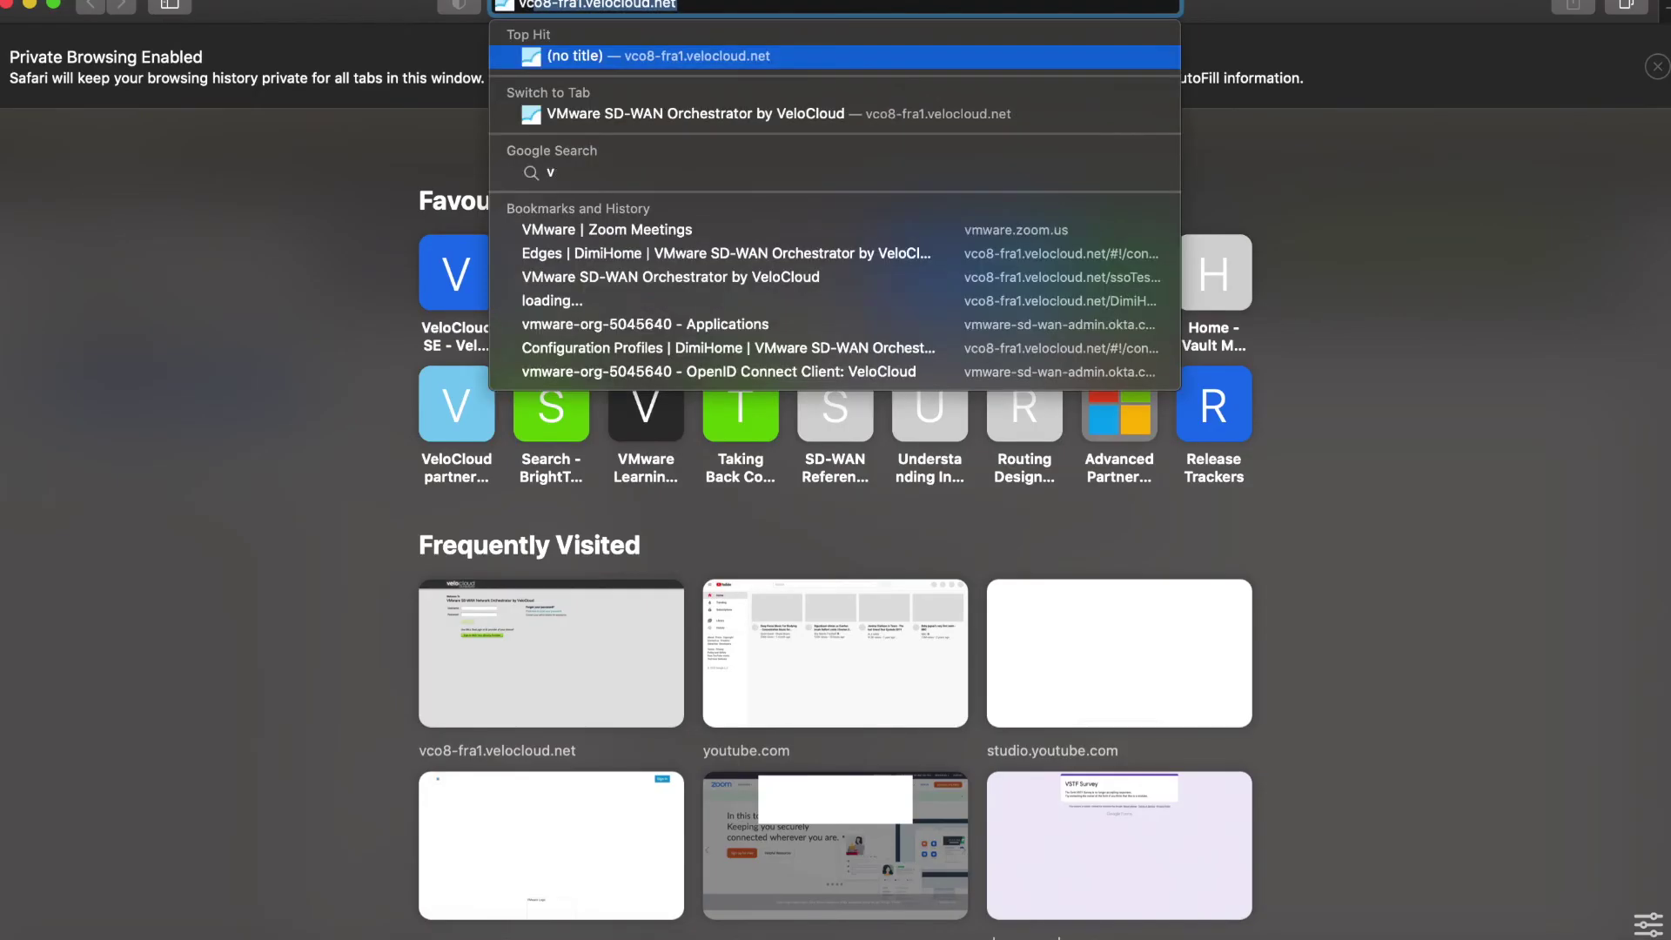
{"action": "type", "text": "elo"}
{"action": "key", "text": "Return"}
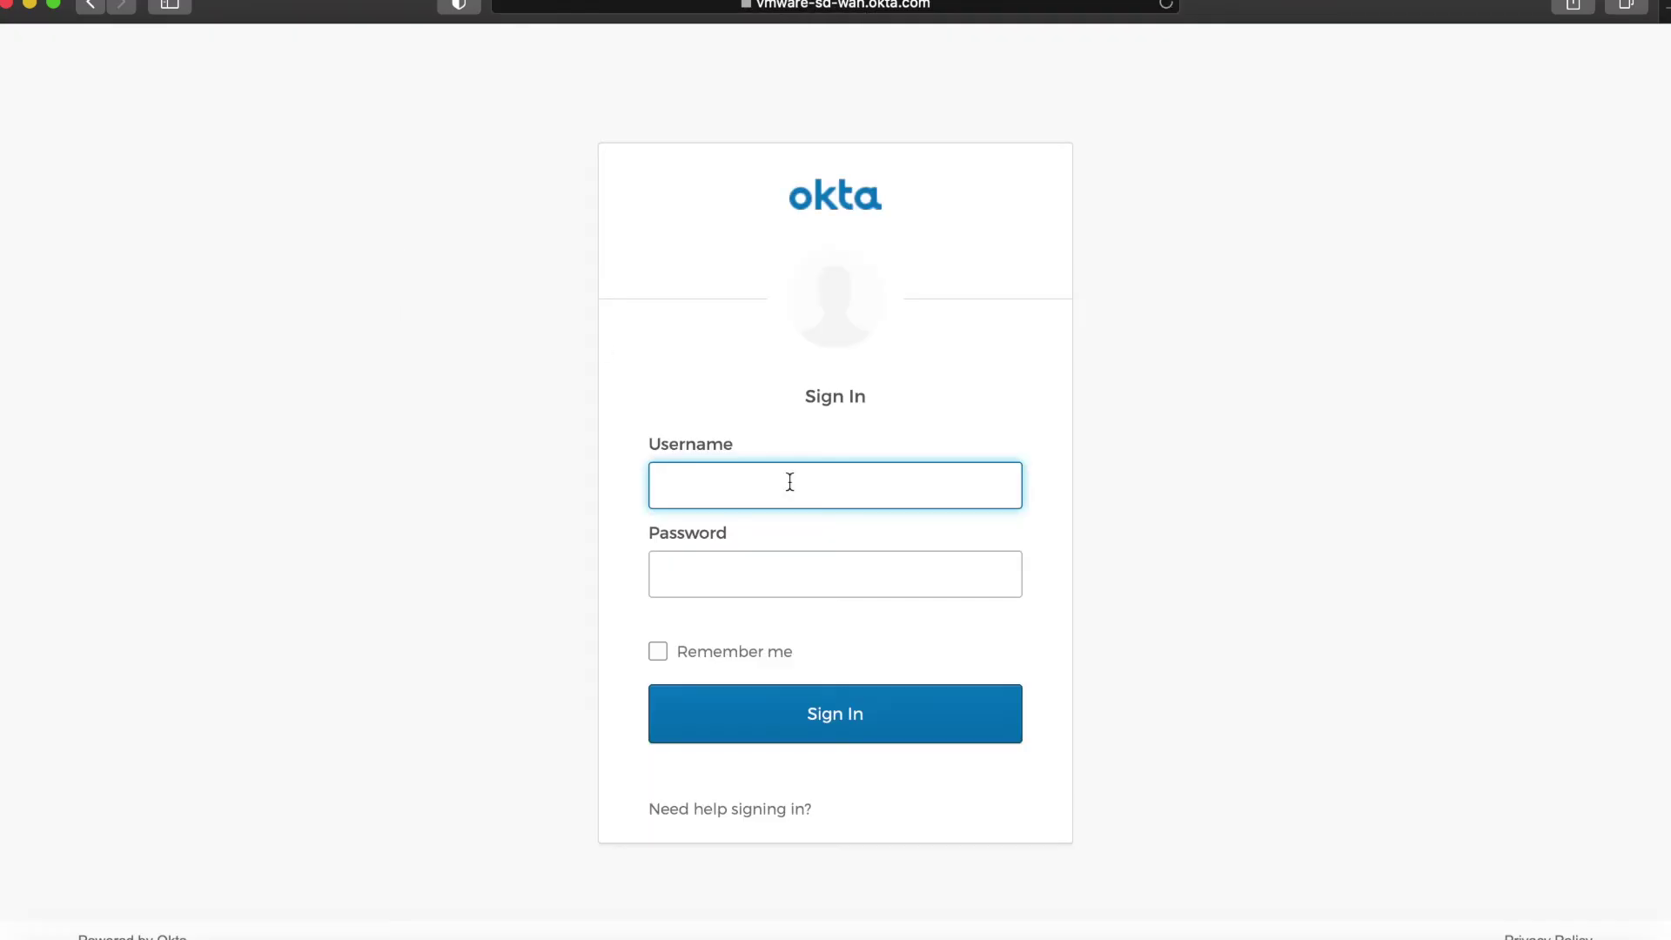
{"action": "key", "text": "Return"}
{"action": "key", "text": "Return"}
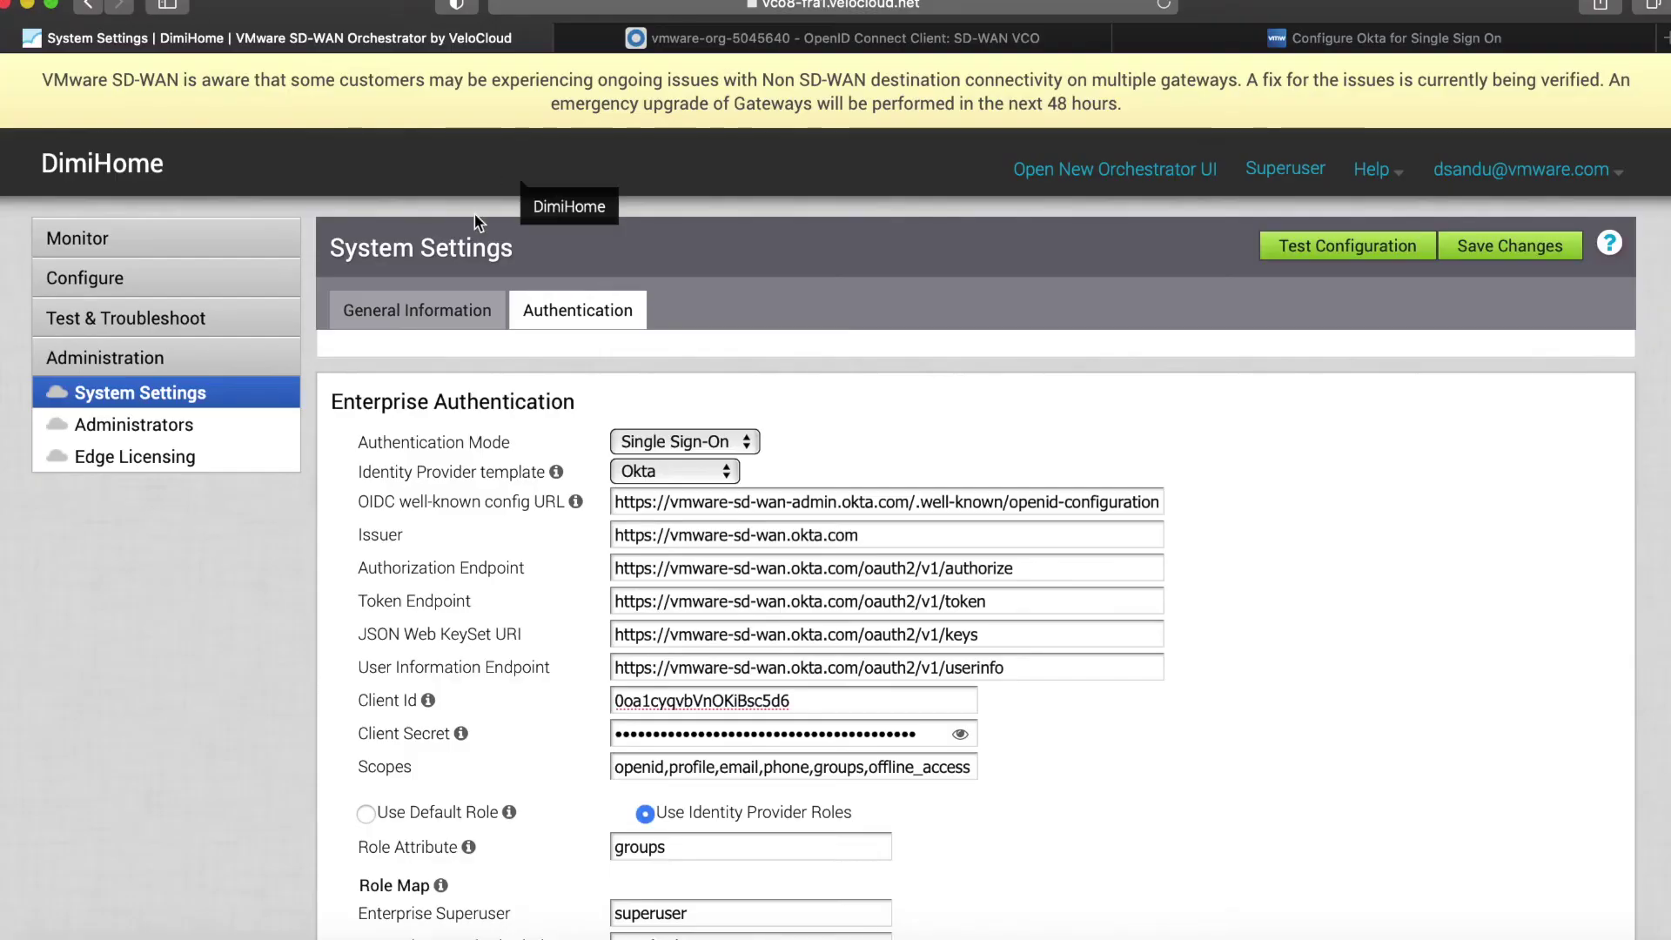
{"action": "scroll", "coordinate": [498, 412], "scroll_direction": "down", "scroll_amount": 5}
Try Use Default Role with Superuser, then revert to Use Identity Provider Roles.
{"action": "scroll", "coordinate": [498, 413], "scroll_direction": "down", "scroll_amount": 1}
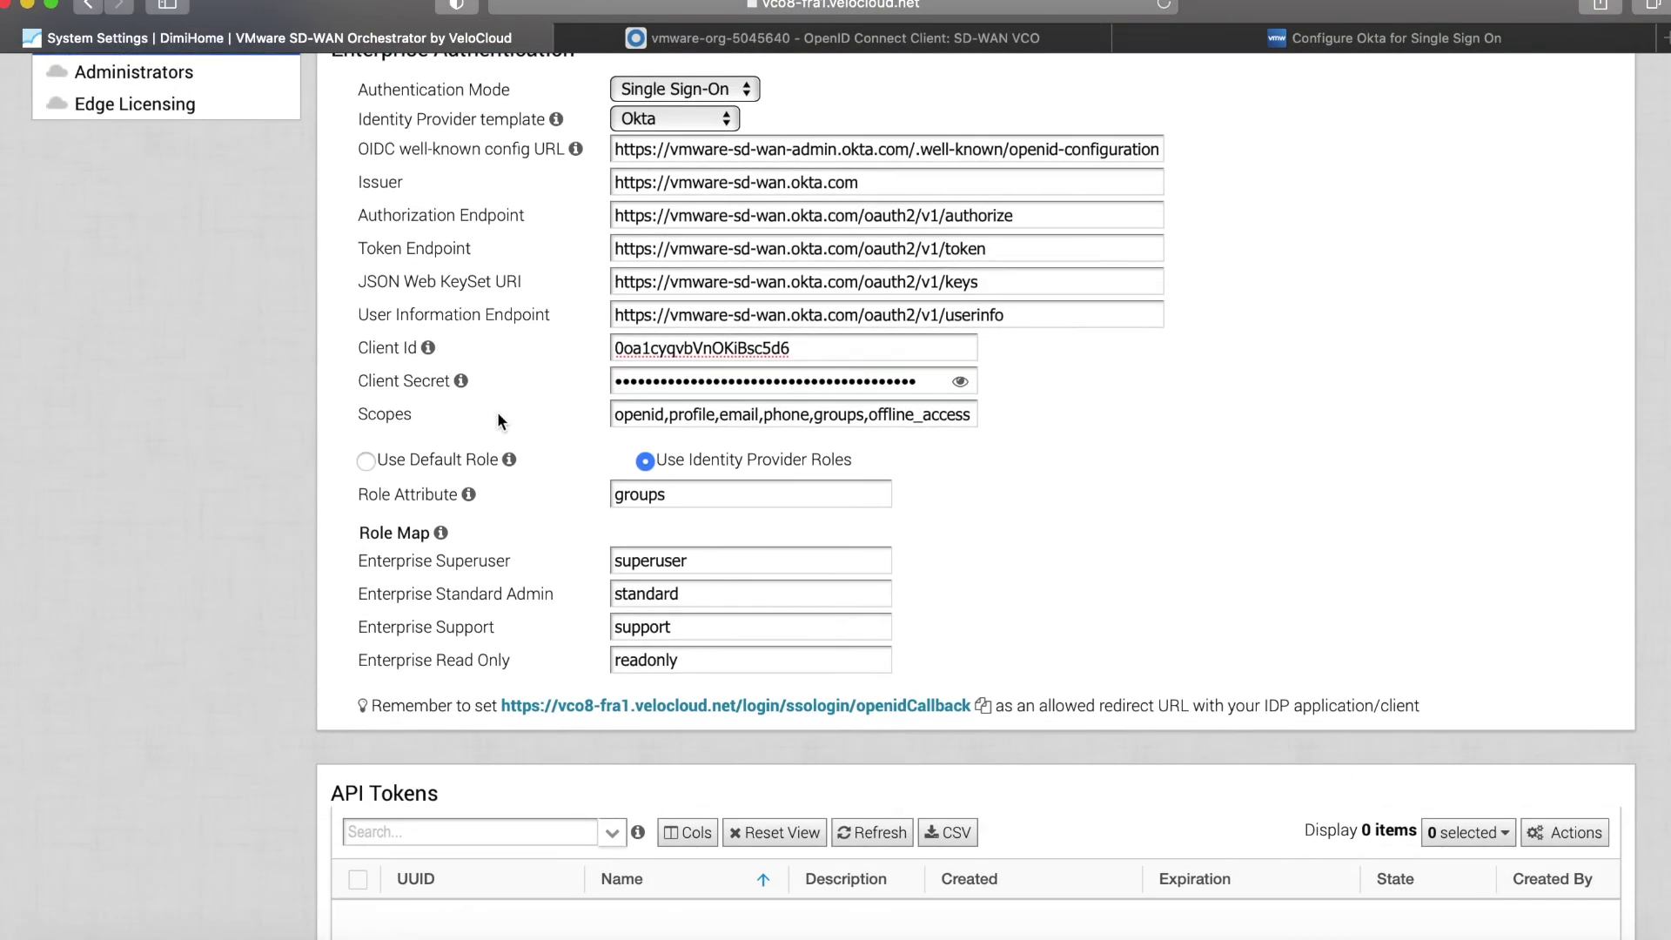
{"action": "left_click", "coordinate": [403, 456]}
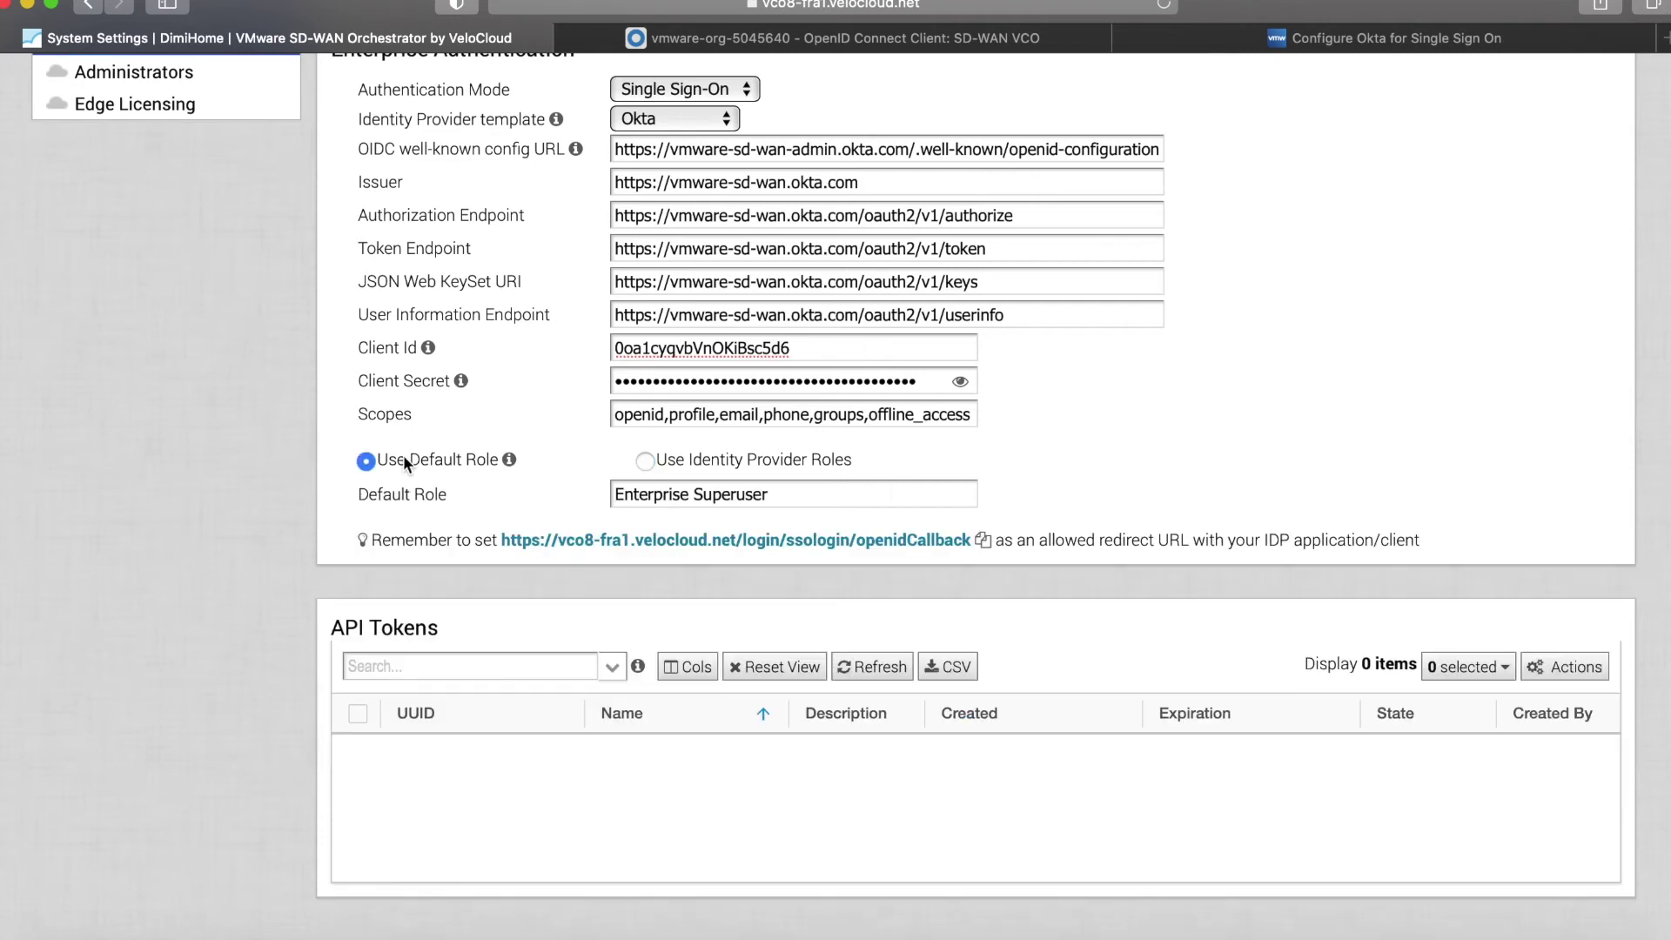
{"action": "double_click", "coordinate": [760, 501]}
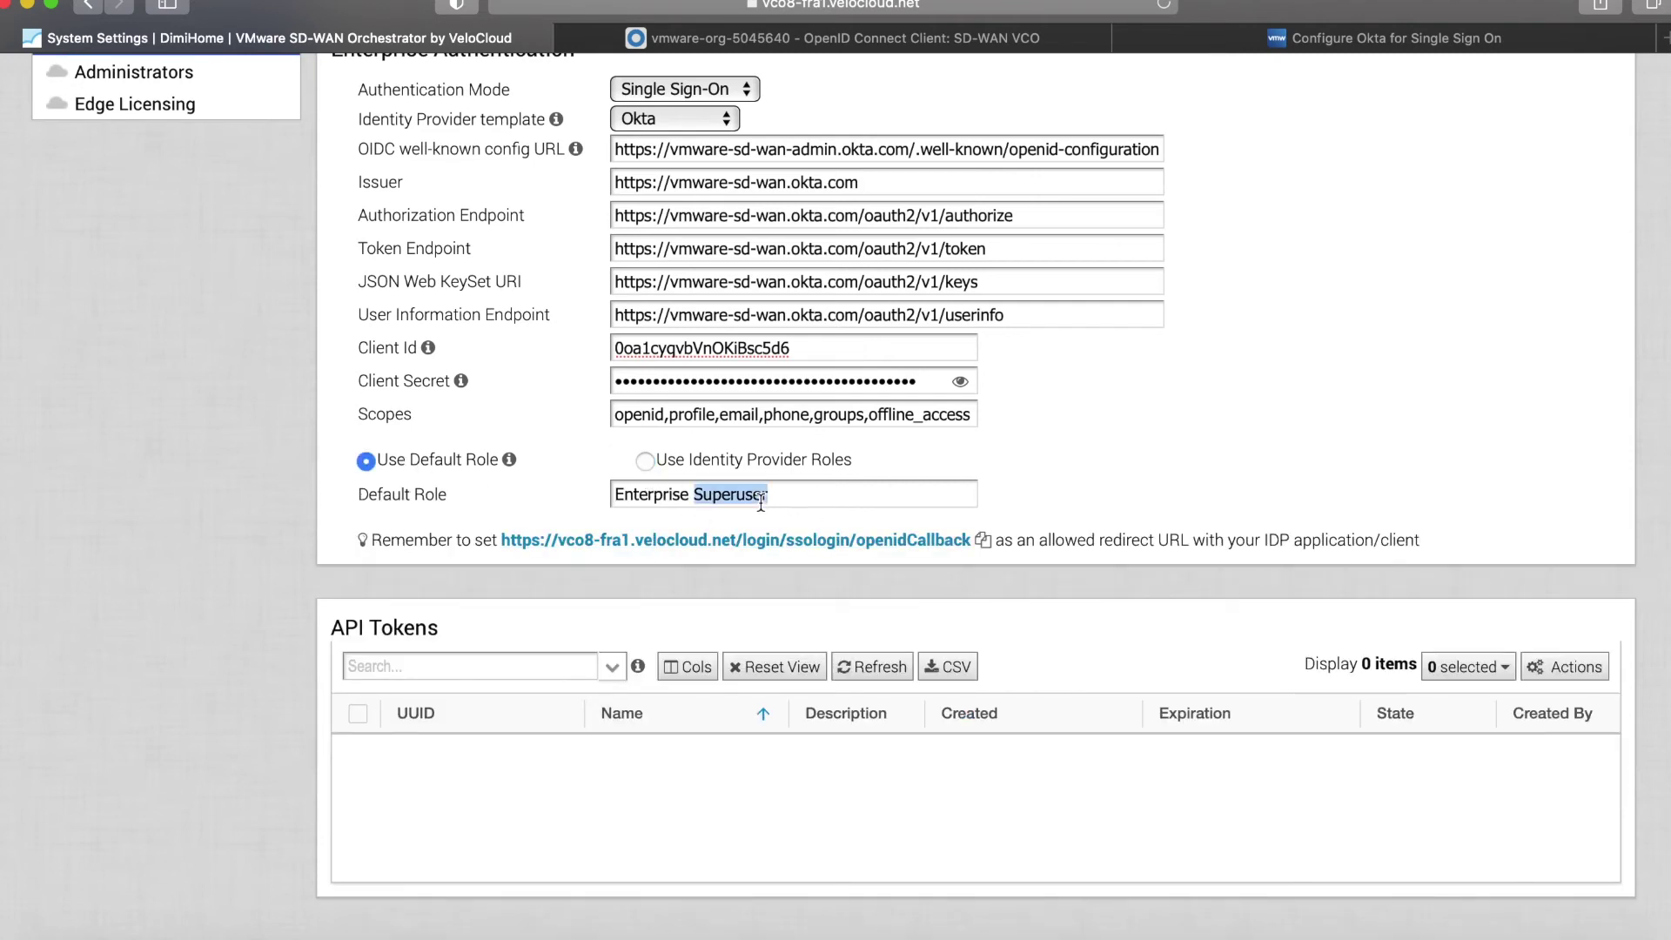
{"action": "left_click", "coordinate": [686, 456]}
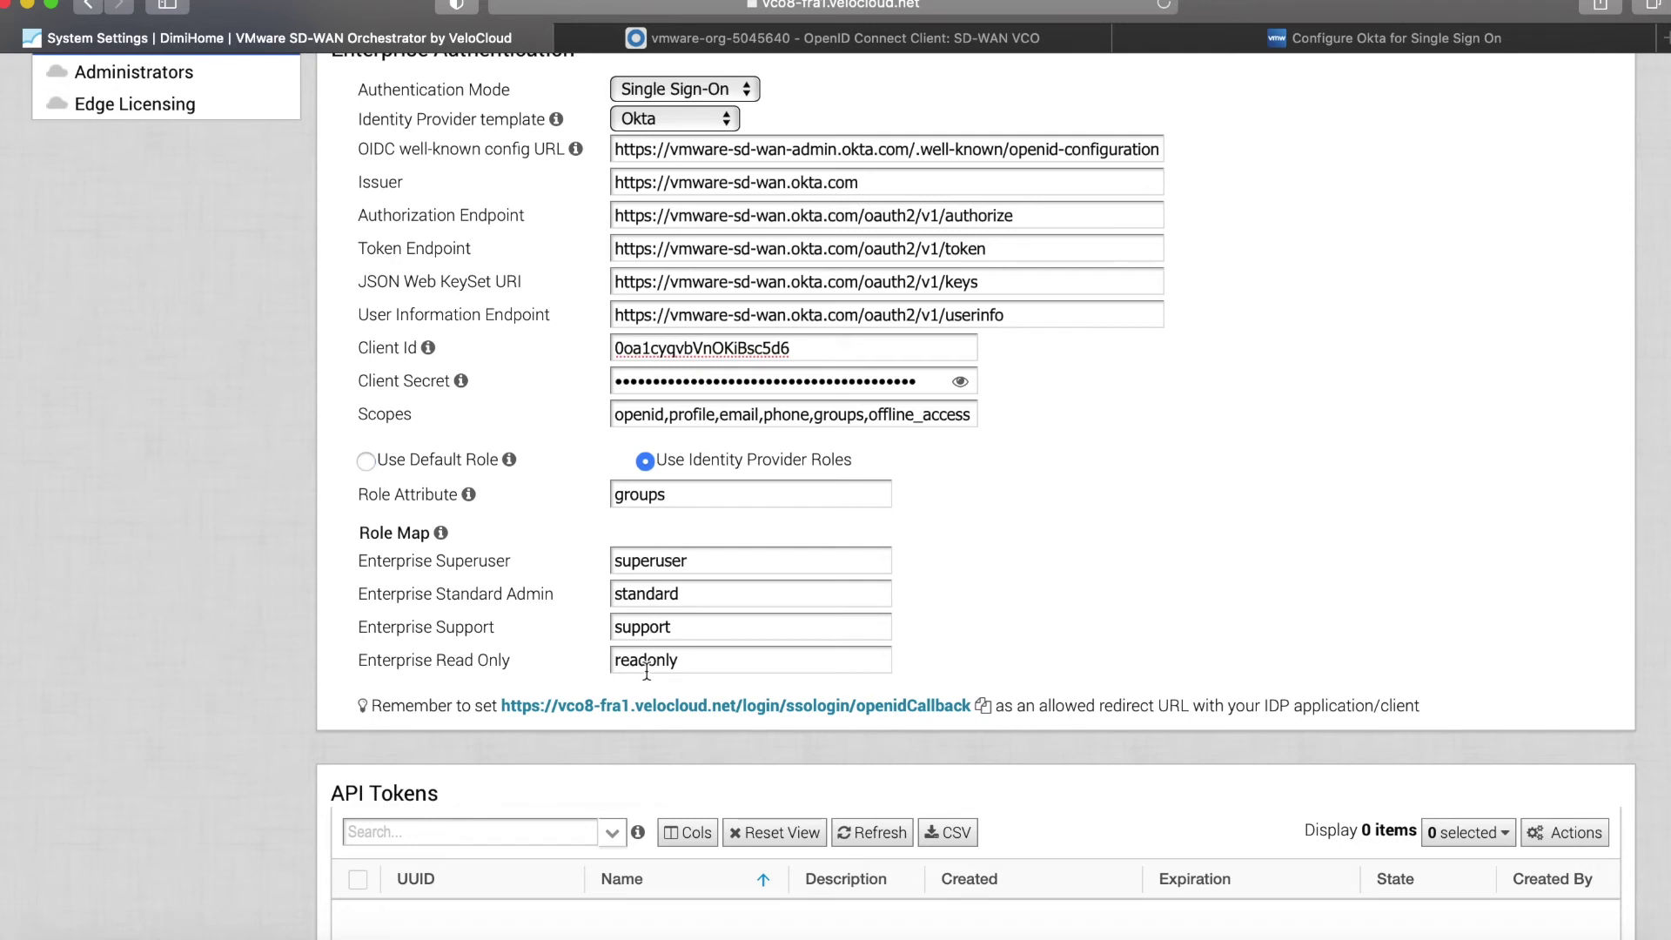
{"action": "double_click", "coordinate": [647, 565]}
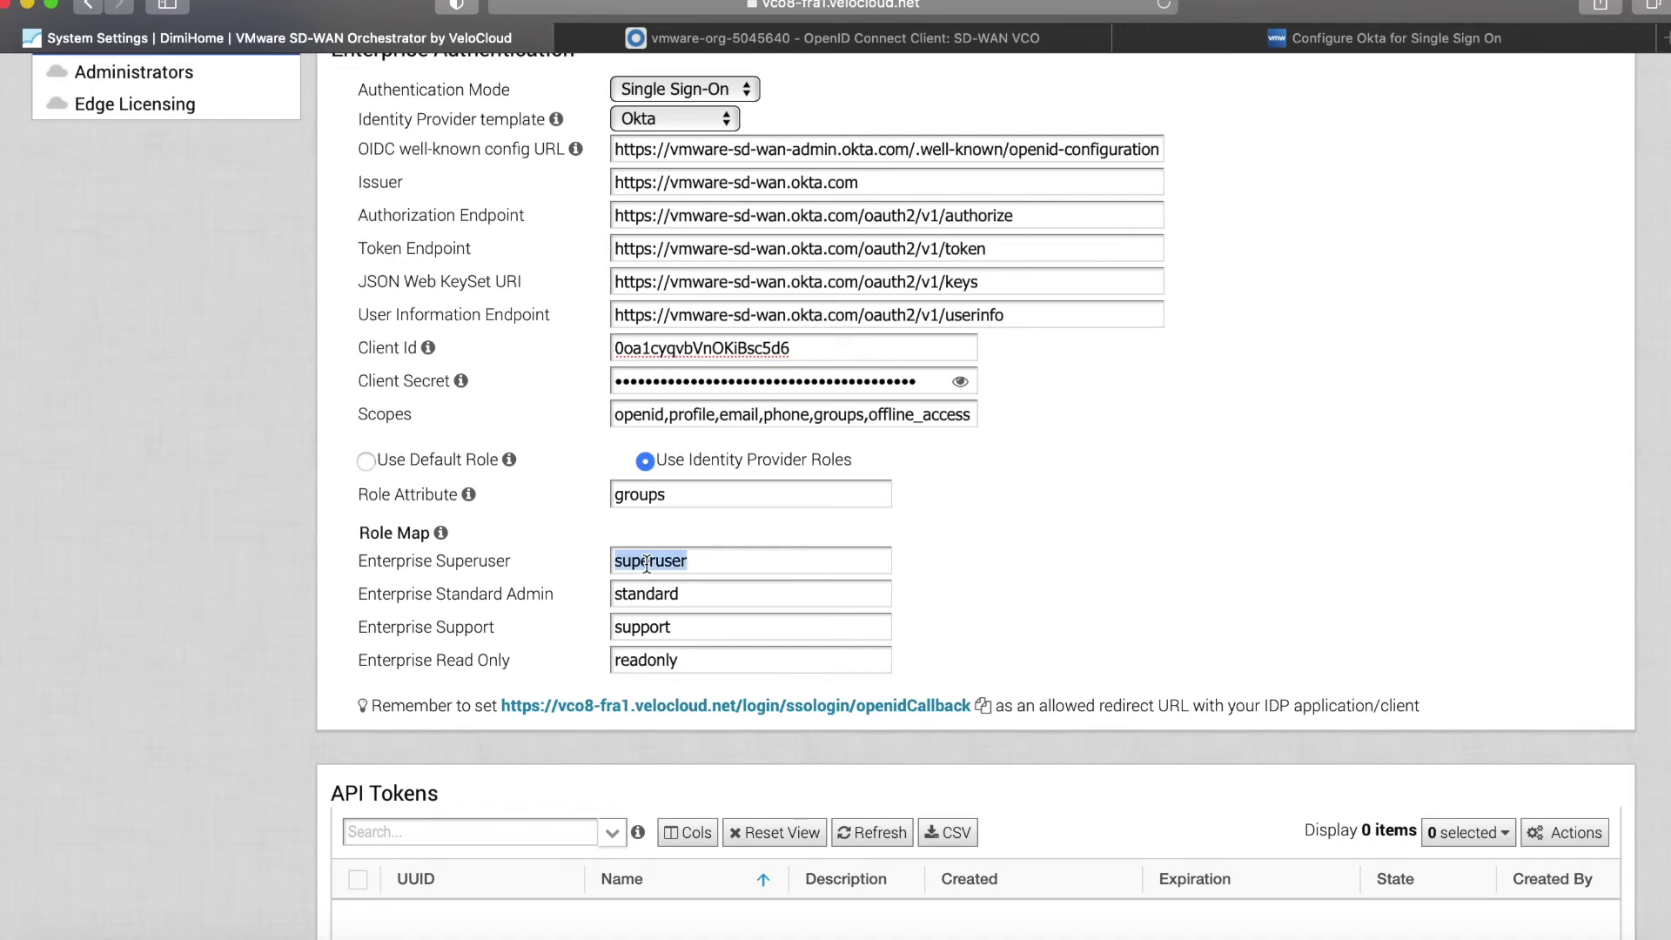
{"action": "left_click", "coordinate": [767, 36]}
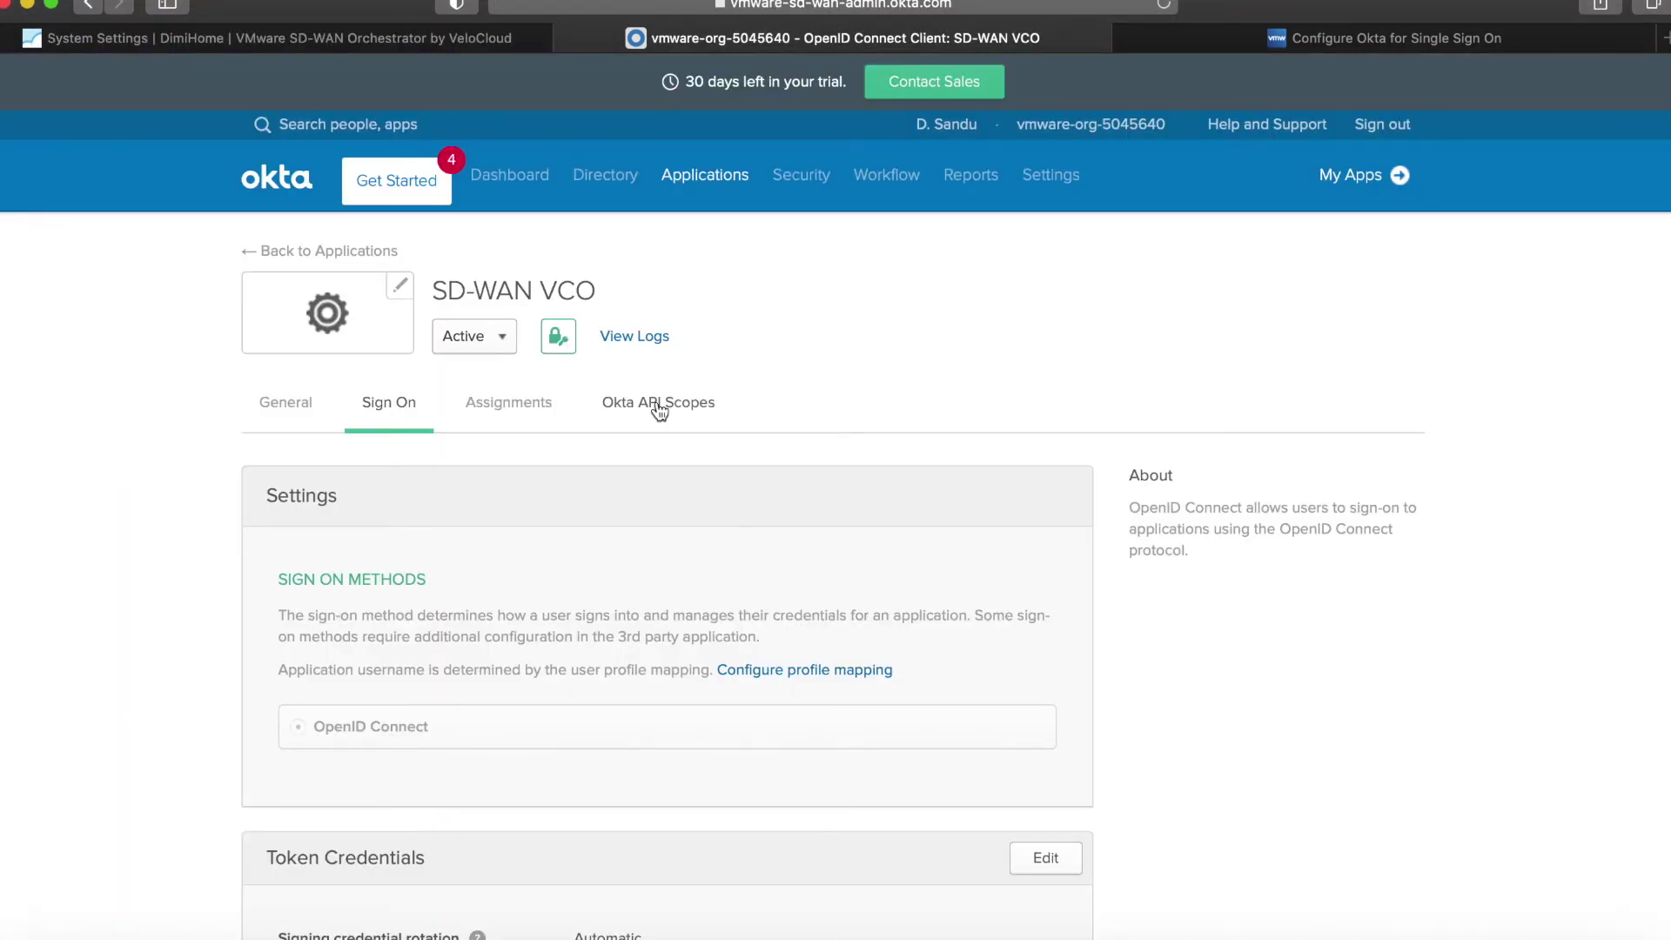
{"action": "scroll", "coordinate": [658, 410], "scroll_direction": "down", "scroll_amount": 10}
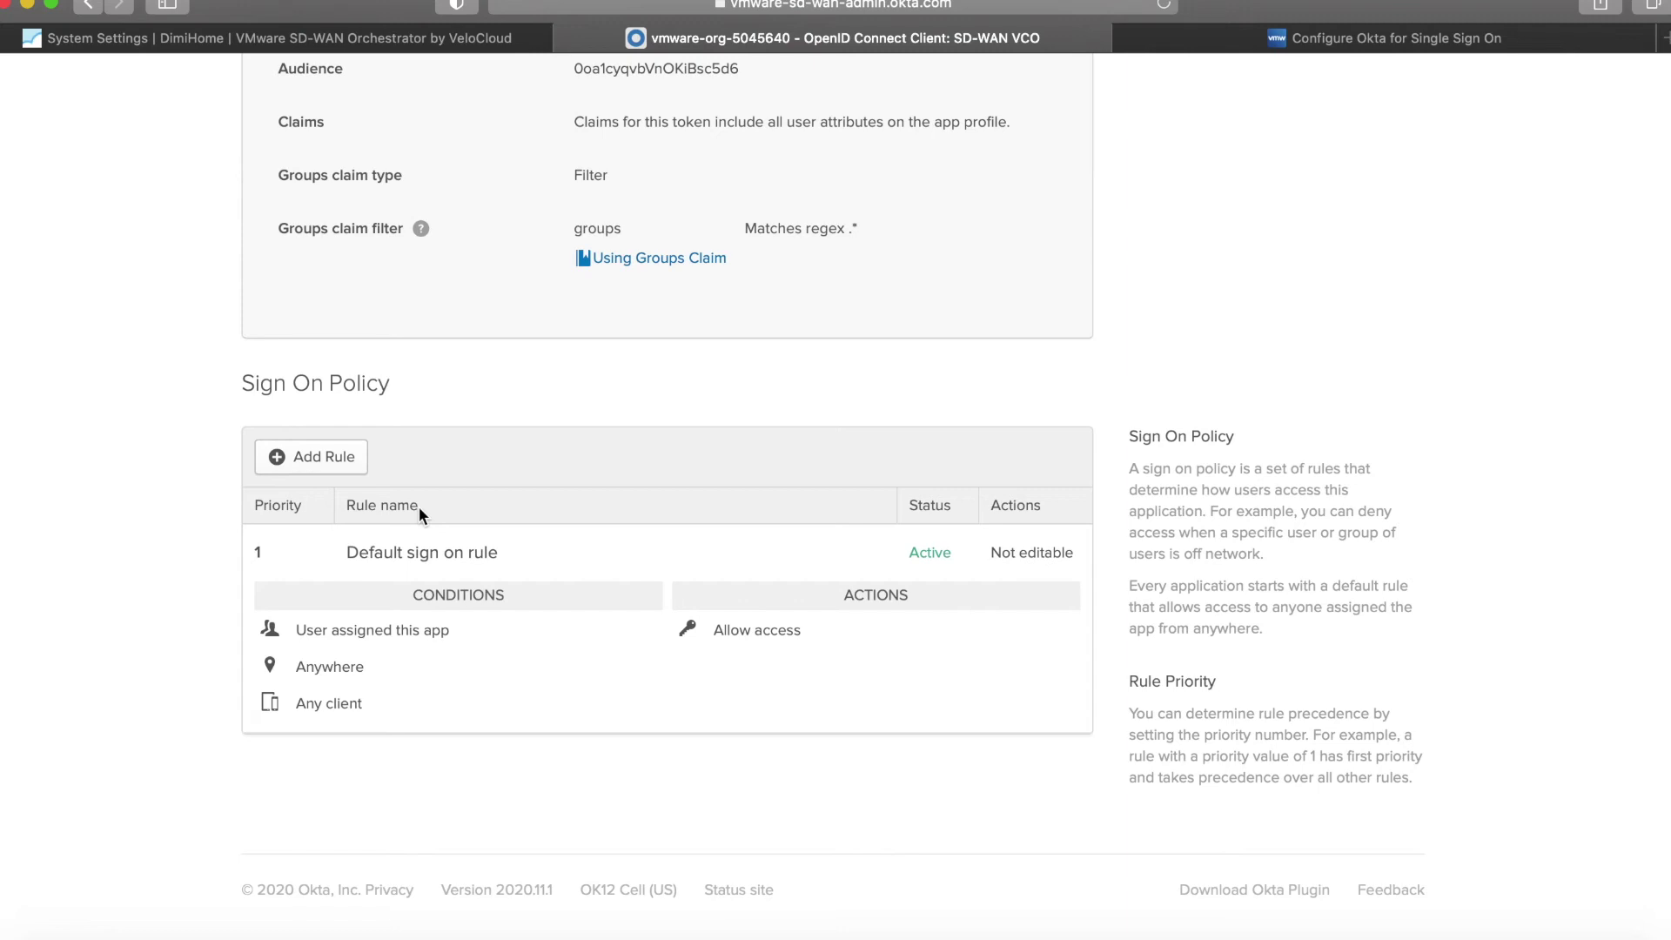
{"action": "left_click", "coordinate": [343, 461]}
{"action": "scroll", "coordinate": [695, 374], "scroll_direction": "down", "scroll_amount": 3}
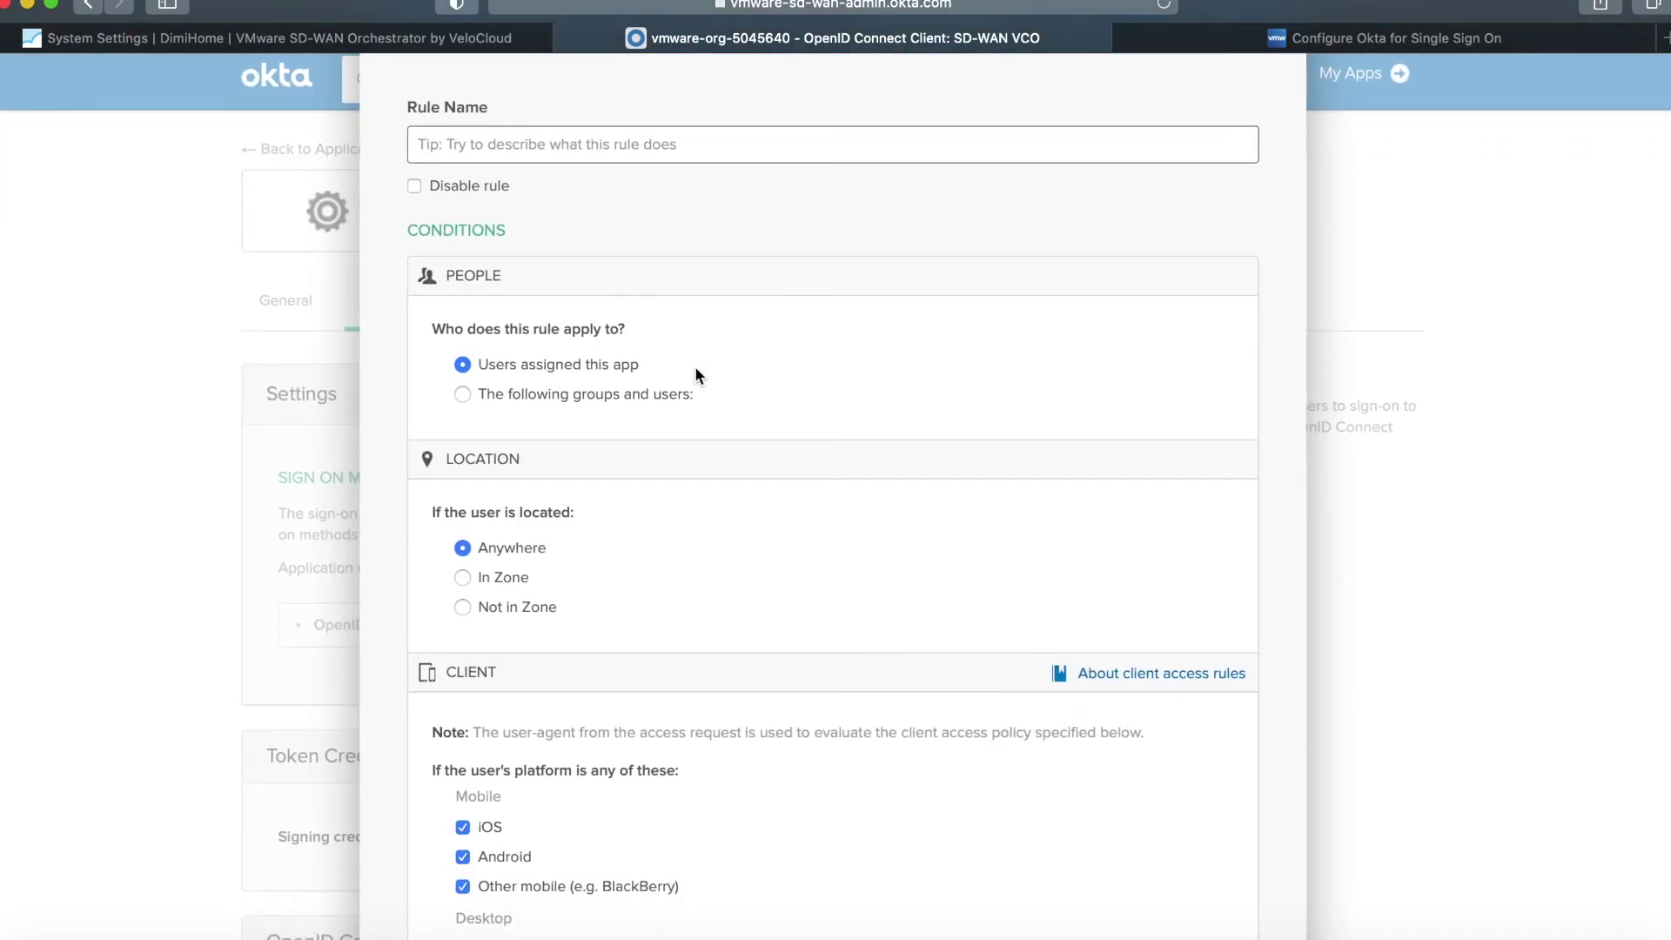
{"action": "scroll", "coordinate": [695, 372], "scroll_direction": "down", "scroll_amount": 5}
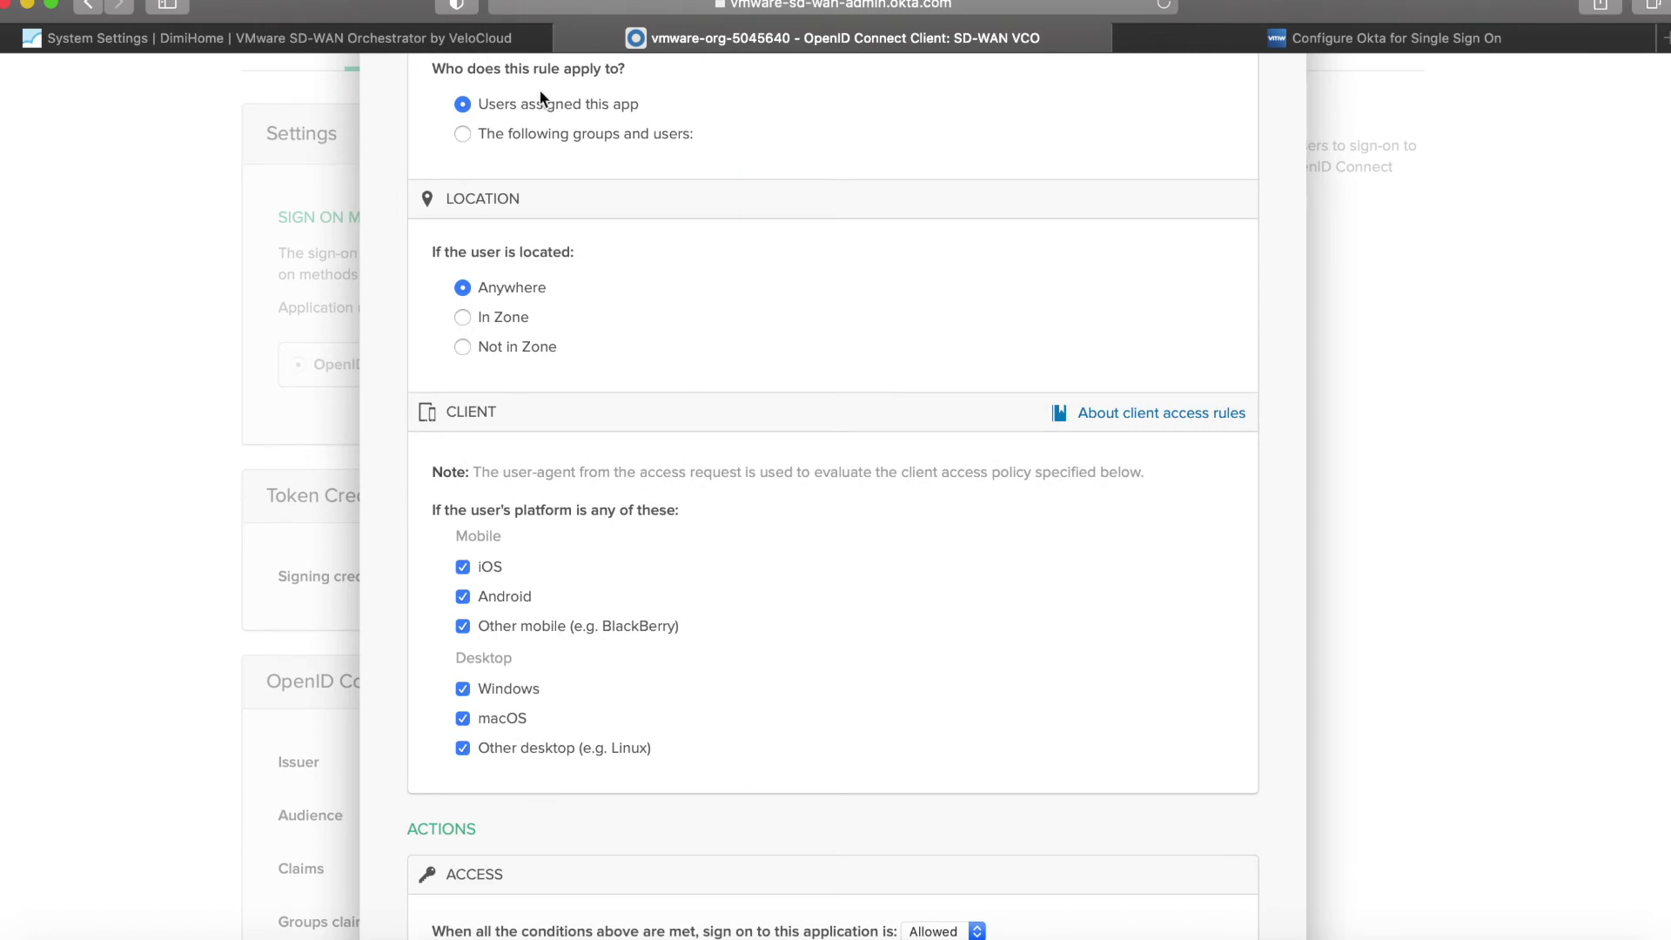
{"action": "scroll", "coordinate": [559, 445], "scroll_direction": "down", "scroll_amount": 5}
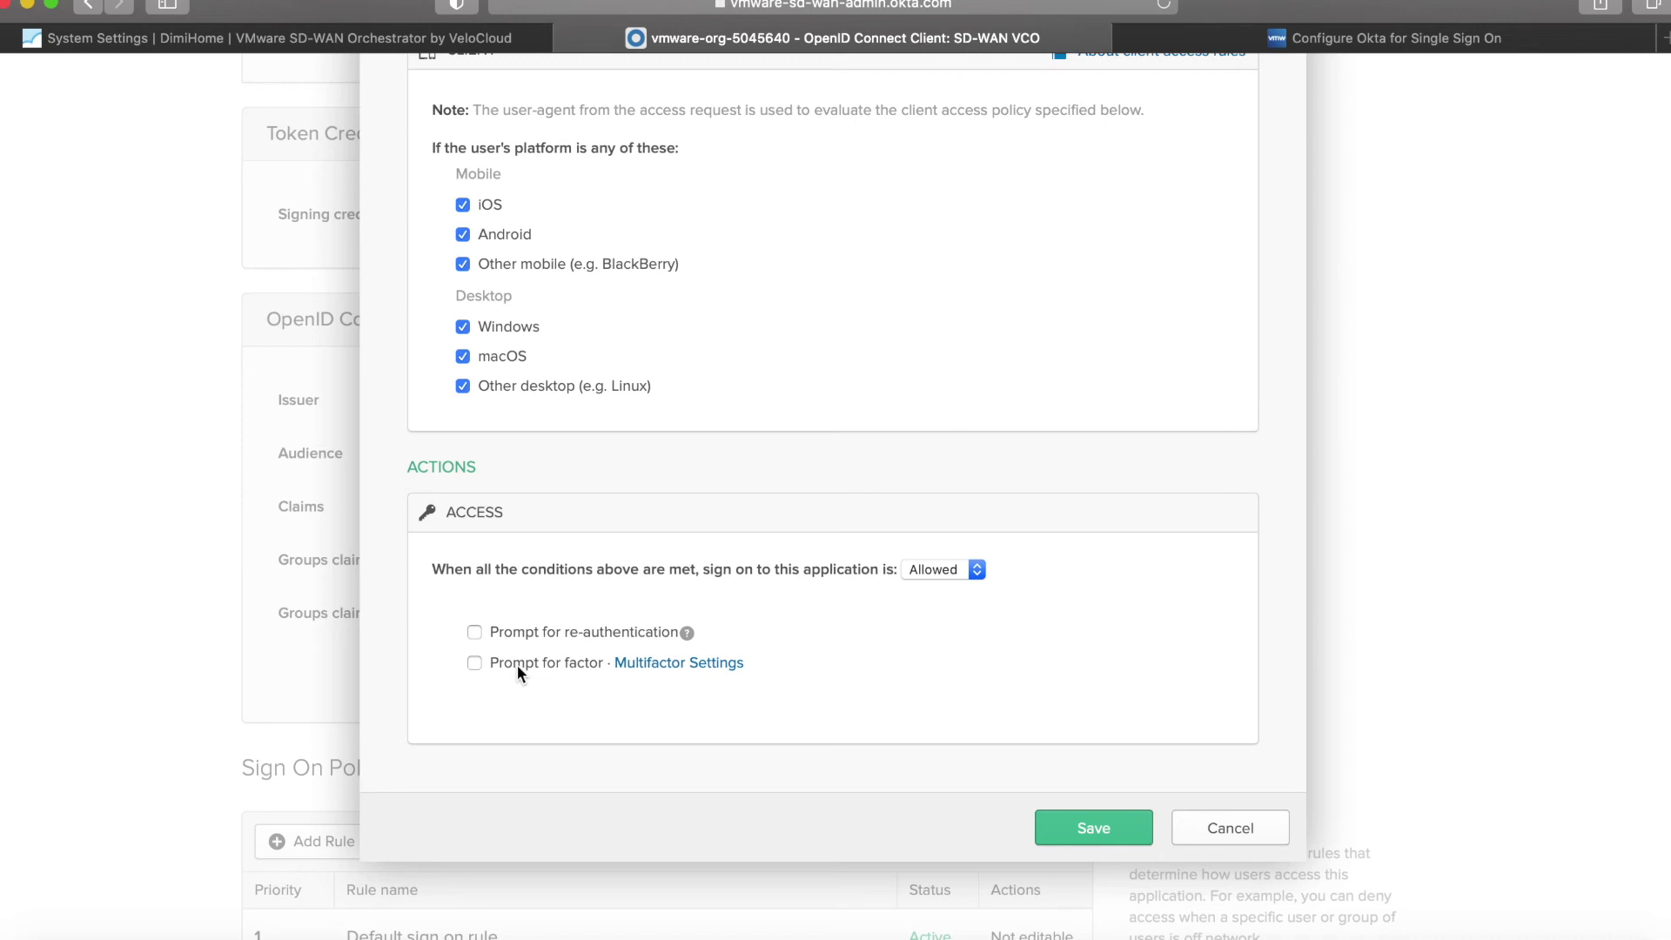
{"action": "scroll", "coordinate": [517, 665], "scroll_direction": "up", "scroll_amount": 10}
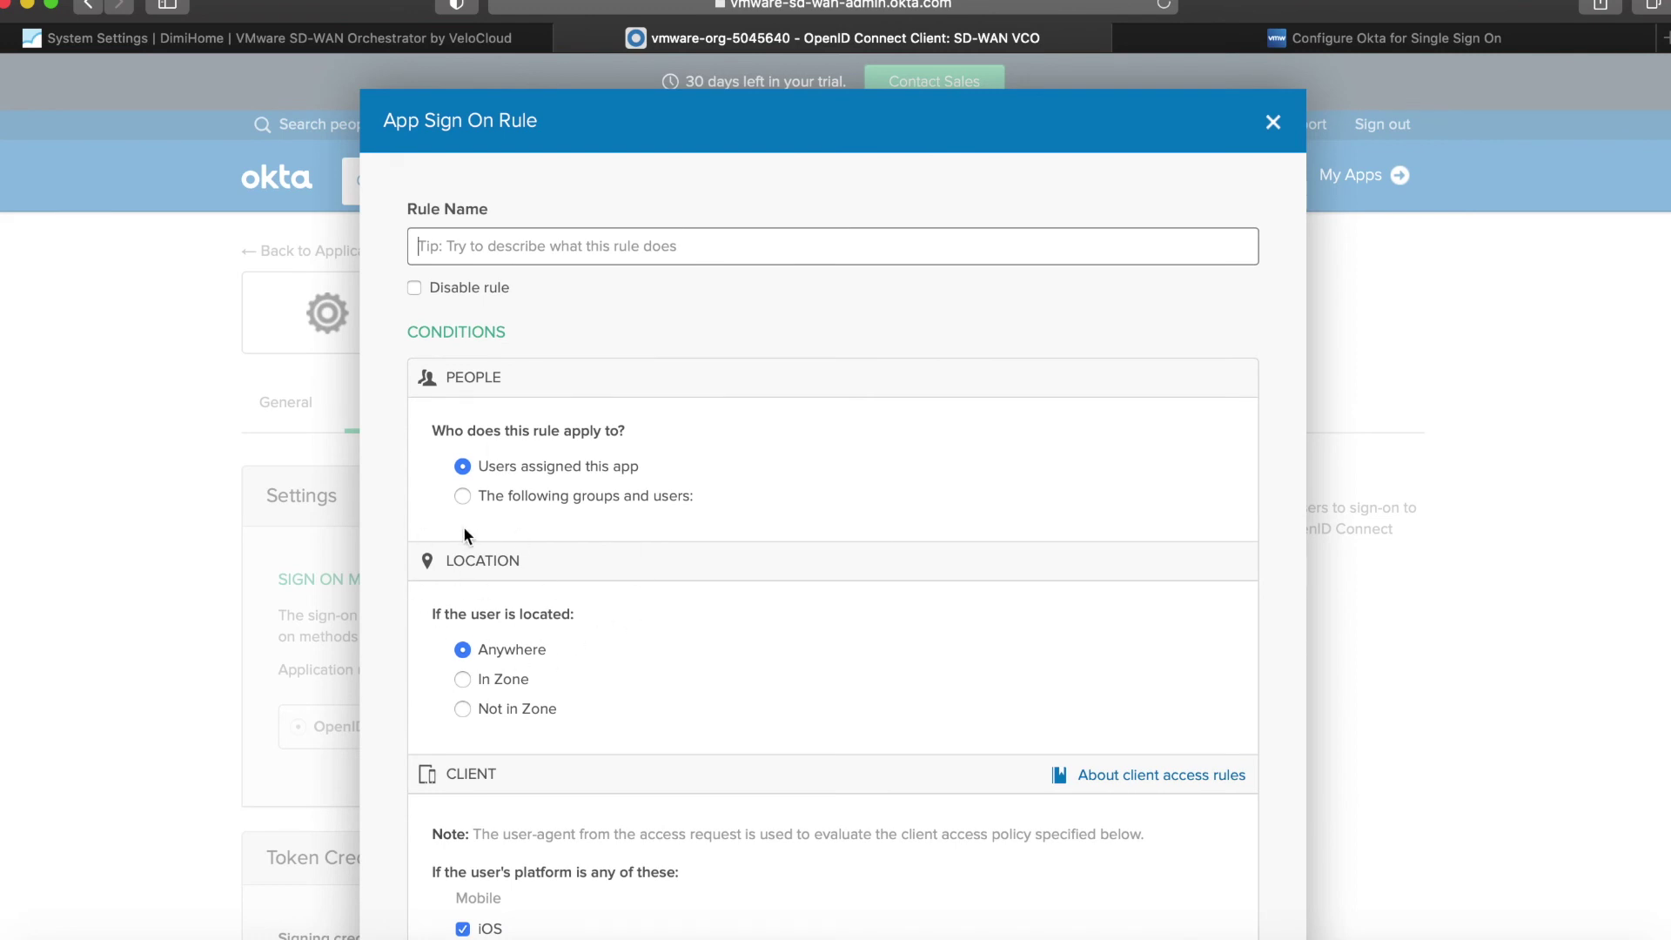
{"action": "left_click", "coordinate": [1272, 121]}
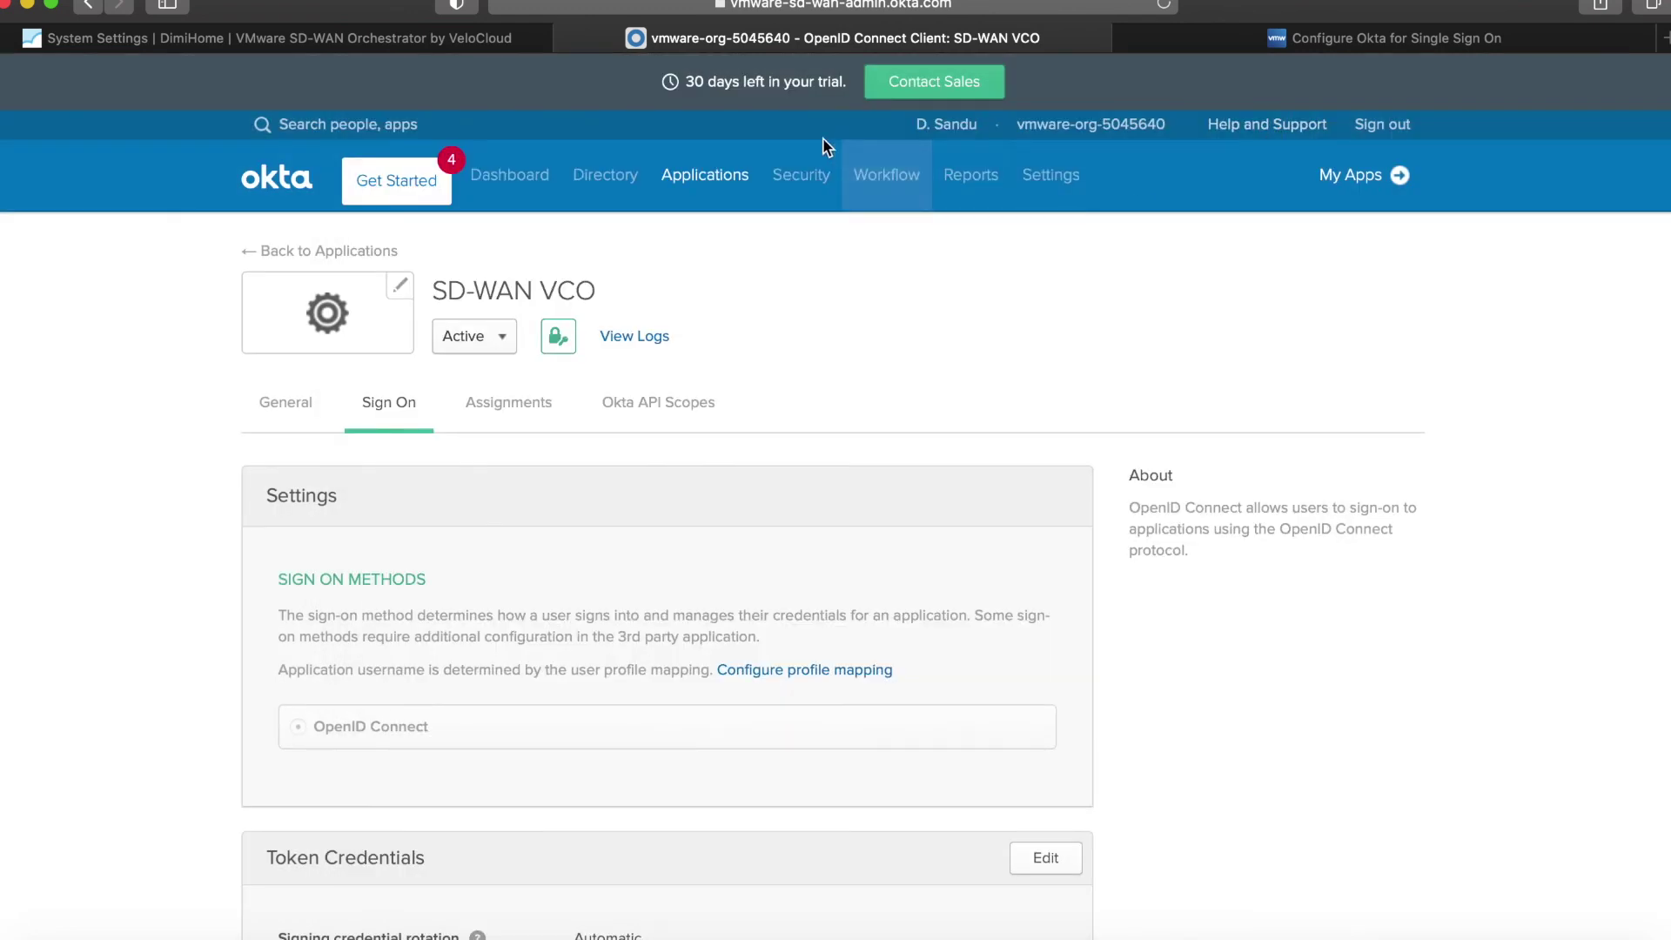
Add a dynamic network zone named GB located in United Kingdom, Great Britain.
{"action": "mouse_move", "coordinate": [828, 180]}
{"action": "left_click", "coordinate": [800, 489]}
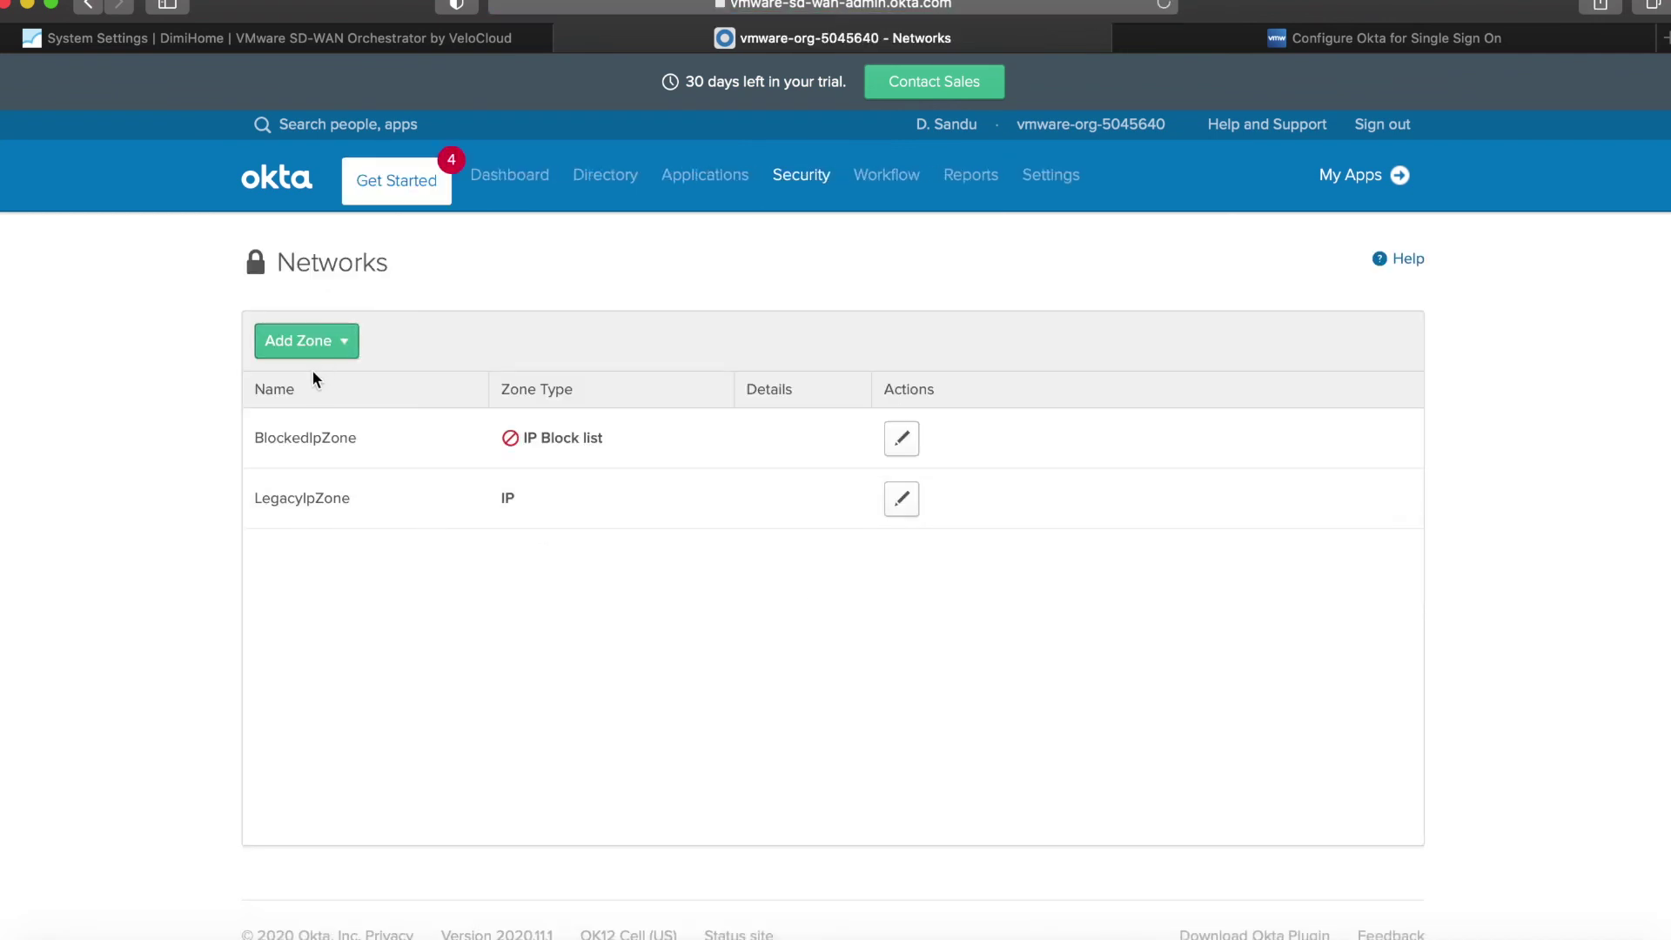
{"action": "left_click", "coordinate": [310, 337]}
{"action": "left_click", "coordinate": [331, 484]}
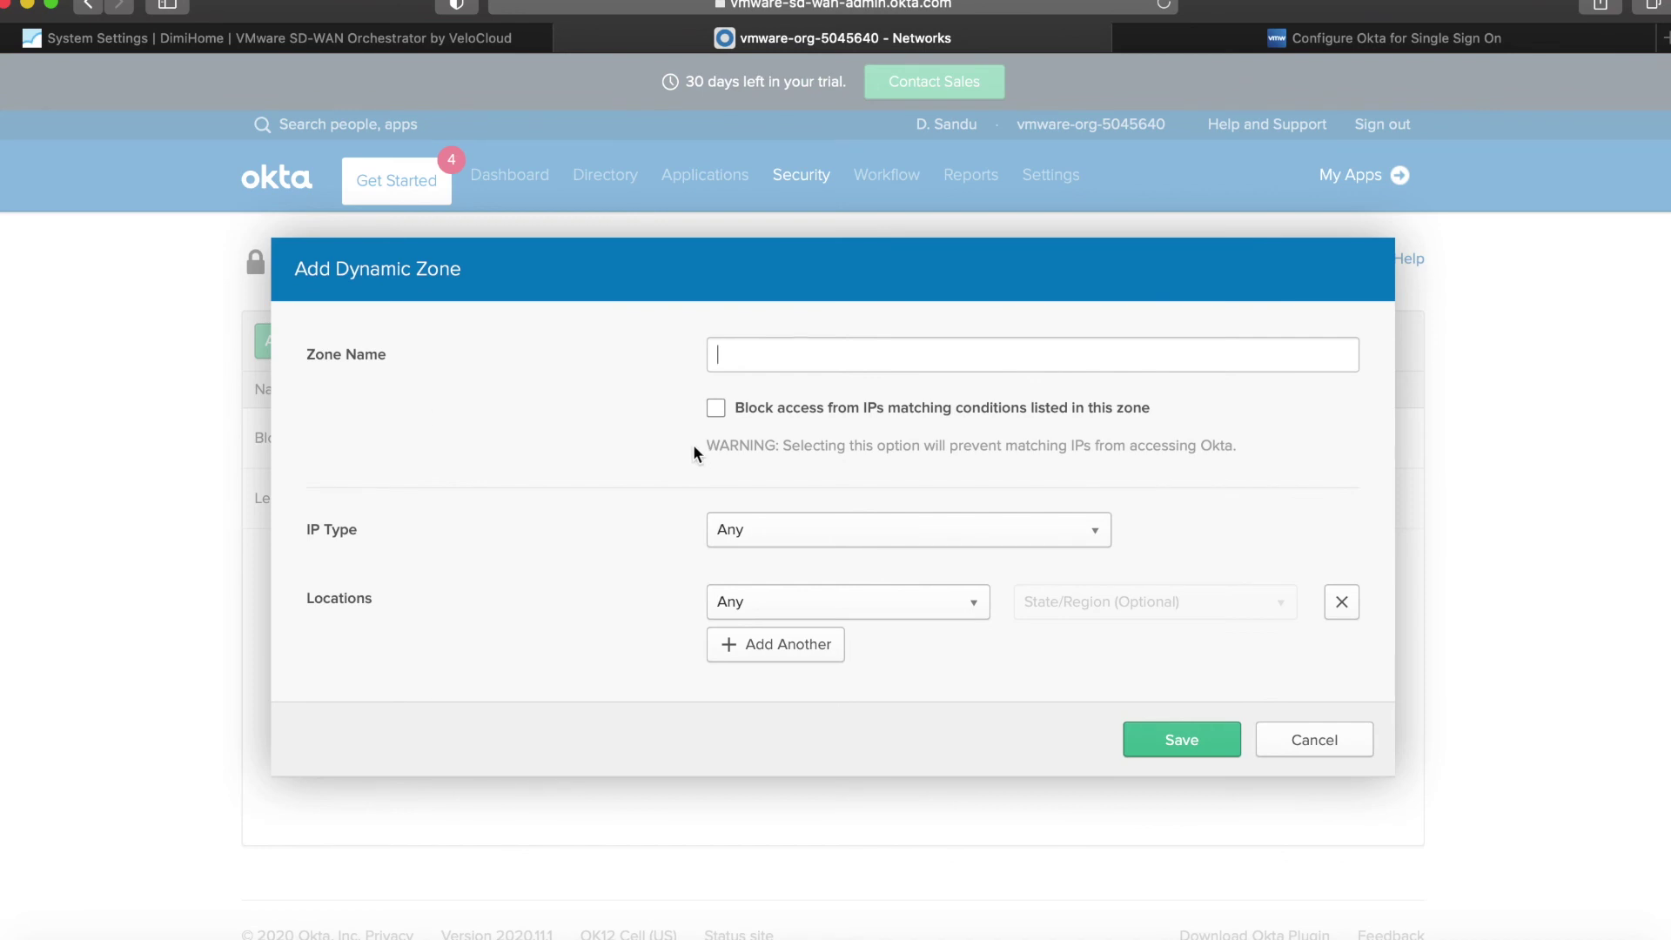
{"action": "type", "text": "GB"}
{"action": "left_click", "coordinate": [827, 609]}
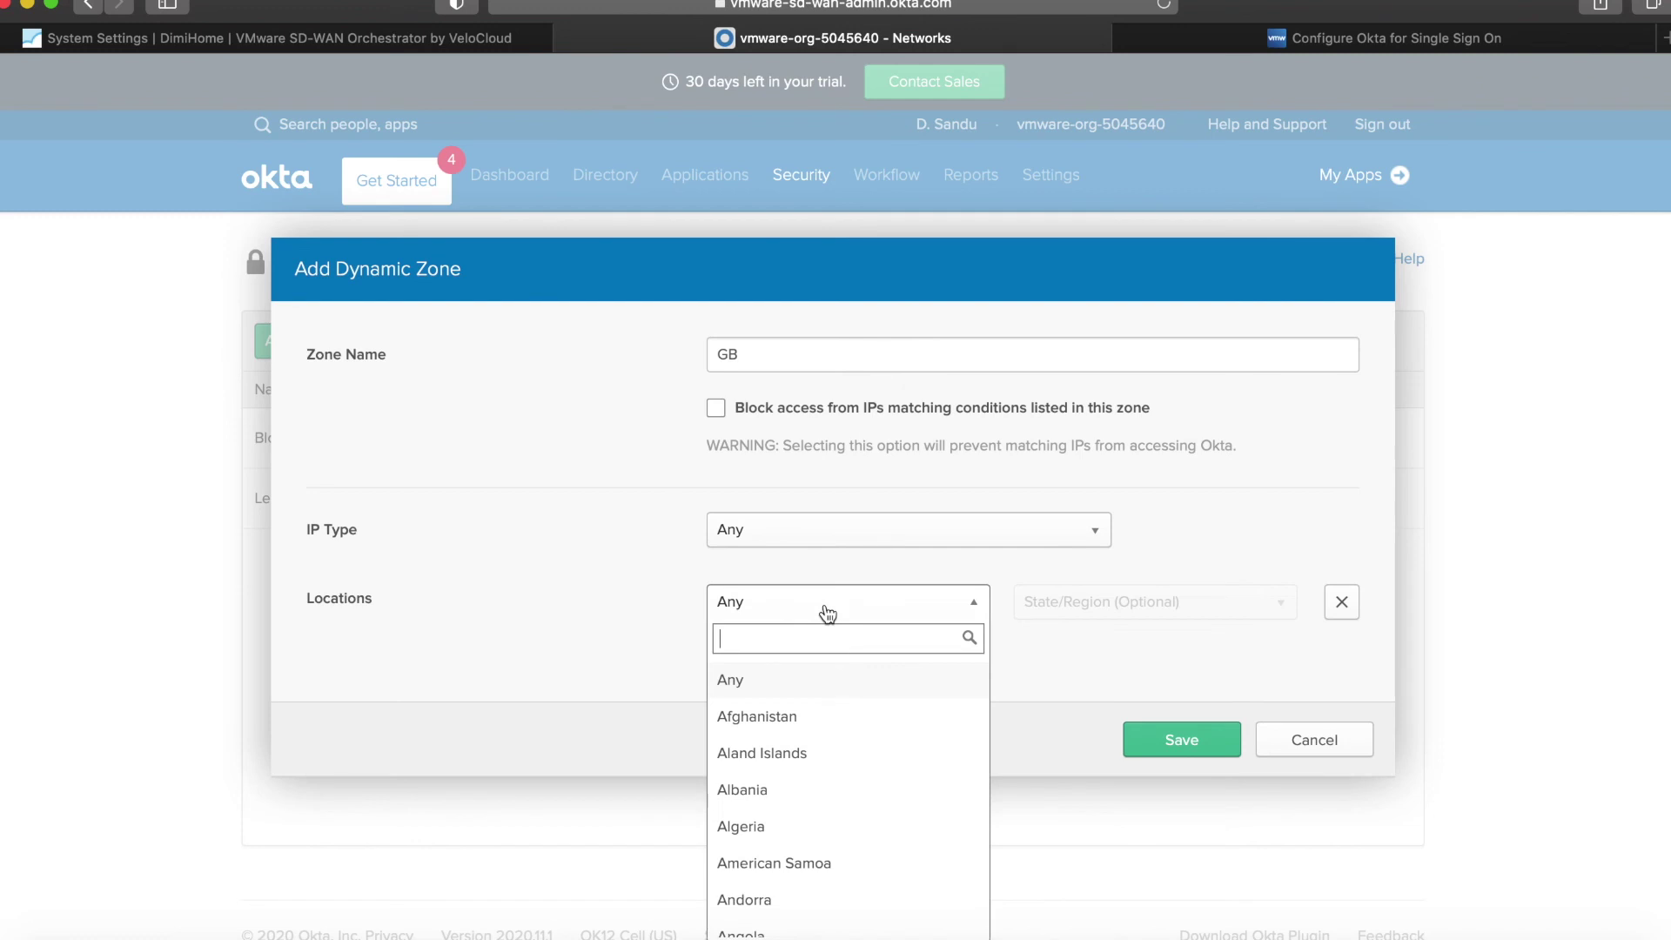
{"action": "type", "text": "un"}
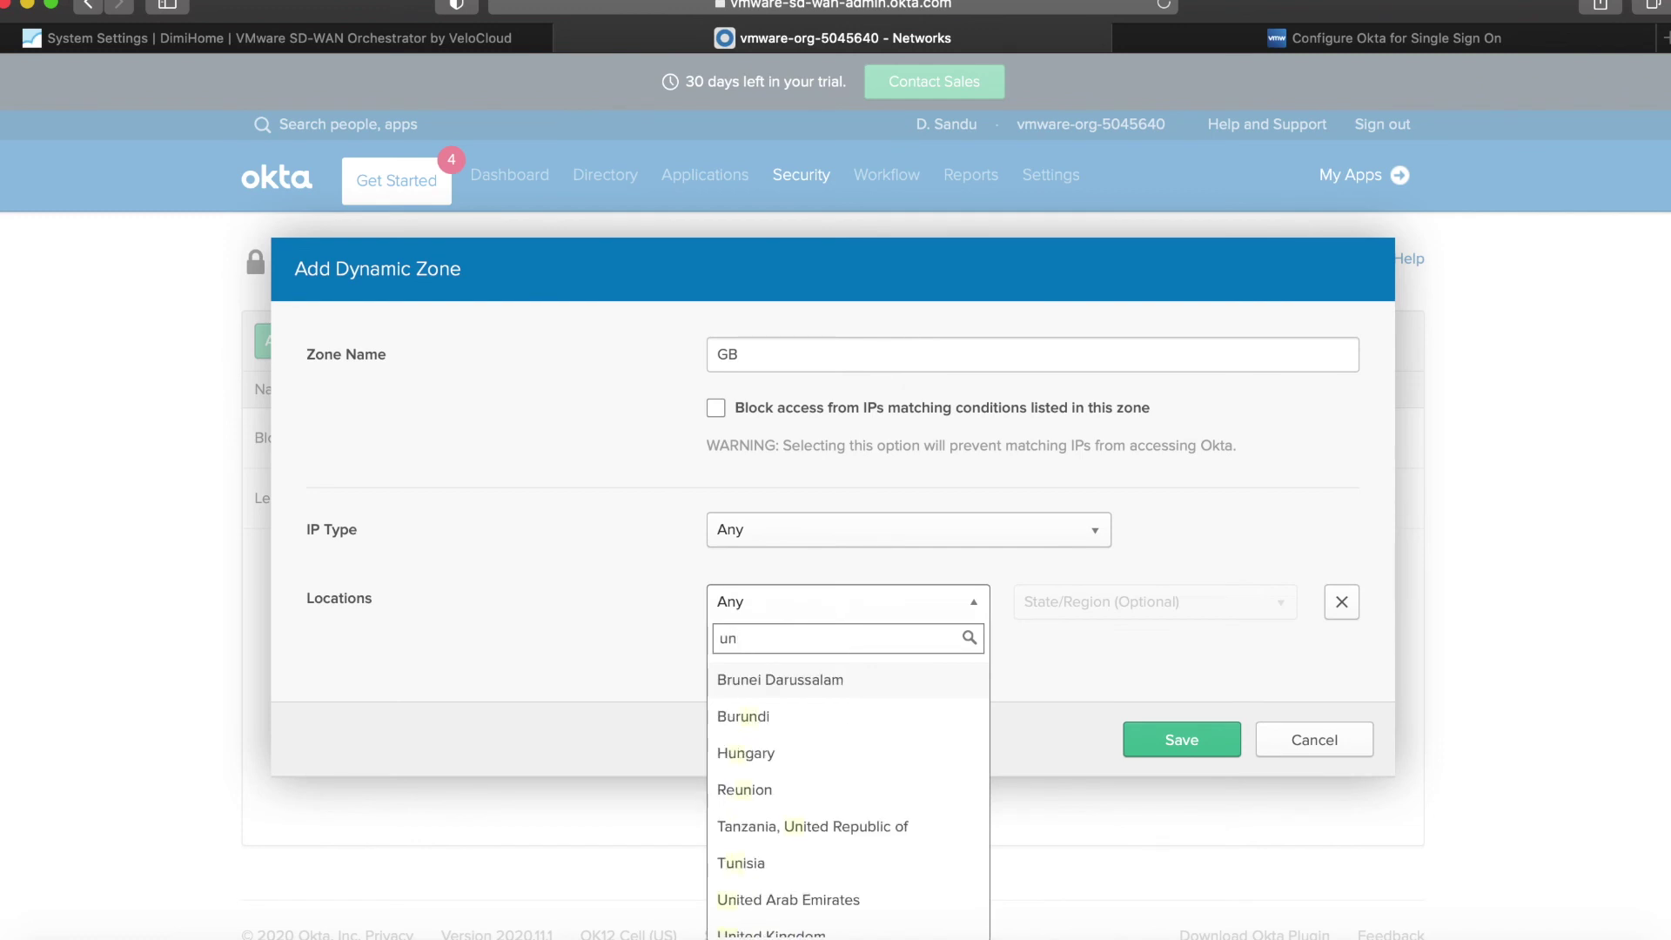
{"action": "left_click", "coordinate": [771, 933]}
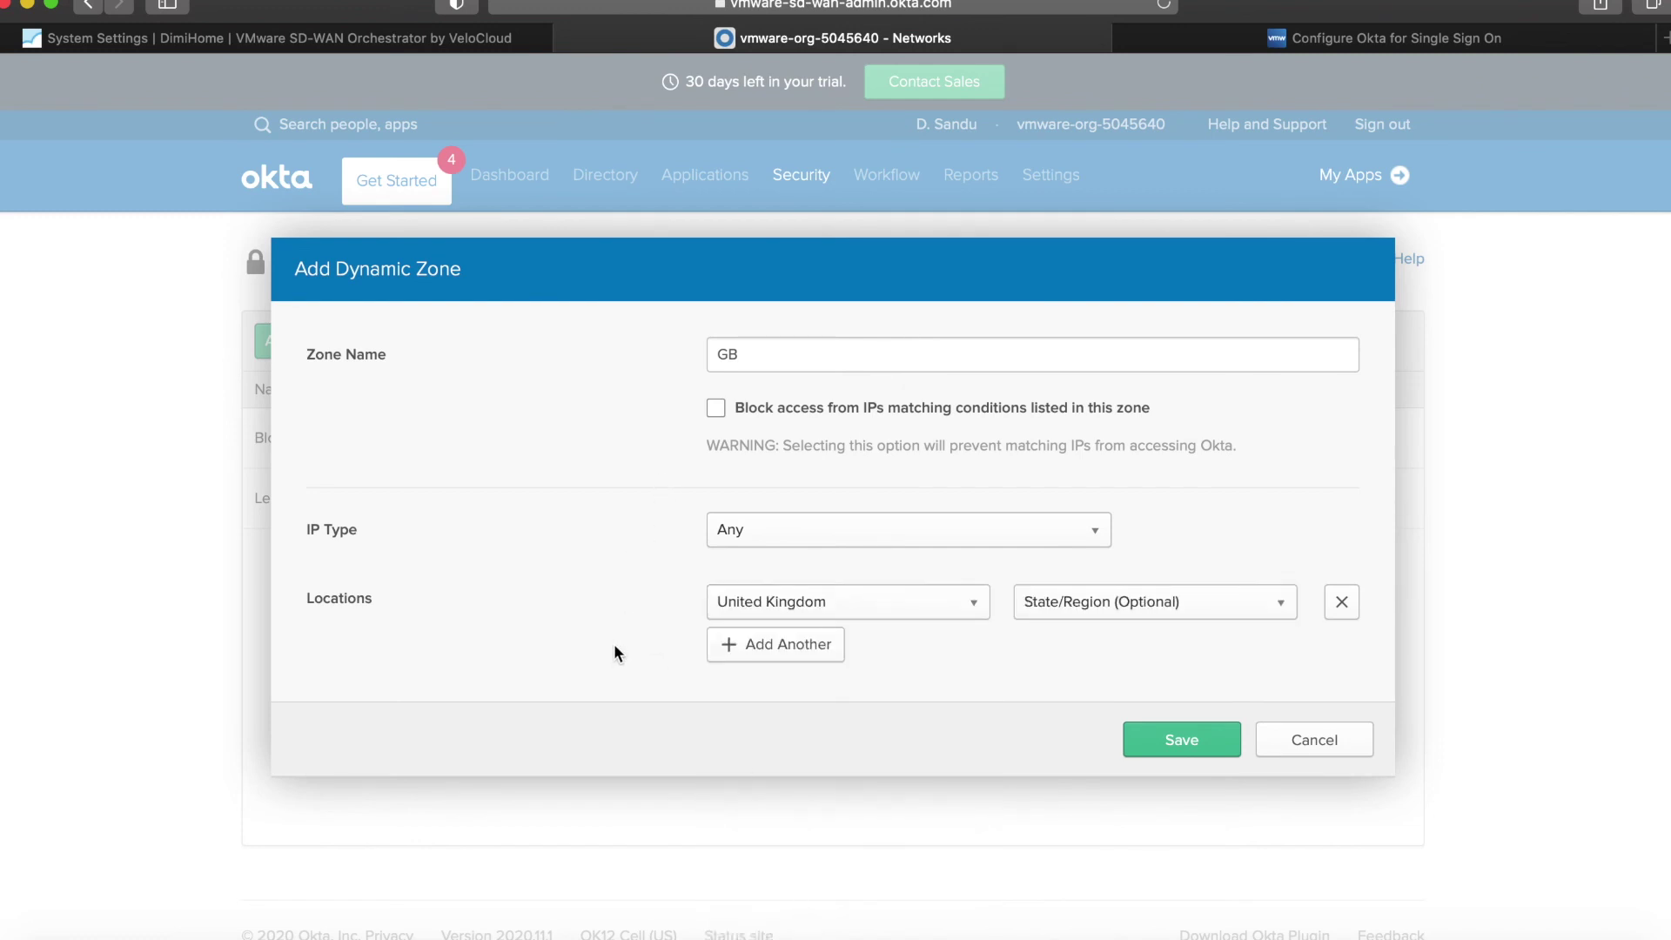
{"action": "left_click", "coordinate": [1040, 615]}
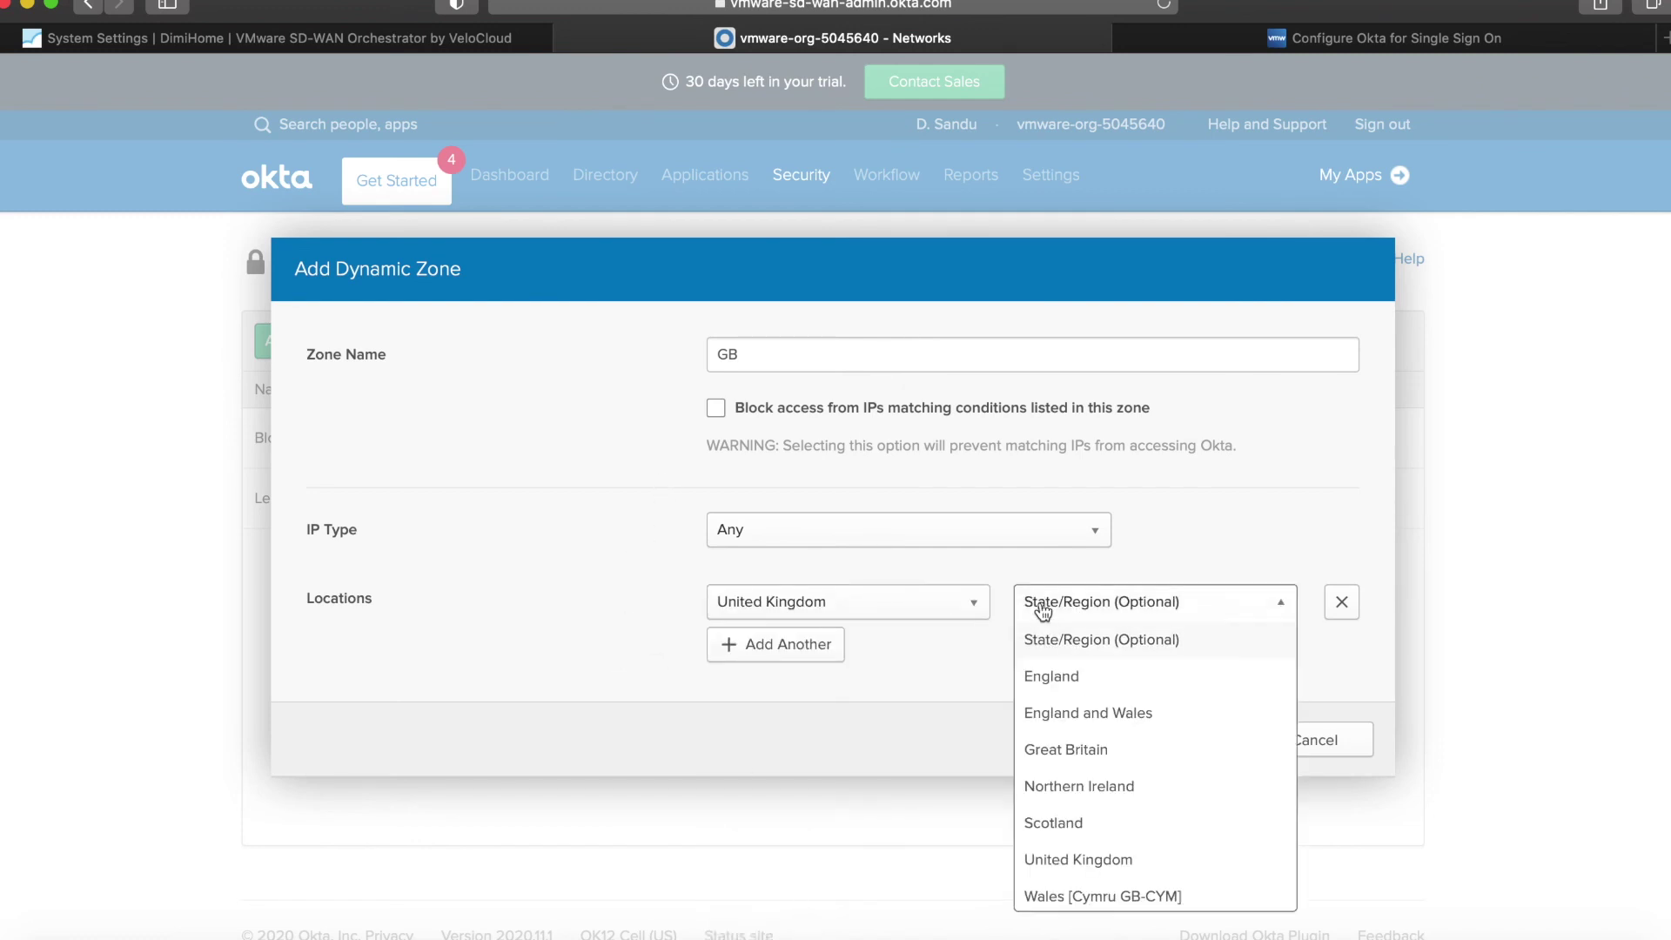
{"action": "left_click", "coordinate": [1087, 753]}
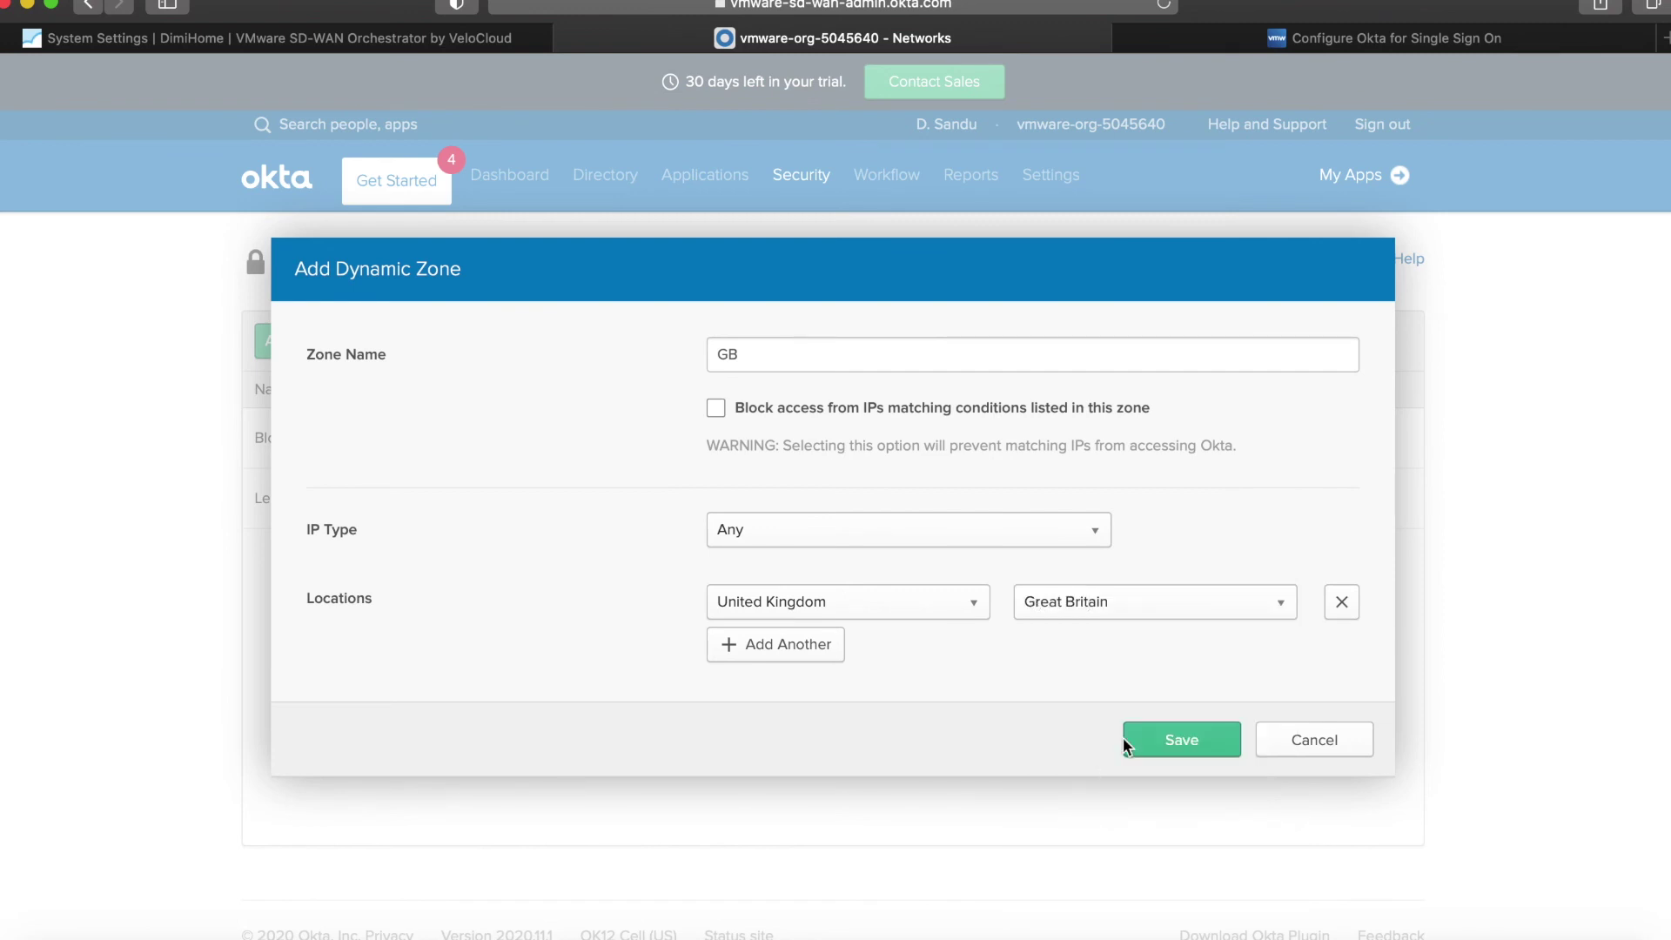
{"action": "left_click", "coordinate": [1175, 739]}
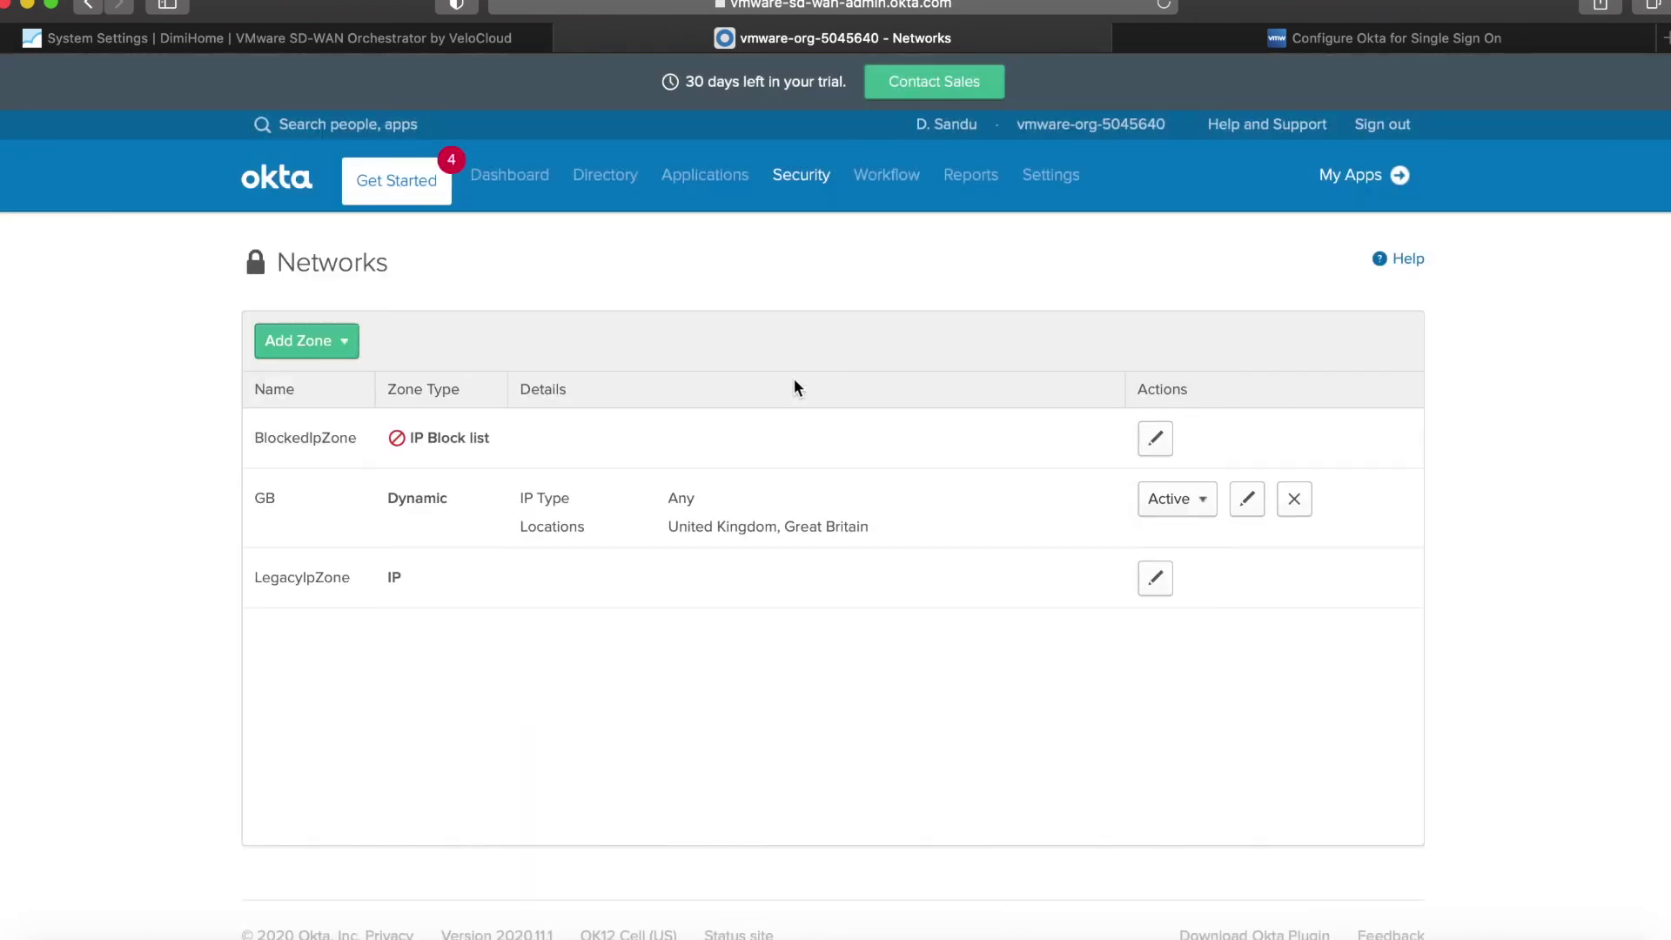
Start a new SD-WAN VCO sign-on rule named 'No access from GB'.
{"action": "mouse_move", "coordinate": [615, 199]}
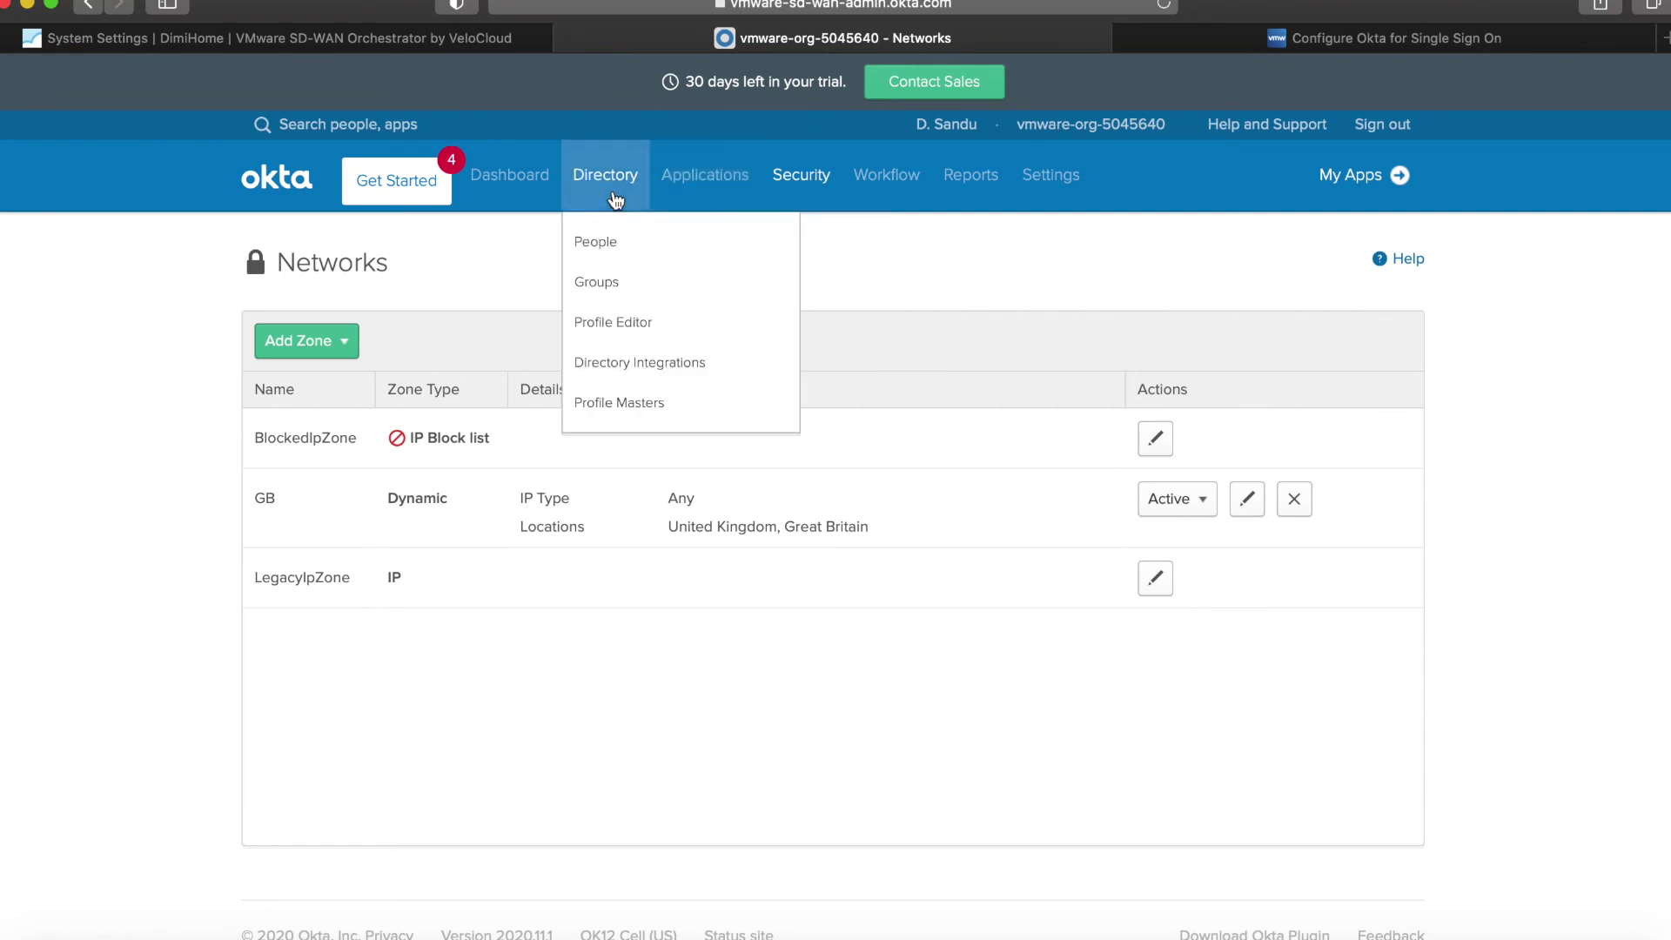
{"action": "mouse_move", "coordinate": [693, 263]}
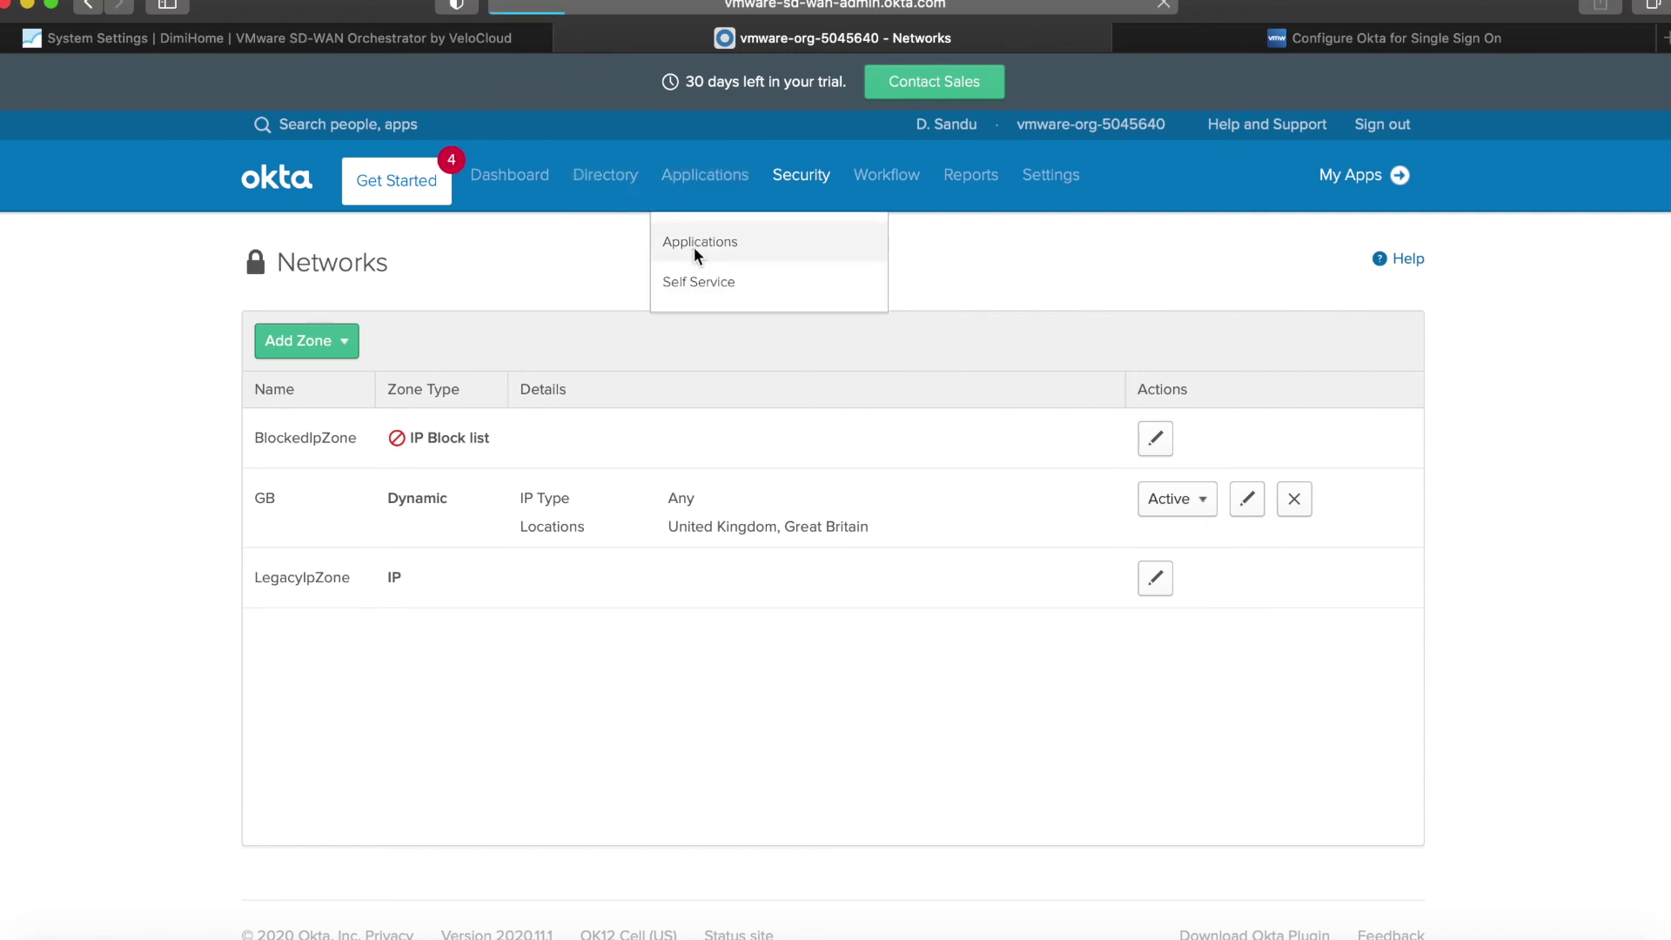
{"action": "left_click", "coordinate": [696, 253]}
{"action": "left_click", "coordinate": [672, 460]}
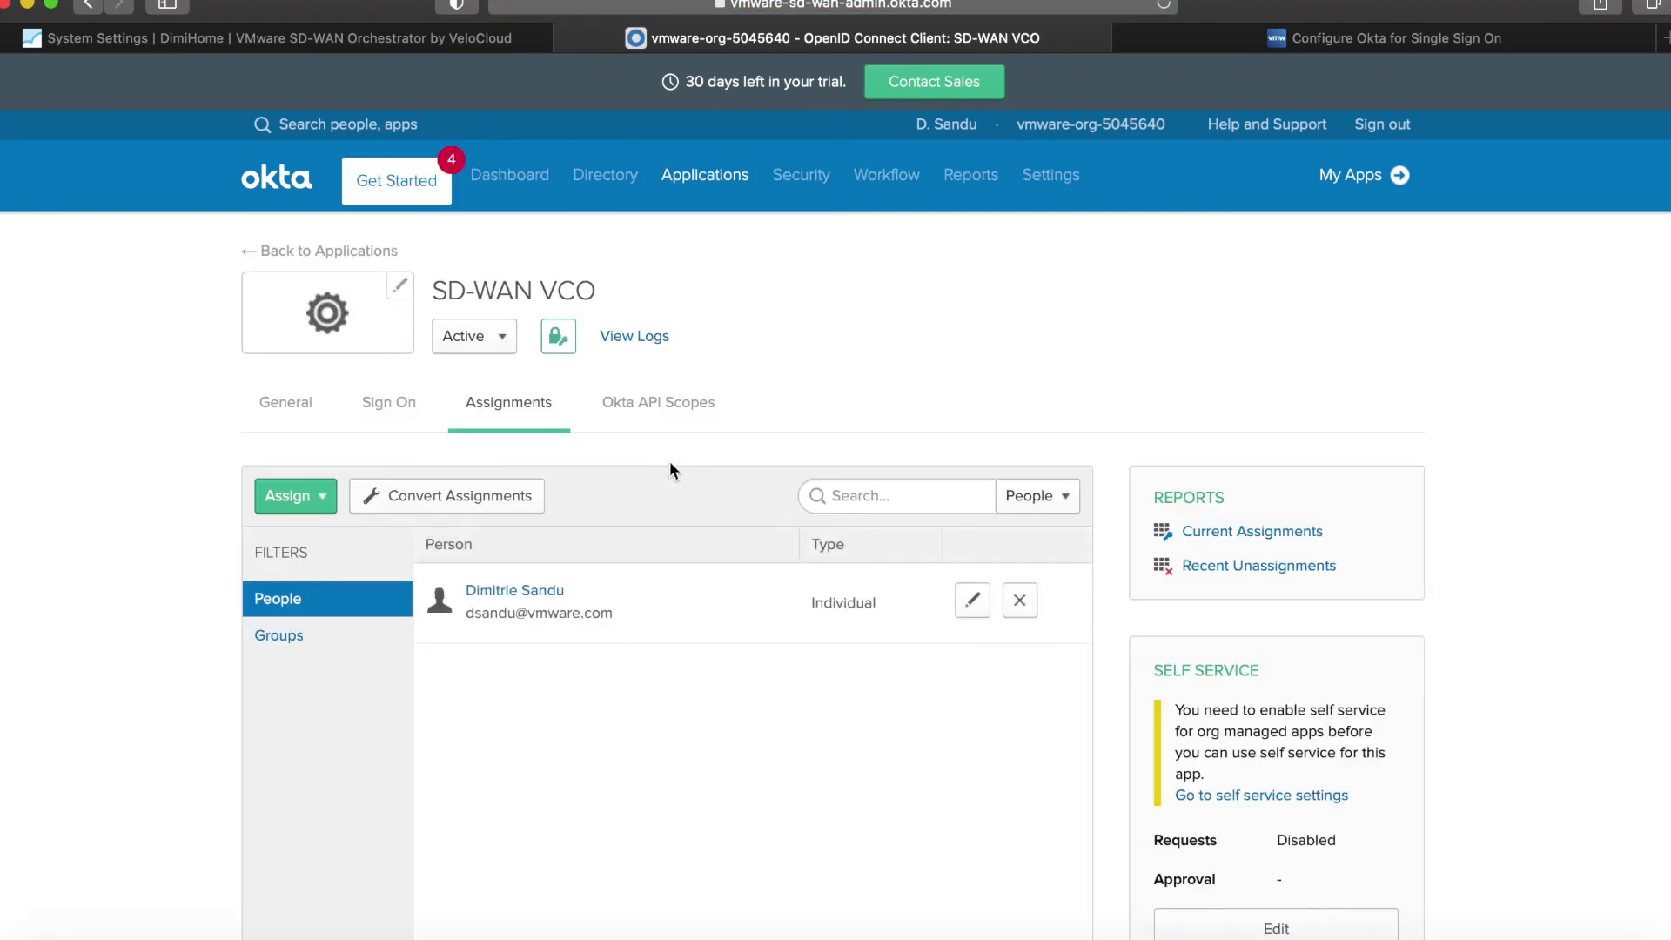
{"action": "left_click", "coordinate": [382, 403]}
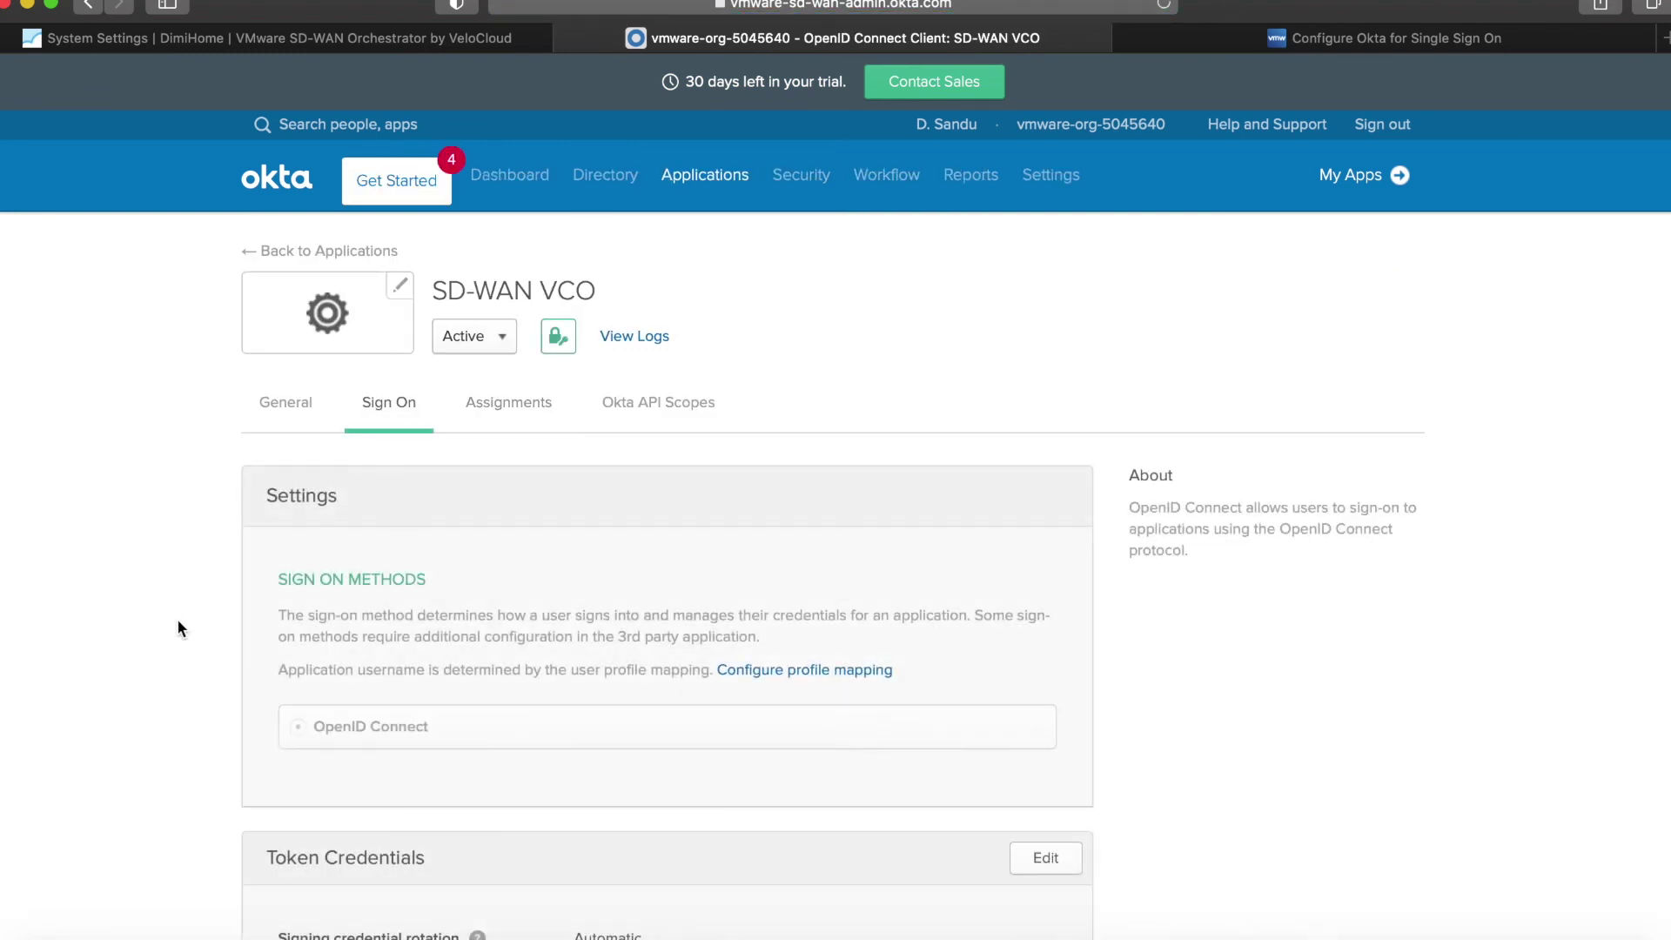
{"action": "scroll", "coordinate": [178, 627], "scroll_direction": "down", "scroll_amount": 10}
{"action": "left_click", "coordinate": [331, 456]}
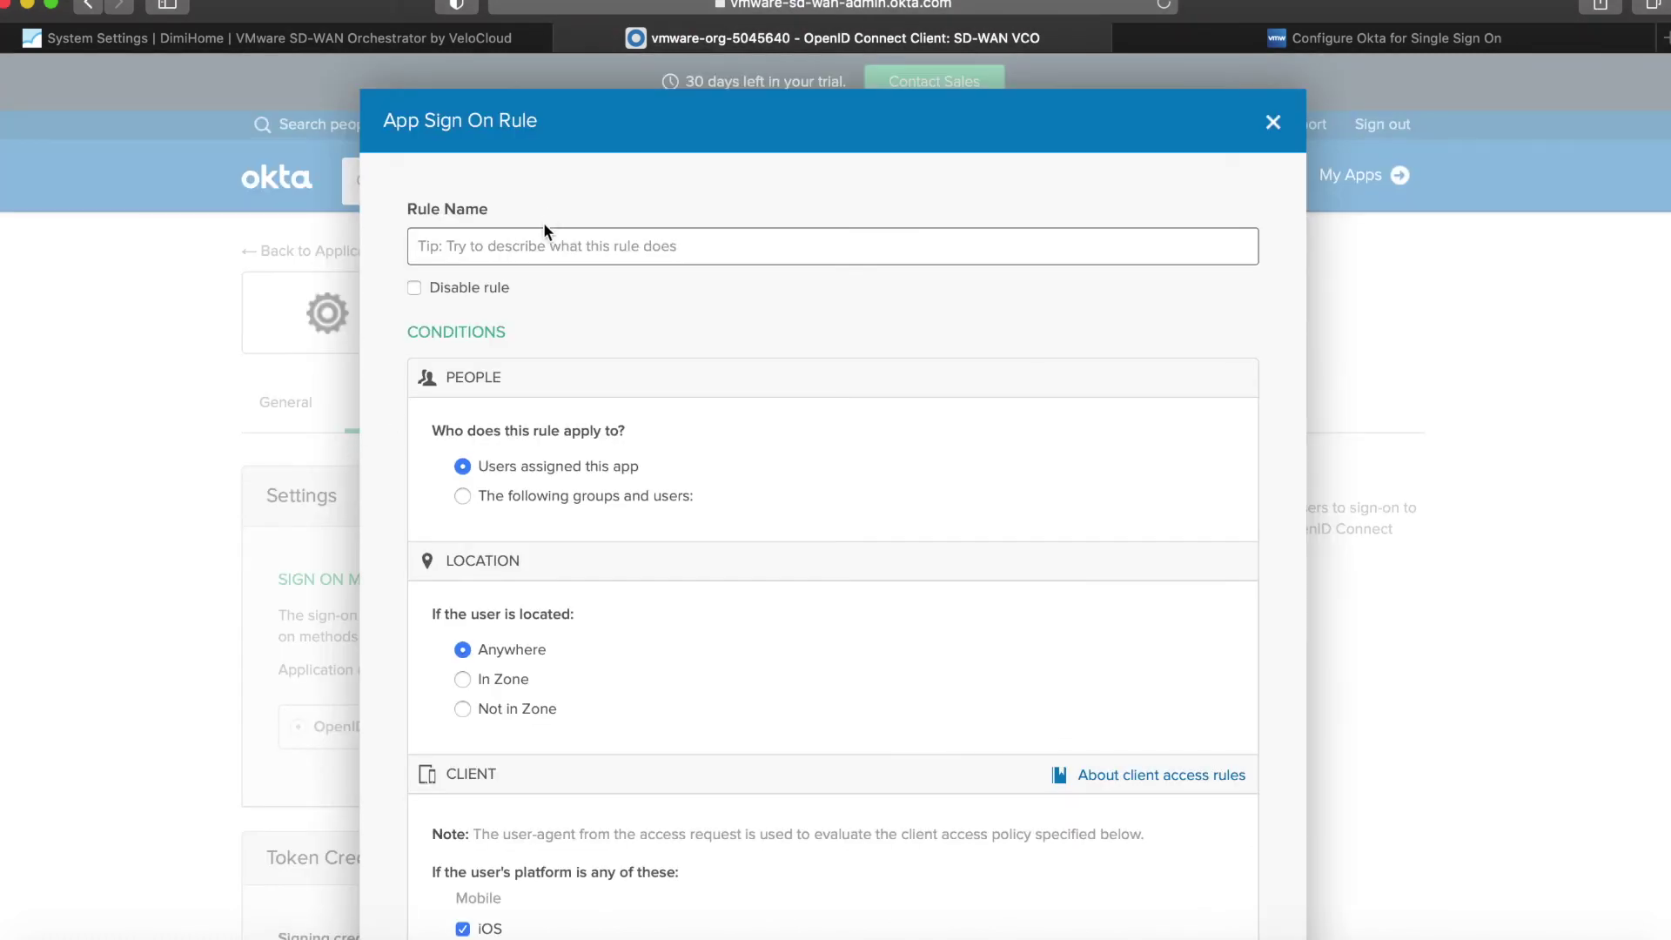
{"action": "left_click", "coordinate": [544, 229]}
{"action": "type", "text": "No access"}
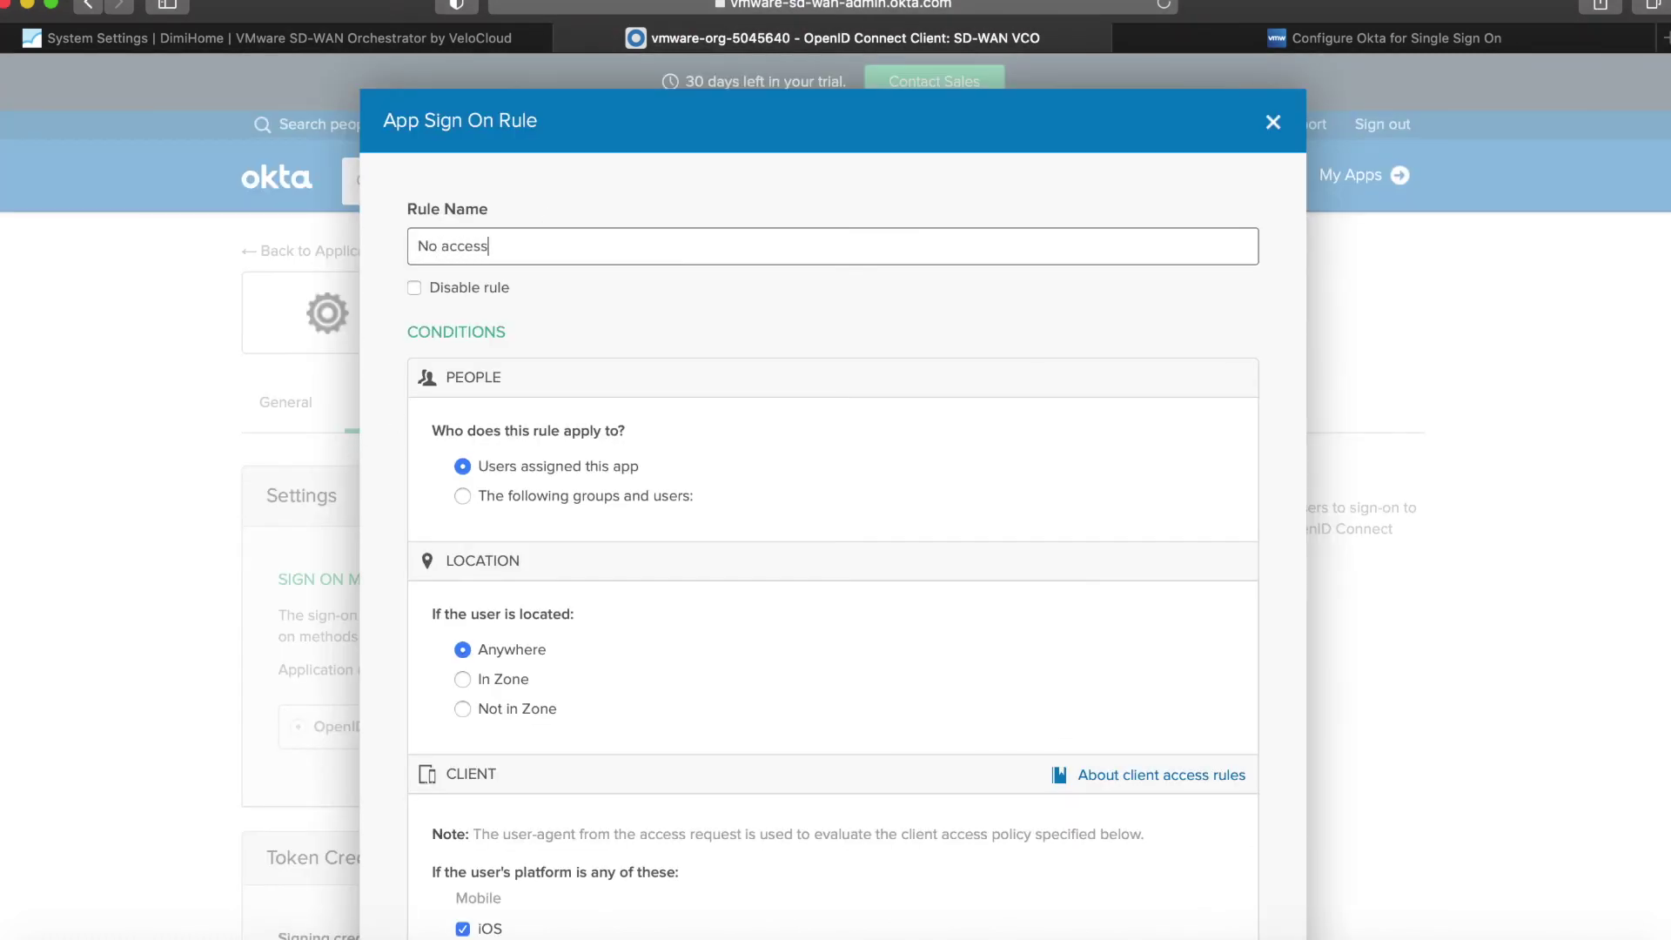
{"action": "type", "text": " from GB"}
Limit the rule to users in zone GB, set access to Denied, and save.
{"action": "scroll", "coordinate": [745, 362], "scroll_direction": "down", "scroll_amount": 2}
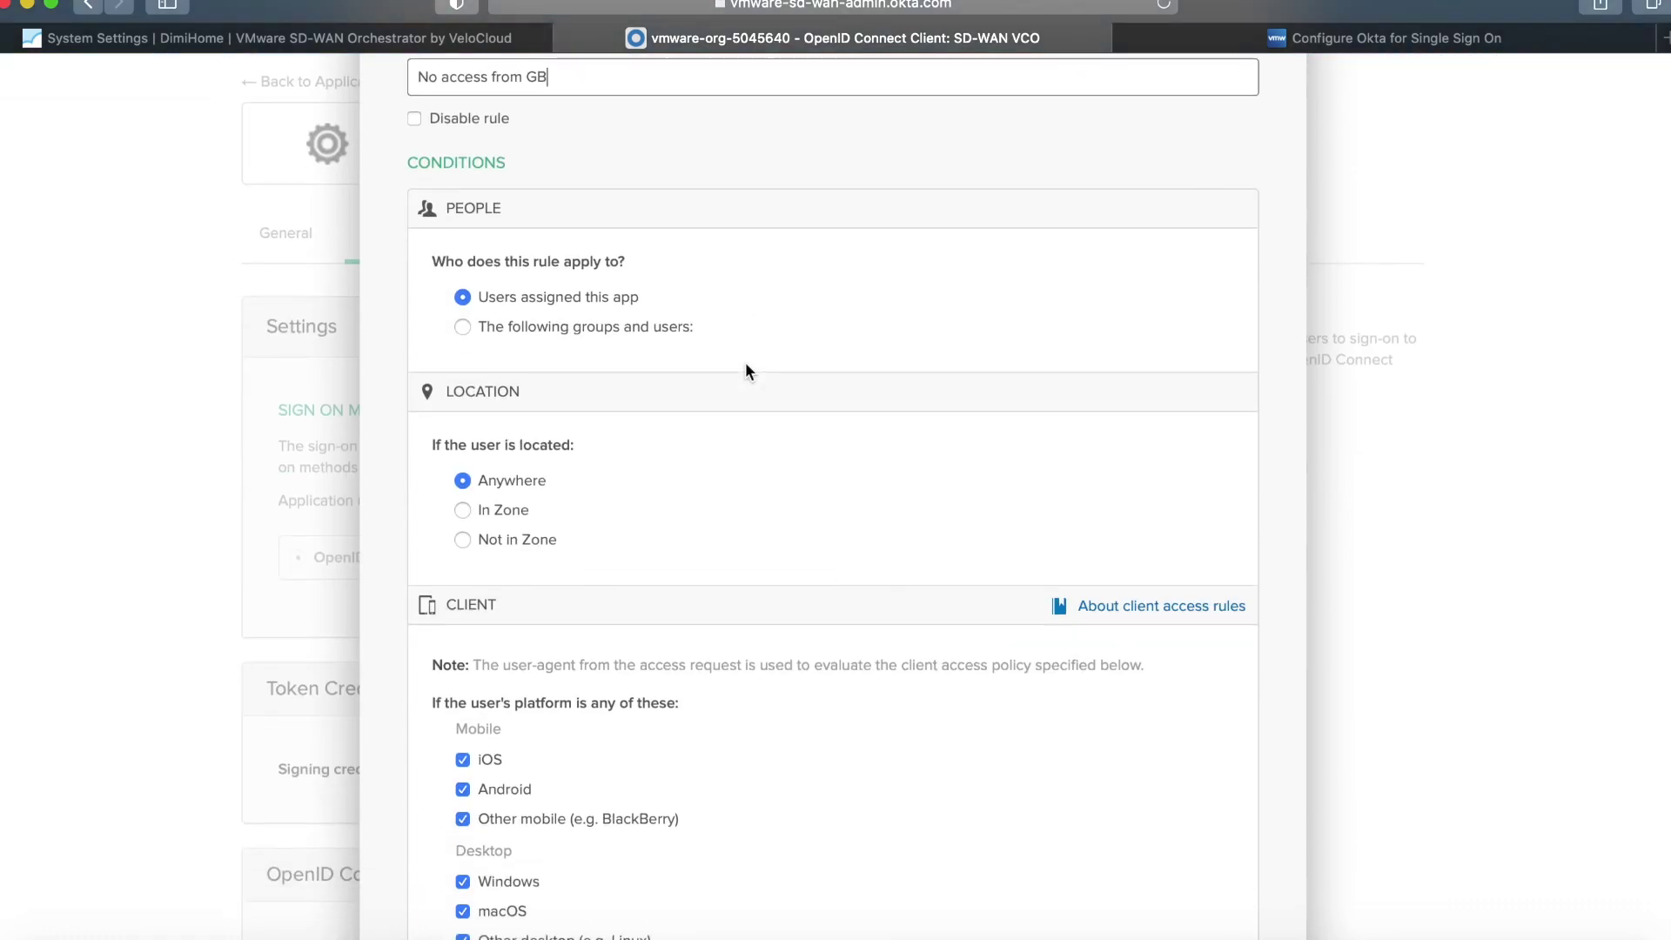
{"action": "left_click", "coordinate": [480, 511]}
{"action": "left_click", "coordinate": [515, 668]}
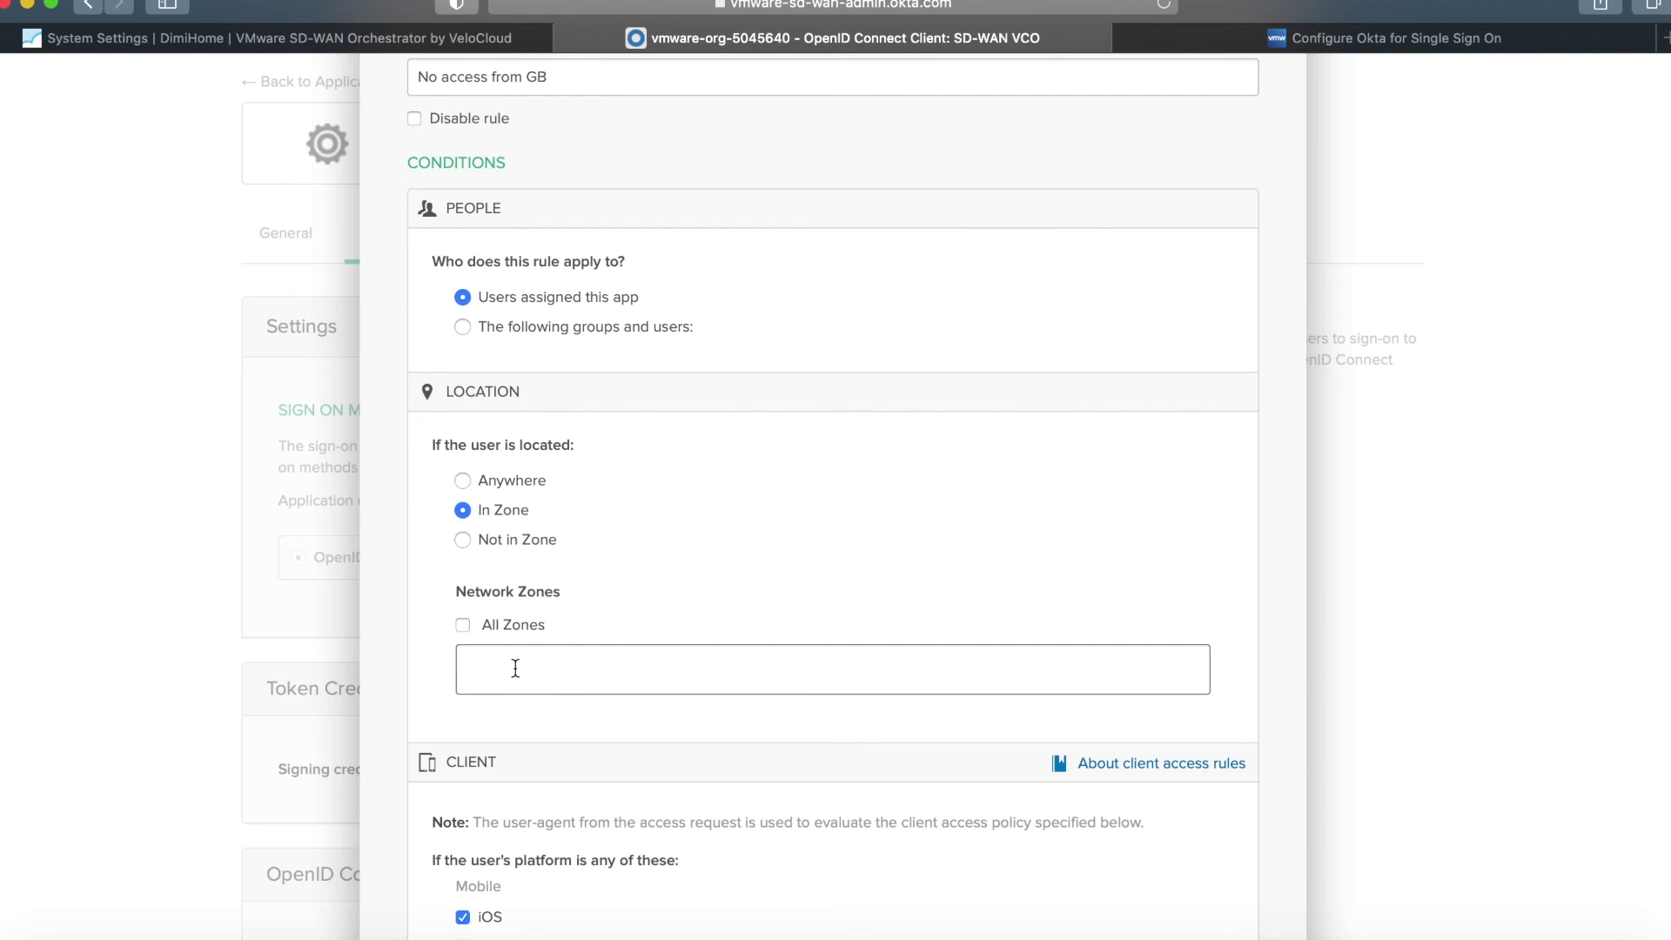
{"action": "type", "text": "GB"}
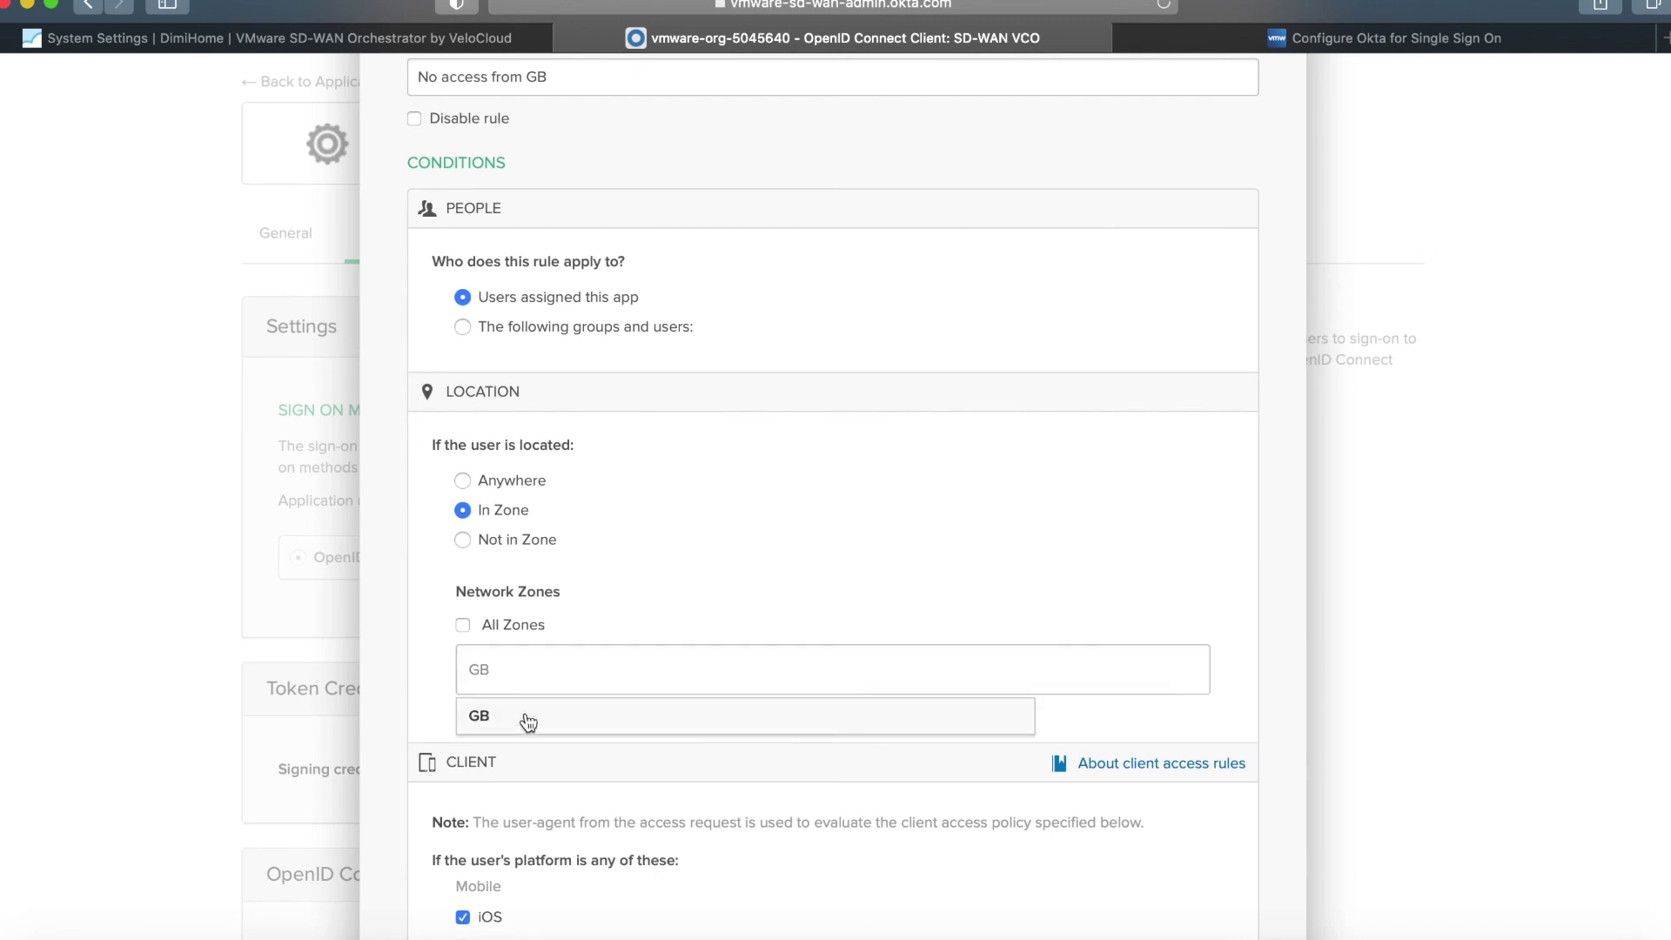
{"action": "left_click", "coordinate": [526, 717]}
{"action": "scroll", "coordinate": [524, 712], "scroll_direction": "down", "scroll_amount": 10}
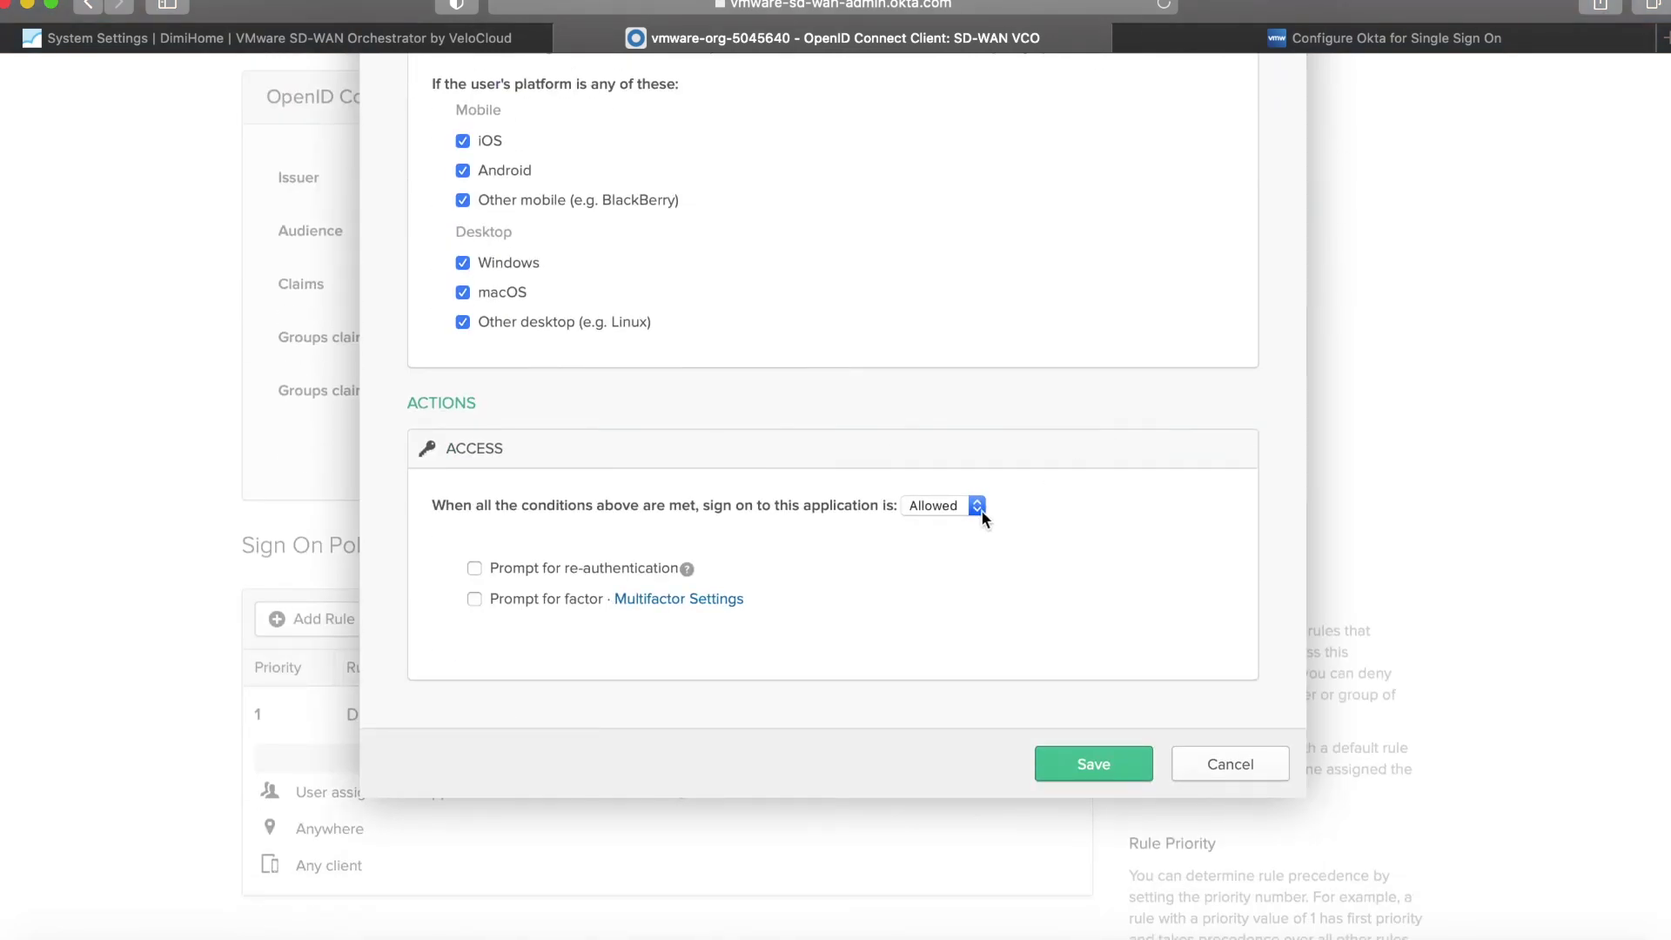
{"action": "left_click", "coordinate": [976, 505]}
{"action": "left_click", "coordinate": [961, 524]}
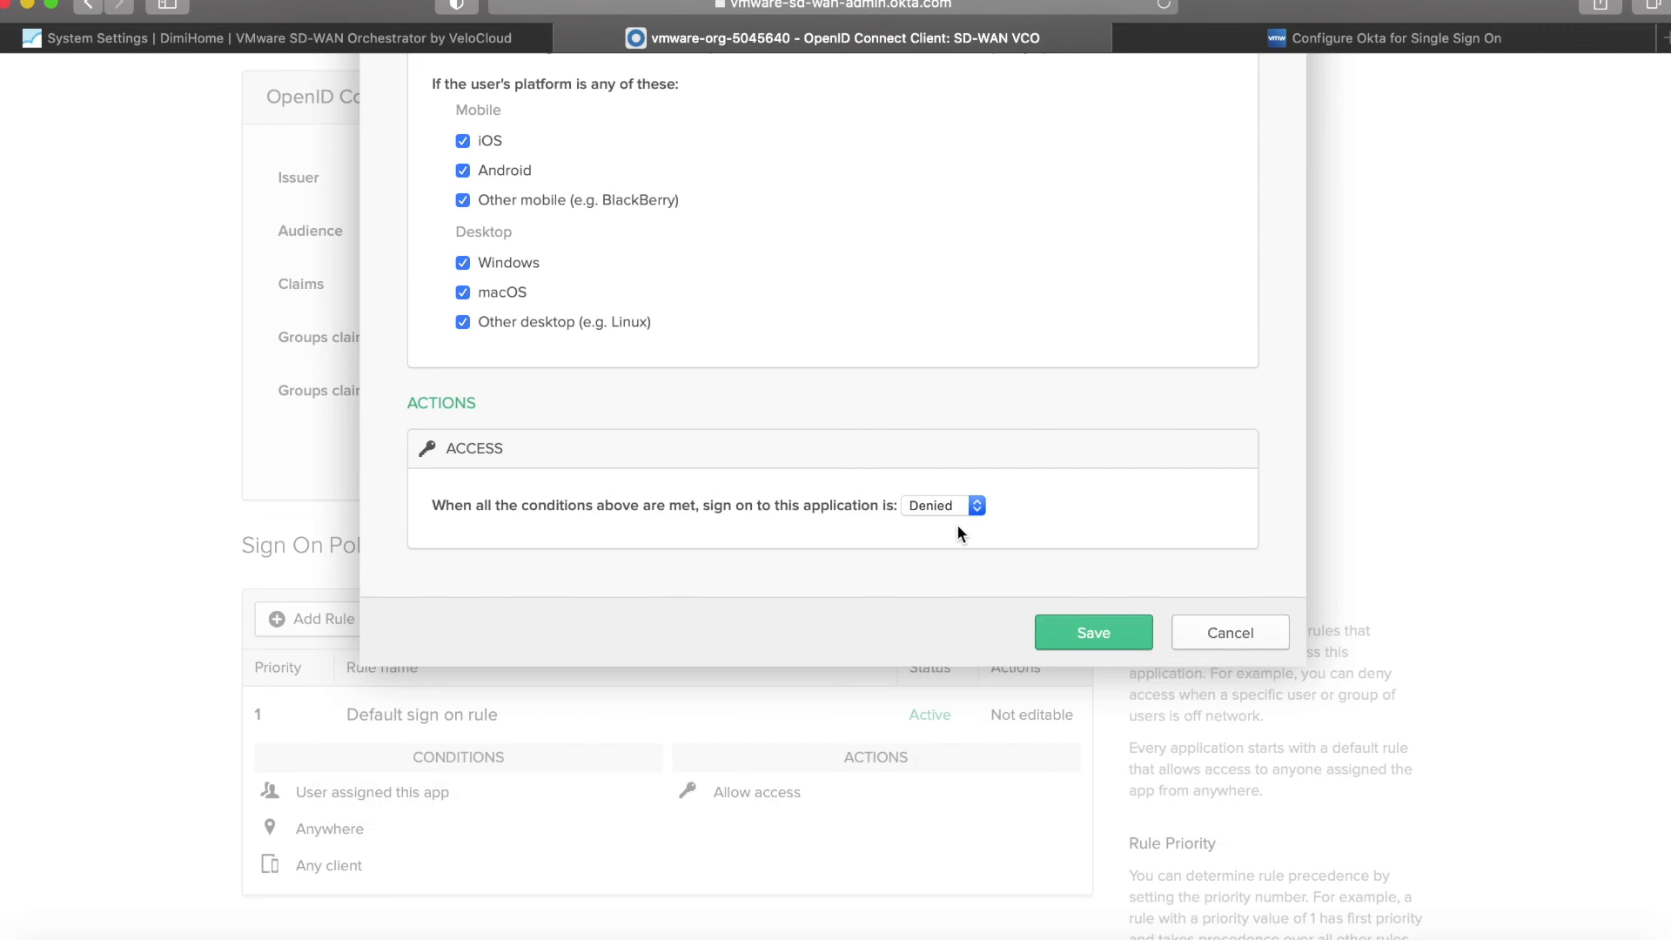
{"action": "left_click", "coordinate": [1089, 635]}
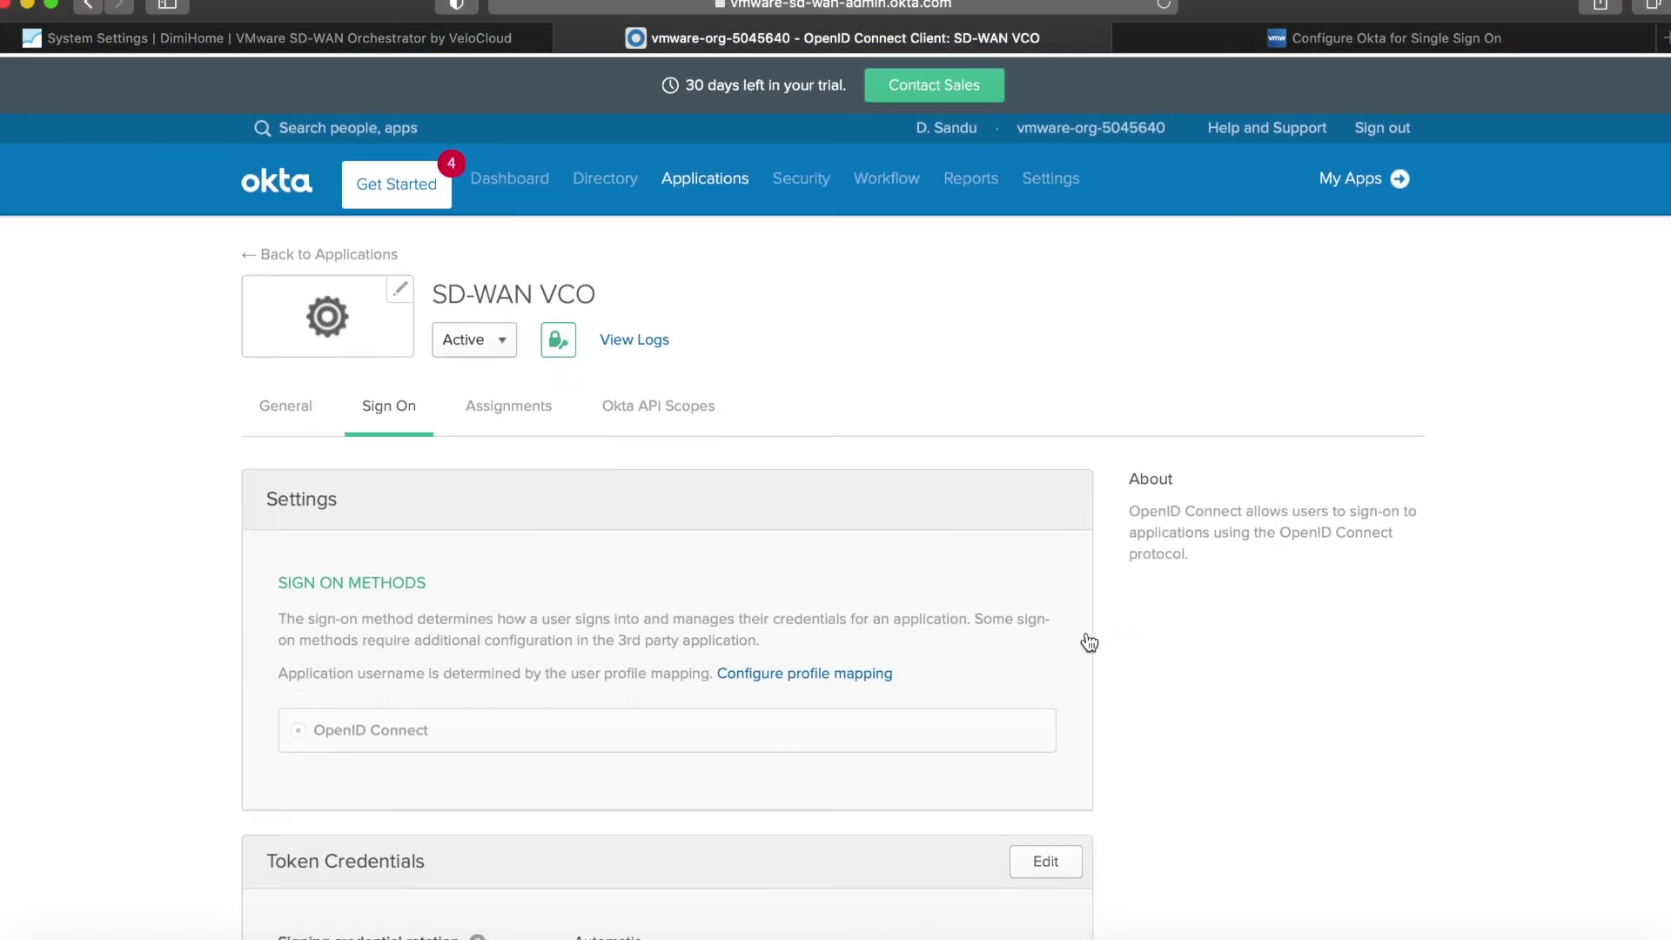
In a new private window, start the VCO sign-in through the Okta identity provider.
{"action": "left_click", "coordinate": [113, 2]}
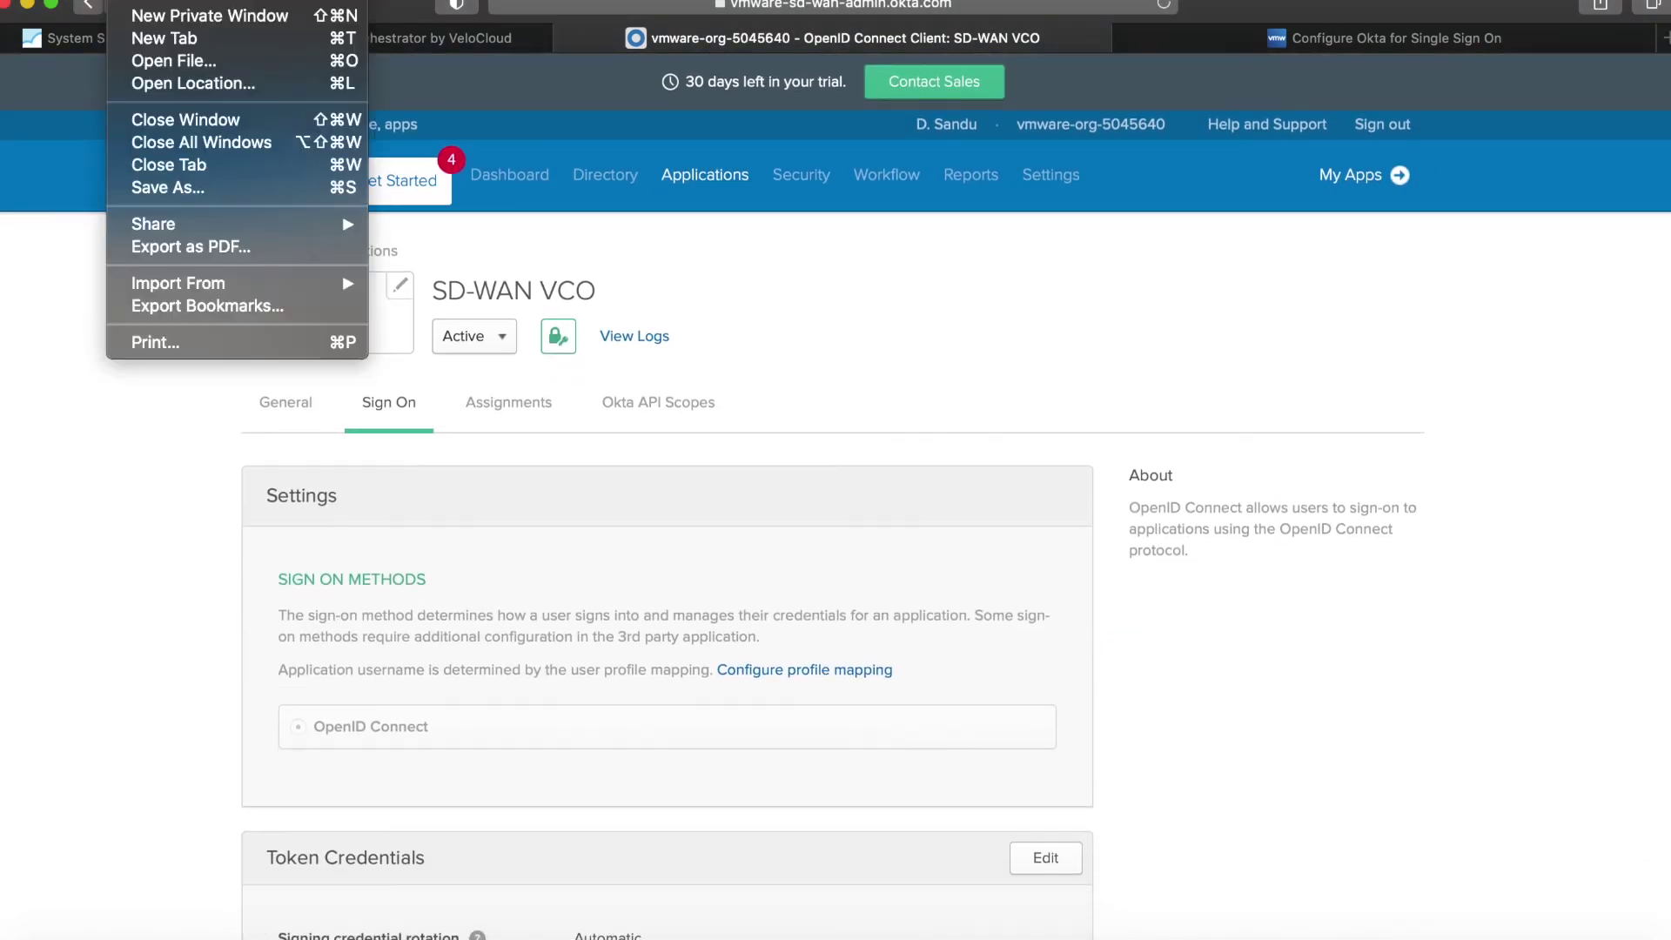
{"action": "left_click", "coordinate": [187, 10]}
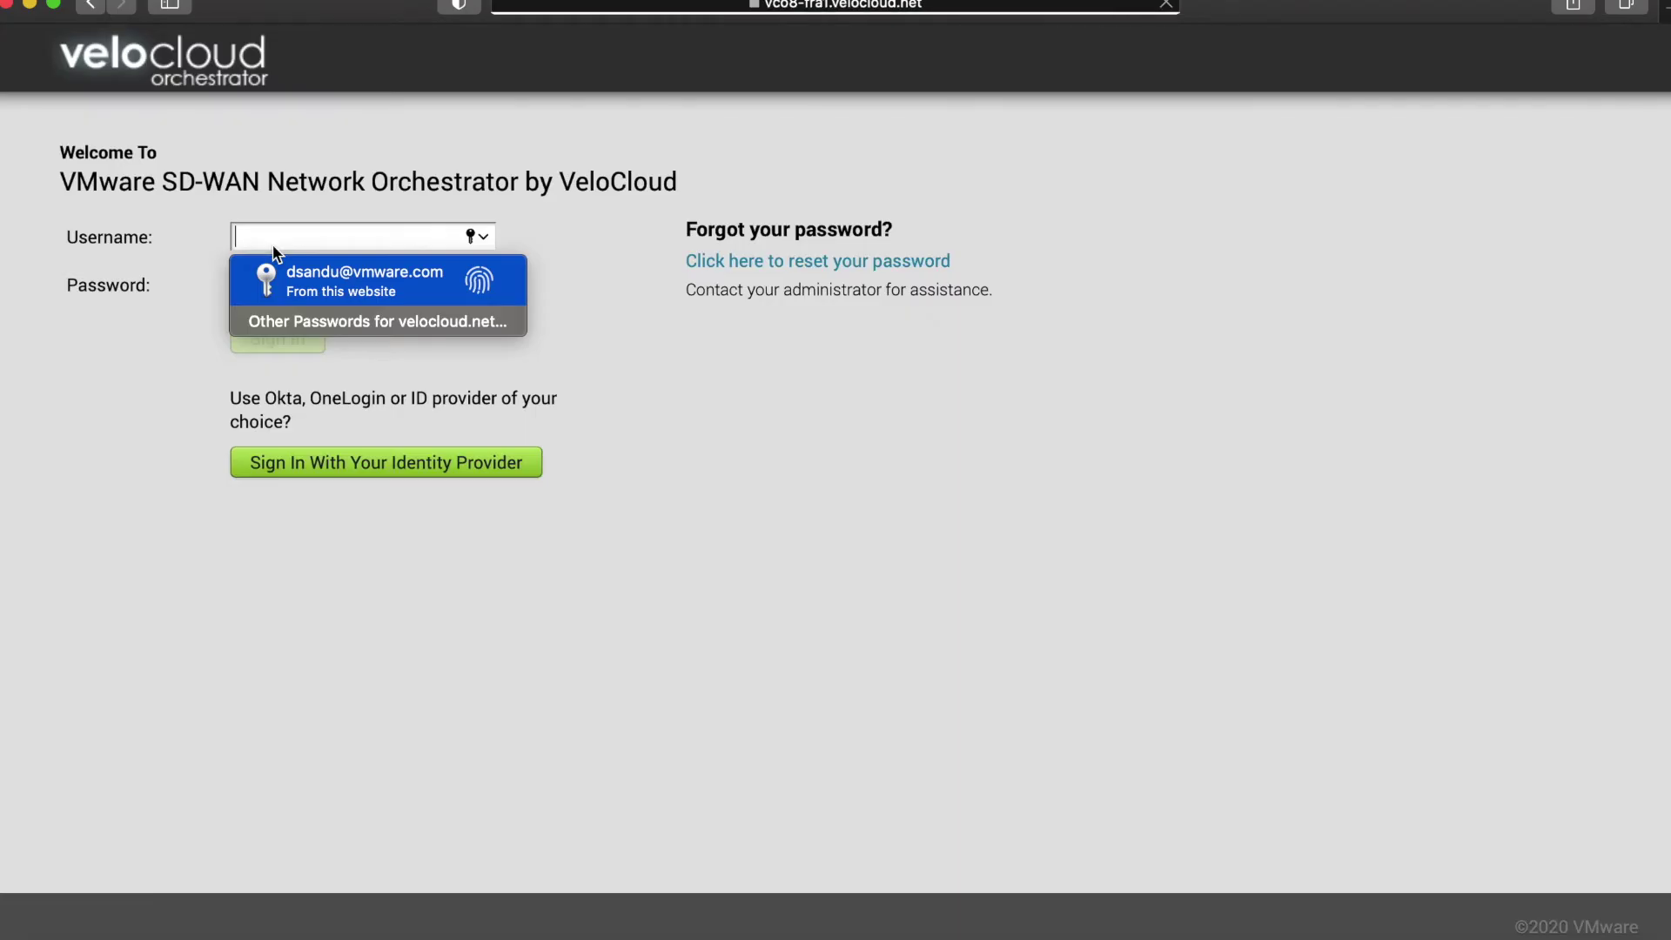
{"action": "left_click", "coordinate": [328, 462]}
{"action": "left_click", "coordinate": [391, 302]}
Sign in to Okta with the saved username and password and confirm the policy denial.
{"action": "left_click", "coordinate": [722, 526]}
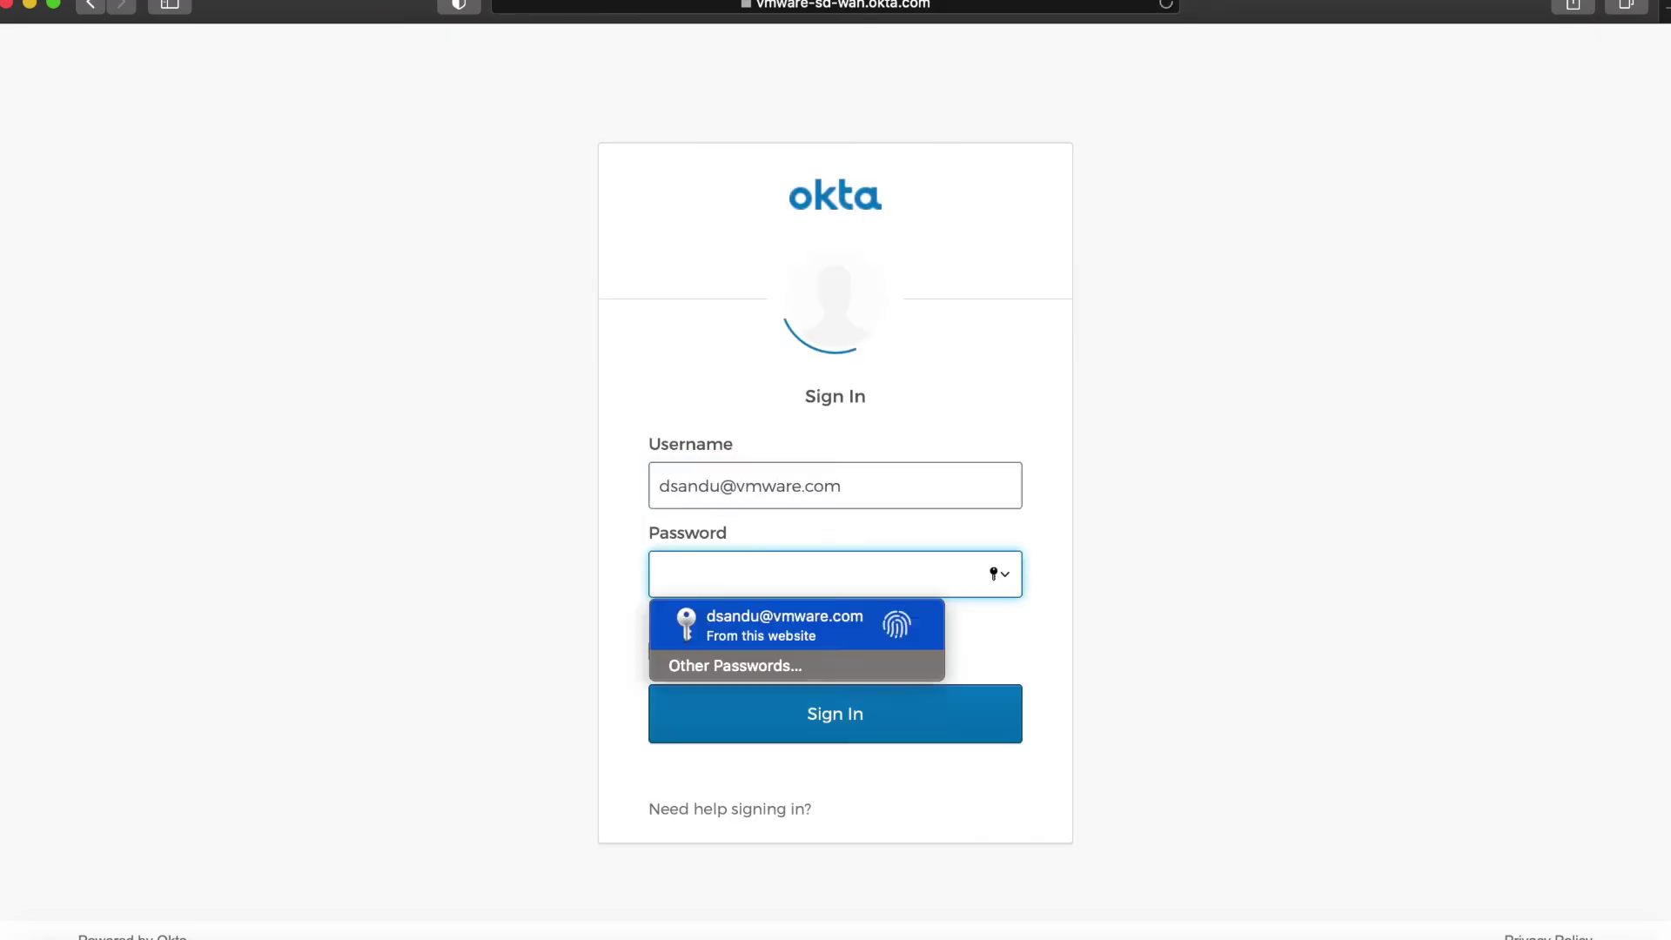
{"action": "left_click", "coordinate": [765, 615]}
{"action": "left_click", "coordinate": [817, 711]}
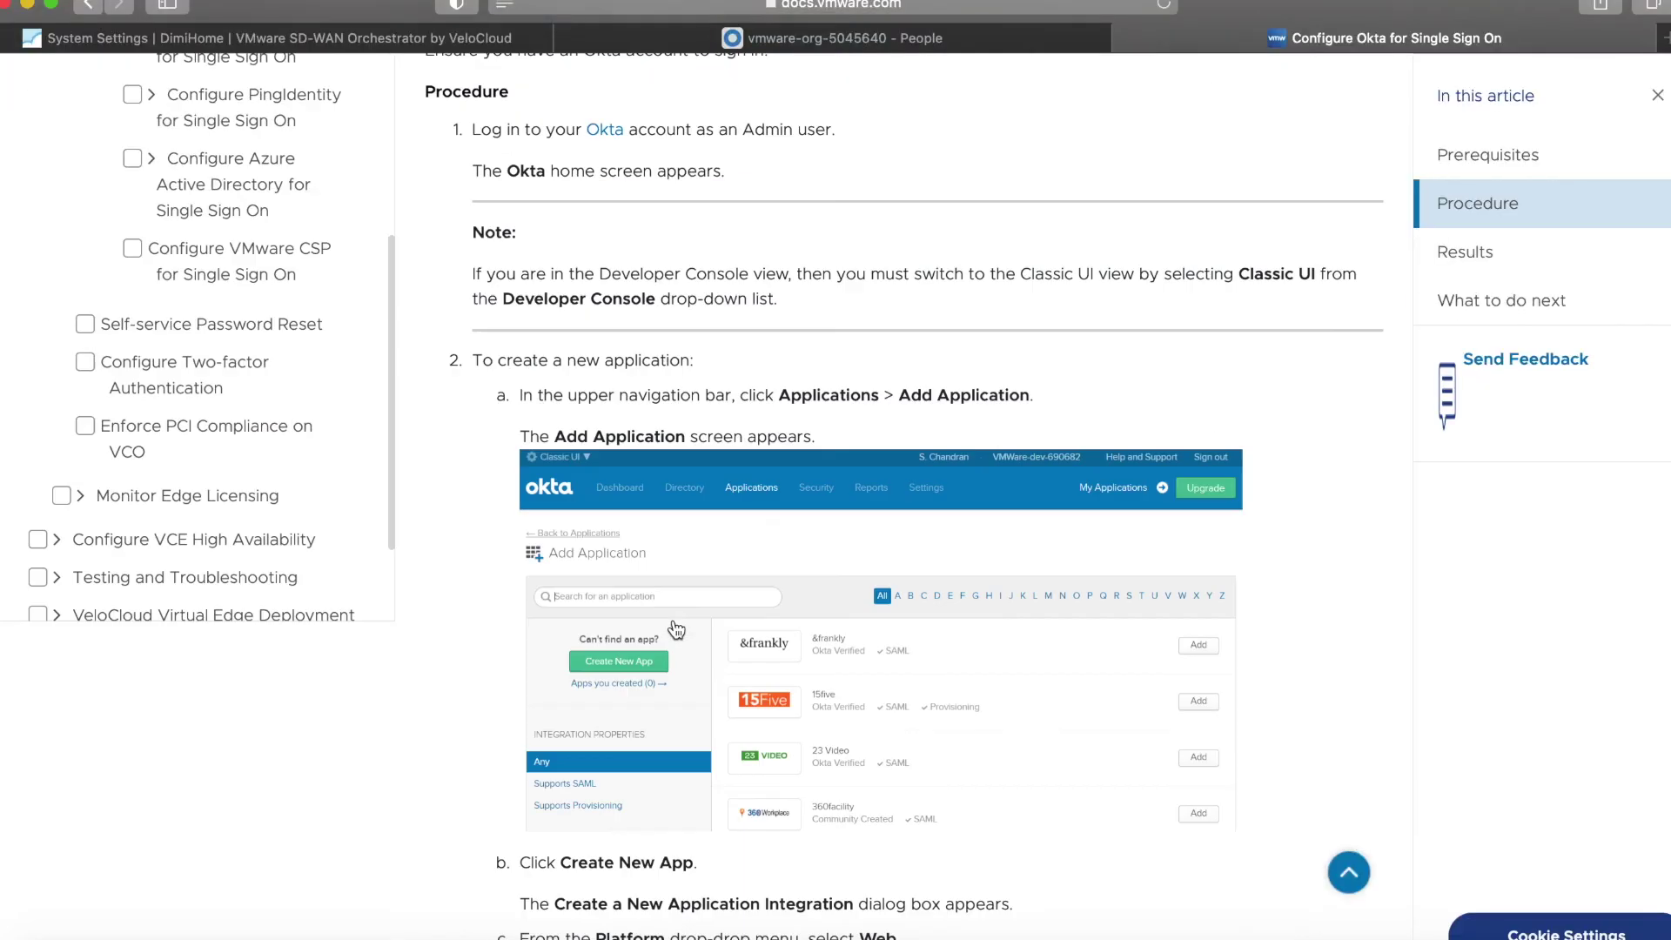
{"action": "scroll", "coordinate": [675, 623], "scroll_direction": "up", "scroll_amount": 5}
{"action": "scroll", "coordinate": [311, 565], "scroll_direction": "up", "scroll_amount": 3}
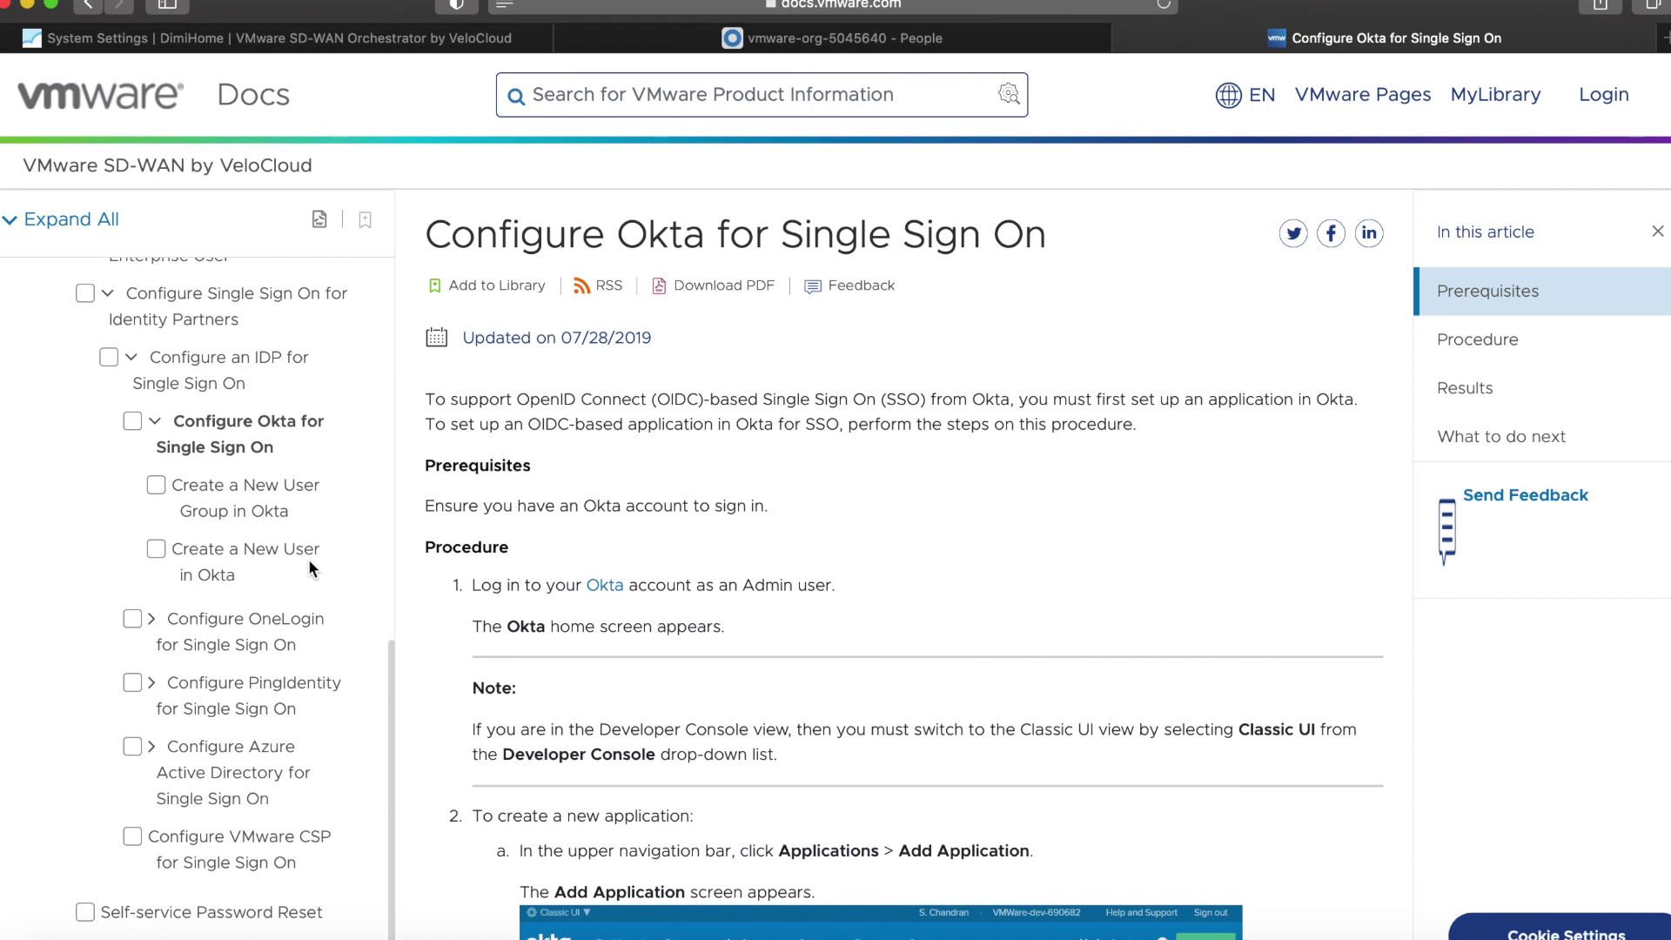
{"action": "scroll", "coordinate": [308, 558], "scroll_direction": "up", "scroll_amount": 1}
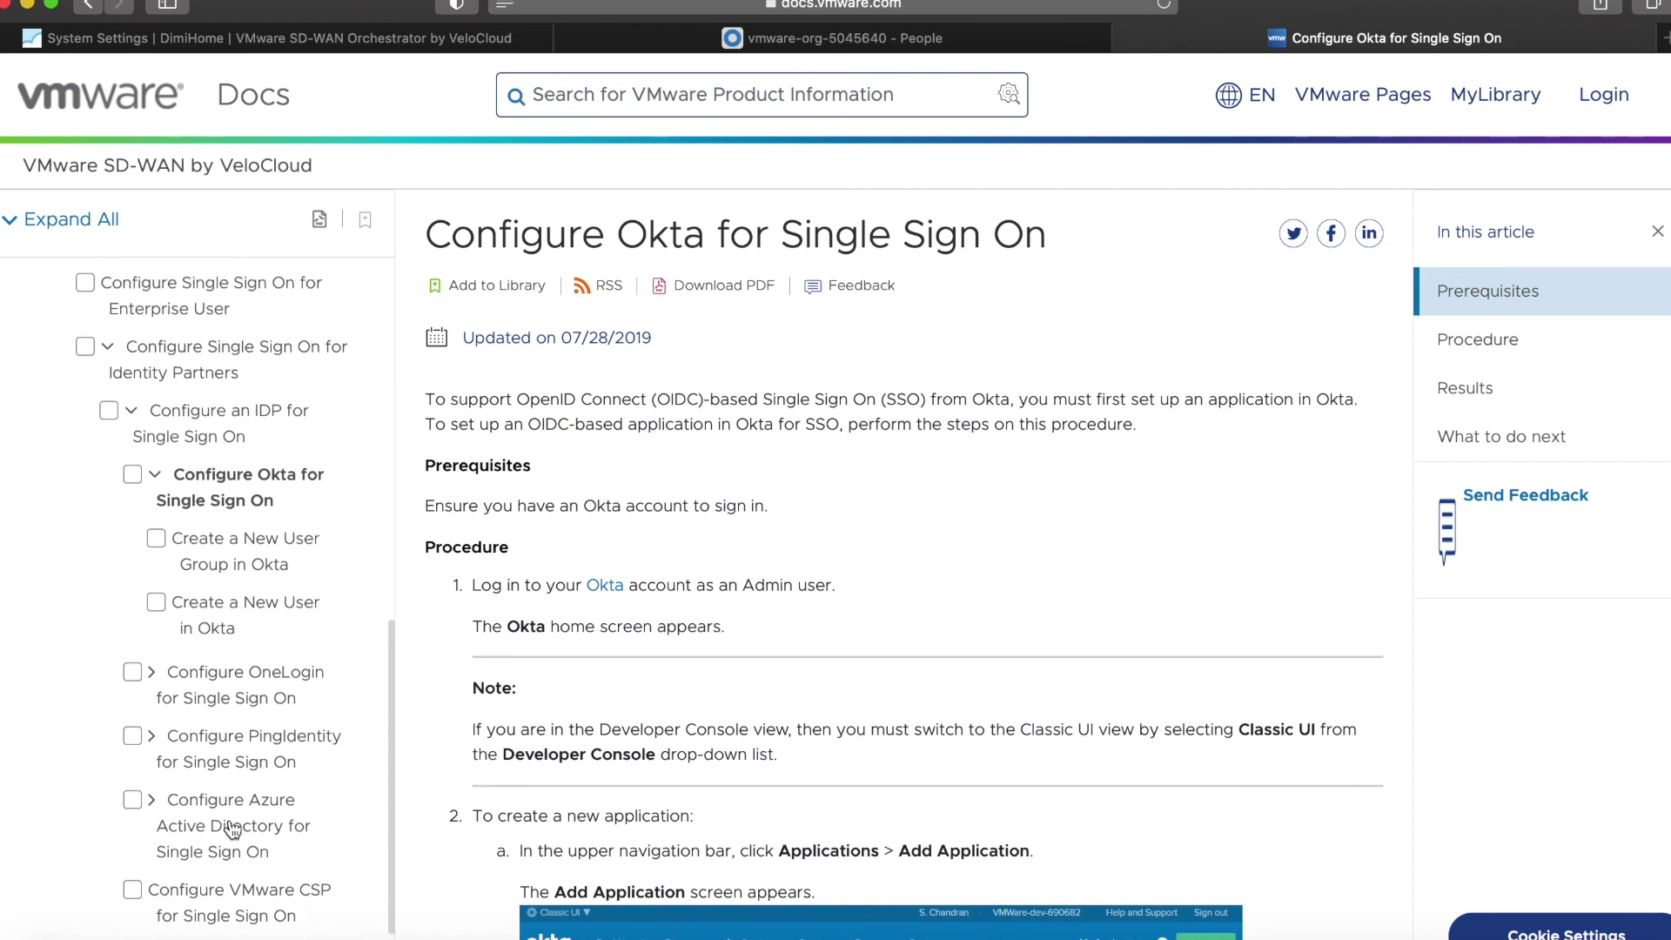
{"action": "scroll", "coordinate": [203, 709], "scroll_direction": "down", "scroll_amount": 2}
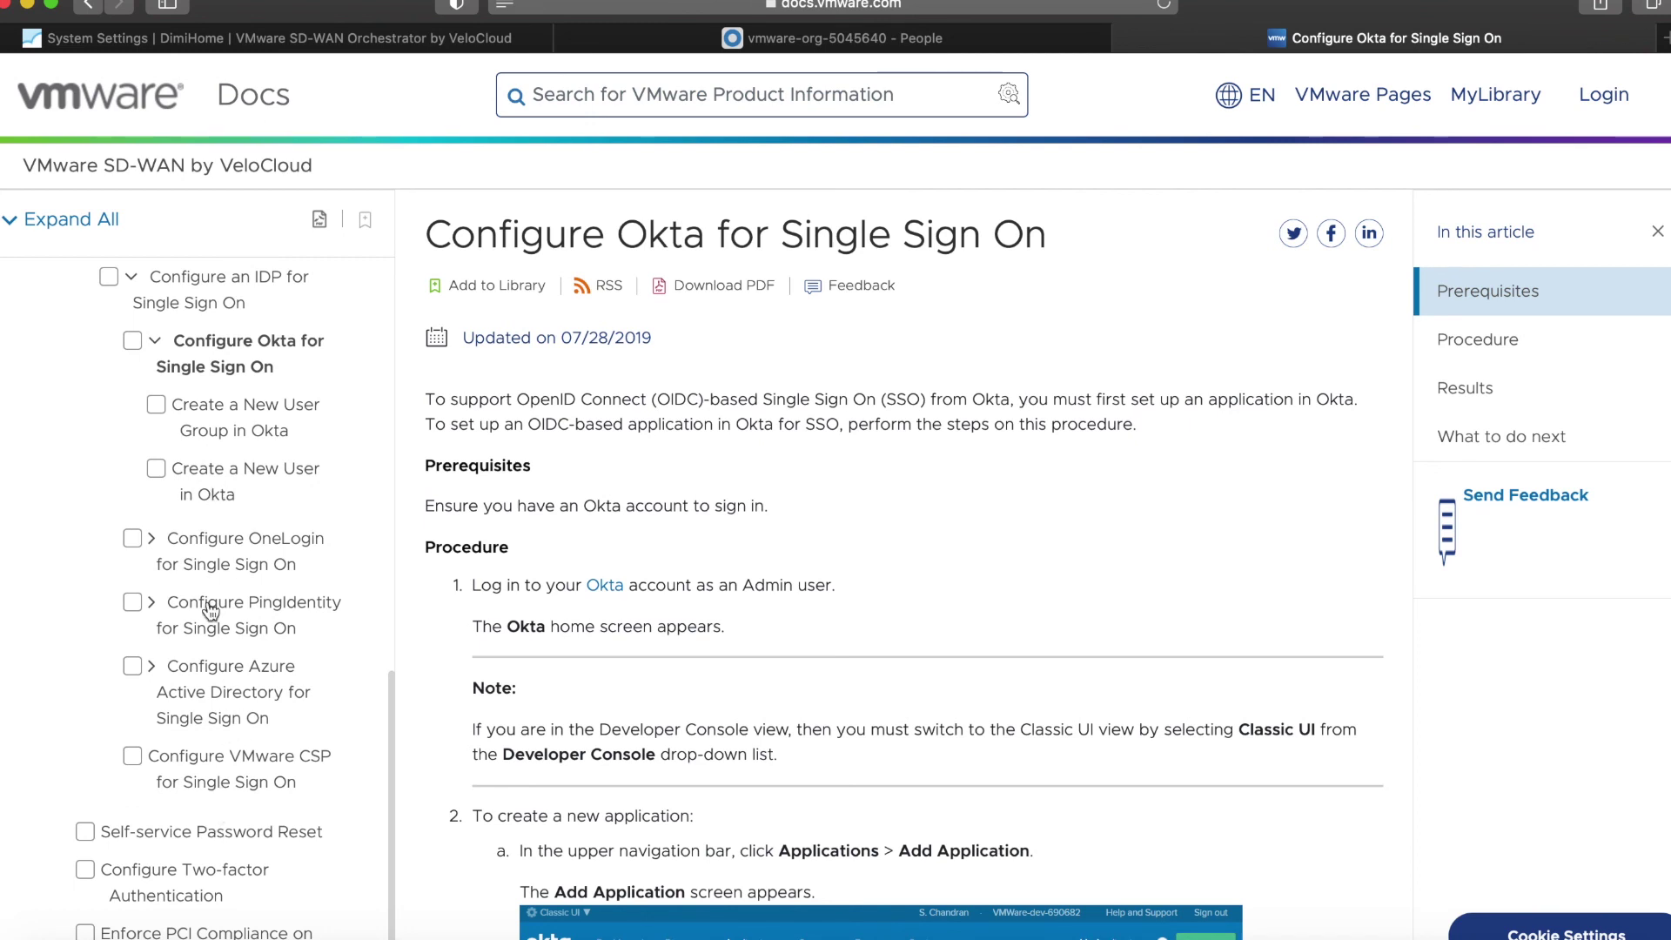
{"action": "scroll", "coordinate": [207, 415], "scroll_direction": "up", "scroll_amount": 3}
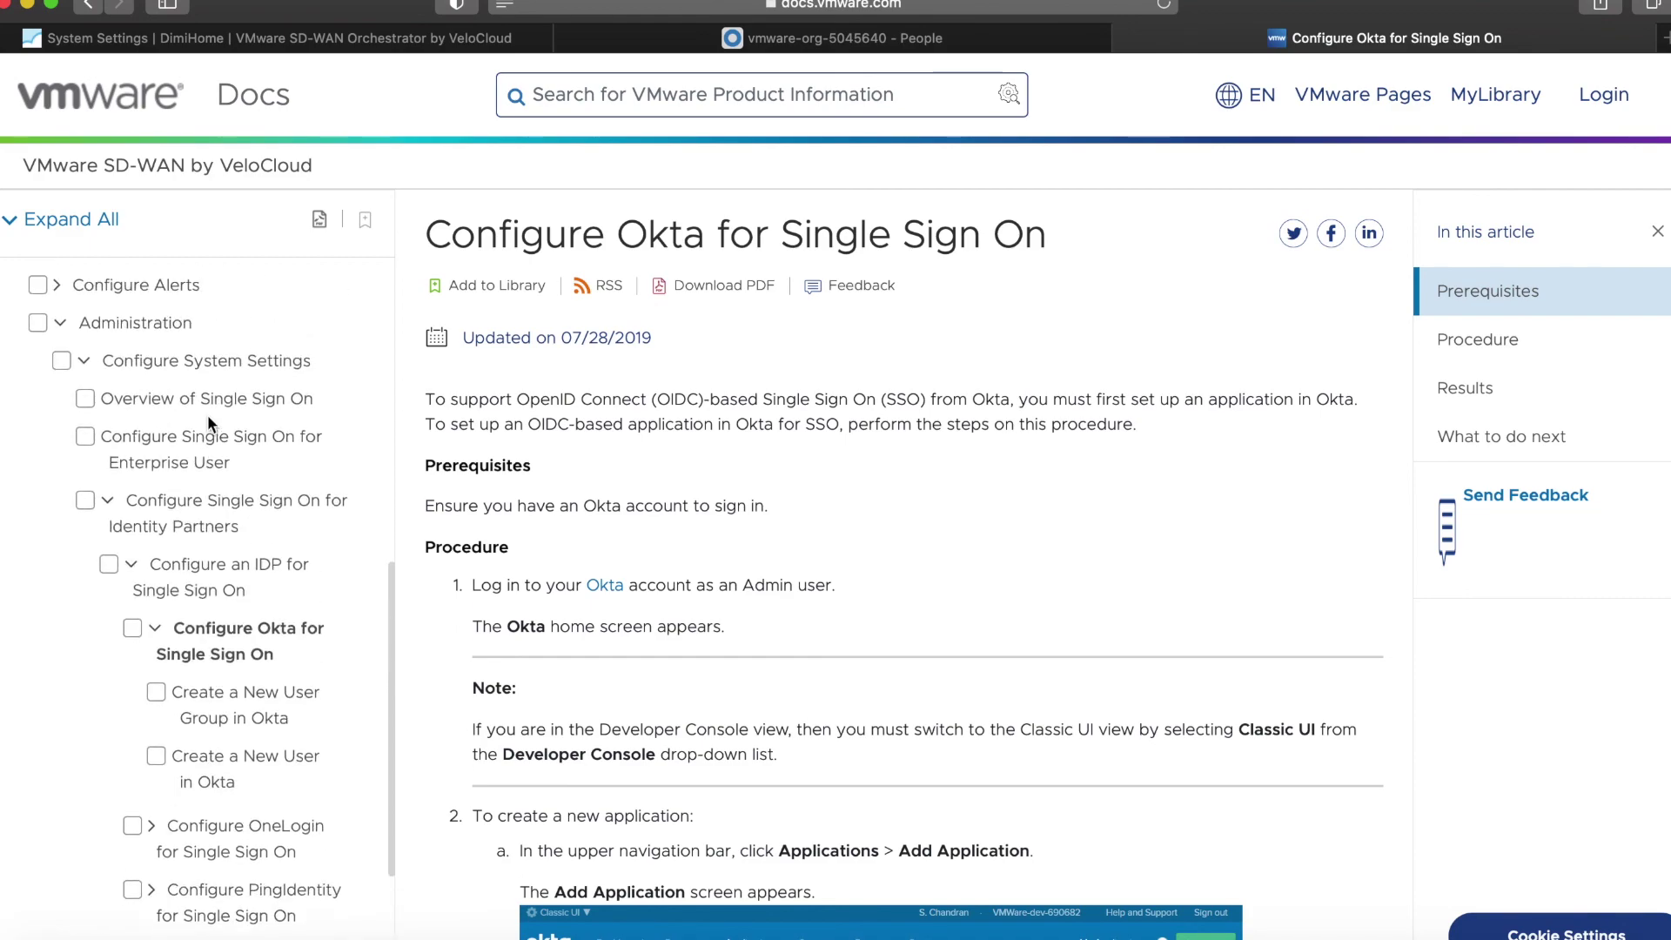
{"action": "scroll", "coordinate": [680, 612], "scroll_direction": "down", "scroll_amount": 5}
{"action": "scroll", "coordinate": [680, 604], "scroll_direction": "down", "scroll_amount": 15}
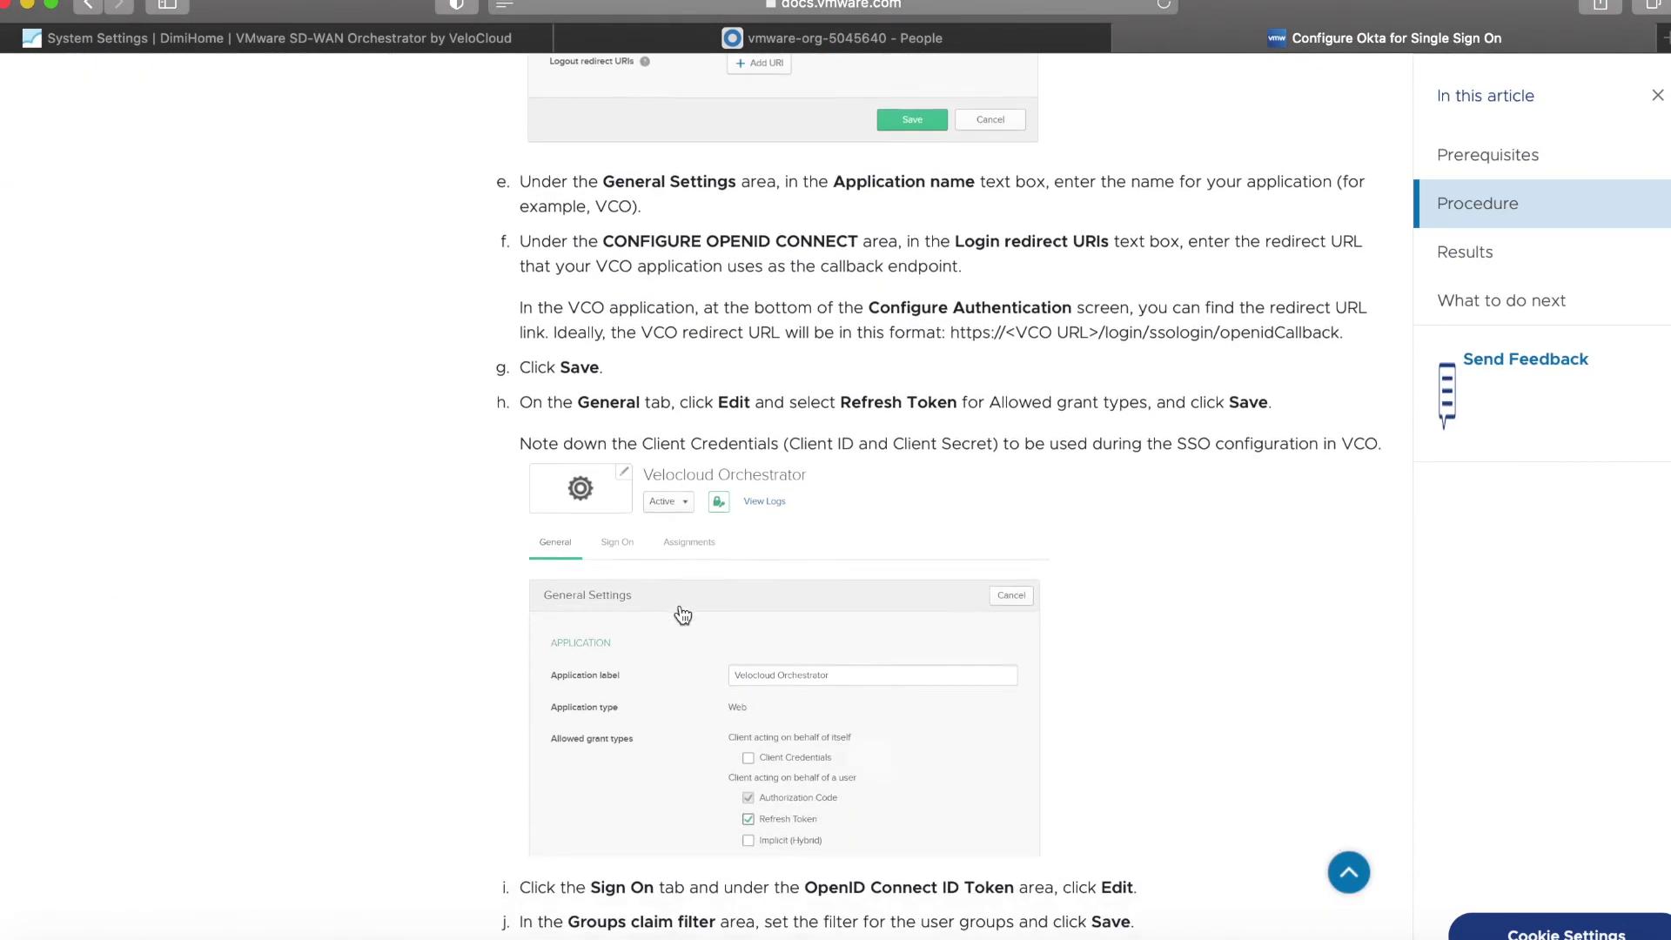